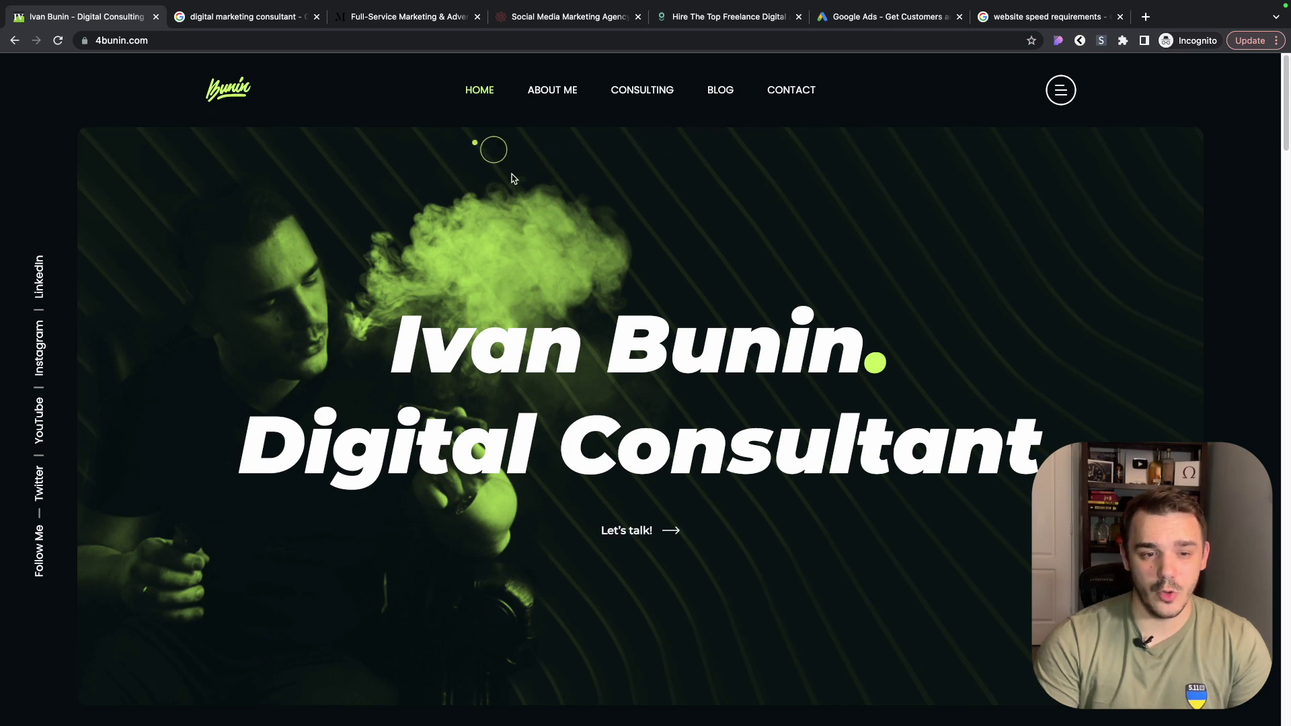
- Inspect the digital consultant's home page and run a Lighthouse page load analysis in Navigation mode for Mobile
{"action": "scroll", "coordinate": [497, 202], "scroll_direction": "down", "scroll_amount": 1}
{"action": "right_click", "coordinate": [494, 216]}
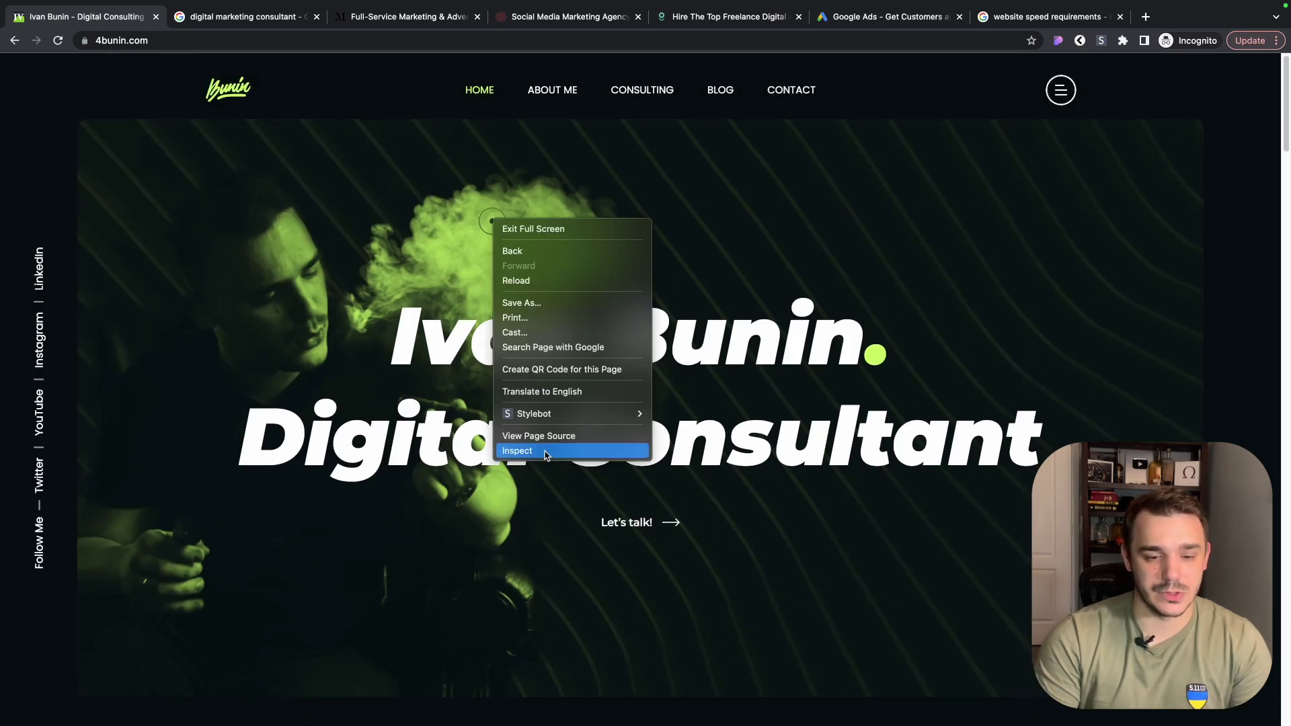
{"action": "left_click", "coordinate": [517, 449]}
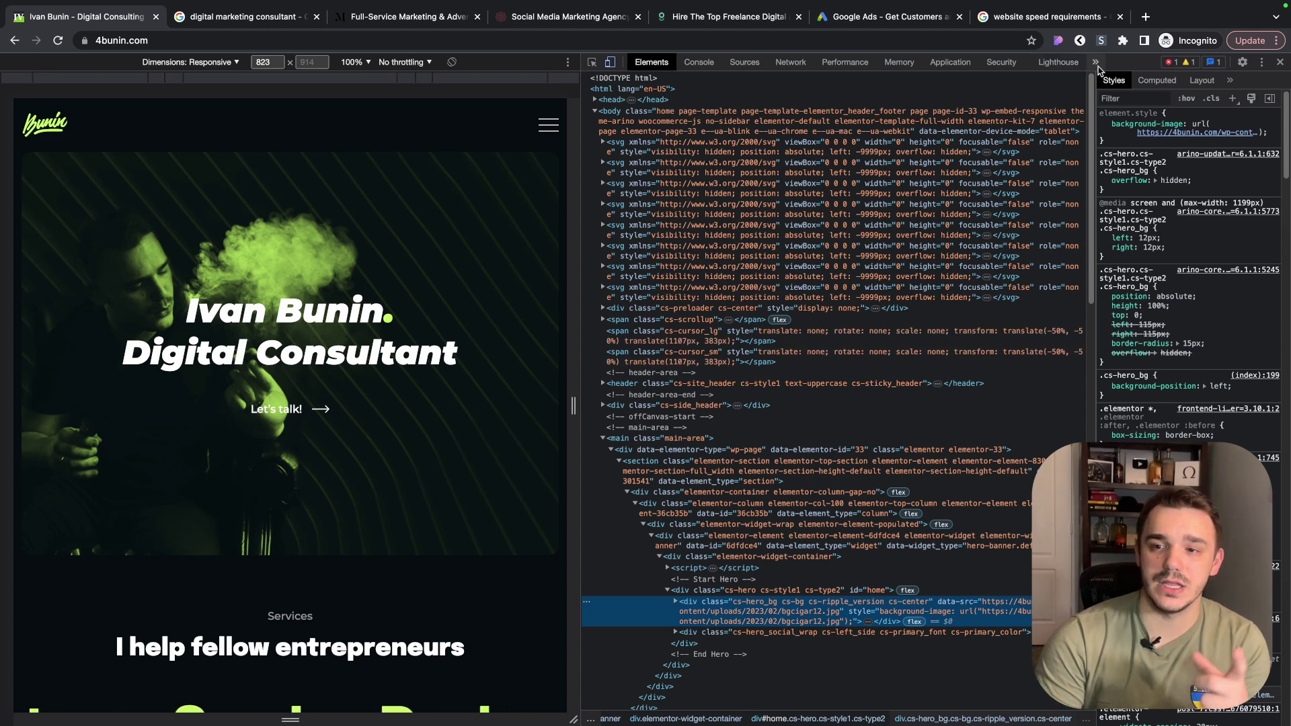
{"action": "left_click", "coordinate": [1046, 64]}
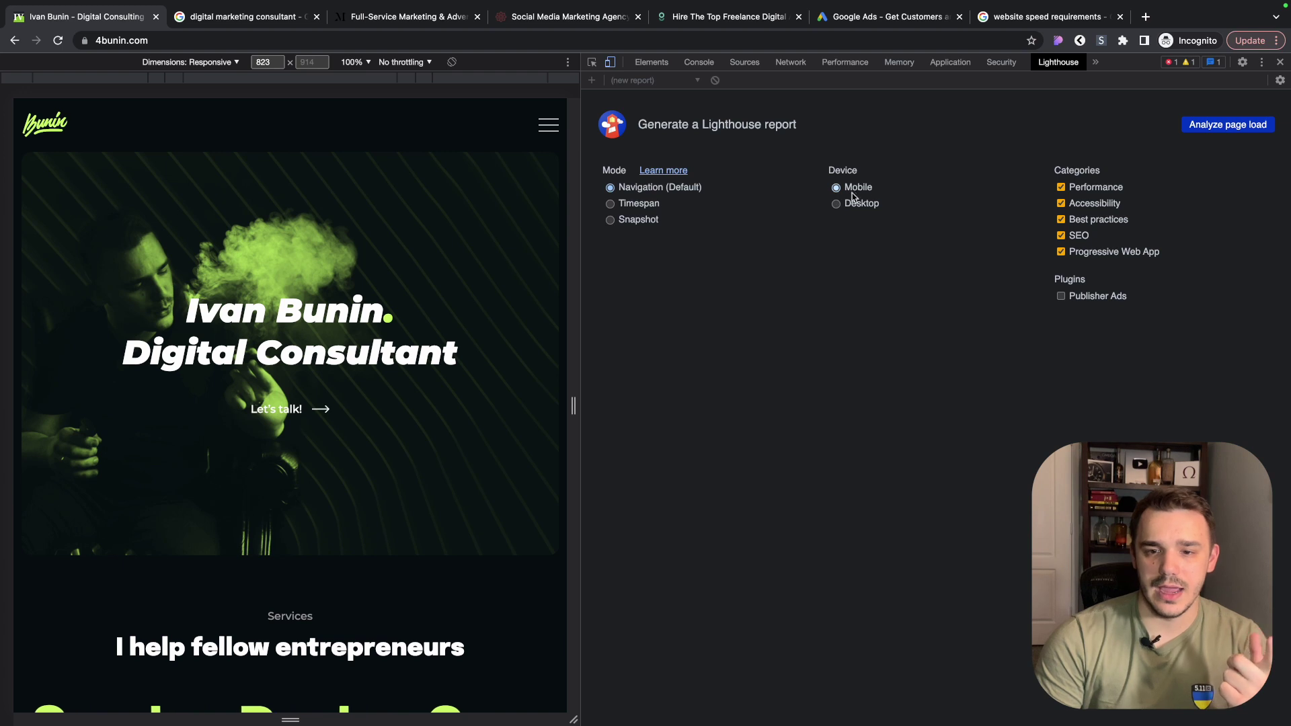
{"action": "left_click", "coordinate": [1240, 127]}
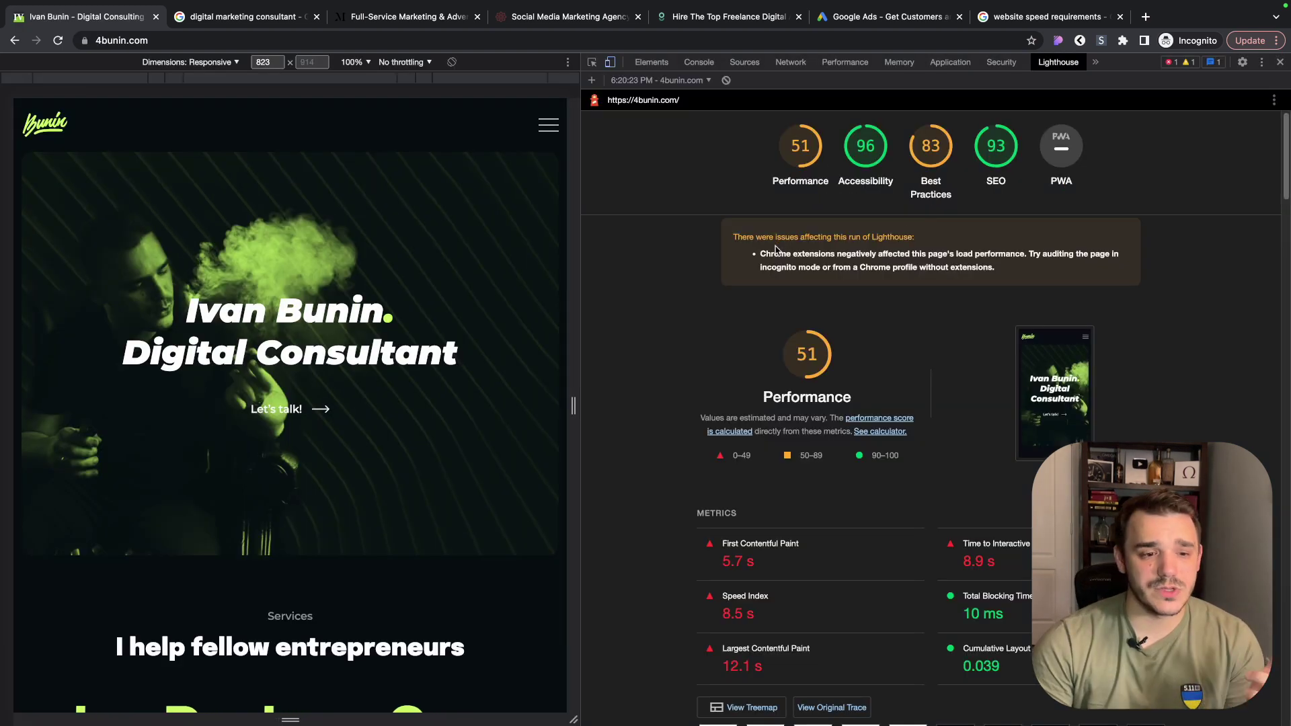
- Examine the Largest Contentful Paint and Time to Interactive metrics in the home page's Lighthouse report
{"action": "scroll", "coordinate": [739, 294], "scroll_direction": "down", "scroll_amount": 2}
{"action": "scroll", "coordinate": [739, 294], "scroll_direction": "down", "scroll_amount": 2}
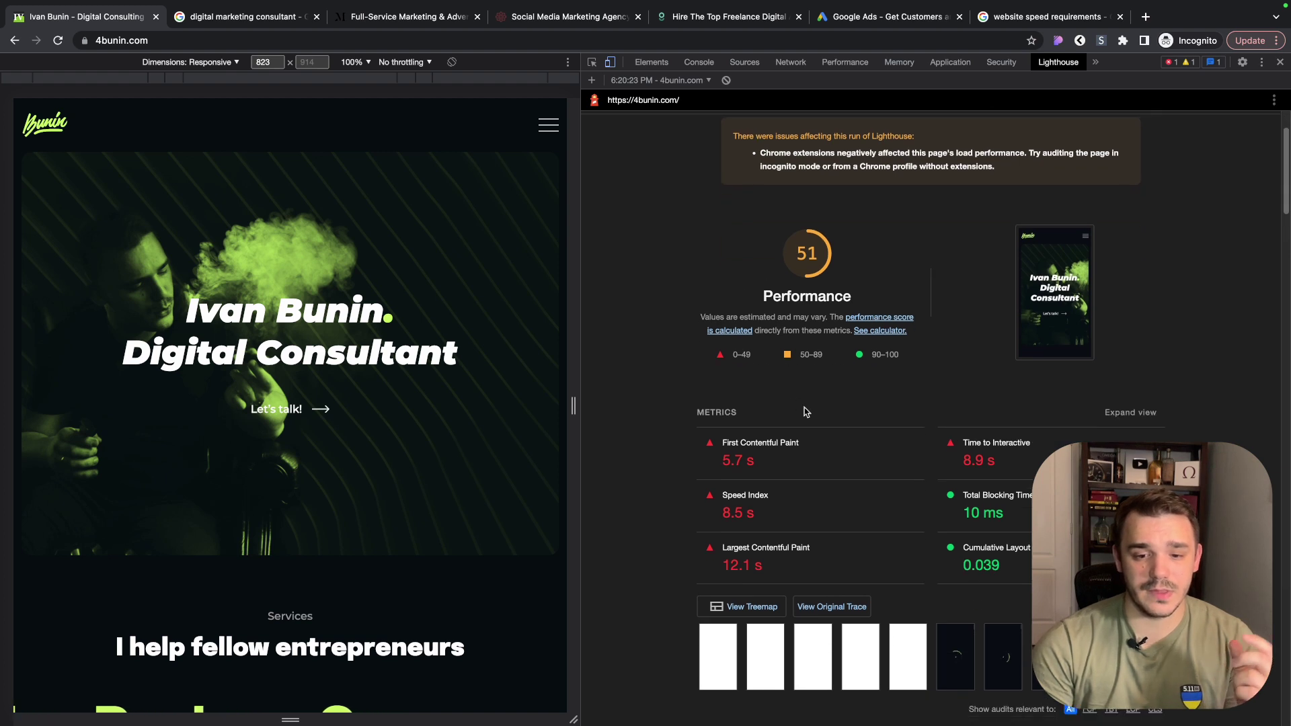
{"action": "scroll", "coordinate": [810, 410], "scroll_direction": "down", "scroll_amount": 1}
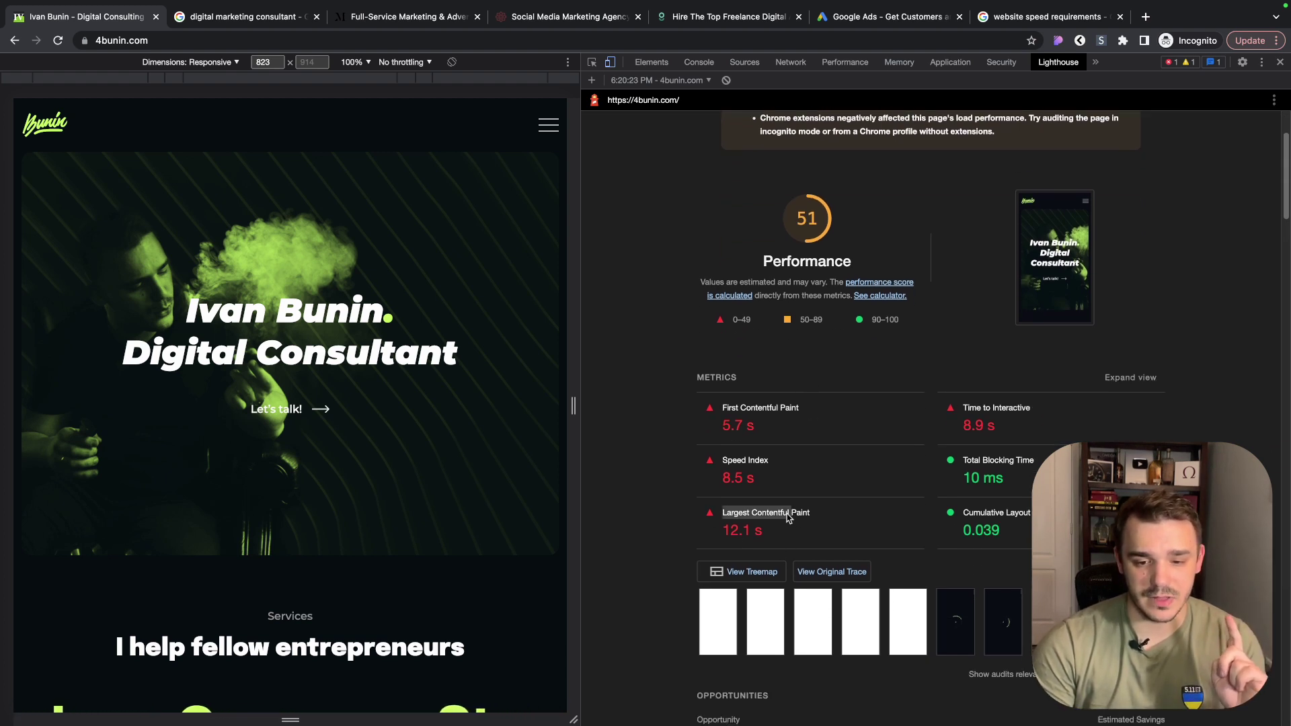
{"action": "left_click_drag", "start_coordinate": [721, 531], "coordinate": [756, 536]}
{"action": "left_click_drag", "start_coordinate": [965, 408], "coordinate": [995, 431]}
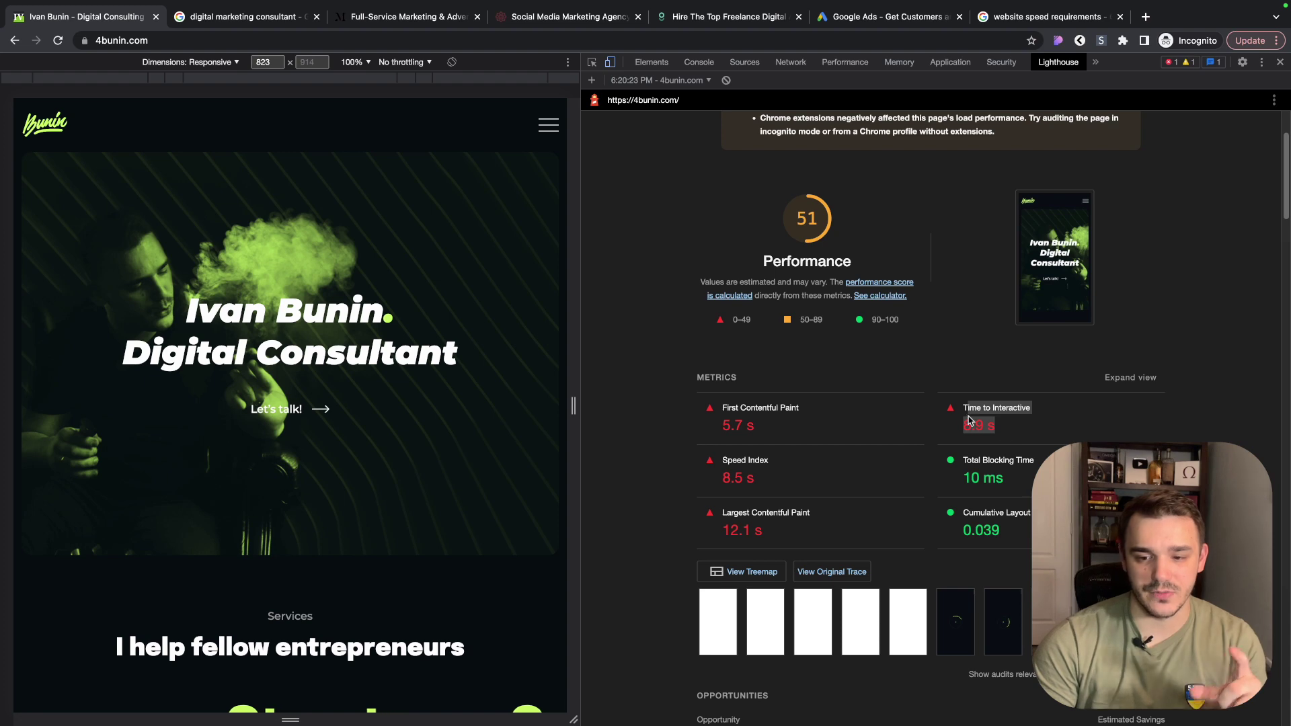
{"action": "left_click", "coordinate": [1029, 431]}
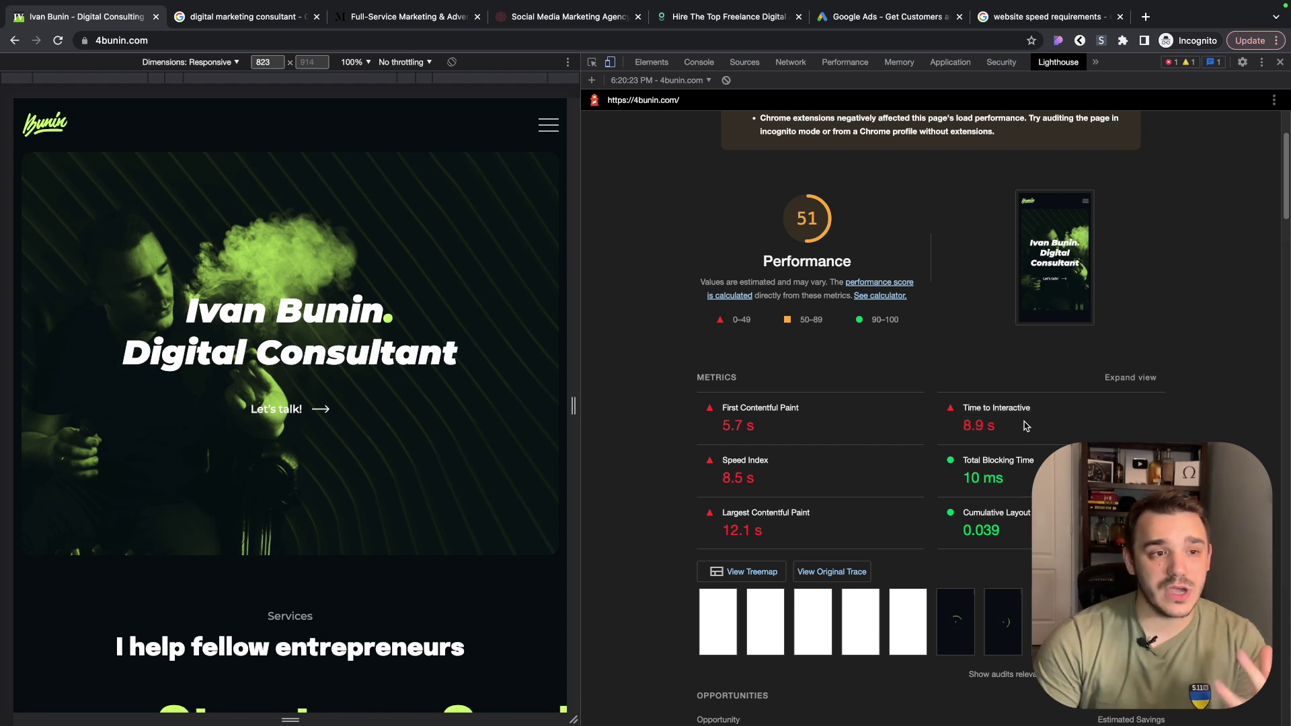
- Read the ideal mobile load time and visitor abandonment rates in the "website speed requirements" search results
{"action": "left_click", "coordinate": [1101, 20]}
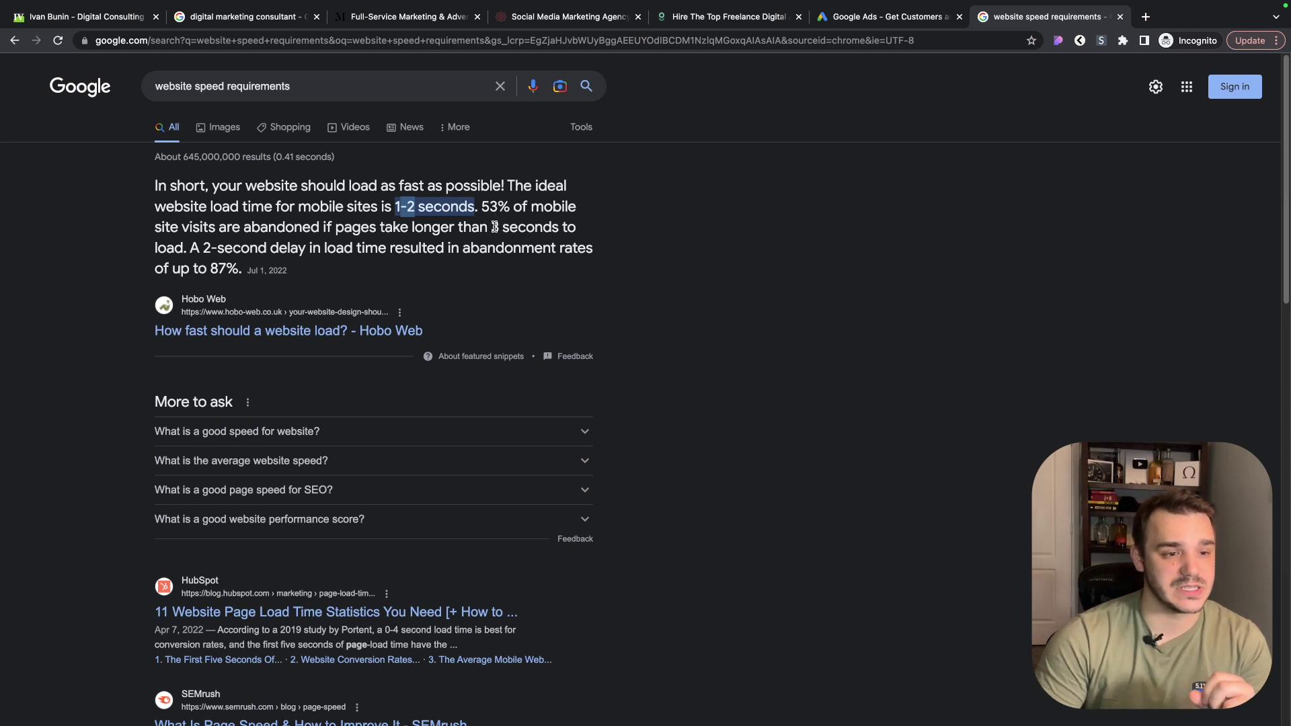
{"action": "left_click_drag", "start_coordinate": [481, 208], "coordinate": [585, 214]}
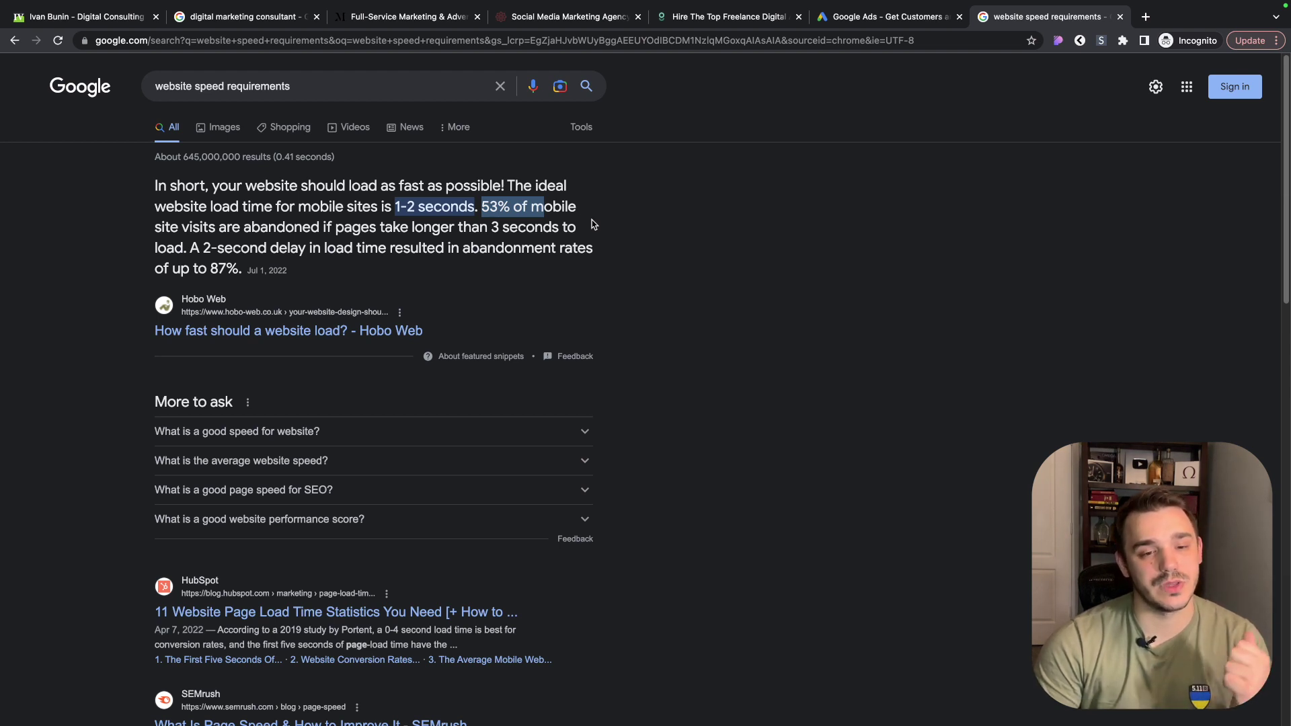
{"action": "left_click", "coordinate": [198, 247]}
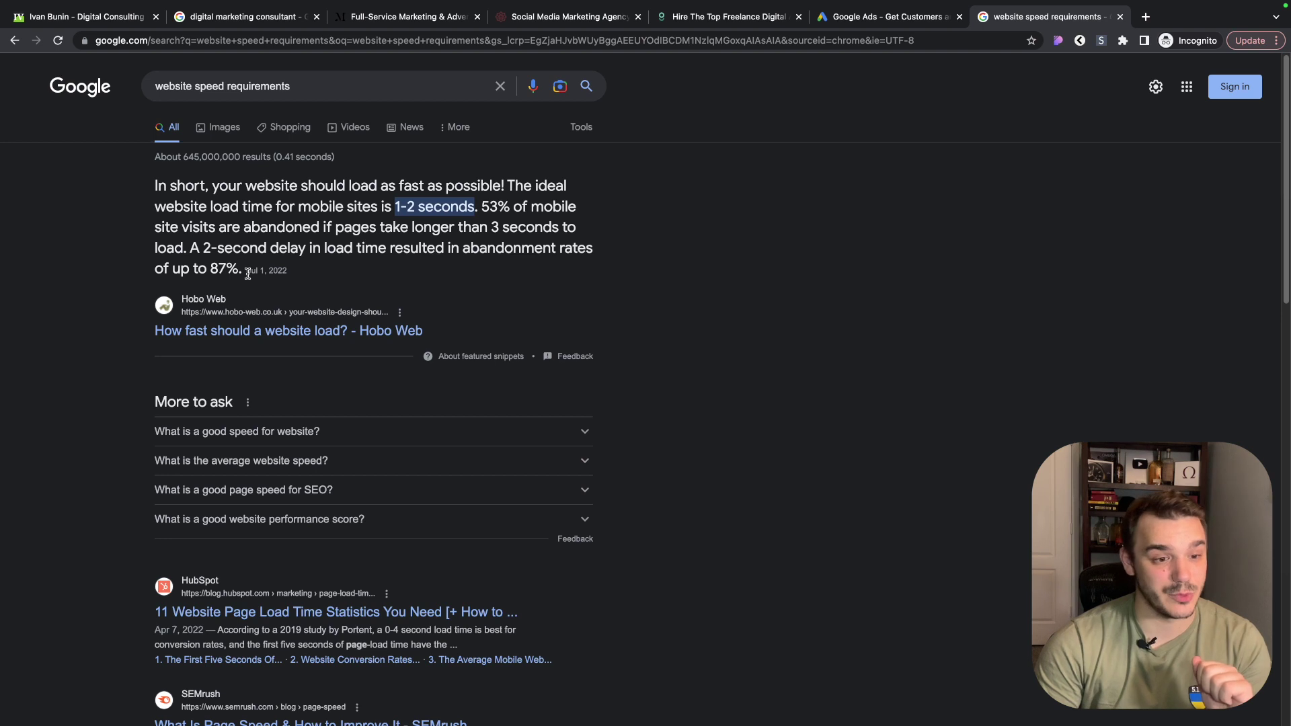
{"action": "left_click_drag", "start_coordinate": [239, 271], "coordinate": [193, 269]}
{"action": "left_click", "coordinate": [215, 246]}
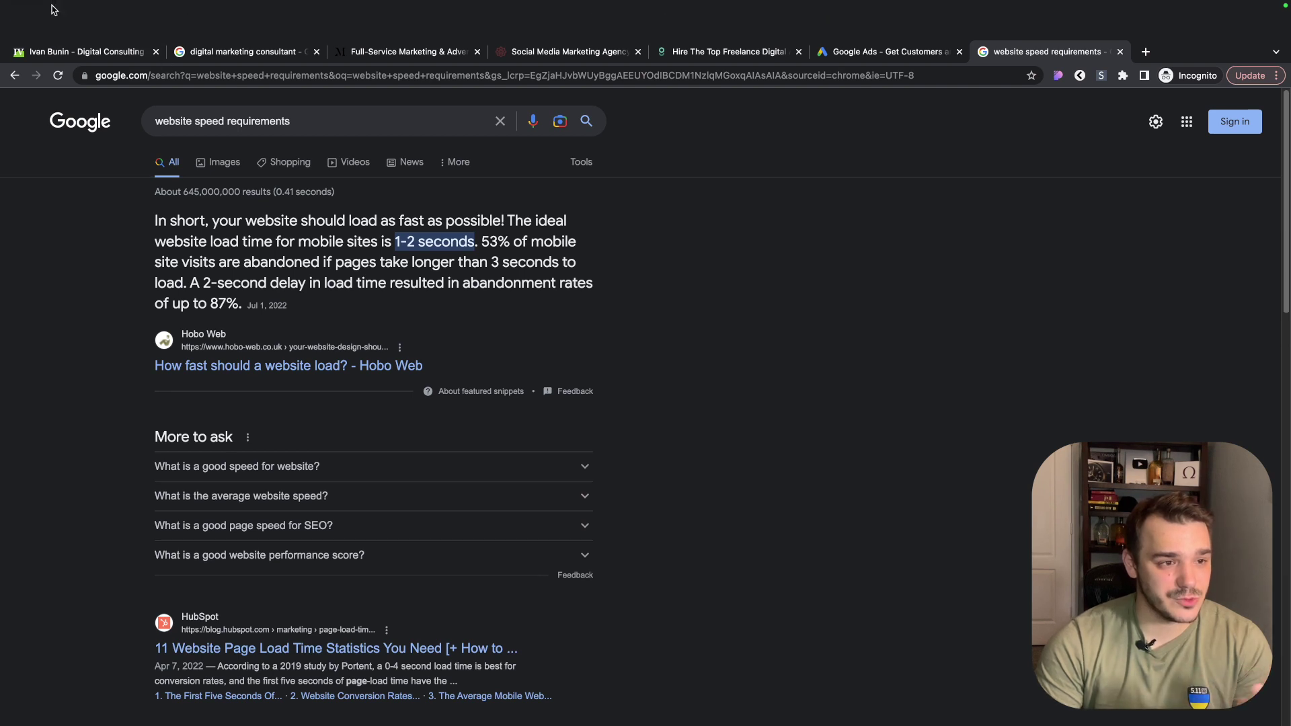
- Review the sponsored listings in the "digital marketing consultant" search results
{"action": "left_click", "coordinate": [244, 52]}
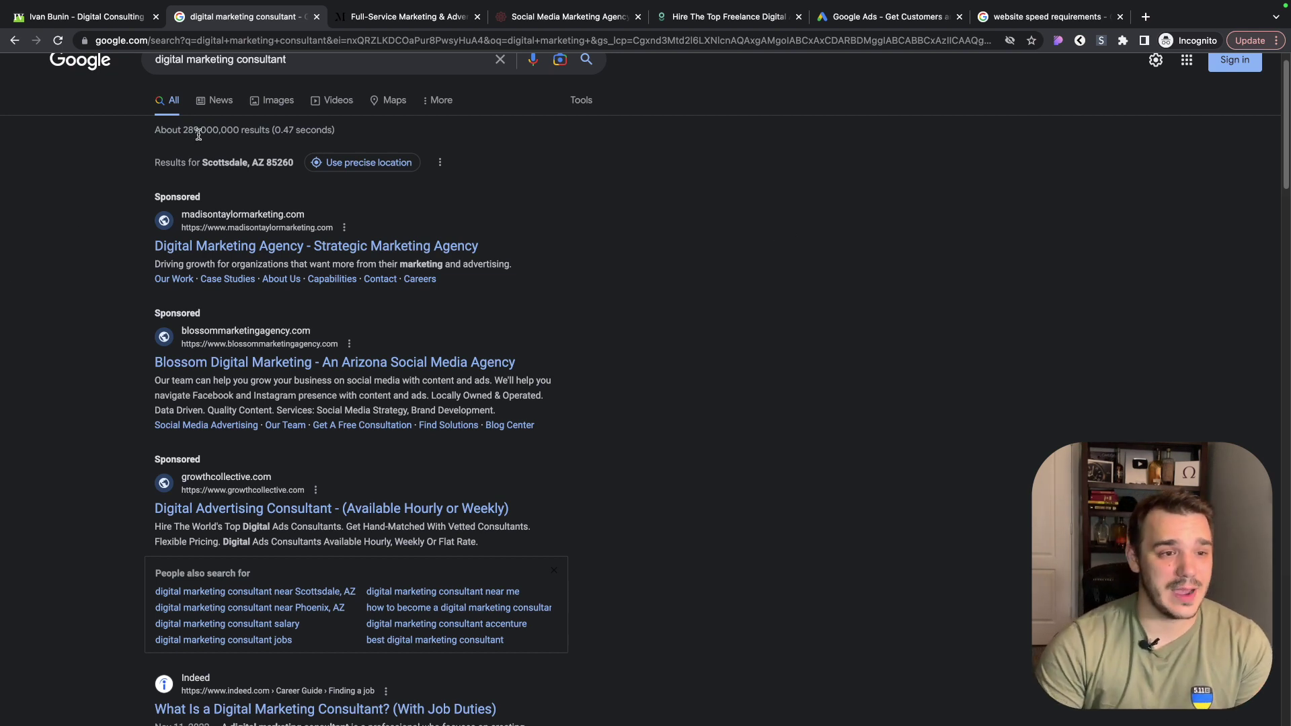
{"action": "scroll", "coordinate": [198, 127], "scroll_direction": "up", "scroll_amount": 1}
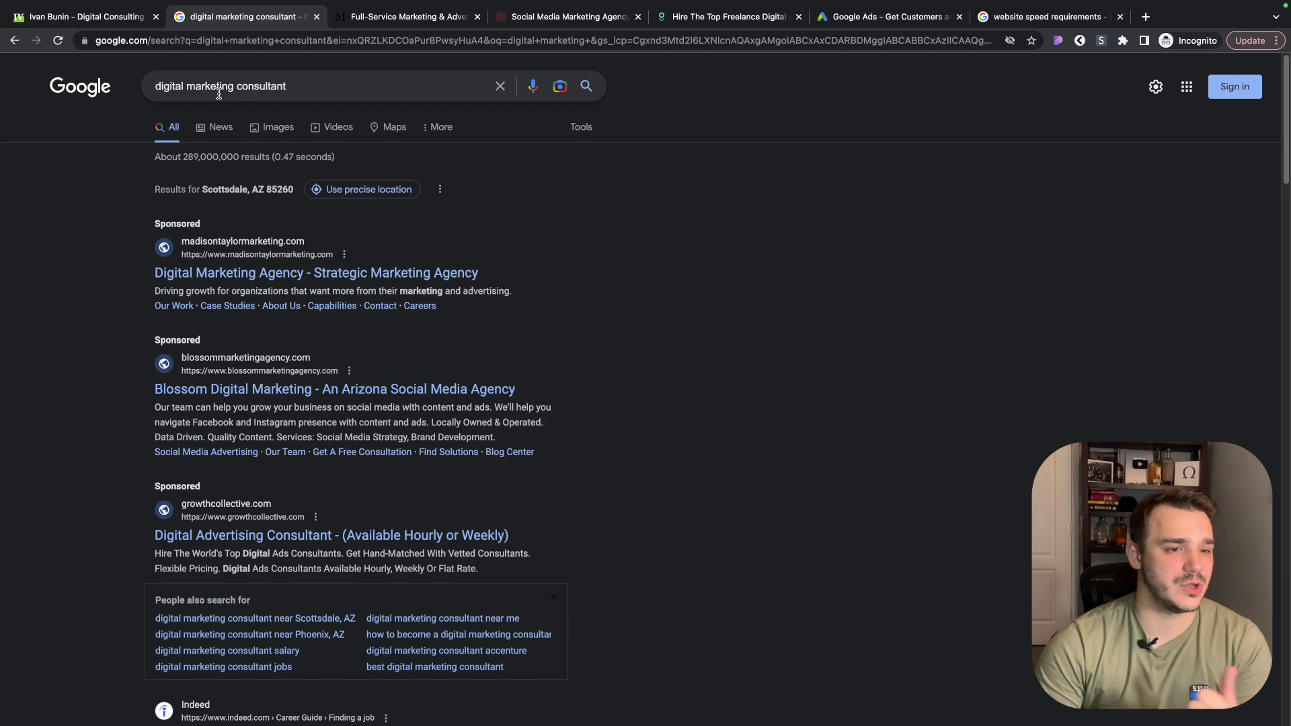
{"action": "left_click", "coordinate": [283, 85]}
{"action": "left_click", "coordinate": [106, 426]}
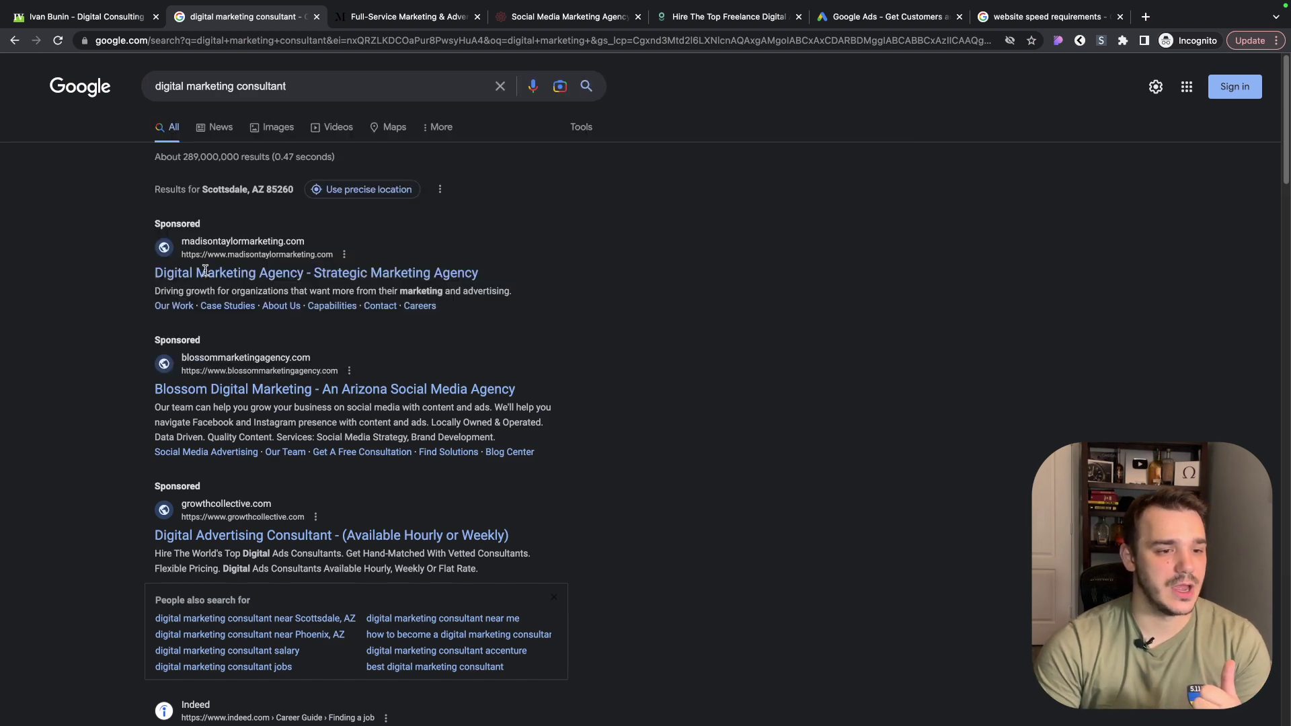
{"action": "scroll", "coordinate": [256, 269], "scroll_direction": "down", "scroll_amount": 3}
{"action": "scroll", "coordinate": [211, 205], "scroll_direction": "up", "scroll_amount": 2}
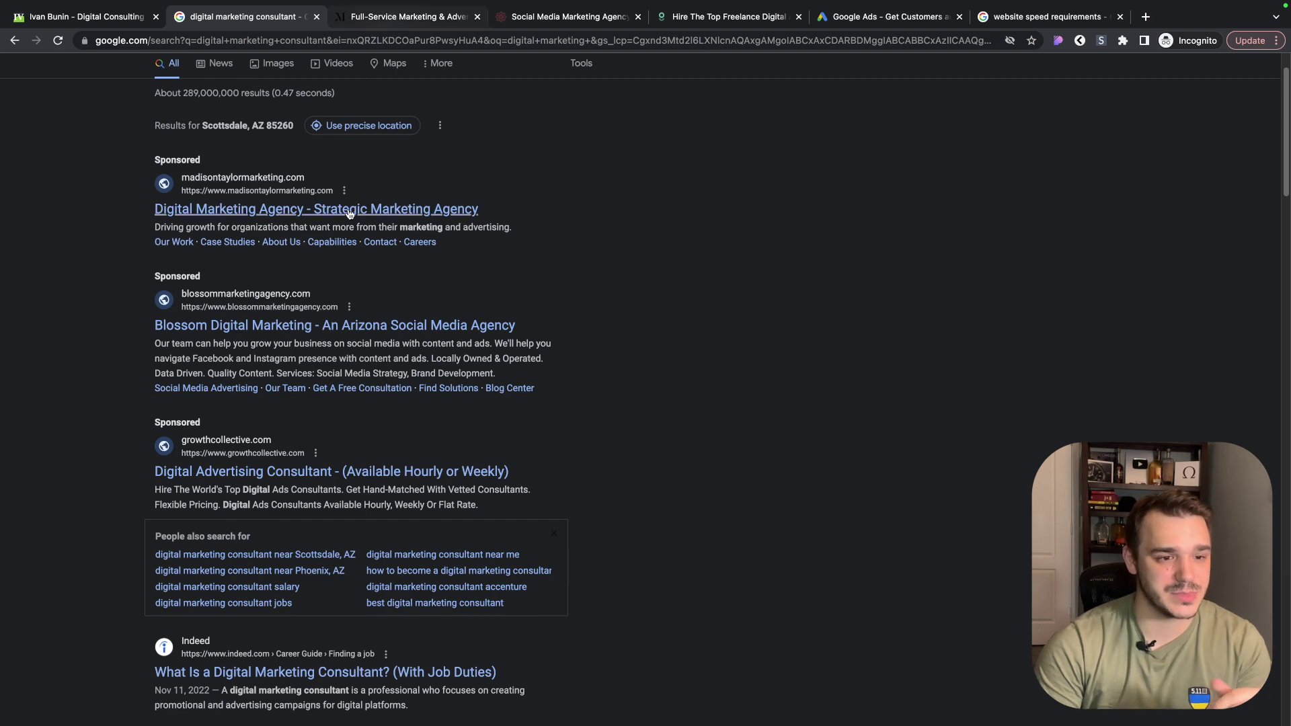
- Examine the Largest Contentful Paint and Time to Interactive metrics in the Madison Taylor and Blossom Lighthouse reports
{"action": "left_click", "coordinate": [406, 27]}
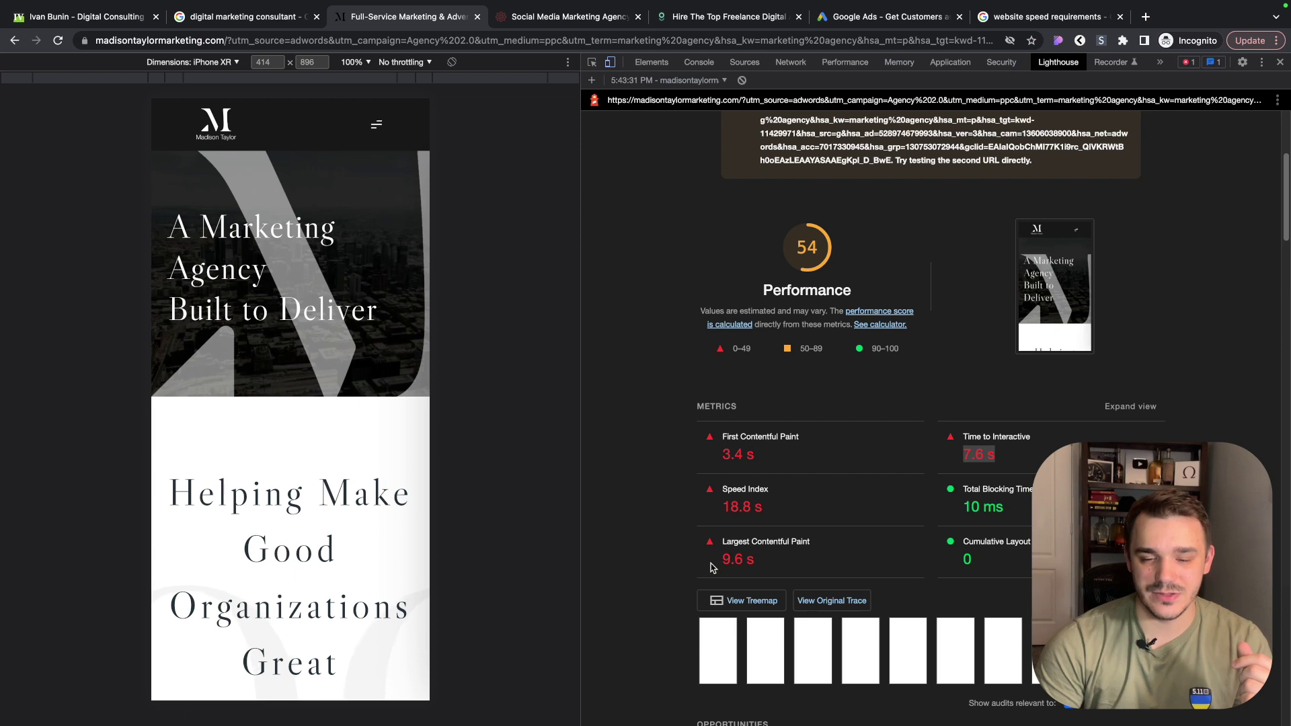
{"action": "left_click_drag", "start_coordinate": [713, 560], "coordinate": [780, 566]}
{"action": "left_click", "coordinate": [782, 562]}
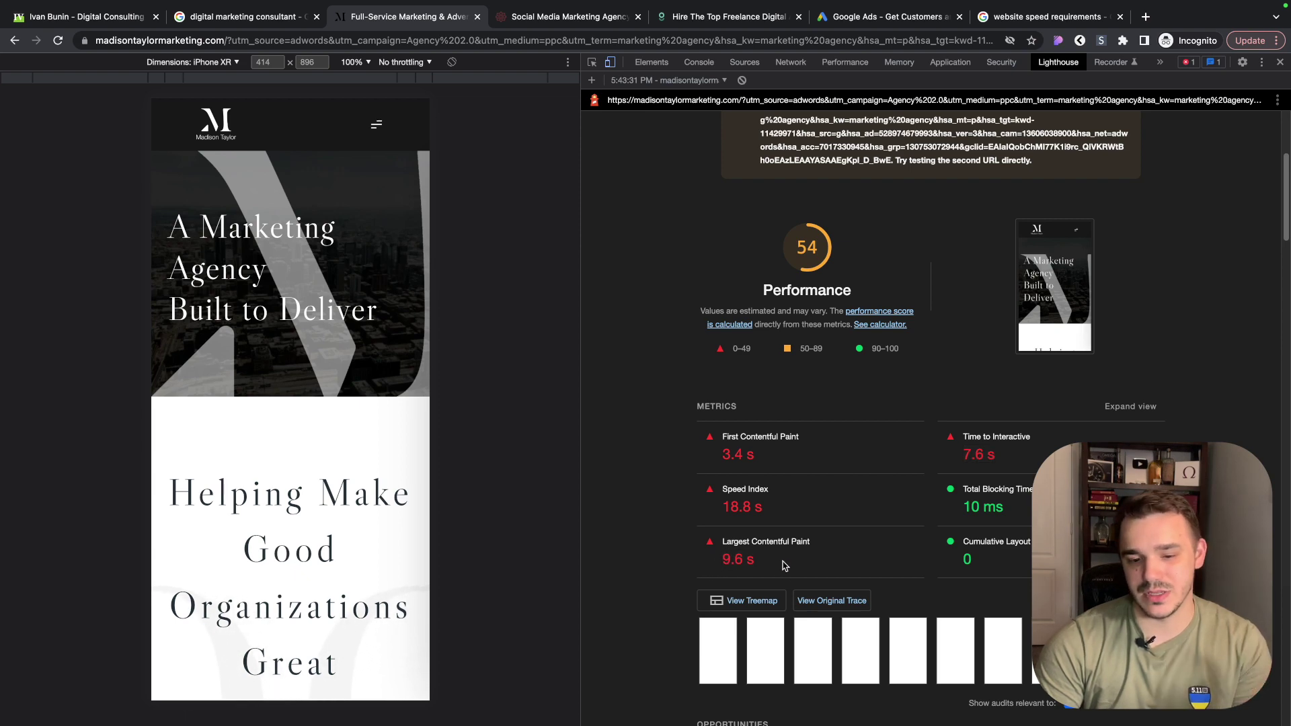
{"action": "left_click_drag", "start_coordinate": [964, 455], "coordinate": [1043, 454]}
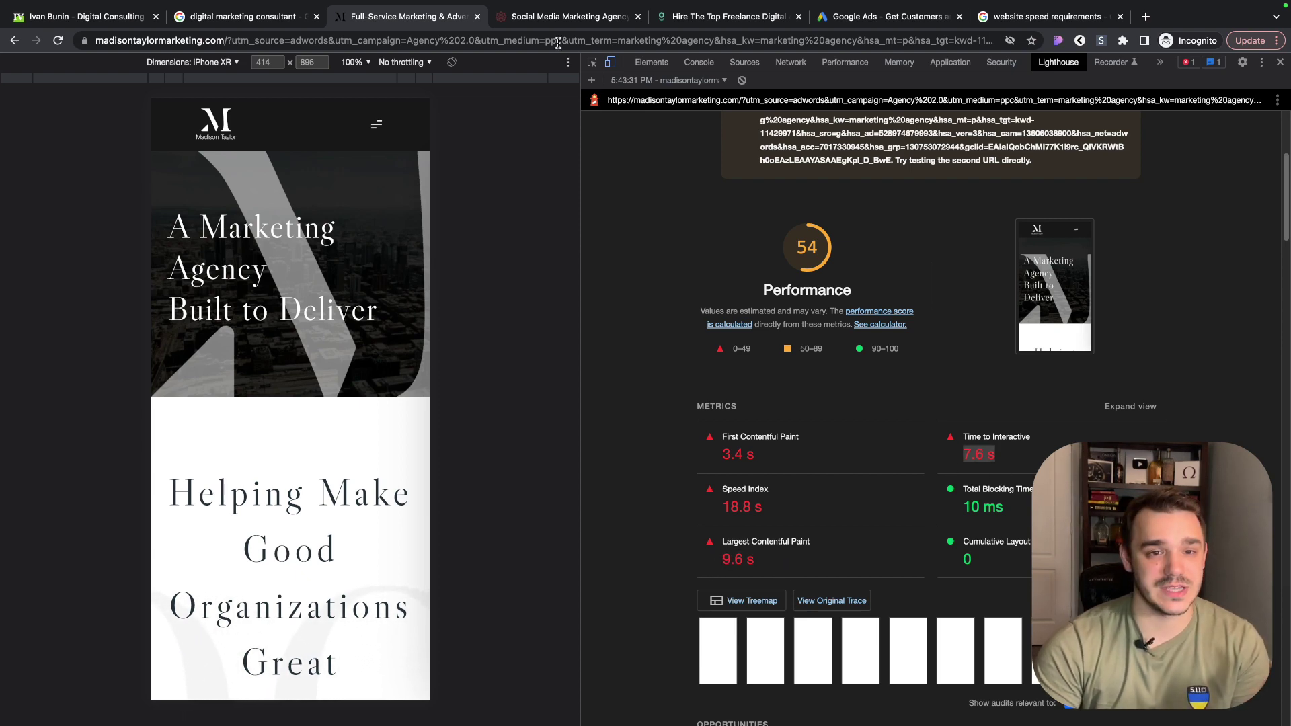
{"action": "left_click", "coordinate": [561, 17]}
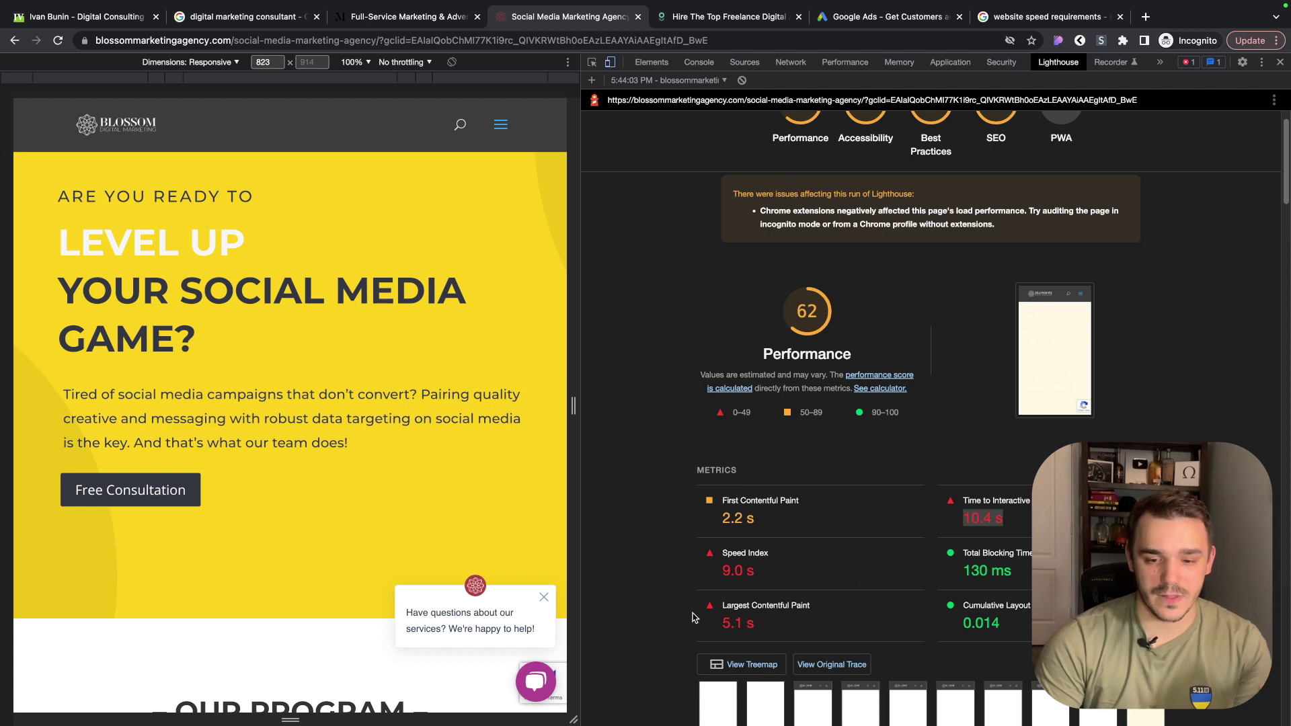
{"action": "left_click_drag", "start_coordinate": [694, 617], "coordinate": [765, 625]}
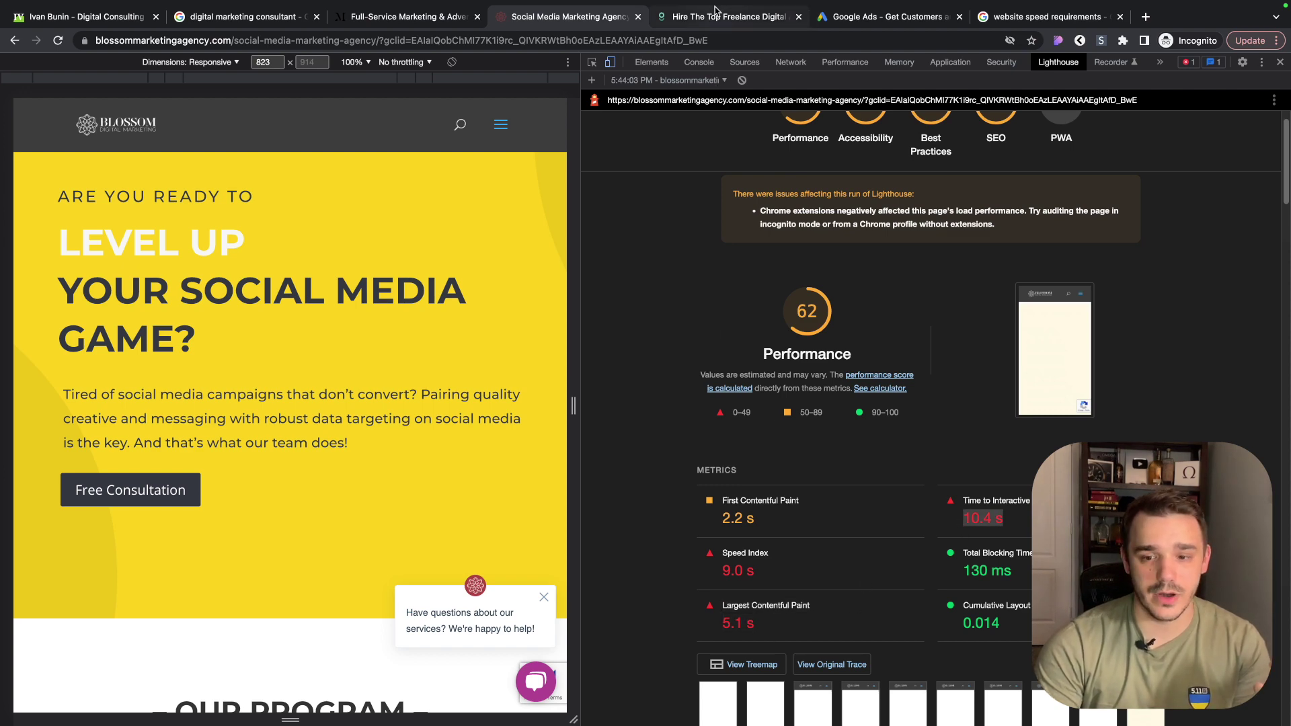
- Examine the Largest Contentful Paint and Time to Interactive metrics in the Growth Collective Lighthouse report
{"action": "left_click", "coordinate": [725, 16]}
{"action": "left_click_drag", "start_coordinate": [689, 632], "coordinate": [824, 640]}
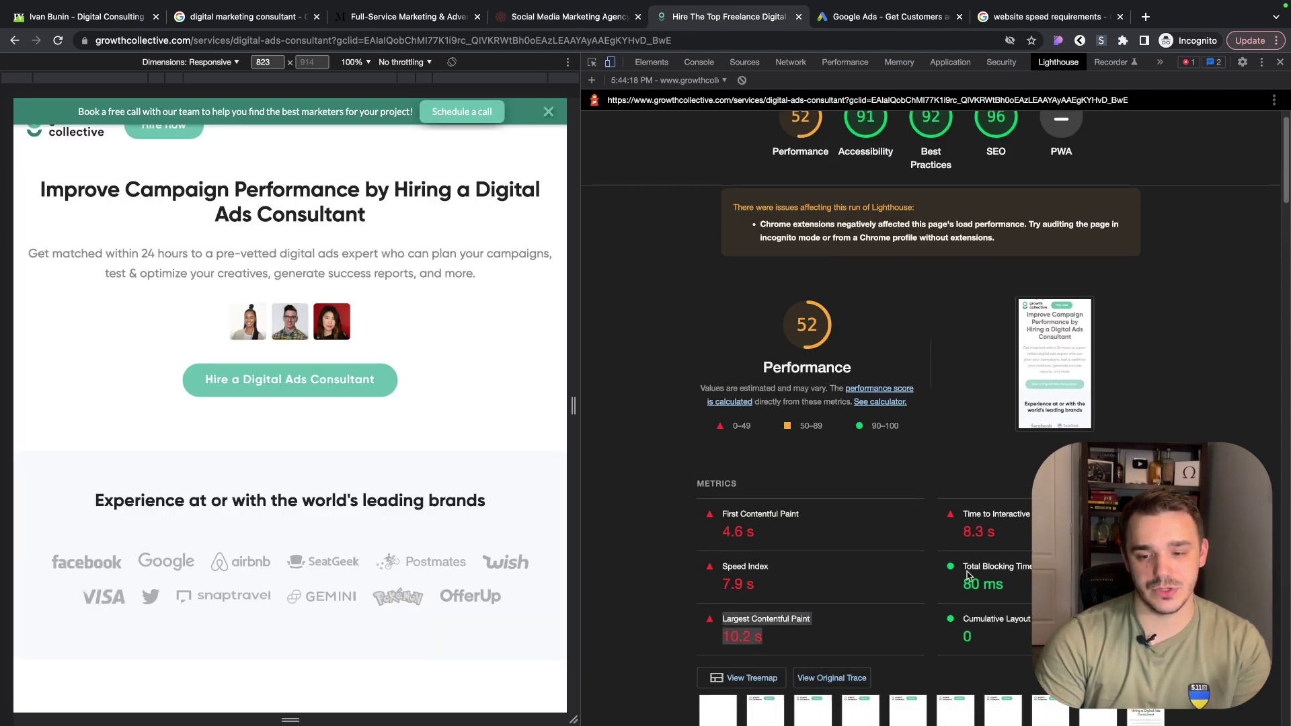
{"action": "left_click_drag", "start_coordinate": [964, 538], "coordinate": [1021, 534]}
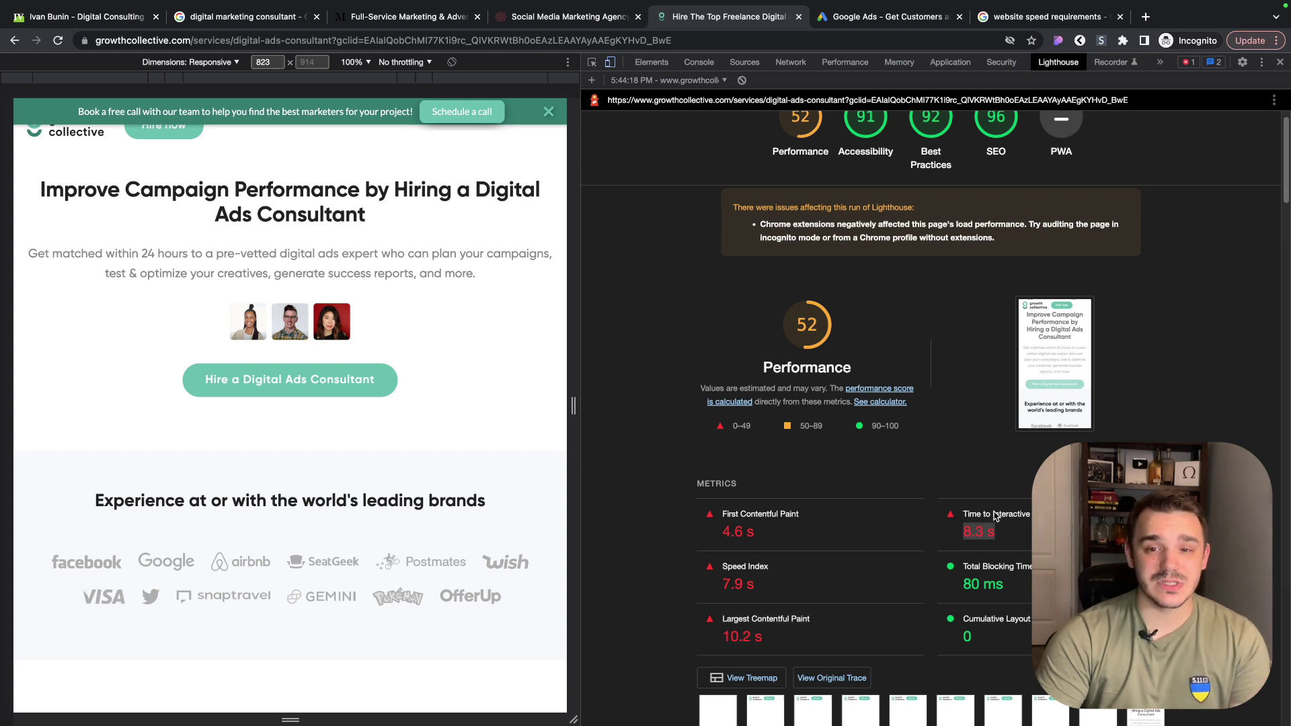
{"action": "left_click", "coordinate": [768, 653]}
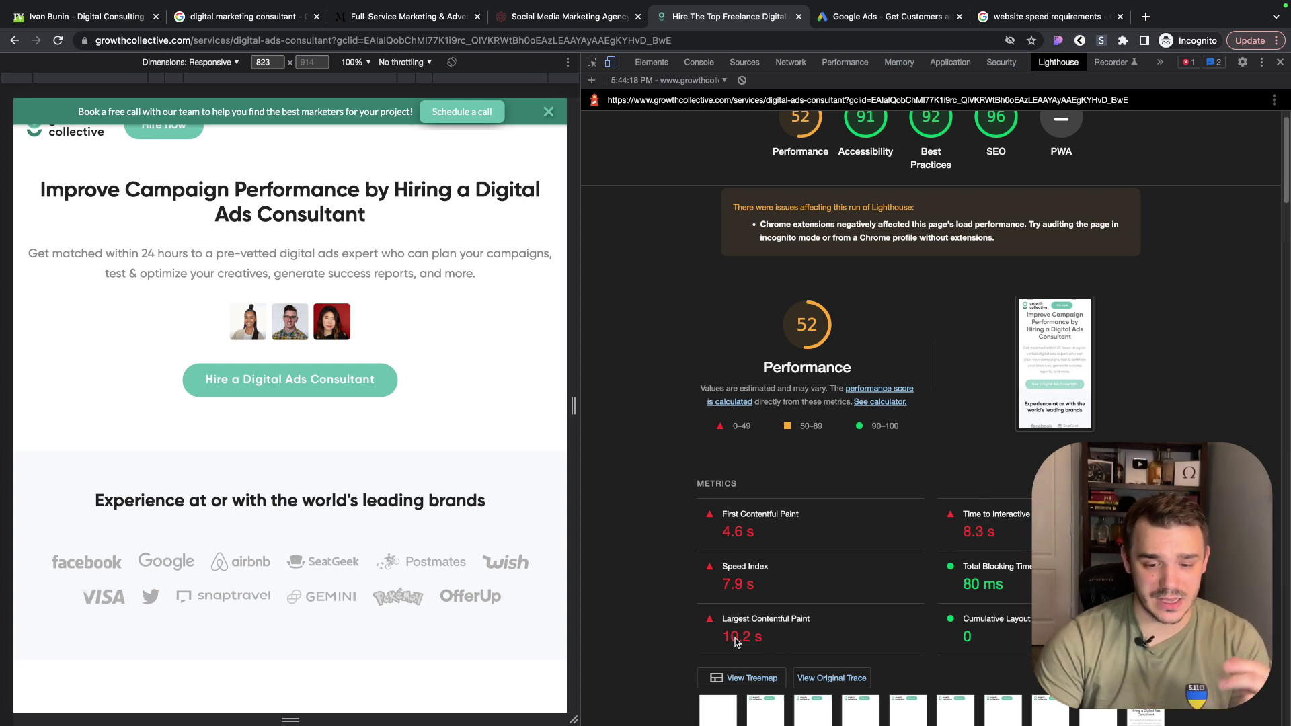
{"action": "left_click_drag", "start_coordinate": [724, 636], "coordinate": [767, 644]}
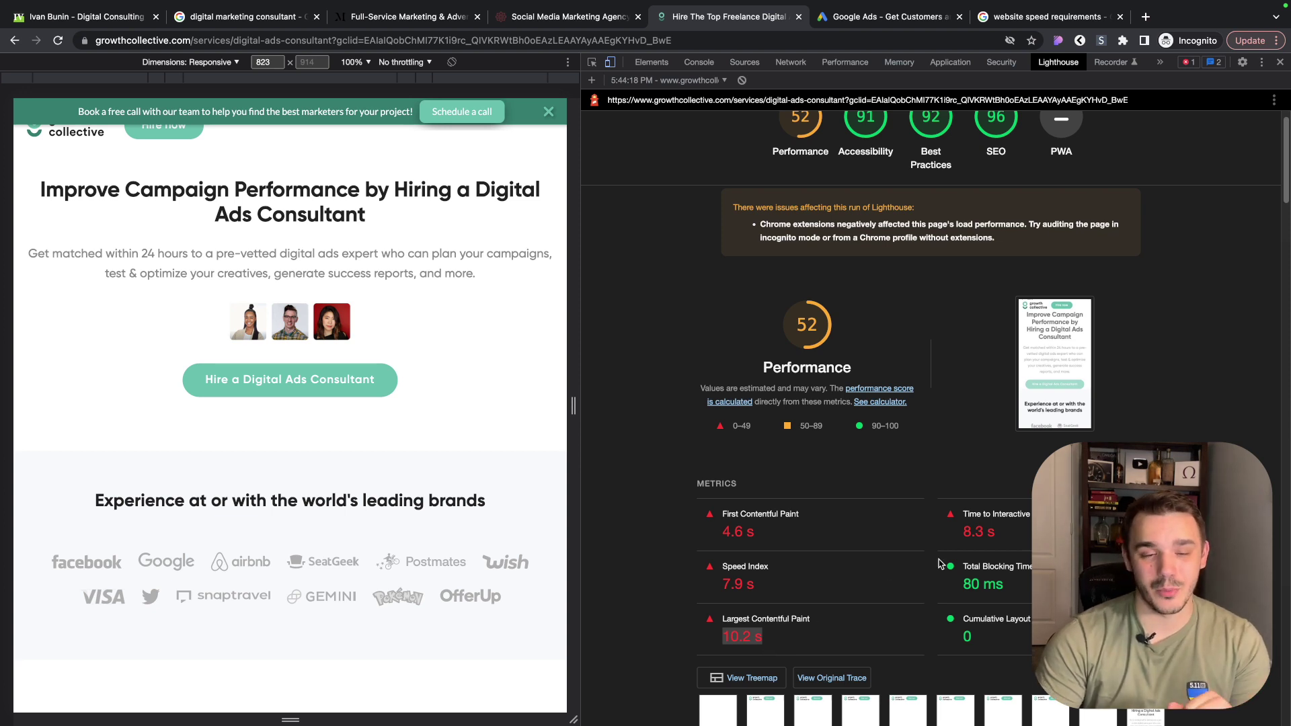
{"action": "left_click", "coordinate": [718, 523]}
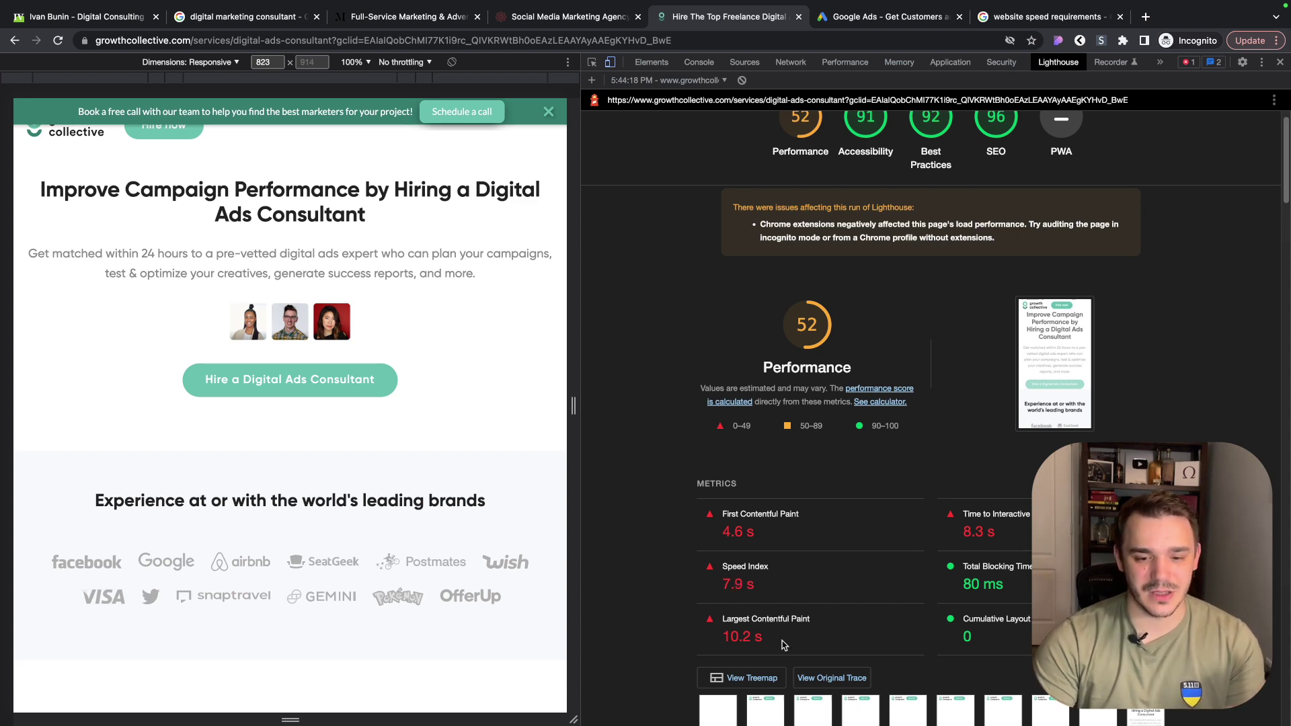
{"action": "left_click_drag", "start_coordinate": [775, 644], "coordinate": [715, 643]}
- Compare the mobile abandonment statistic in the website speed search results with the Madison Taylor Lighthouse report
{"action": "left_click", "coordinate": [1042, 18]}
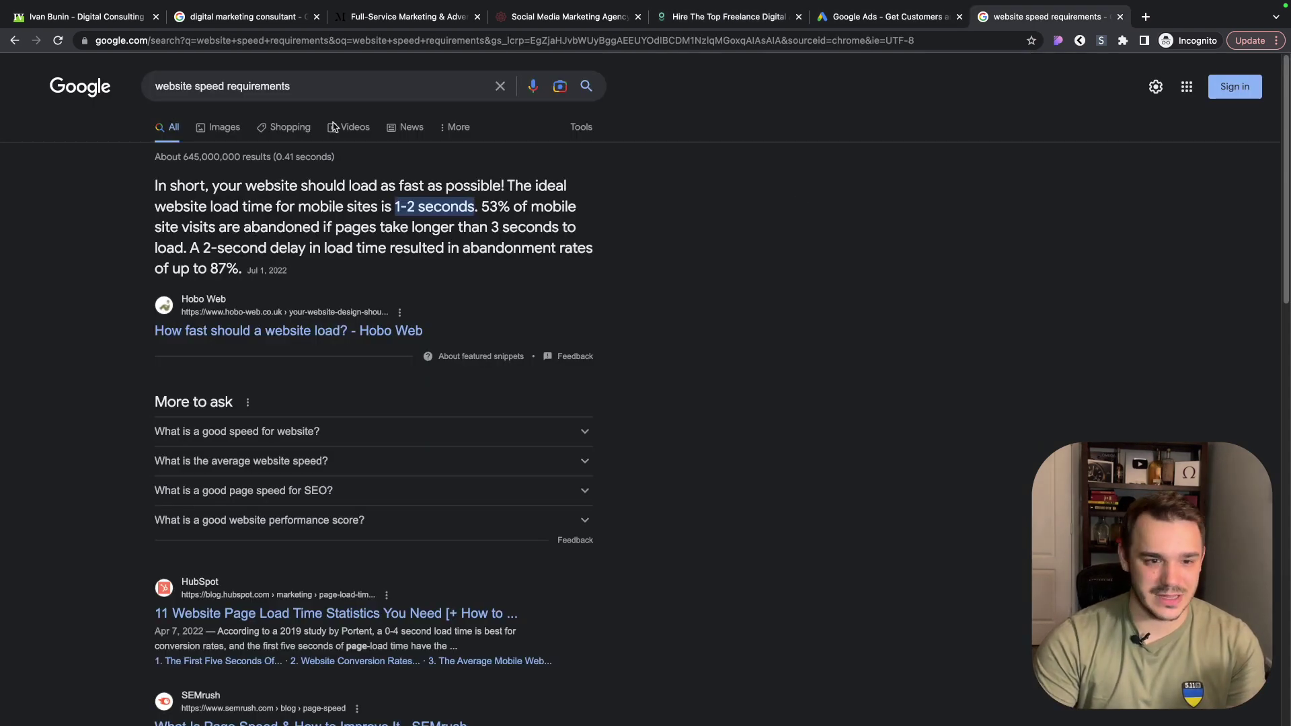
{"action": "left_click_drag", "start_coordinate": [491, 204], "coordinate": [563, 204]}
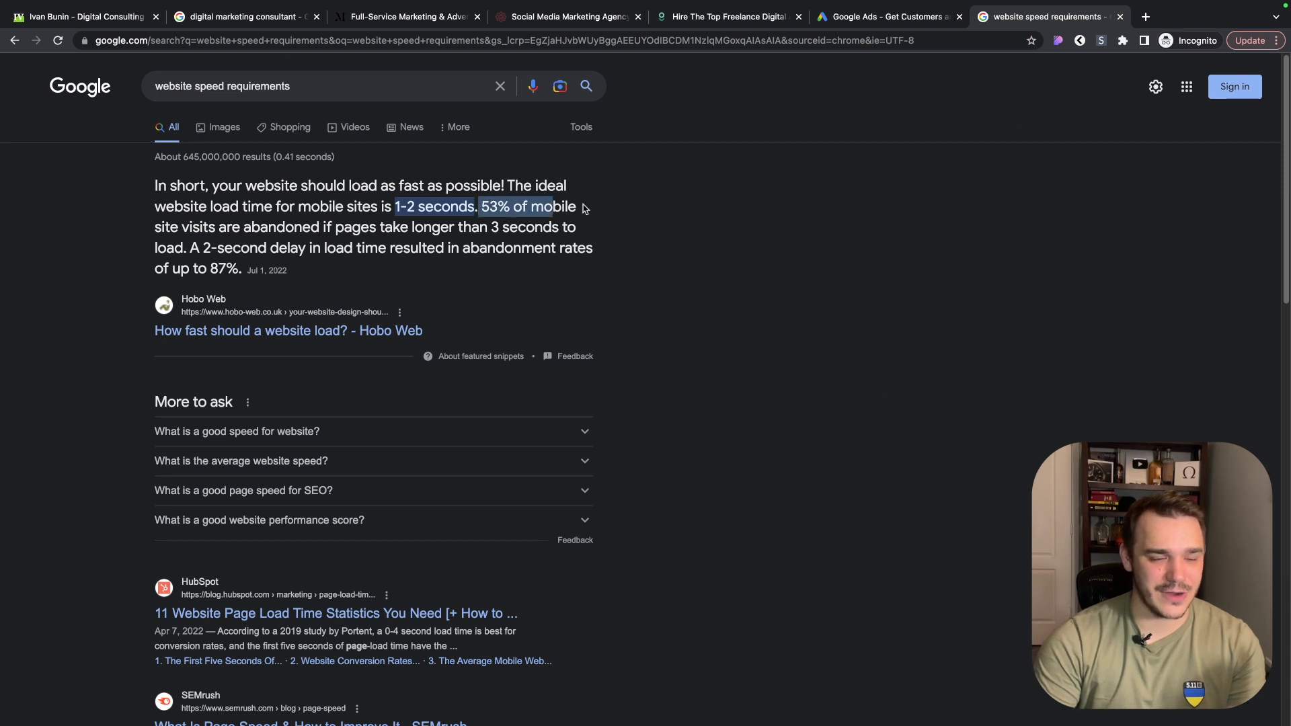
{"action": "left_click", "coordinate": [422, 27]}
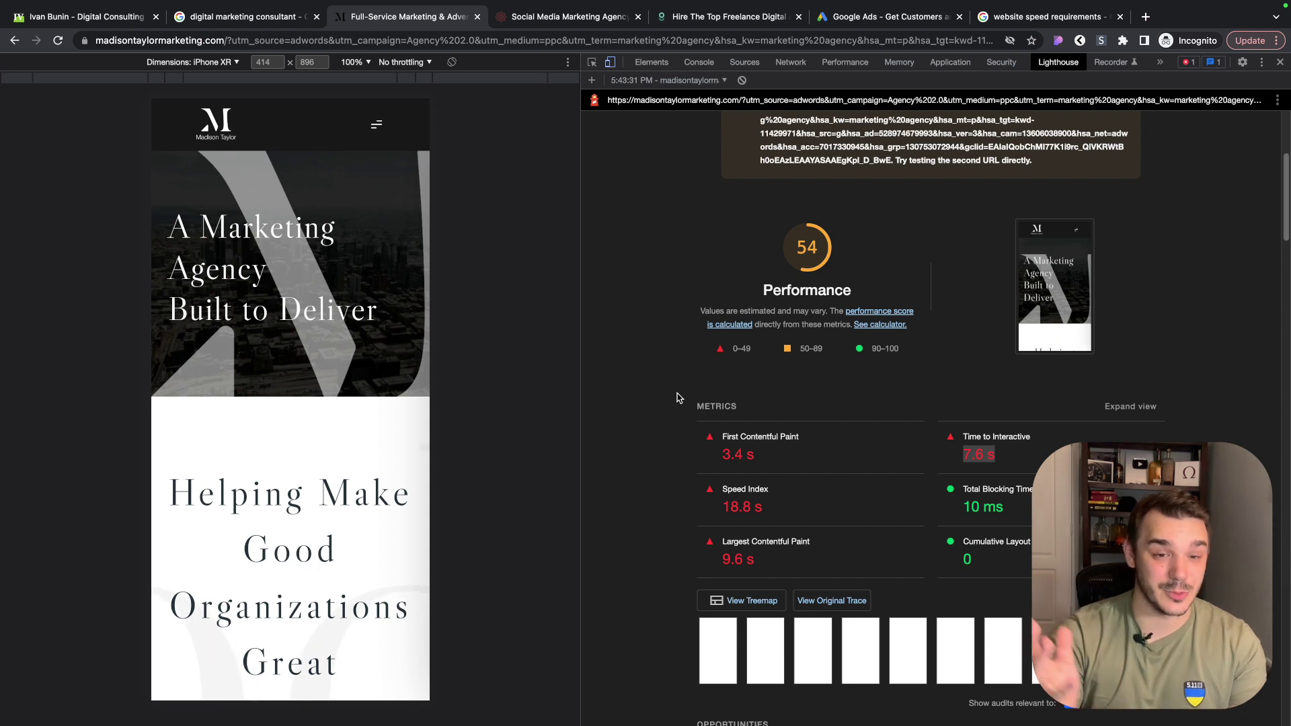
{"action": "left_click", "coordinate": [672, 256]}
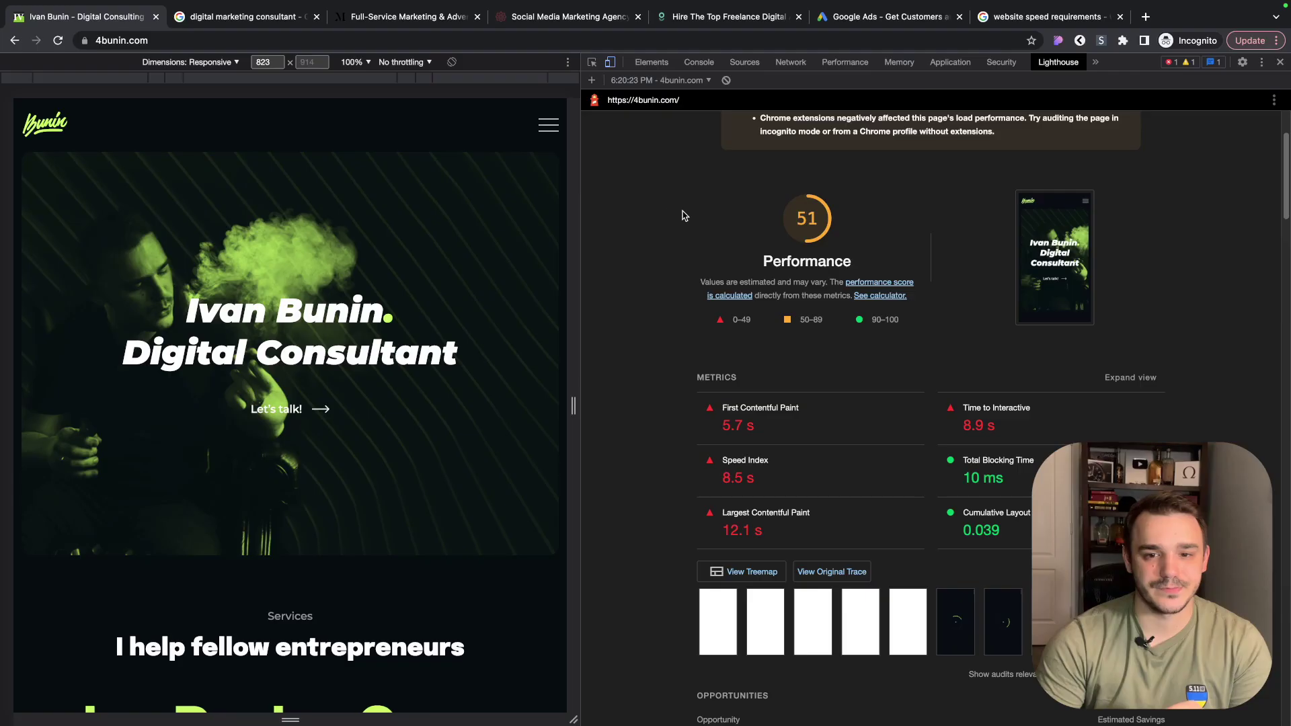
- Review the improvement opportunities and Largest Contentful Paint in the digital consultant's home page Lighthouse report
{"action": "scroll", "coordinate": [696, 199], "scroll_direction": "up", "scroll_amount": 2}
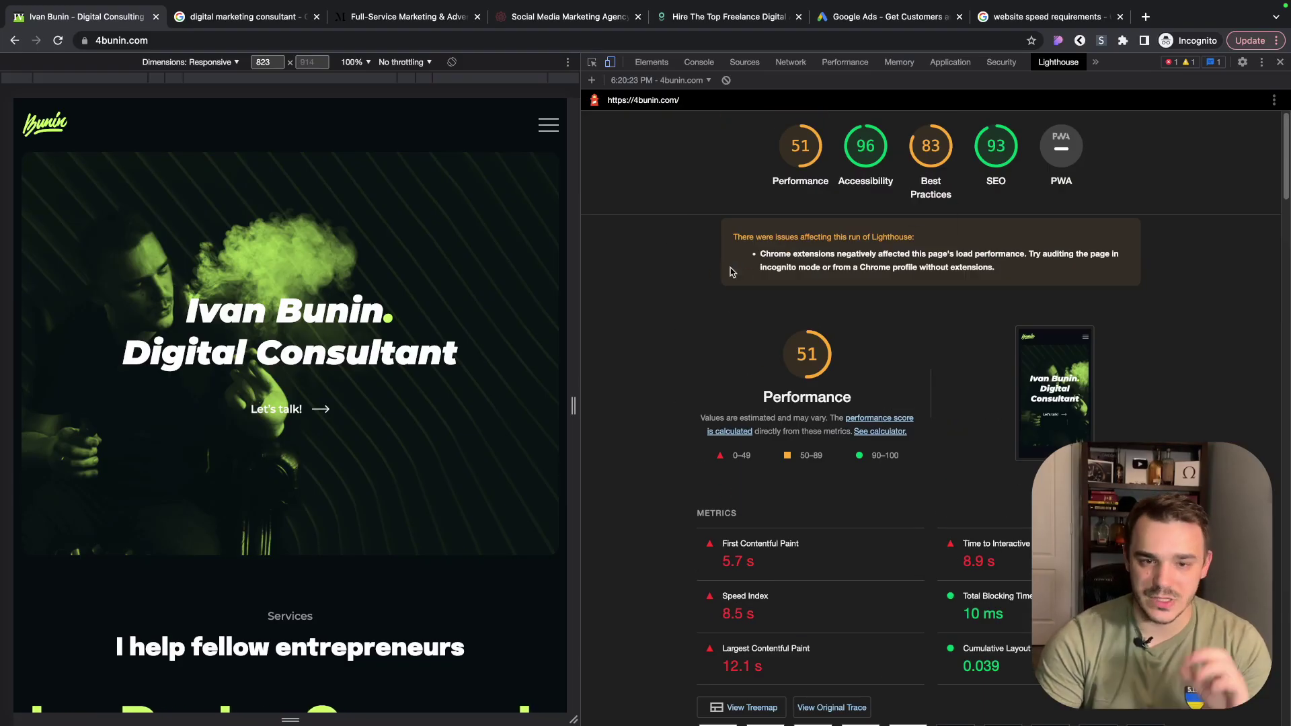
{"action": "scroll", "coordinate": [927, 419], "scroll_direction": "down", "scroll_amount": 6}
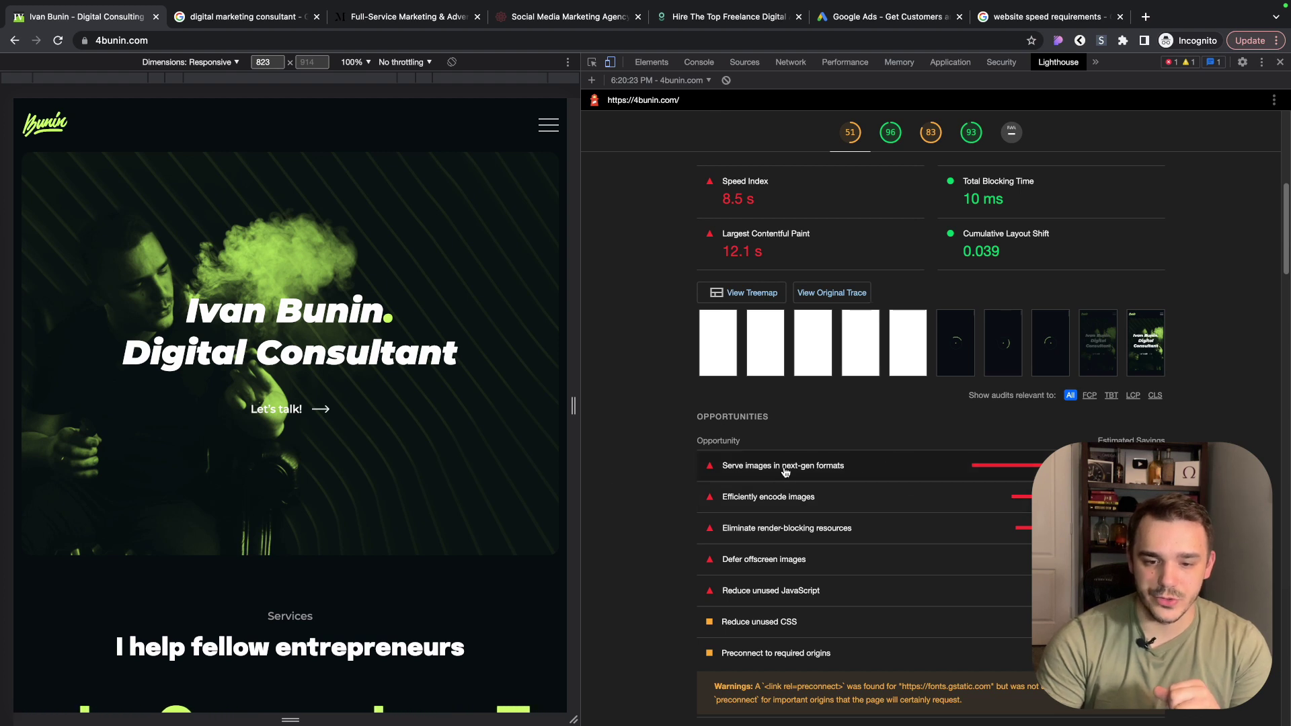
{"action": "scroll", "coordinate": [784, 472], "scroll_direction": "down", "scroll_amount": 1}
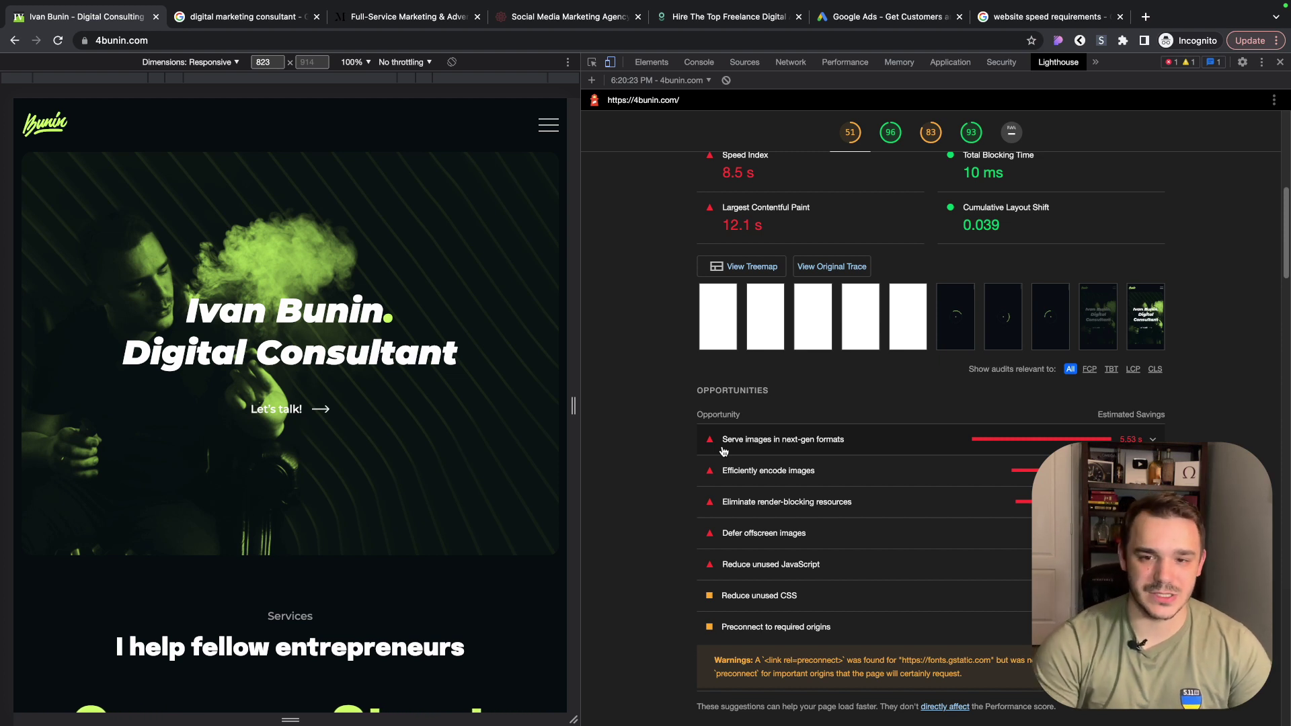
{"action": "scroll", "coordinate": [728, 435], "scroll_direction": "up", "scroll_amount": 5}
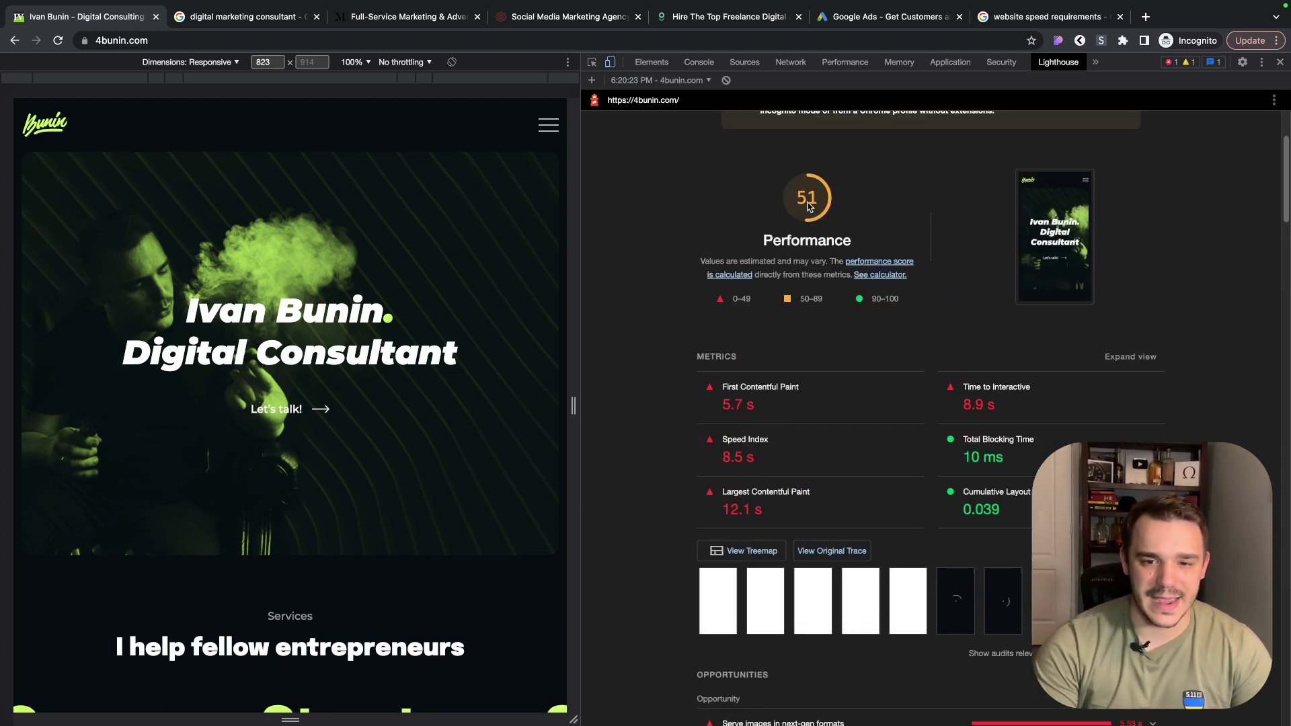
{"action": "left_click_drag", "start_coordinate": [720, 490], "coordinate": [770, 516]}
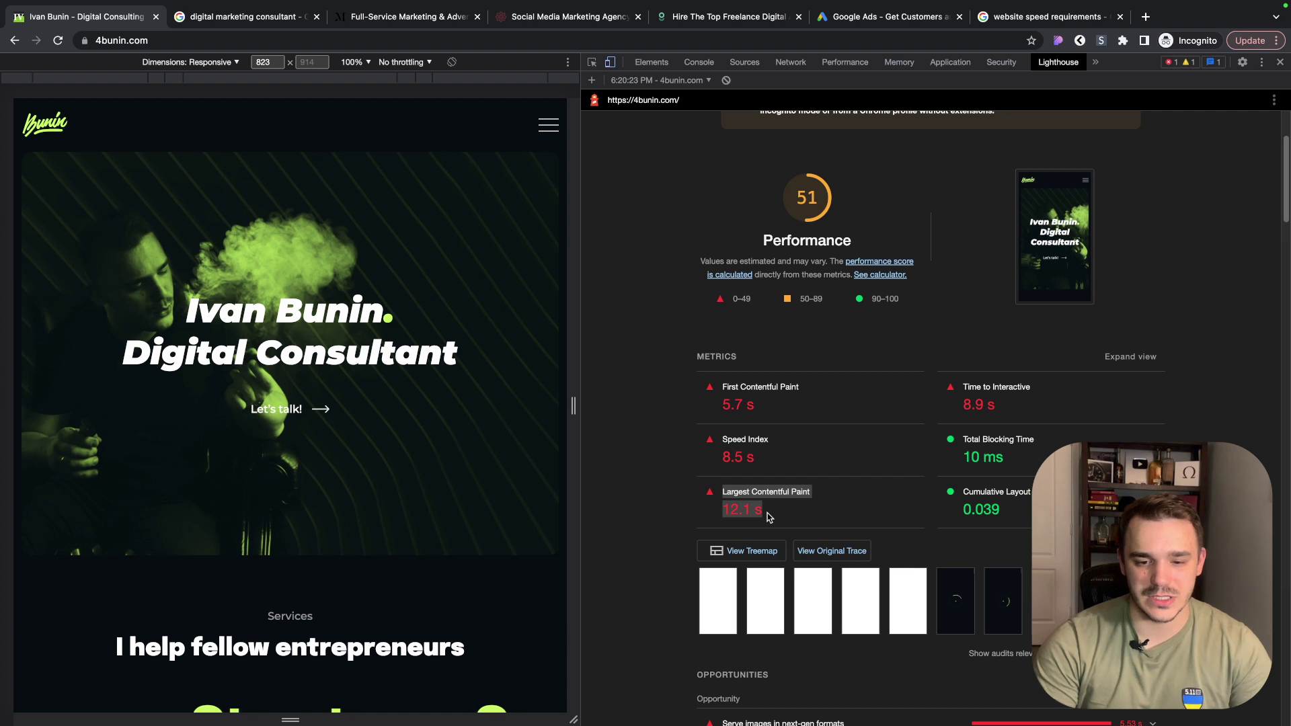
- Check Time to Interactive, then expand the Serve images in next-gen formats opportunity and read its image format recommendations
{"action": "left_click_drag", "start_coordinate": [953, 412], "coordinate": [1061, 407]}
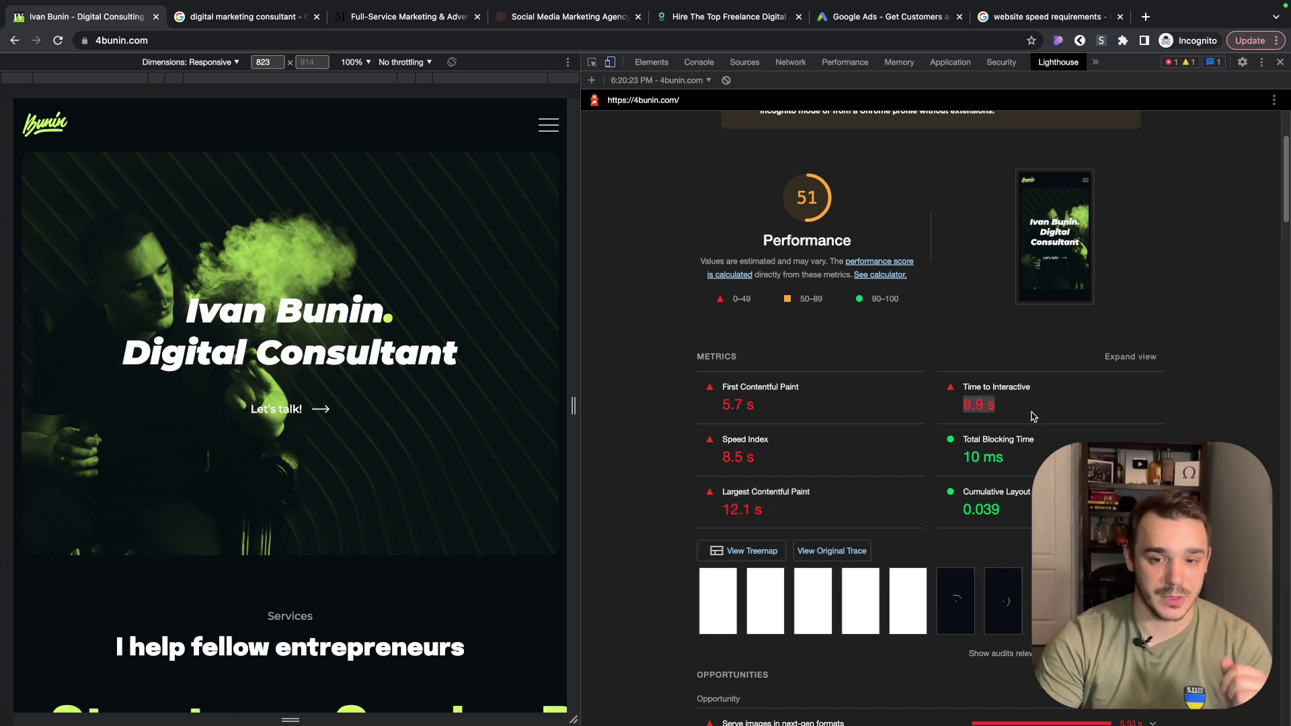
{"action": "scroll", "coordinate": [896, 447], "scroll_direction": "down", "scroll_amount": 3}
{"action": "left_click", "coordinate": [926, 499]}
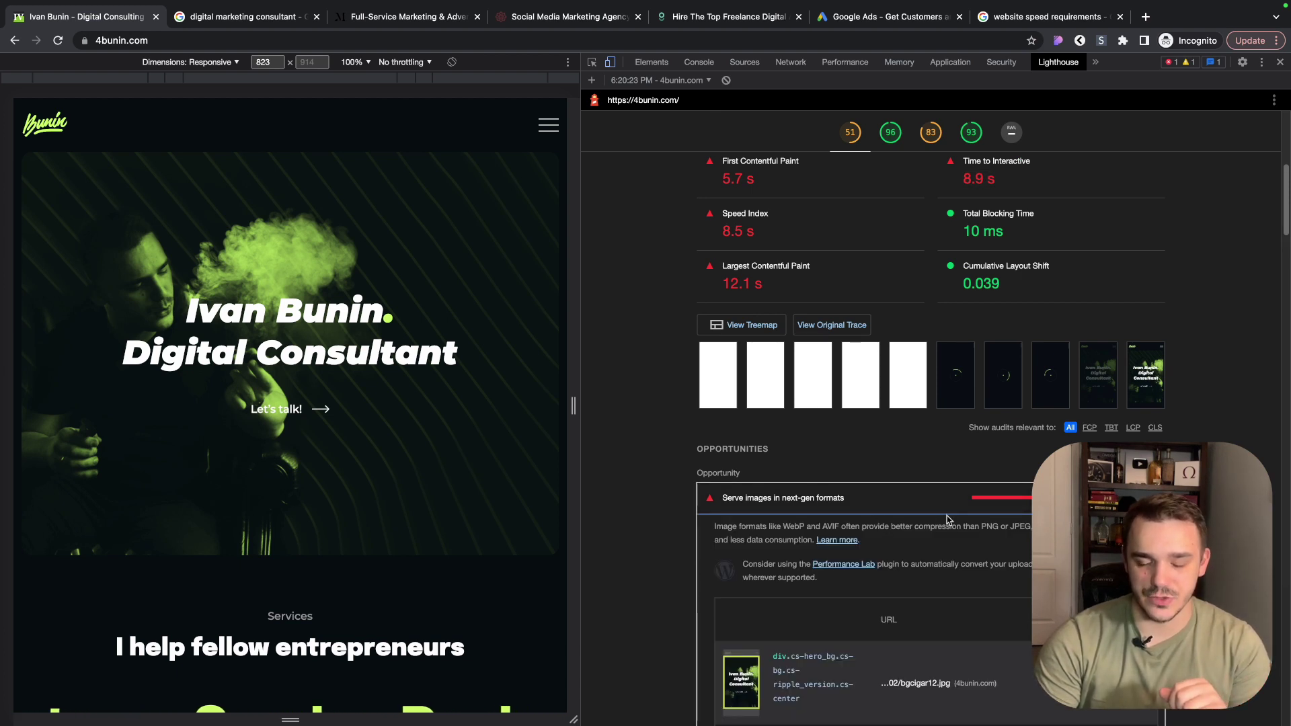
{"action": "scroll", "coordinate": [947, 519], "scroll_direction": "down", "scroll_amount": 2}
{"action": "left_click_drag", "start_coordinate": [783, 441], "coordinate": [804, 444]}
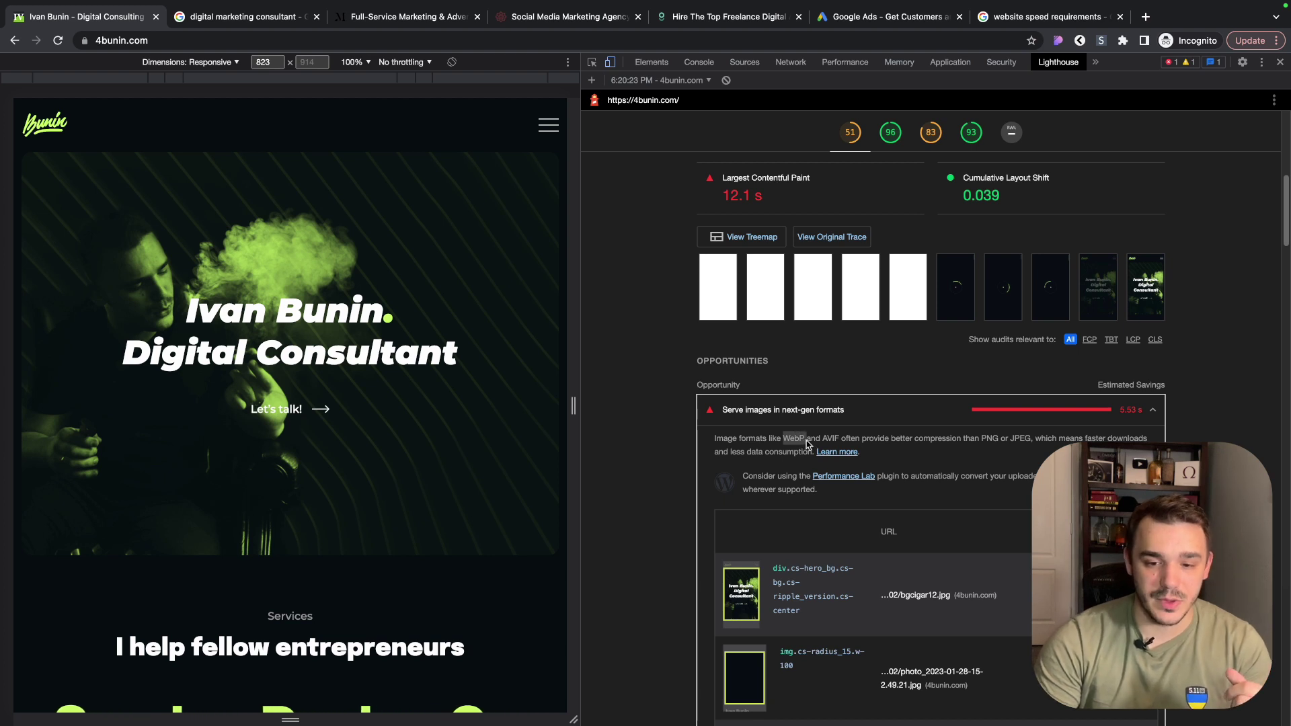
{"action": "left_click", "coordinate": [807, 445]}
{"action": "left_click_drag", "start_coordinate": [807, 445], "coordinate": [781, 443]}
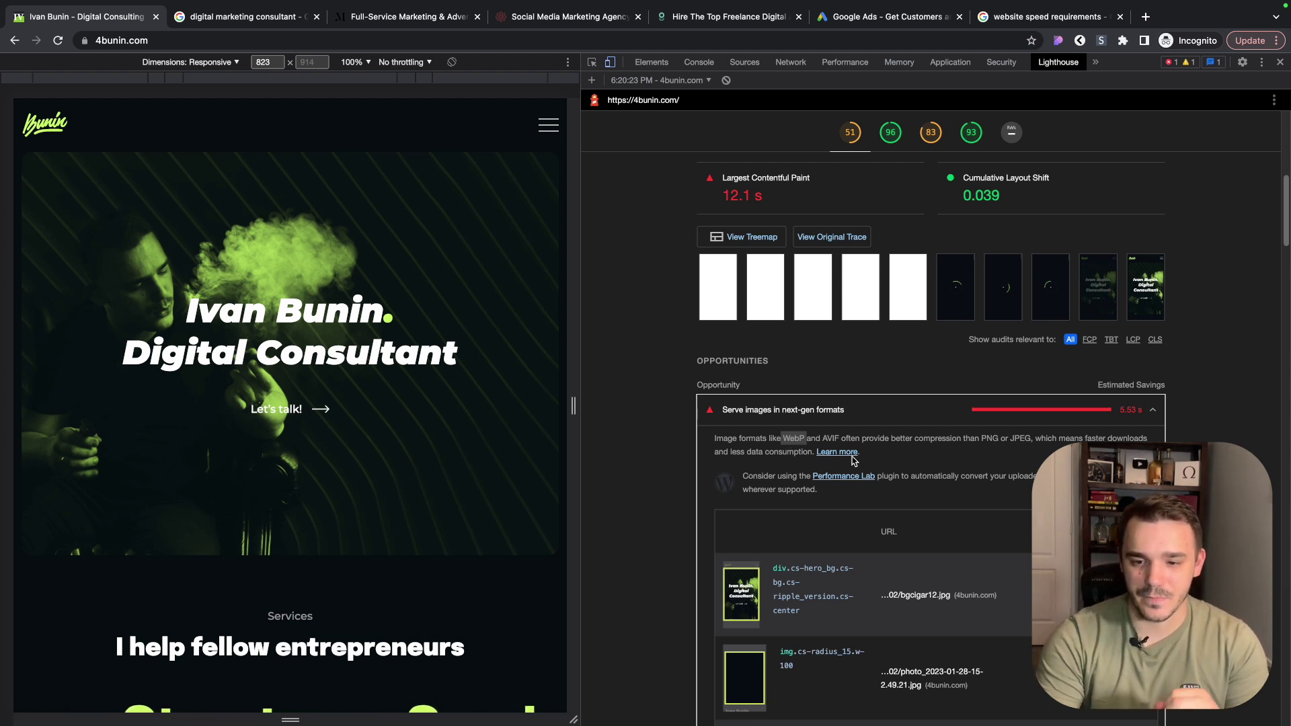
{"action": "left_click", "coordinate": [951, 454]}
{"action": "double_click", "coordinate": [1020, 441]}
{"action": "double_click", "coordinate": [989, 441]}
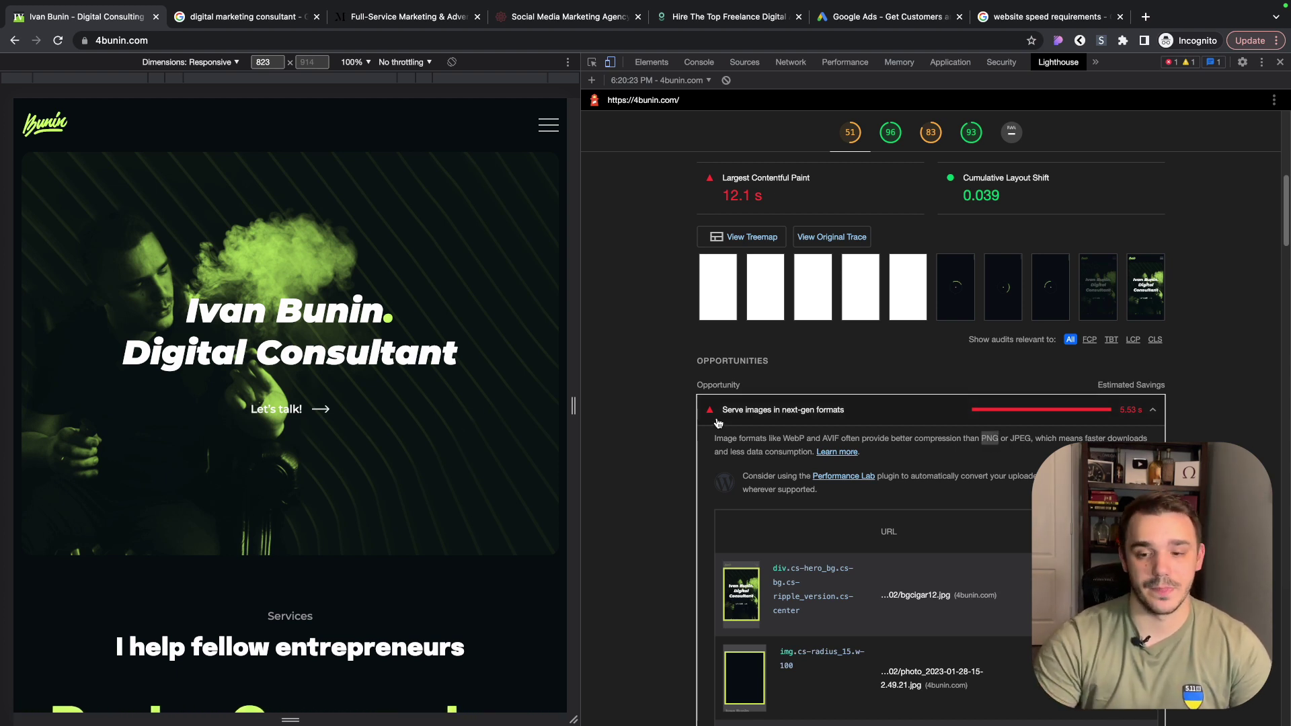
- Examine the images listed under Serve images in next-gen formats, comparing their resource sizes and potential savings
{"action": "scroll", "coordinate": [985, 404], "scroll_direction": "down", "scroll_amount": 3}
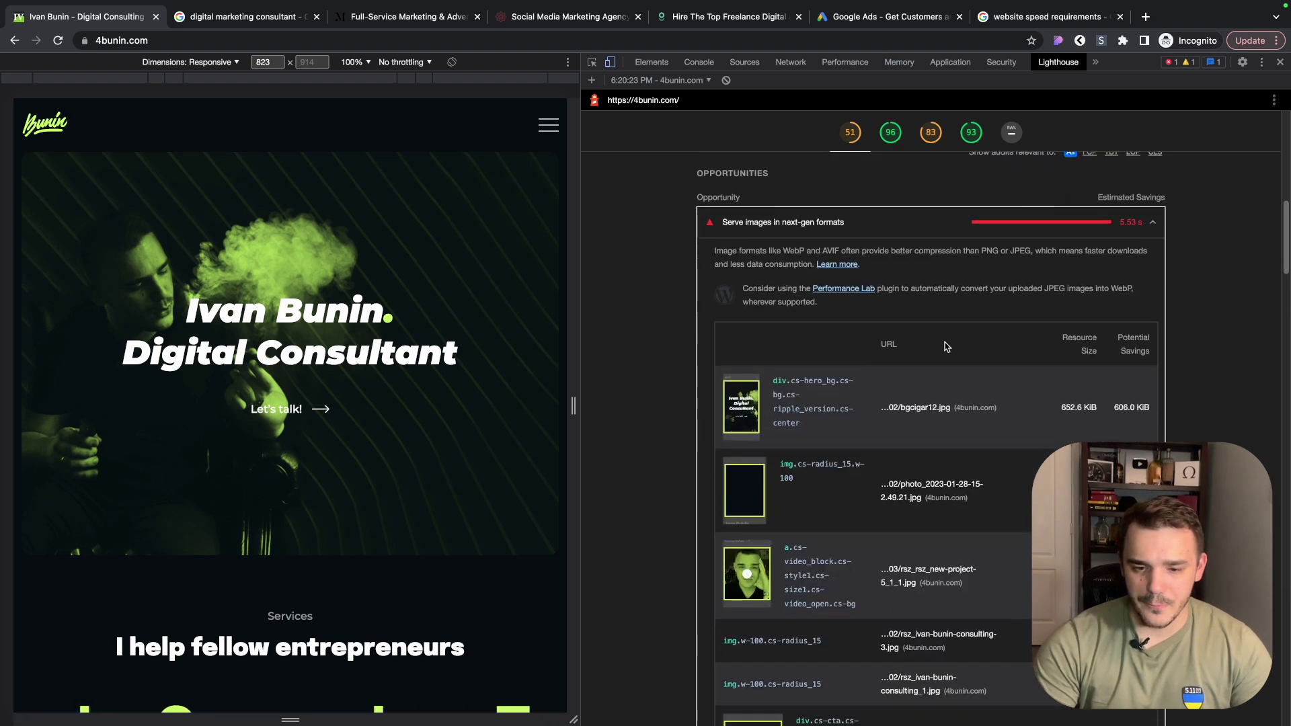
{"action": "scroll", "coordinate": [984, 377], "scroll_direction": "down", "scroll_amount": 1}
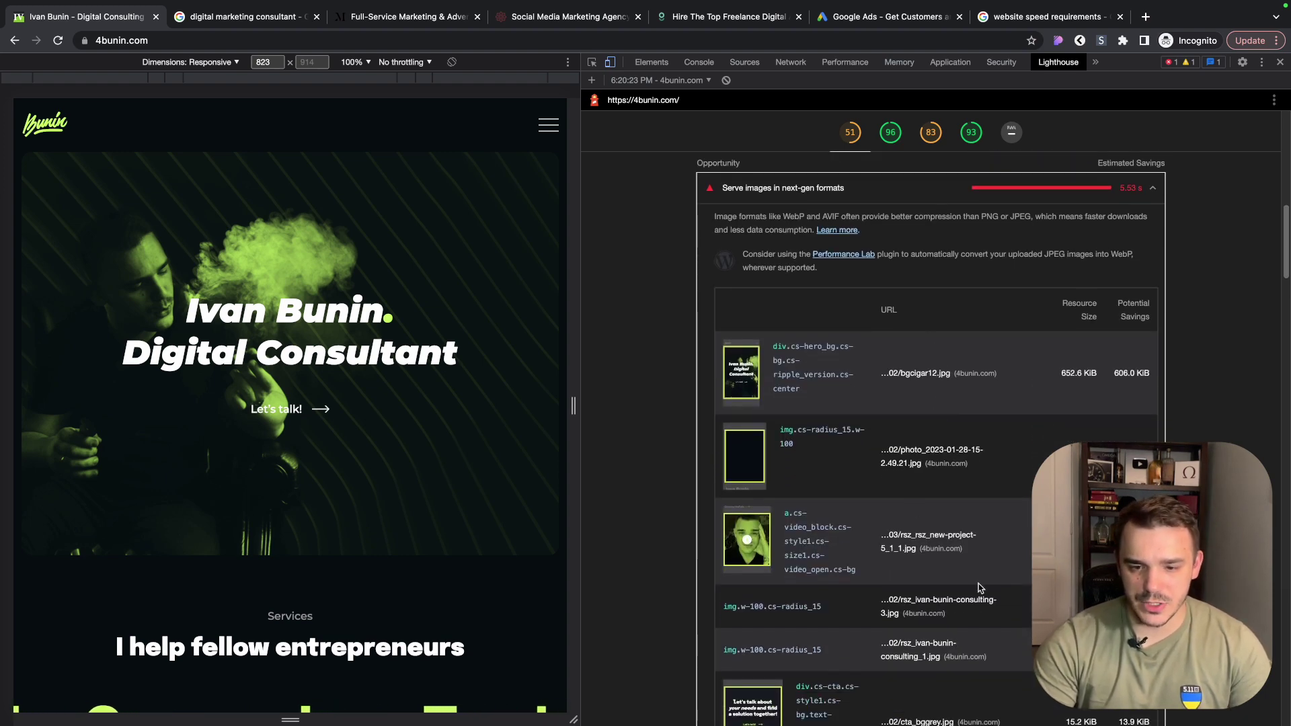
{"action": "scroll", "coordinate": [968, 593], "scroll_direction": "down", "scroll_amount": 1}
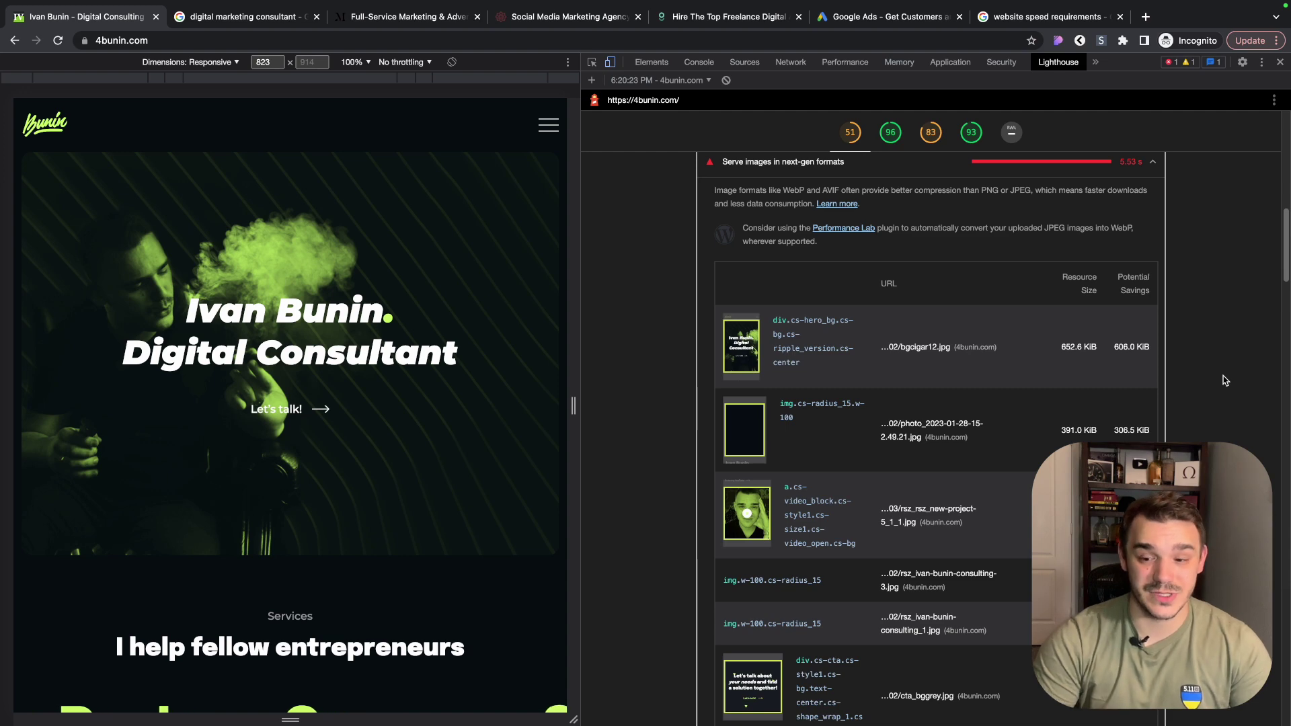
{"action": "scroll", "coordinate": [1222, 380], "scroll_direction": "down", "scroll_amount": 4}
{"action": "scroll", "coordinate": [1224, 384], "scroll_direction": "up", "scroll_amount": 4}
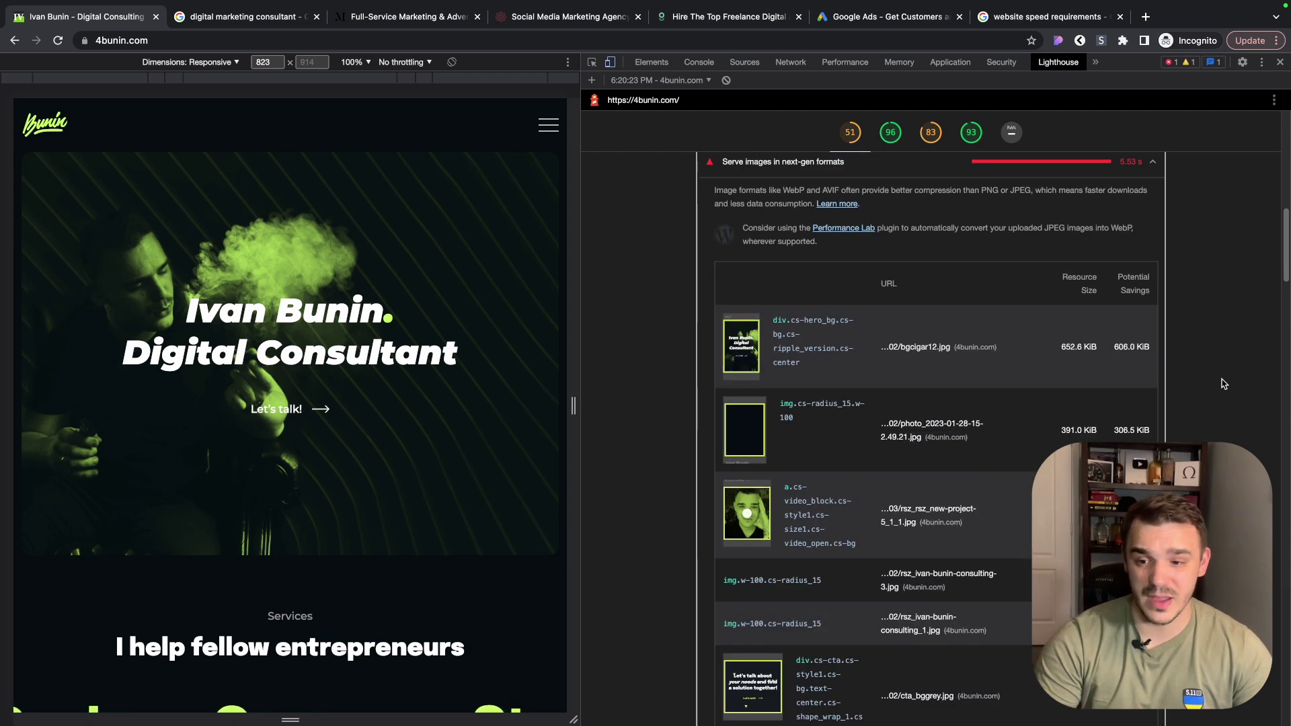
{"action": "scroll", "coordinate": [1210, 381], "scroll_direction": "down", "scroll_amount": 3}
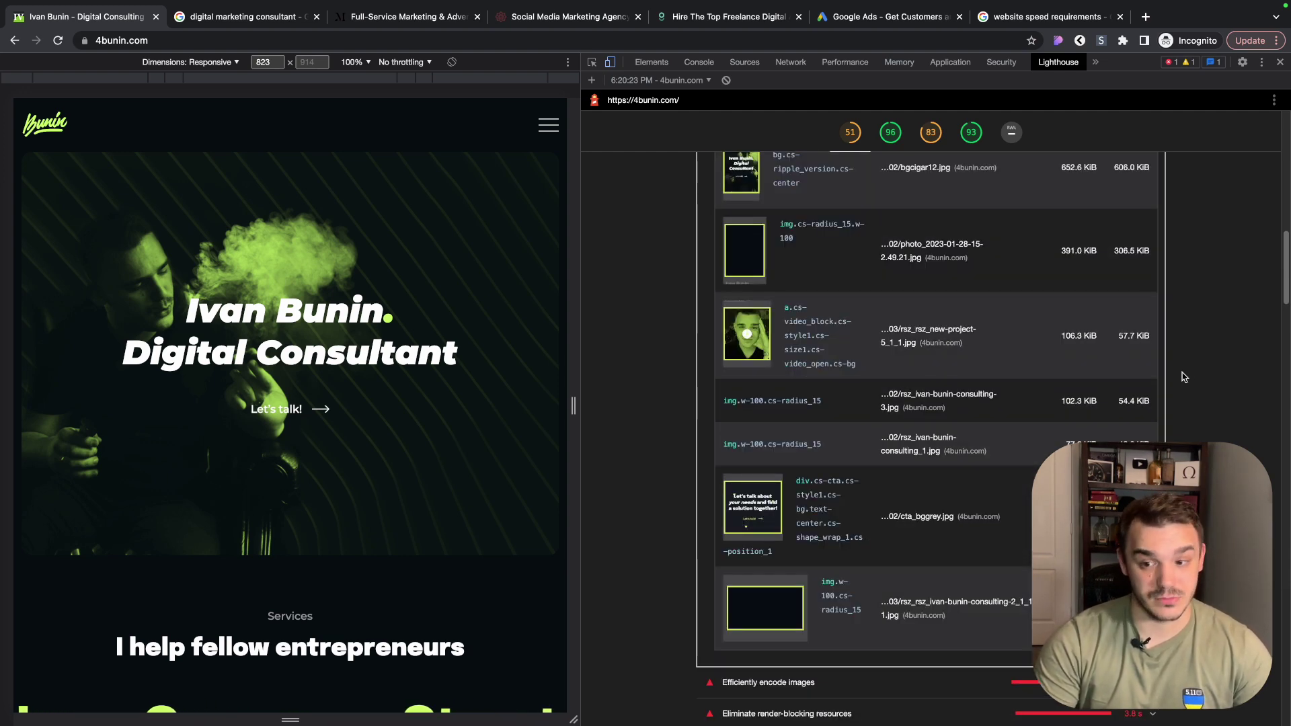
{"action": "scroll", "coordinate": [1180, 370], "scroll_direction": "up", "scroll_amount": 1}
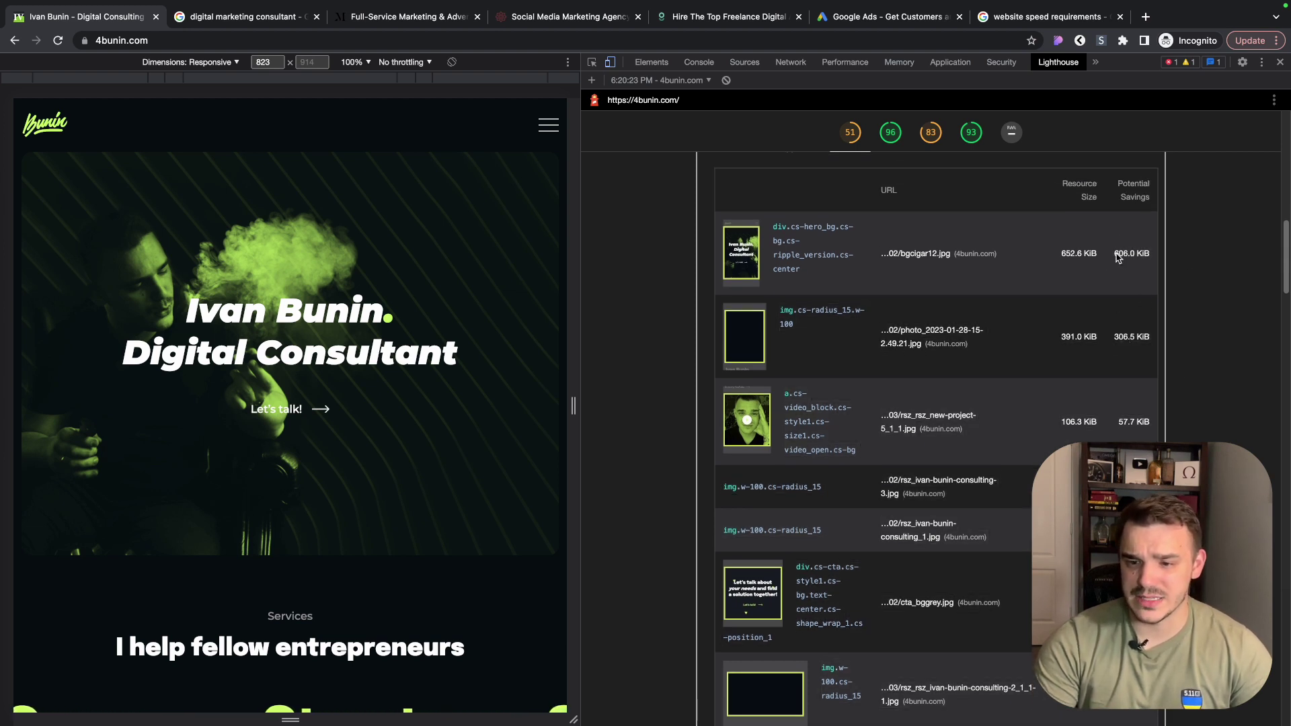
{"action": "left_click_drag", "start_coordinate": [1114, 254], "coordinate": [1146, 260]}
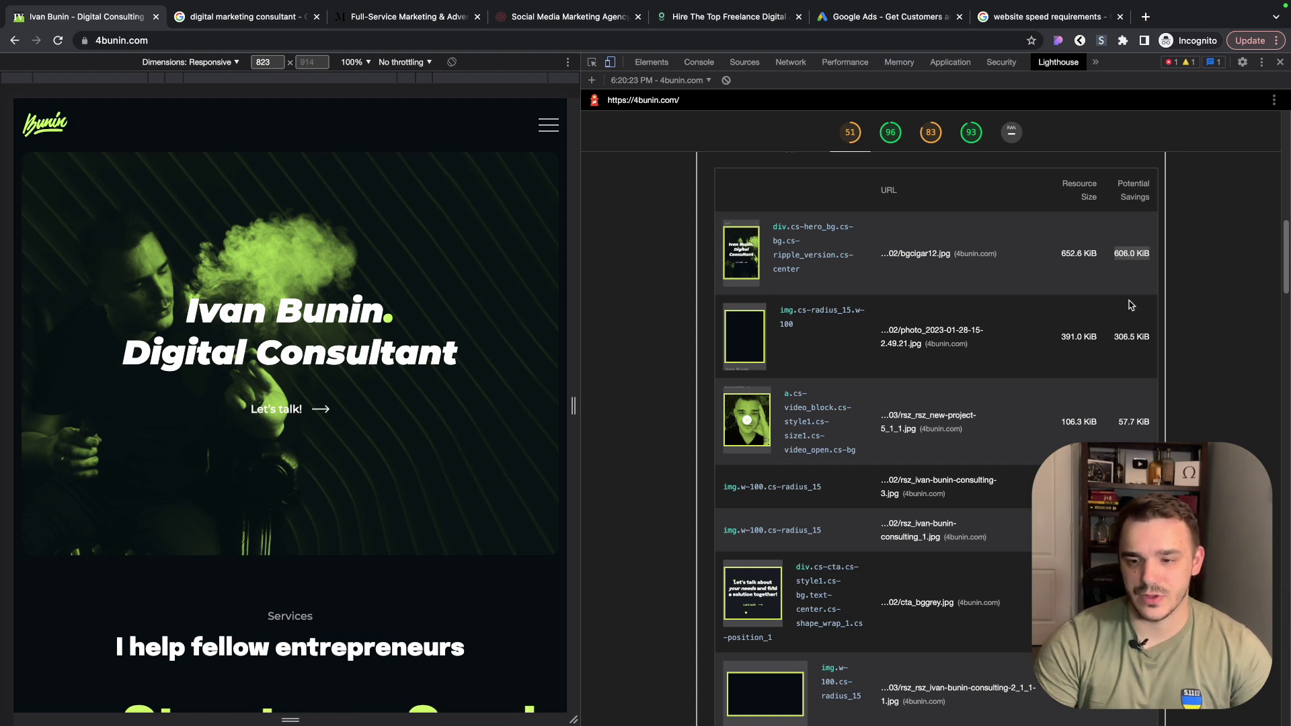
{"action": "left_click_drag", "start_coordinate": [1113, 337], "coordinate": [1142, 343]}
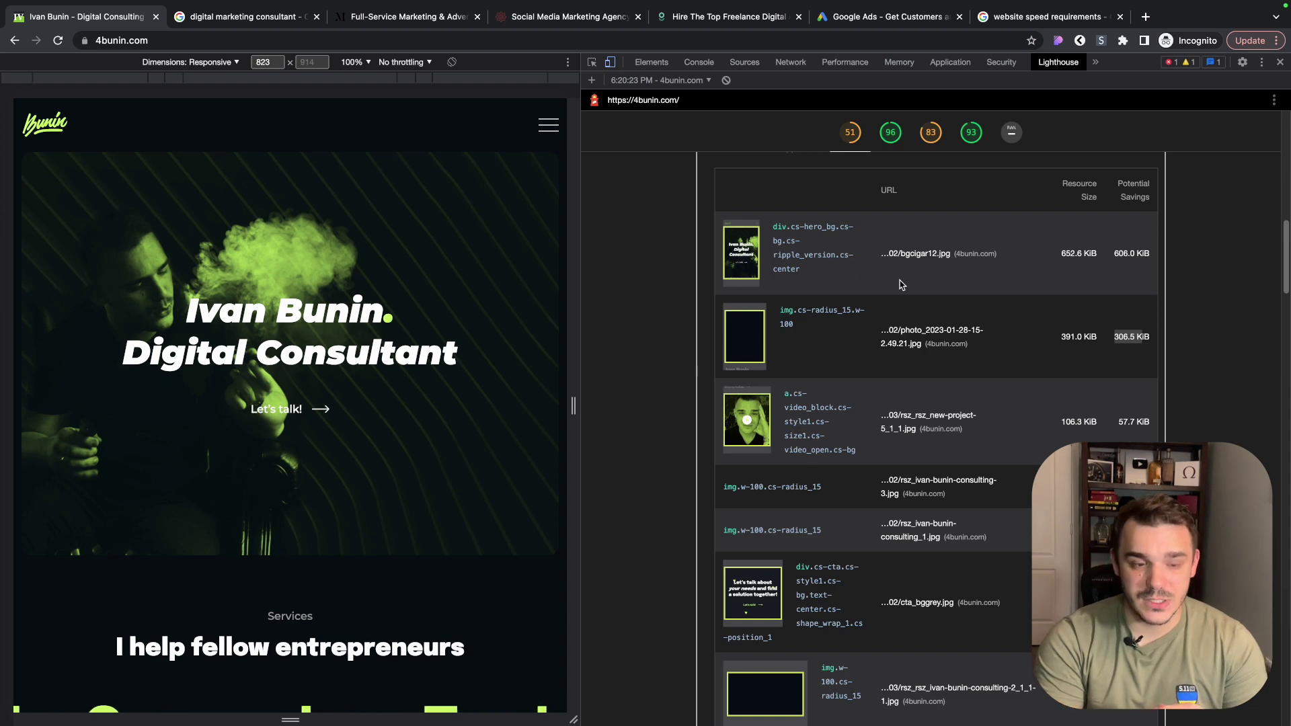
{"action": "left_click", "coordinate": [915, 254]}
{"action": "left_click", "coordinate": [88, 16]}
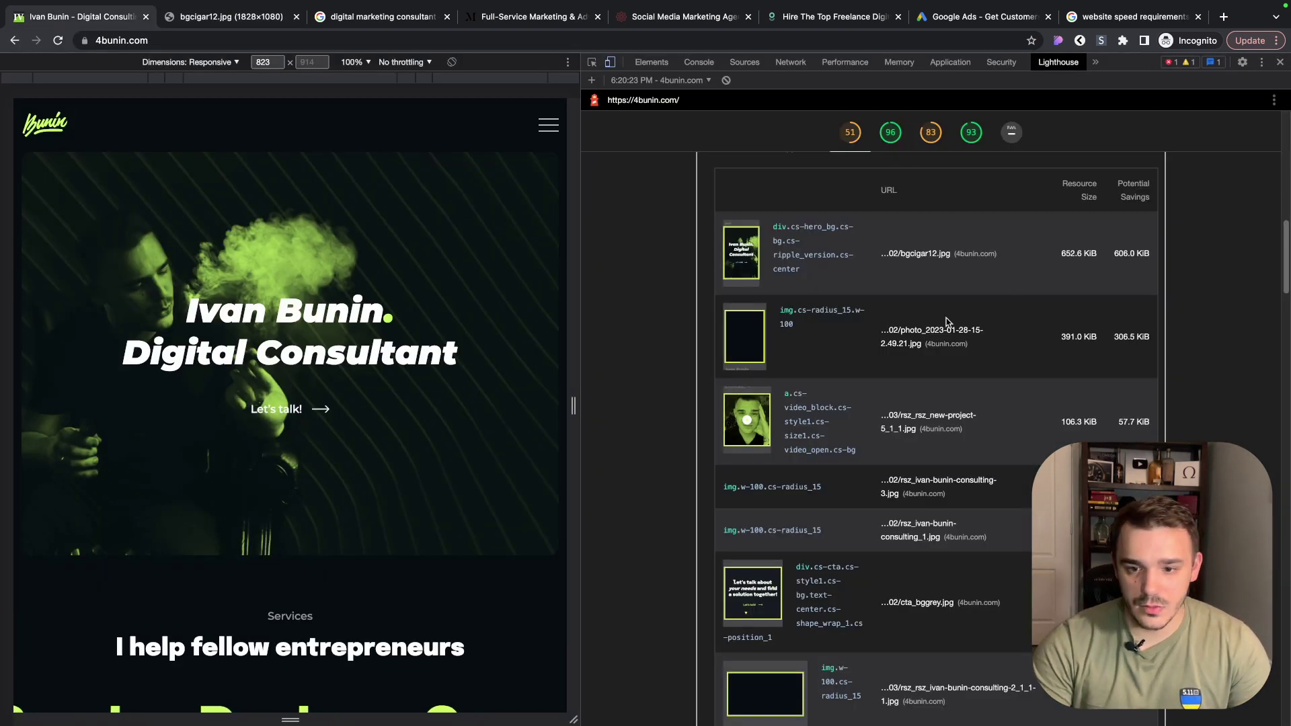
{"action": "left_click", "coordinate": [928, 334]}
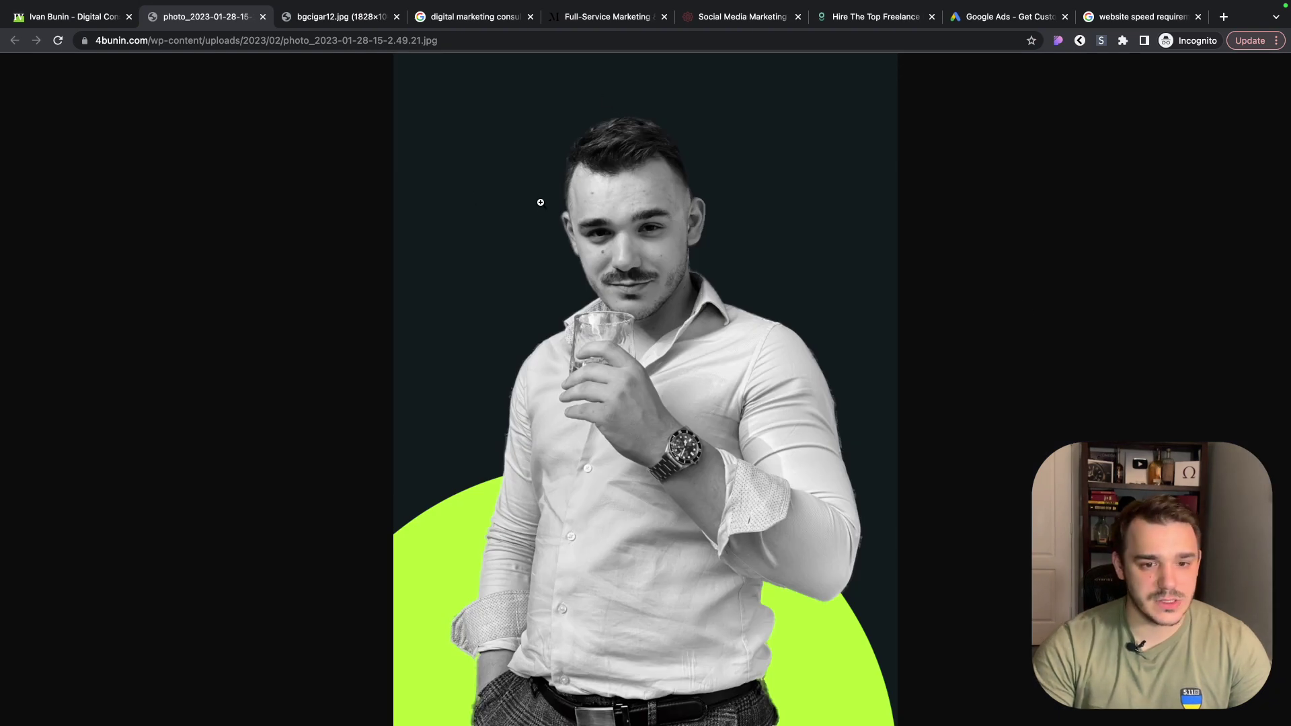
{"action": "right_click", "coordinate": [551, 196]}
{"action": "left_click", "coordinate": [595, 224]}
{"action": "left_click", "coordinate": [877, 492]}
{"action": "left_click", "coordinate": [262, 16]}
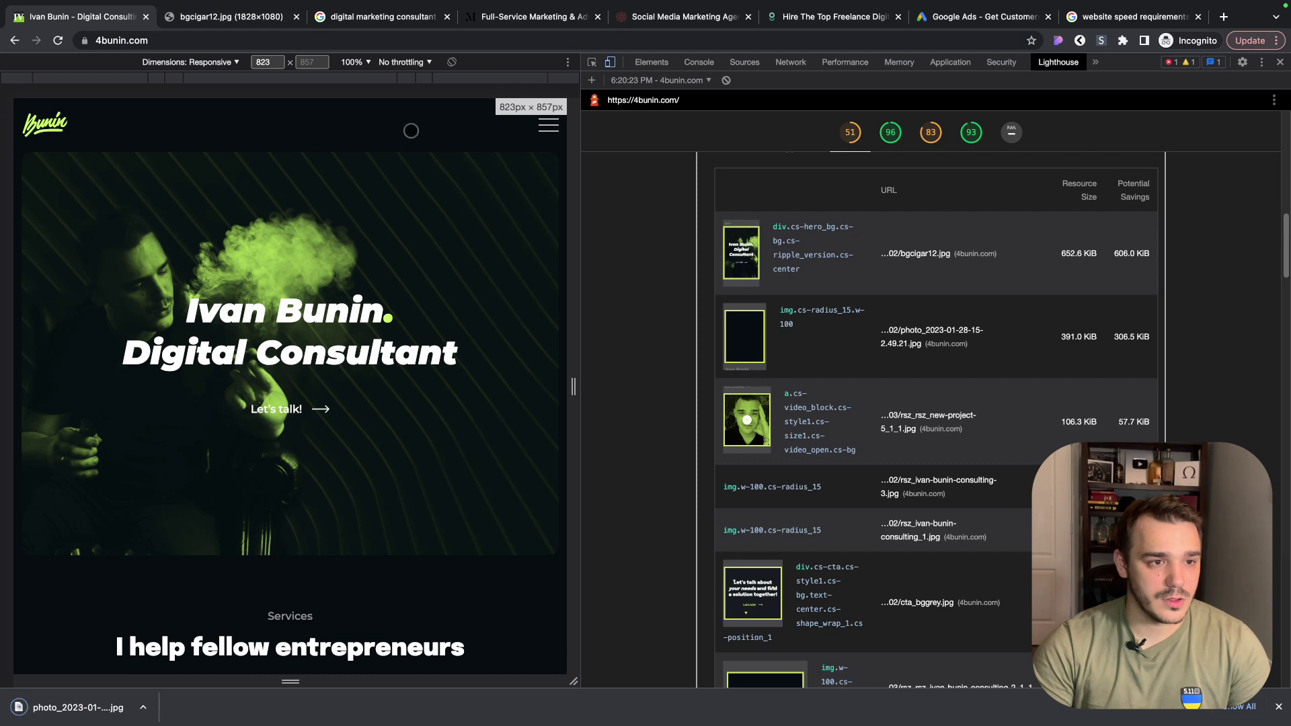
- Save the hero background bgcigar12.jpg to the computer, close the image and return to the 4bunin.com home page
{"action": "left_click", "coordinate": [249, 16]}
{"action": "right_click", "coordinate": [821, 281]}
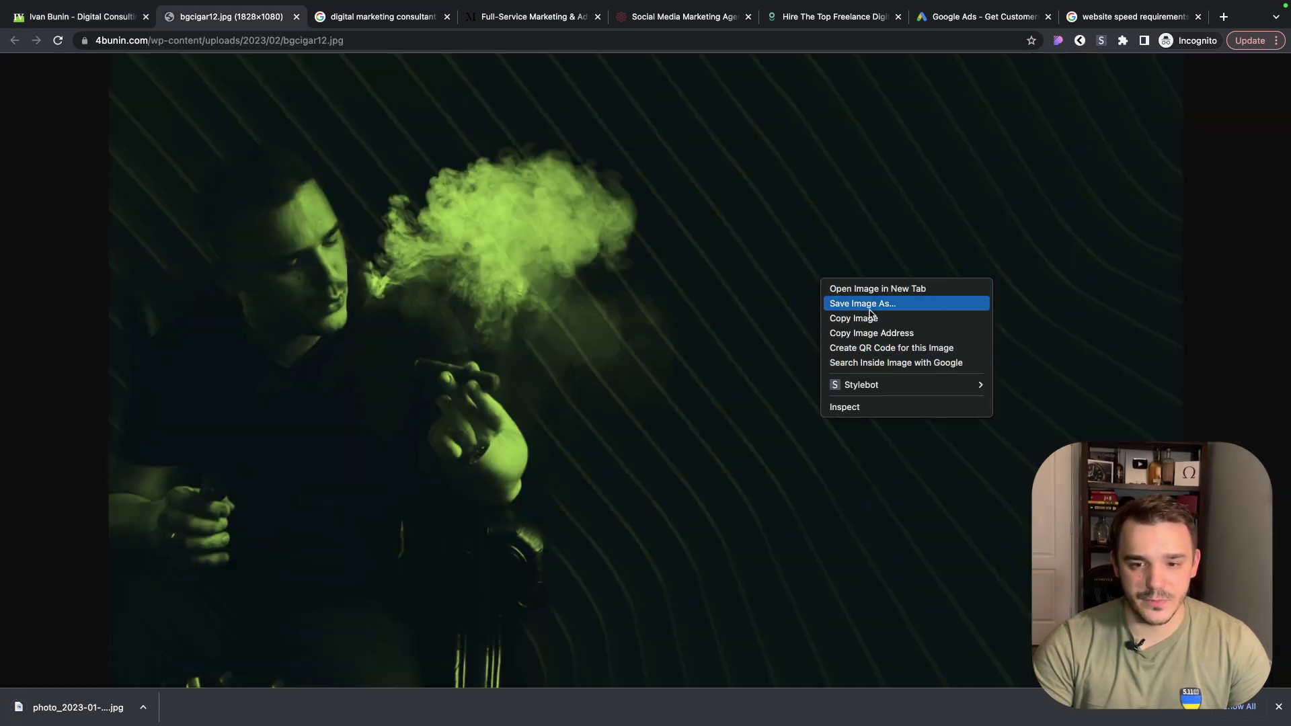
{"action": "left_click", "coordinate": [867, 304]}
{"action": "left_click", "coordinate": [874, 496]}
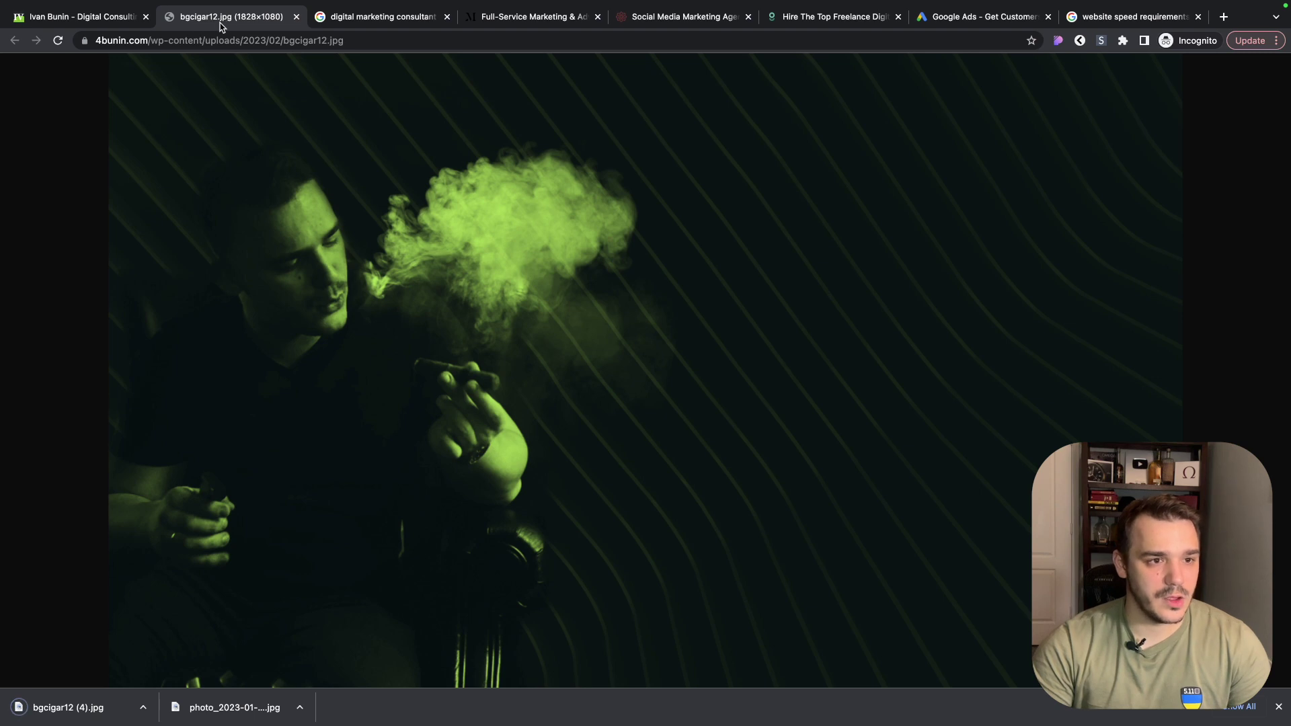
{"action": "key", "text": "super+w"}
{"action": "left_click", "coordinate": [72, 19]}
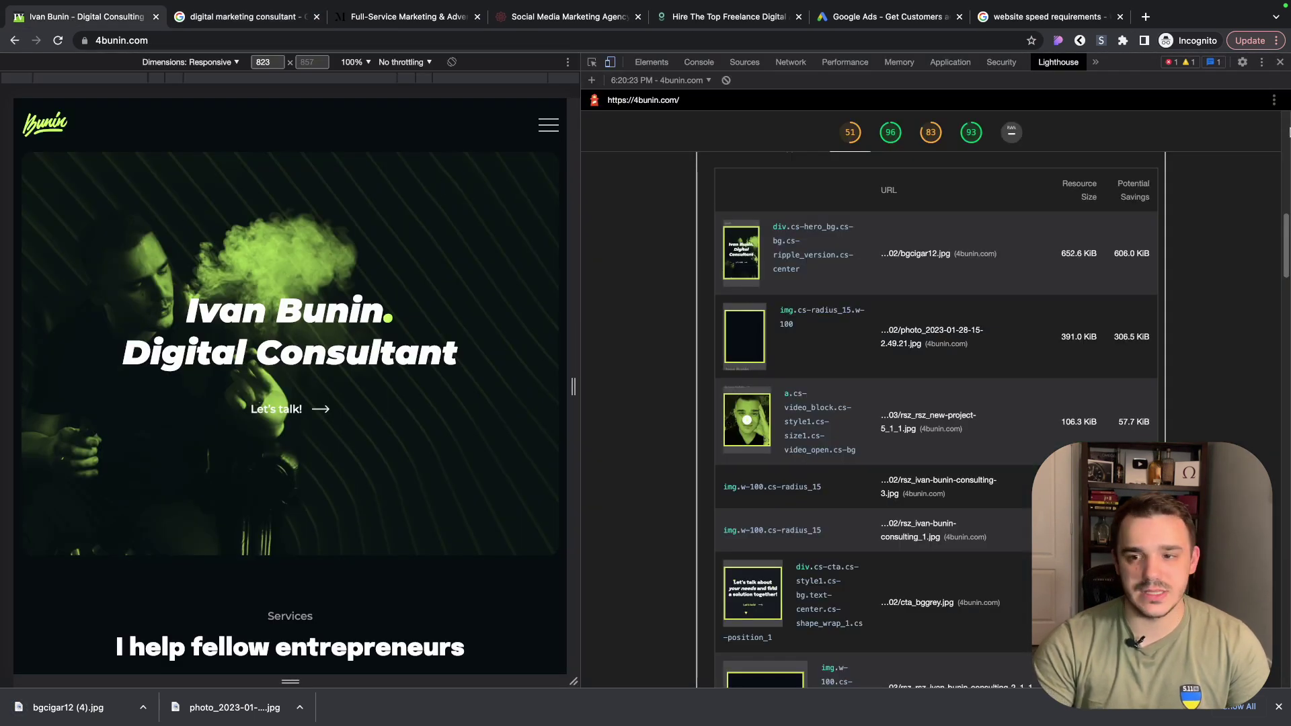
- Close the developer tools and measure the hero image's displayed width on the desktop home page with the screenshot crosshair
{"action": "left_click", "coordinate": [1279, 62]}
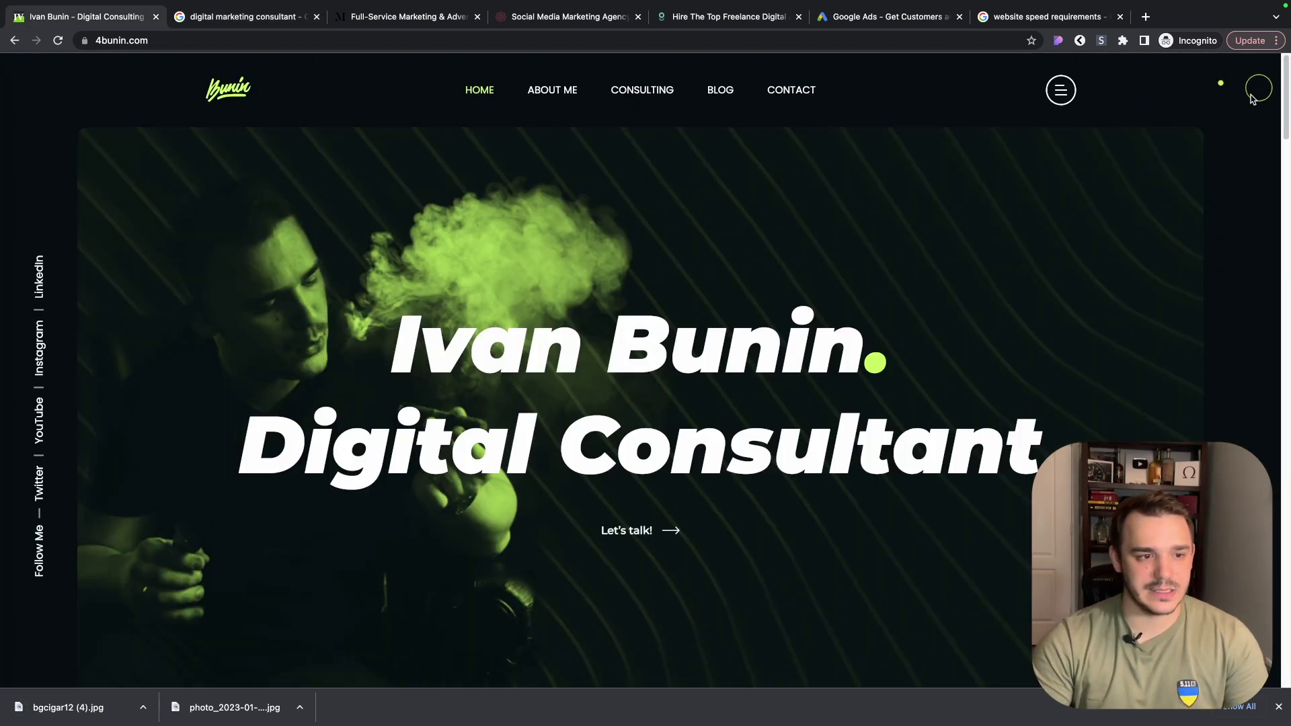
{"action": "scroll", "coordinate": [1217, 374], "scroll_direction": "down", "scroll_amount": 1}
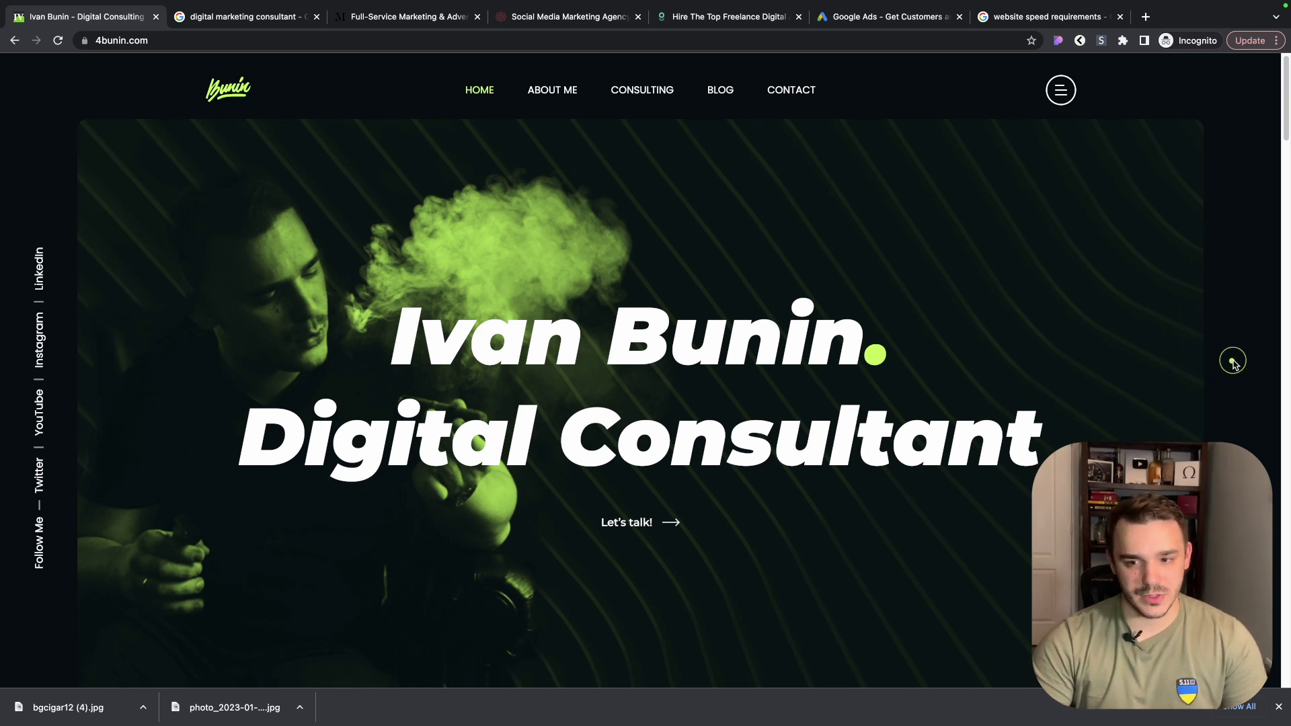
{"action": "key", "text": "super+shift+4"}
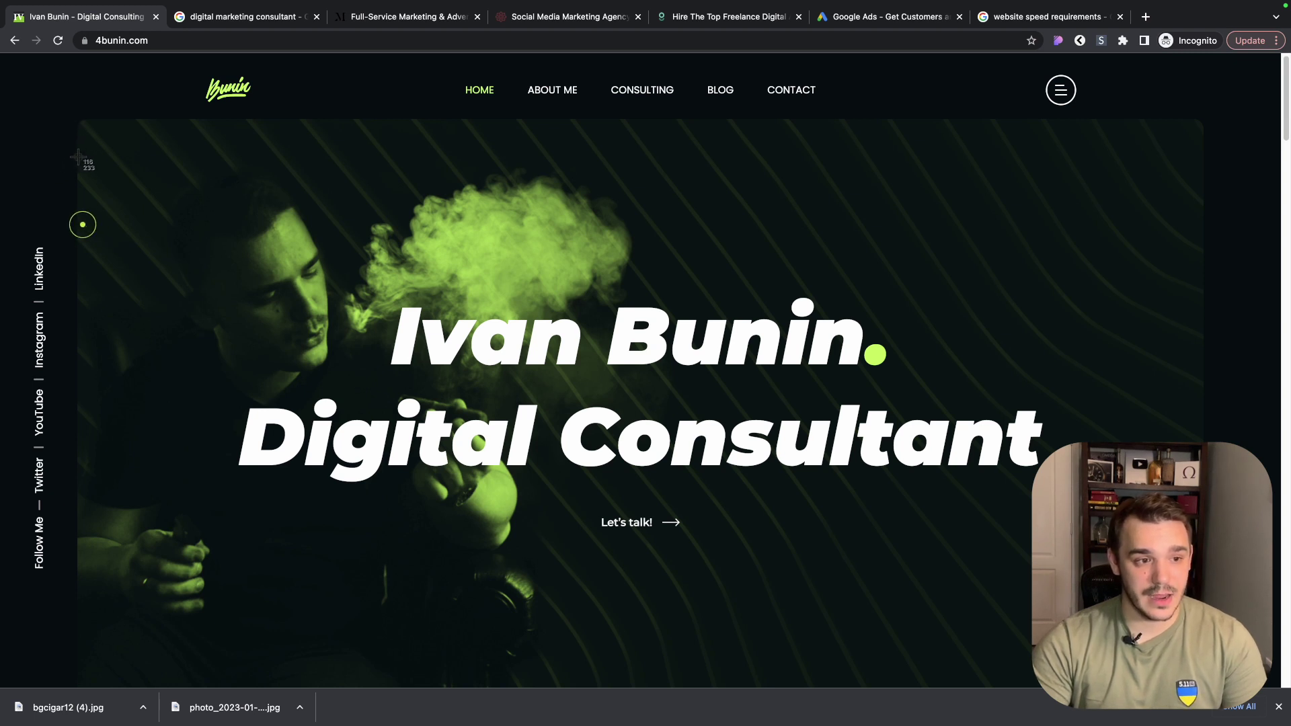
{"action": "left_click_drag", "start_coordinate": [76, 156], "coordinate": [1199, 225]}
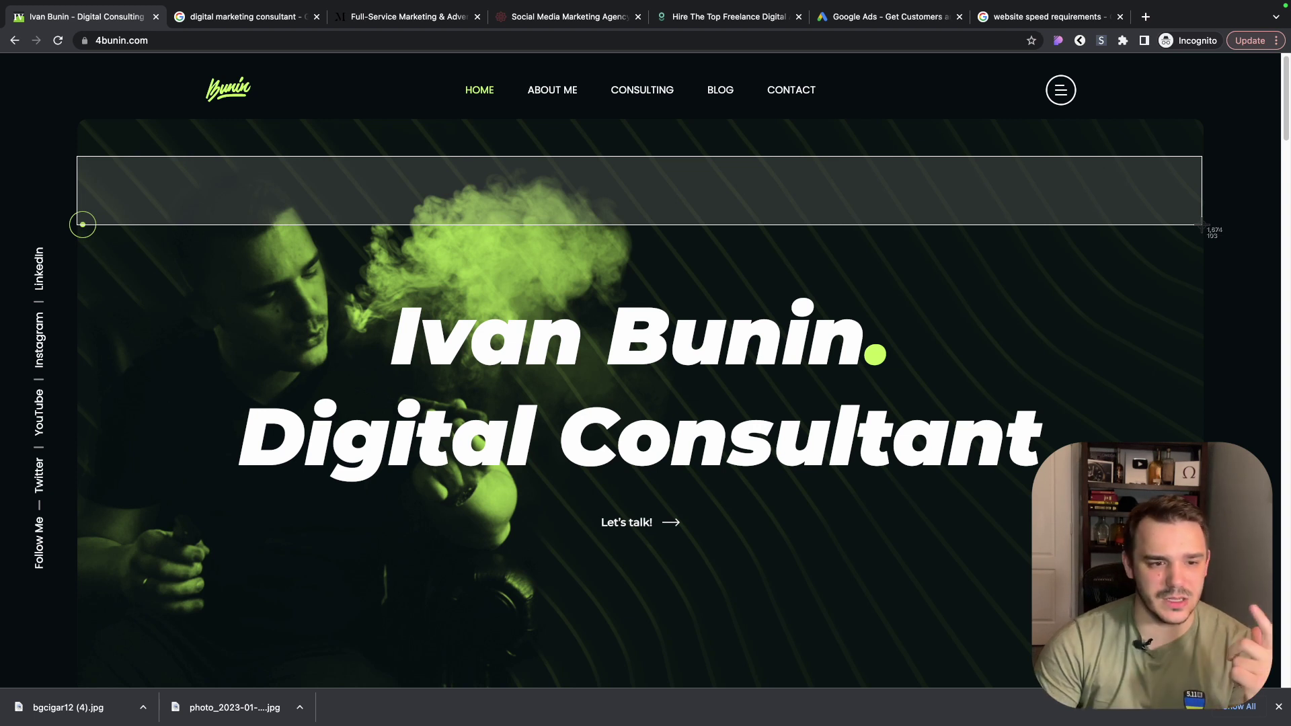
{"action": "left_click_drag", "start_coordinate": [1200, 225], "coordinate": [1200, 225]}
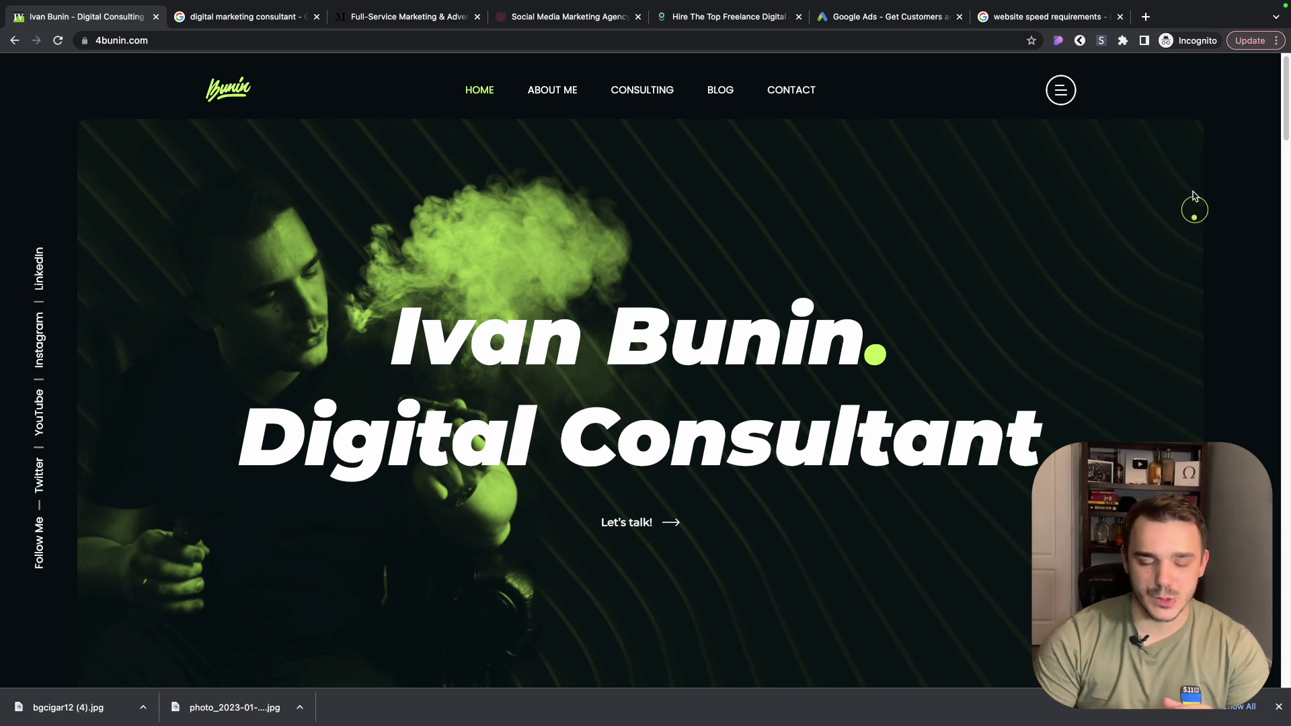
- Measure the displayed width of the portrait photo in the home page's biography section with the screenshot crosshair
{"action": "scroll", "coordinate": [1098, 246], "scroll_direction": "down", "scroll_amount": 2}
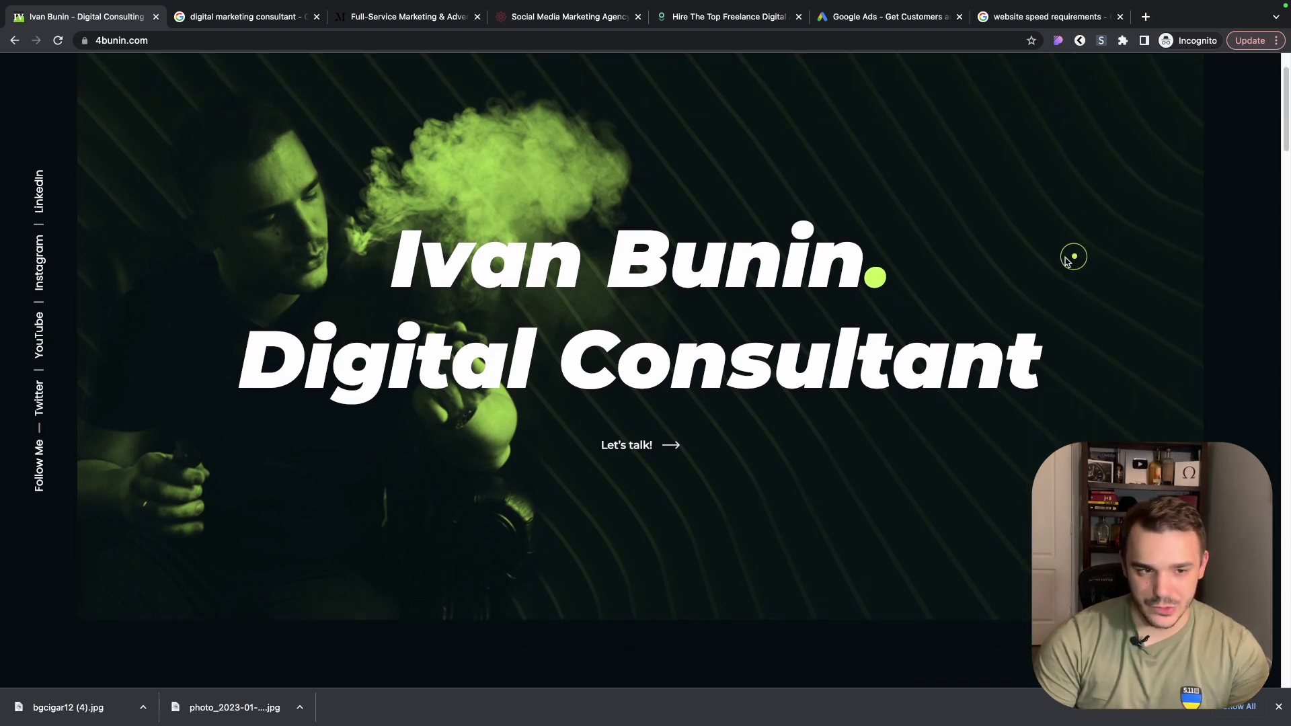
{"action": "scroll", "coordinate": [382, 357], "scroll_direction": "down", "scroll_amount": 2}
{"action": "scroll", "coordinate": [245, 374], "scroll_direction": "down", "scroll_amount": 10}
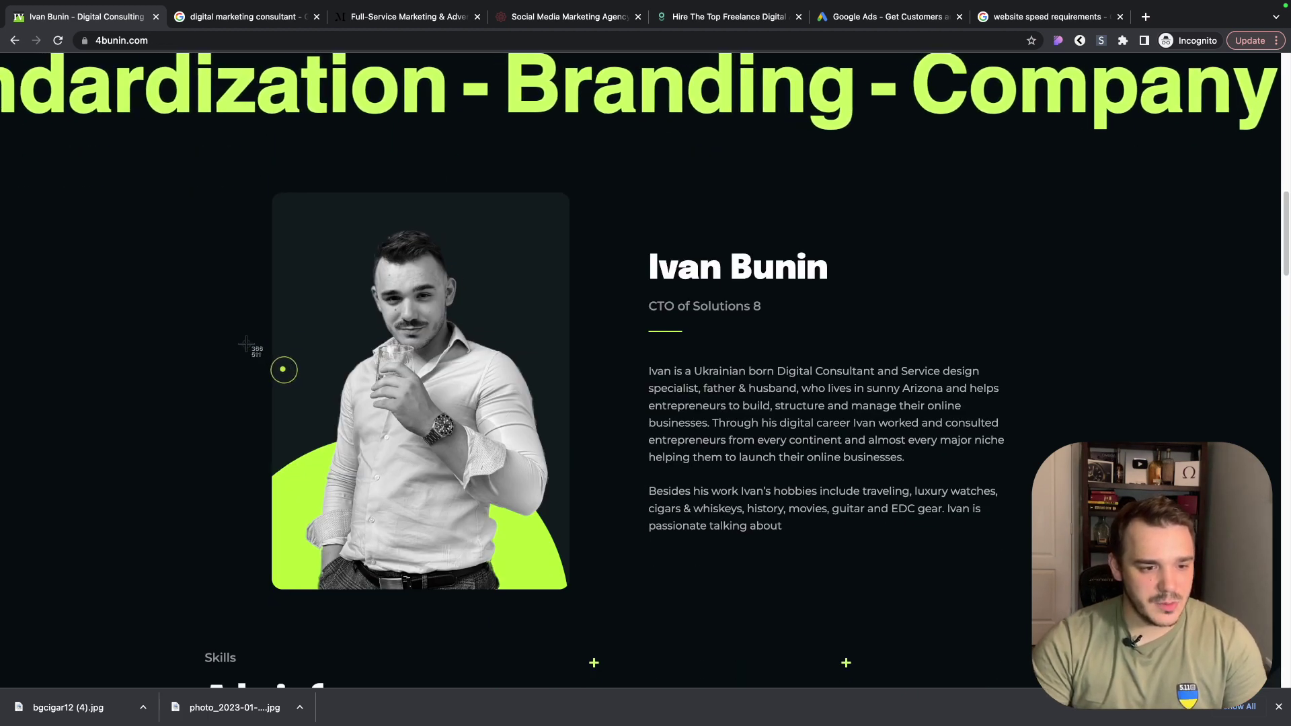
{"action": "key", "text": "super+shift+4"}
{"action": "left_click_drag", "start_coordinate": [270, 320], "coordinate": [571, 340]}
{"action": "scroll", "coordinate": [570, 326], "scroll_direction": "up", "scroll_amount": 20}
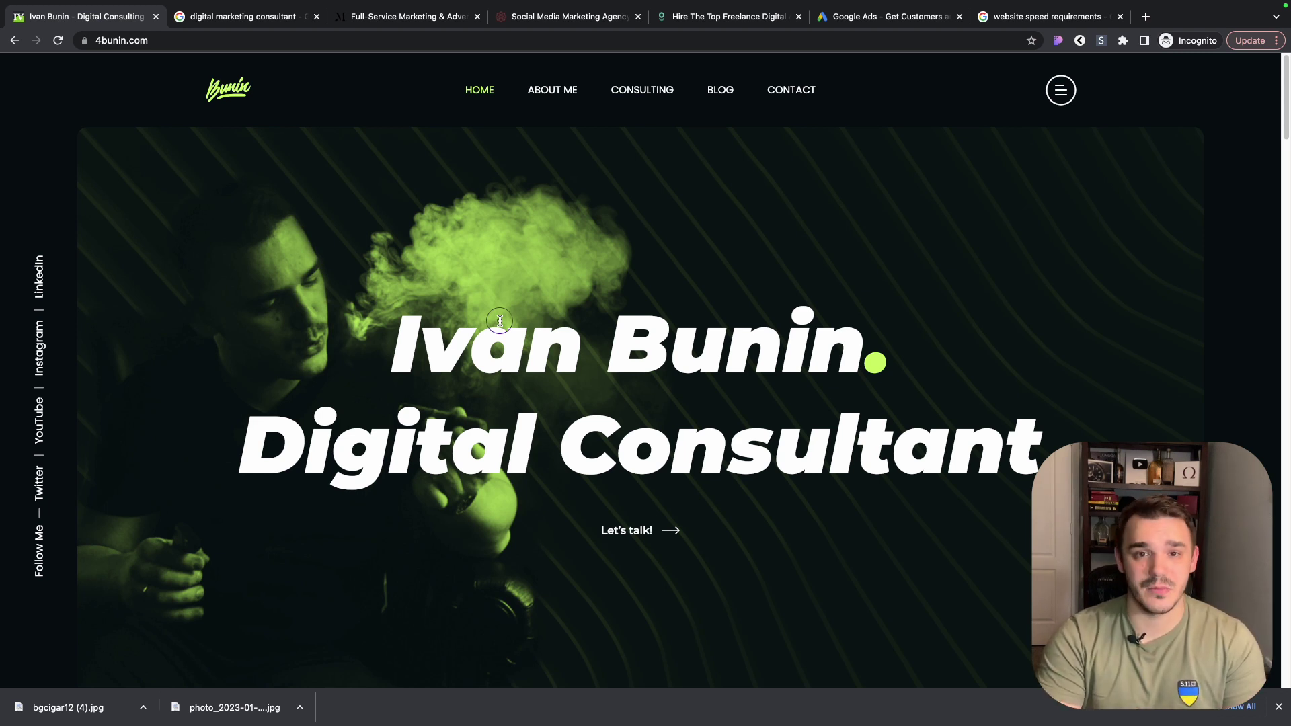
- Search the web for "pic resize" in a new tab and open the PicResize website
{"action": "left_click", "coordinate": [1146, 16]}
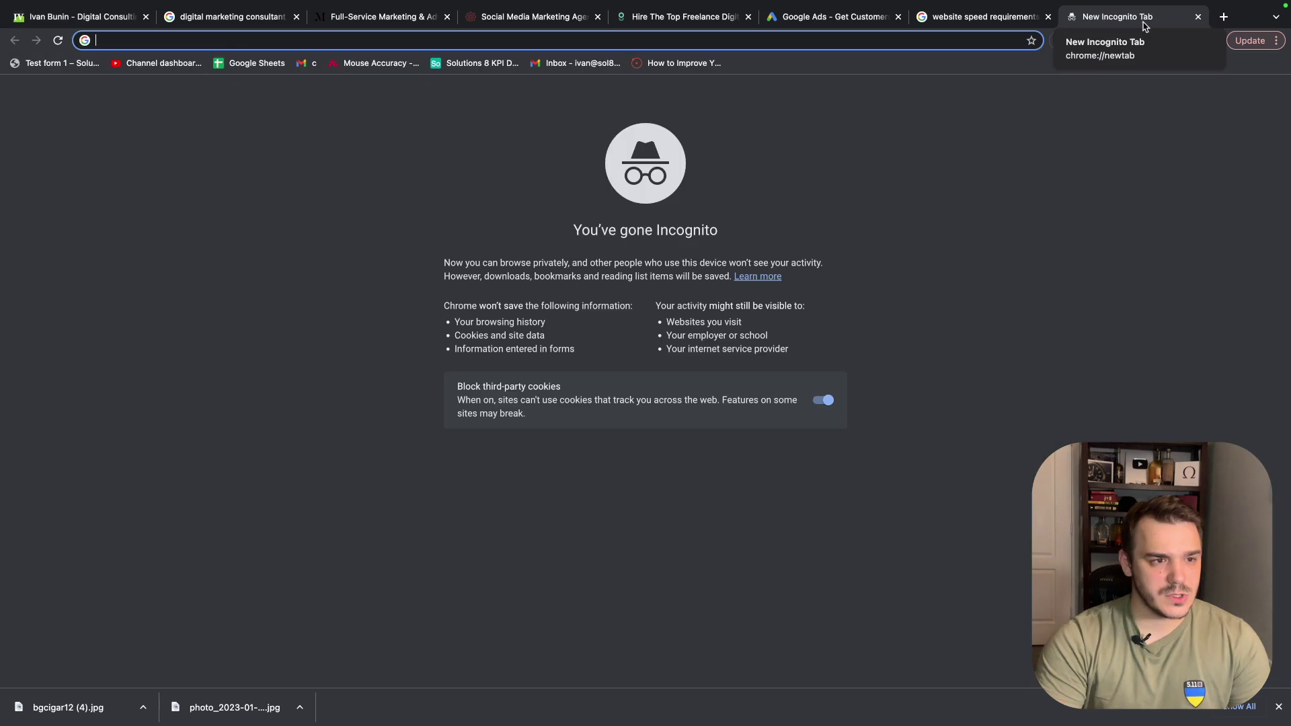
{"action": "type", "text": "pic resize"}
{"action": "key", "text": "Return"}
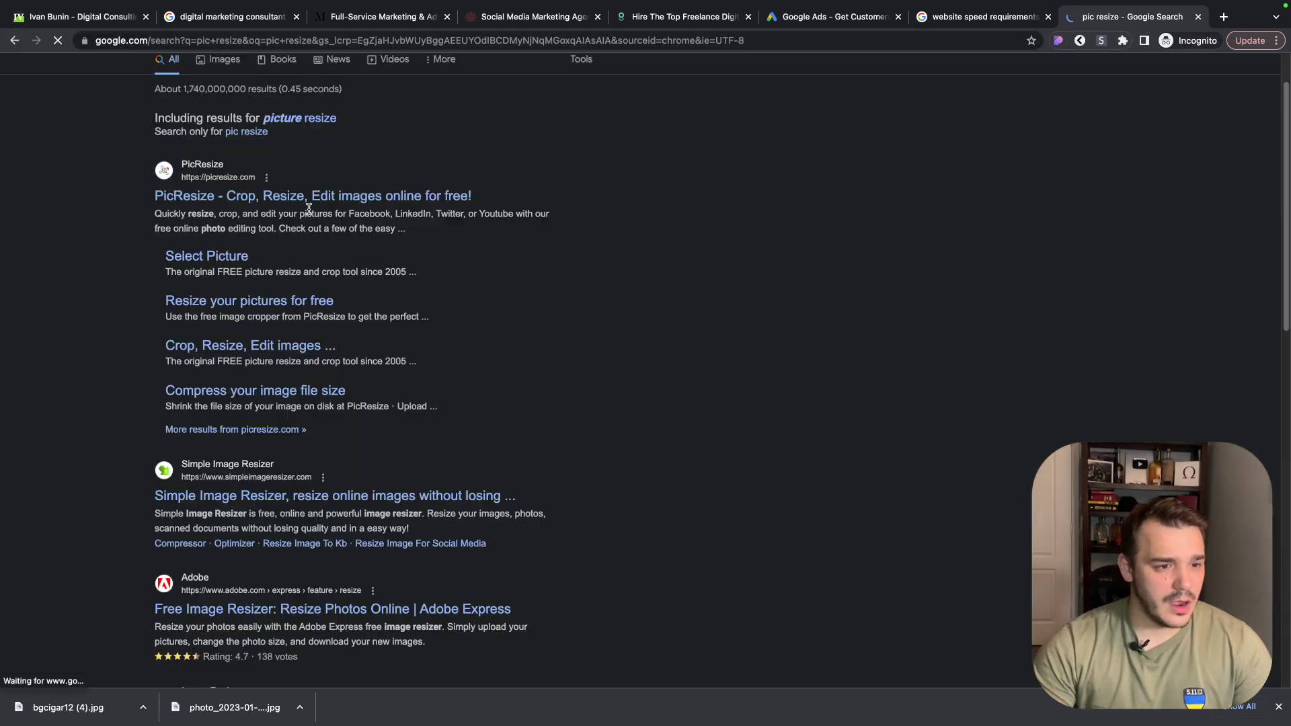
{"action": "left_click", "coordinate": [205, 197]}
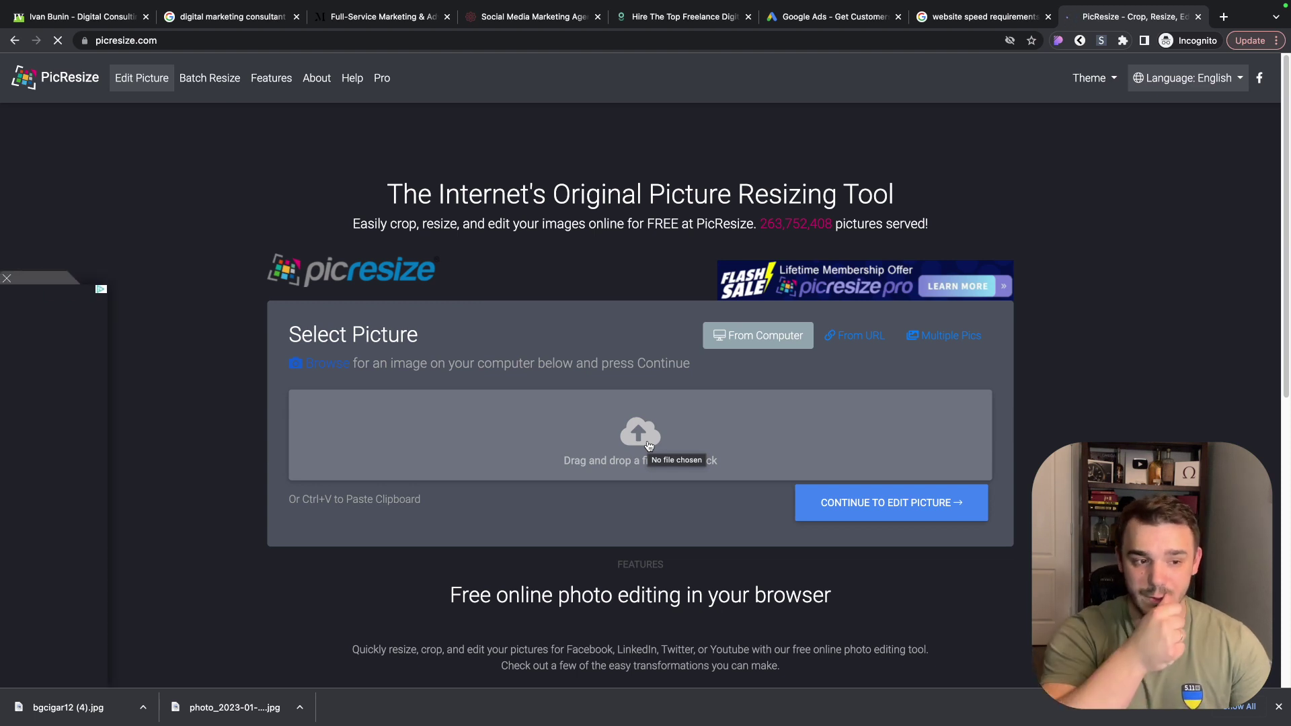
- Upload the downloaded bgcigar12 (4).jpg to PicResize for editing and check its original pixel dimensions
{"action": "left_click_drag", "start_coordinate": [67, 709], "coordinate": [551, 447]}
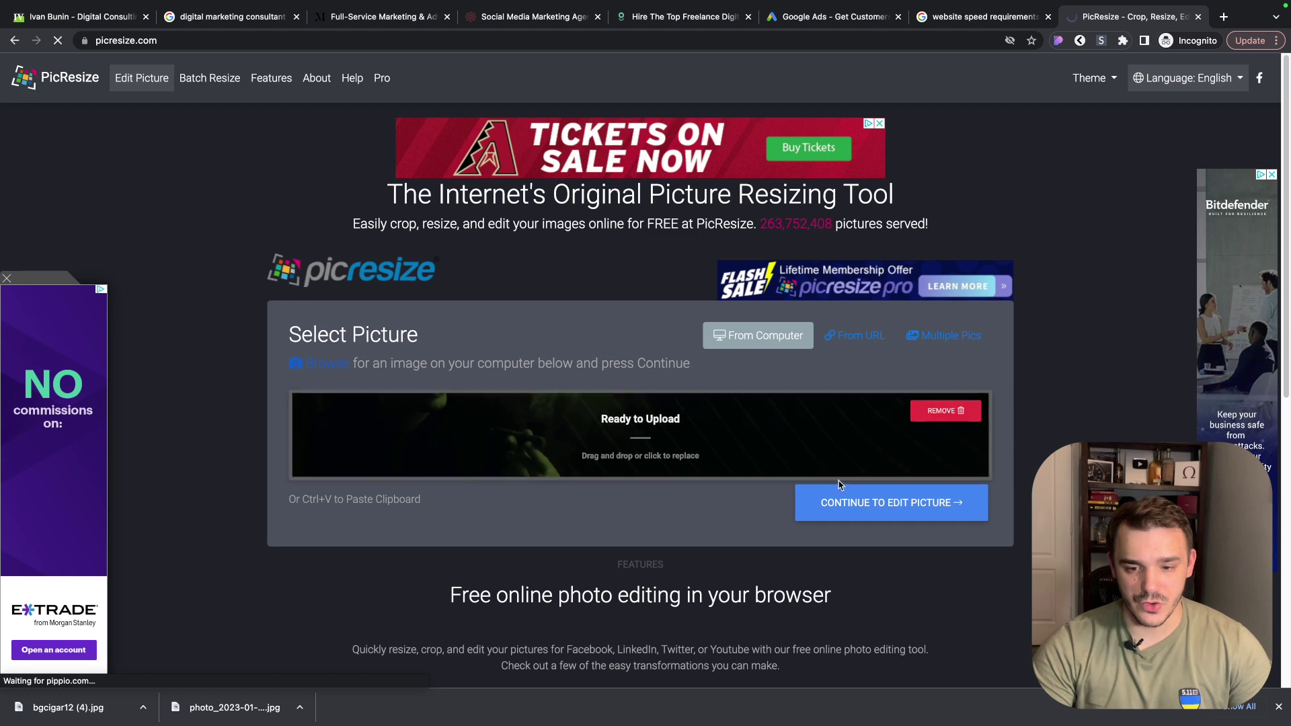
{"action": "left_click", "coordinate": [865, 515]}
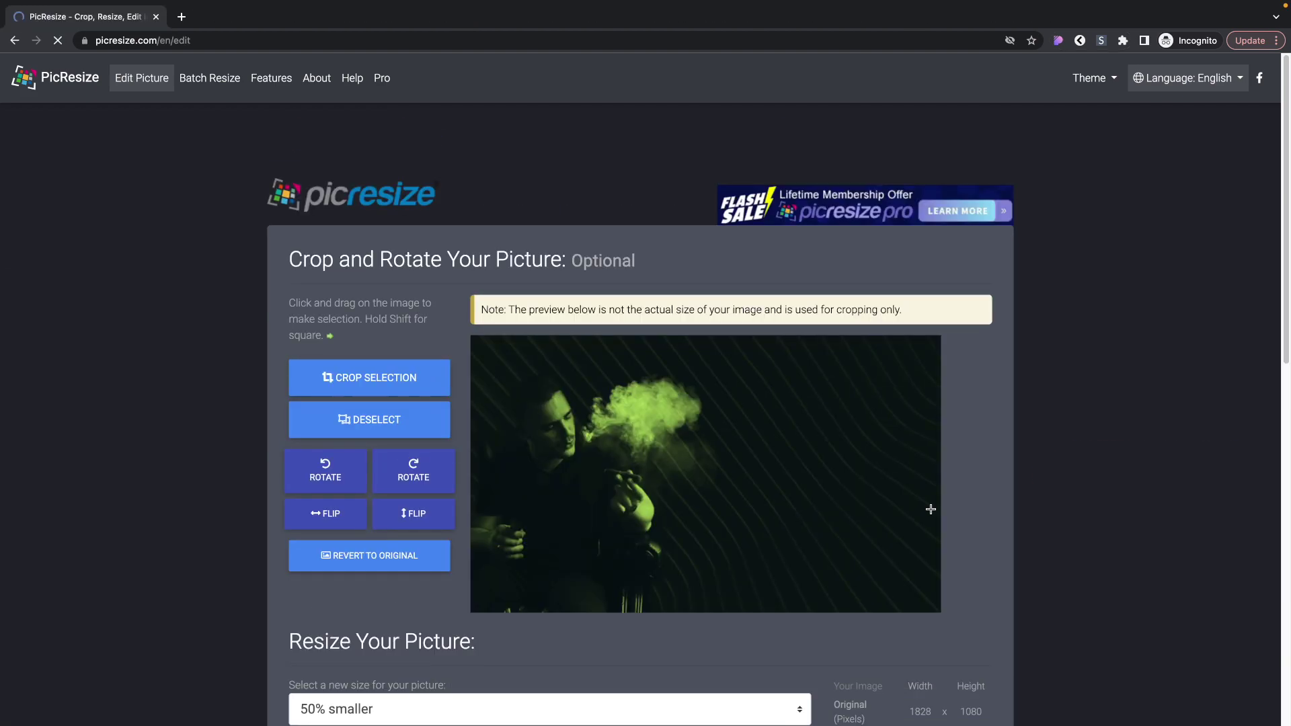
{"action": "scroll", "coordinate": [931, 509], "scroll_direction": "down", "scroll_amount": 1}
{"action": "scroll", "coordinate": [916, 561], "scroll_direction": "down", "scroll_amount": 3}
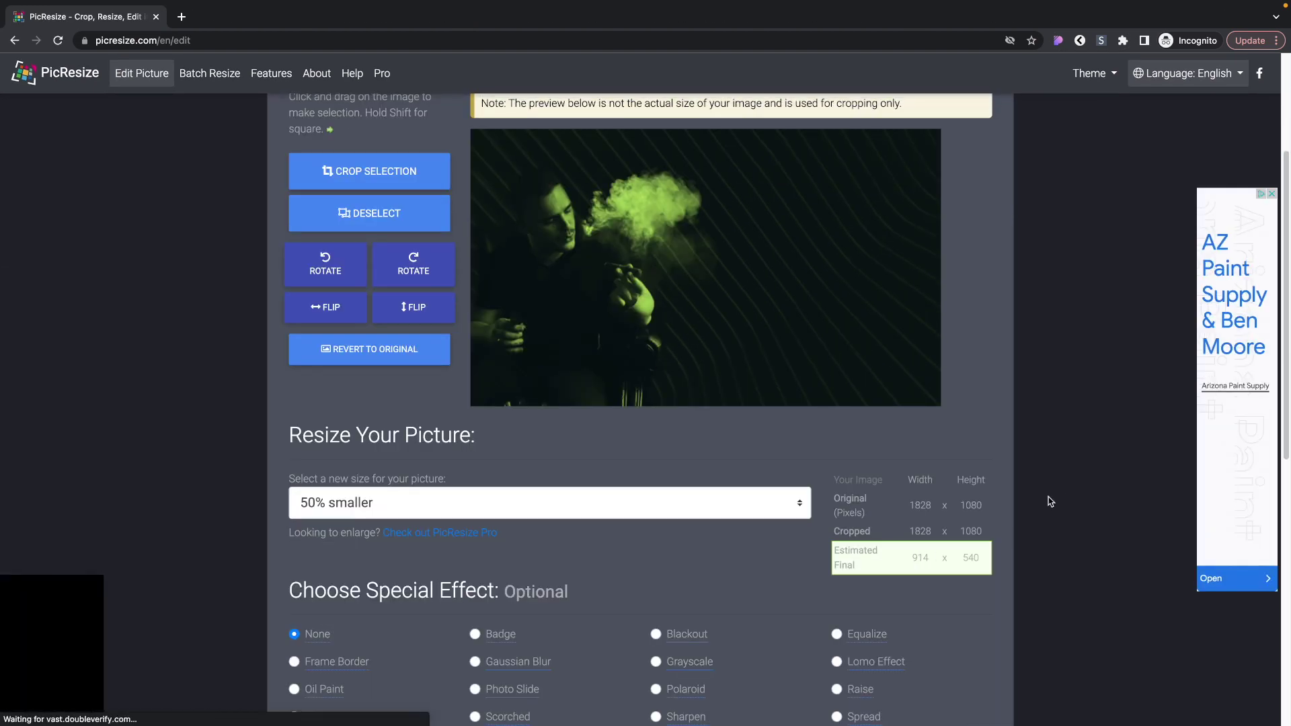
{"action": "double_click", "coordinate": [919, 504]}
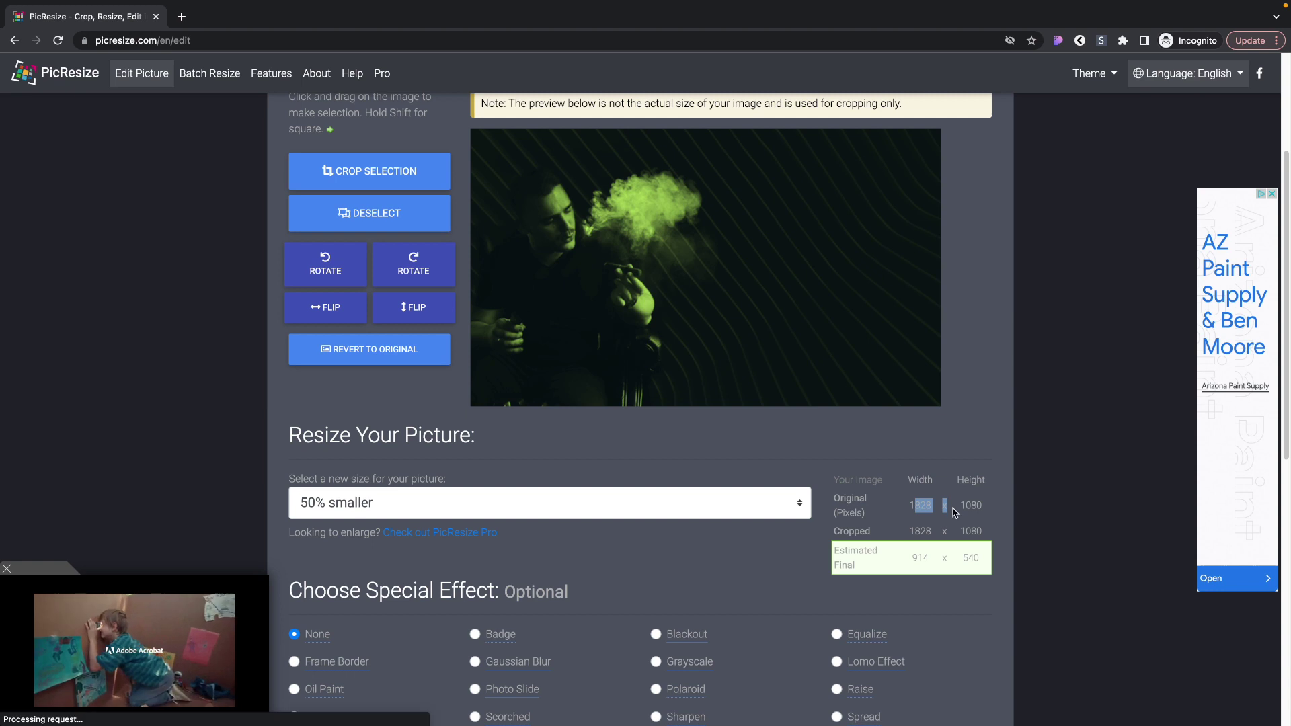
{"action": "left_click", "coordinate": [908, 513]}
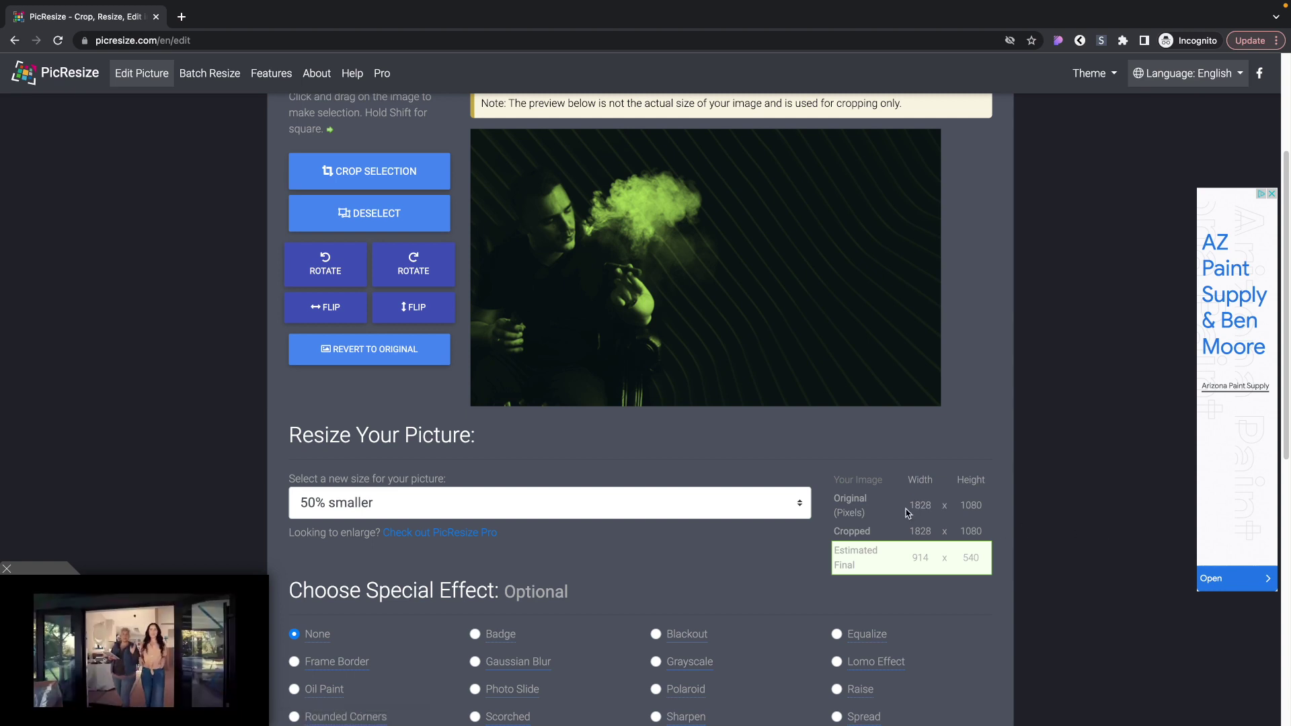
- Set a custom resize size with a width of 1700 pixels for the hero background image
{"action": "left_click", "coordinate": [742, 512]}
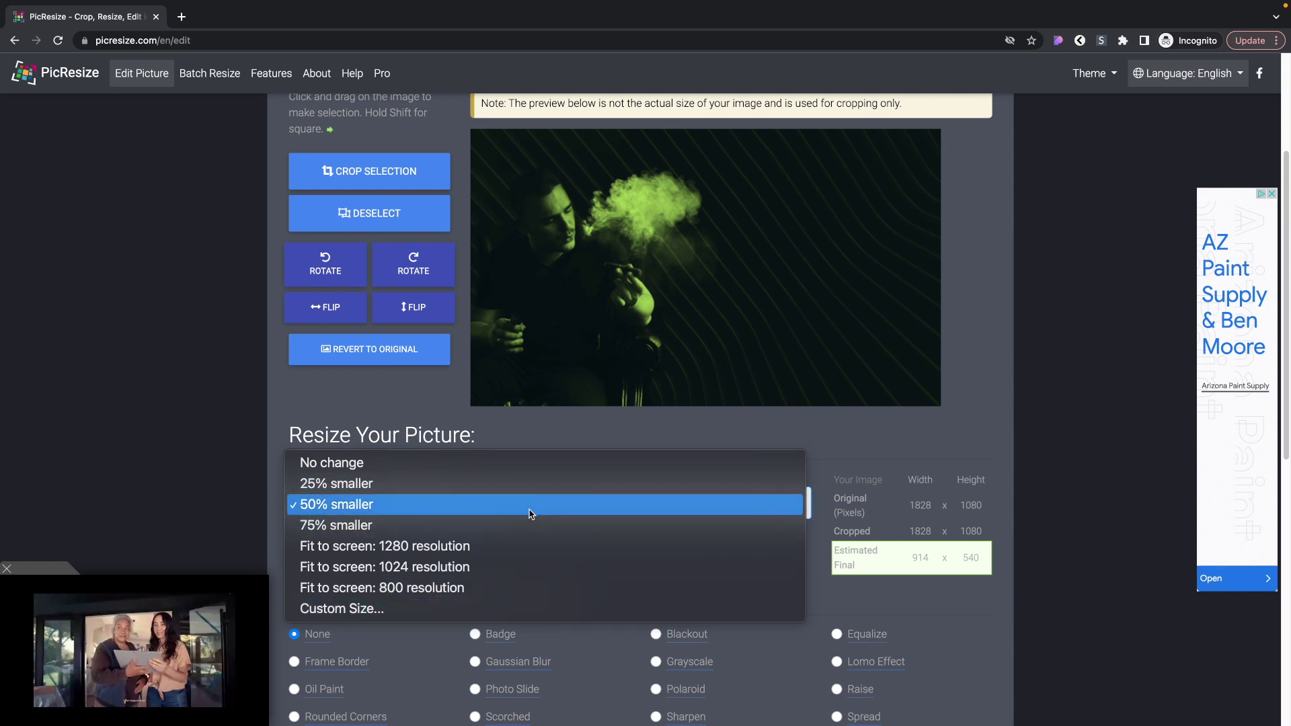
{"action": "left_click", "coordinate": [480, 615]}
{"action": "left_click", "coordinate": [365, 585]}
{"action": "type", "text": "1700"}
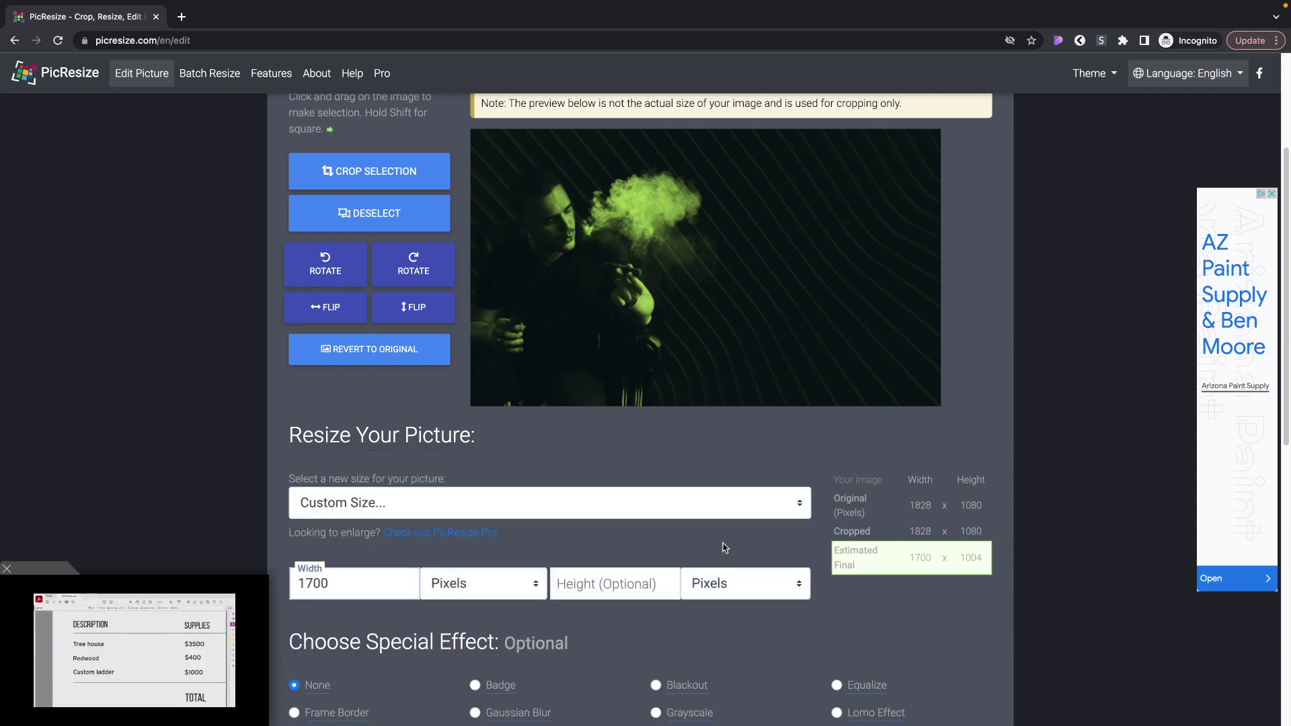
{"action": "left_click", "coordinate": [725, 545]}
- Review the JPG output options and set the JPG quality to Good
{"action": "scroll", "coordinate": [702, 541], "scroll_direction": "down", "scroll_amount": 3}
{"action": "scroll", "coordinate": [827, 474], "scroll_direction": "down", "scroll_amount": 2}
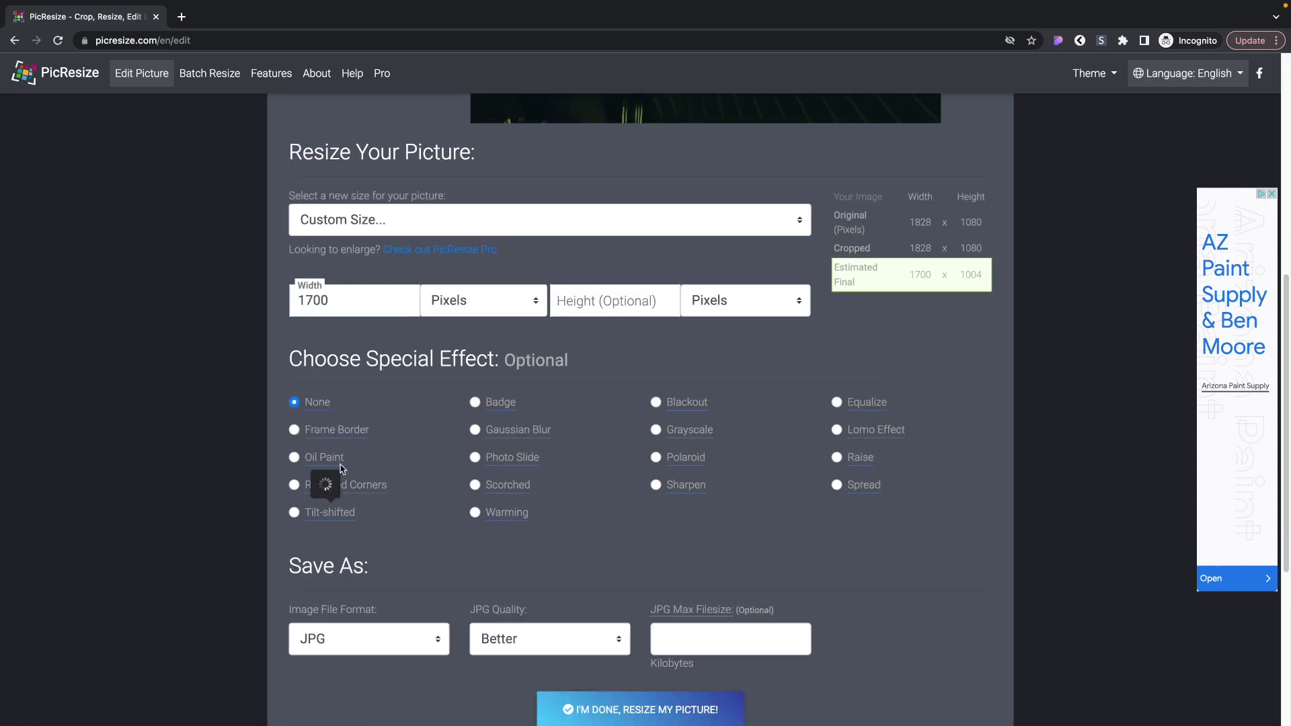
{"action": "scroll", "coordinate": [715, 555], "scroll_direction": "down", "scroll_amount": 1}
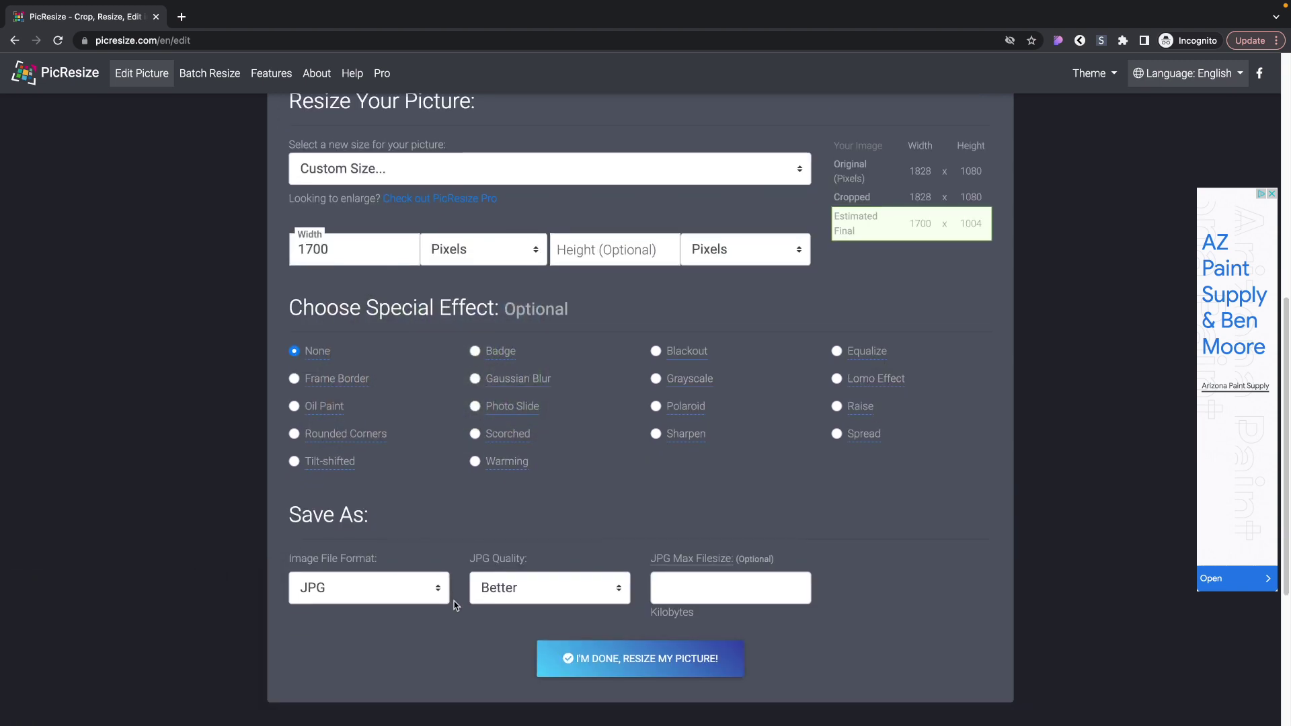
{"action": "left_click", "coordinate": [356, 593]}
{"action": "left_click", "coordinate": [355, 592]}
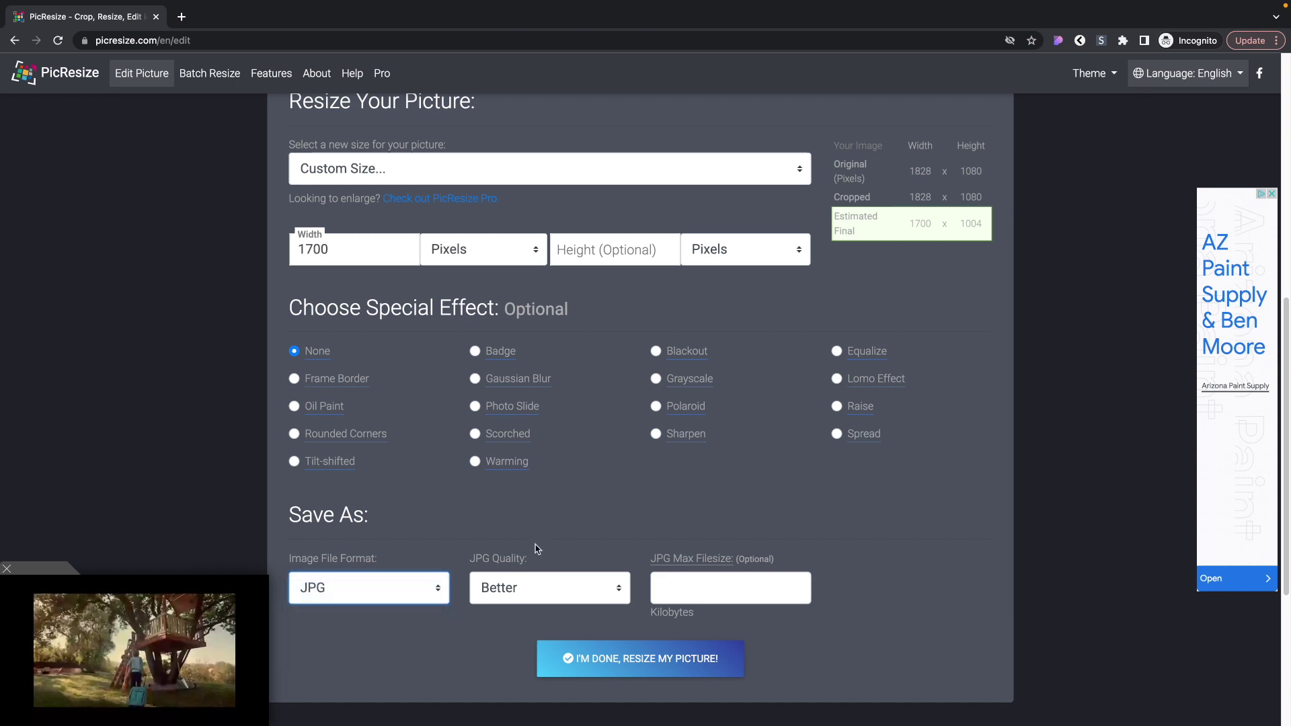
{"action": "scroll", "coordinate": [538, 538], "scroll_direction": "down", "scroll_amount": 3}
{"action": "left_click", "coordinate": [556, 456]}
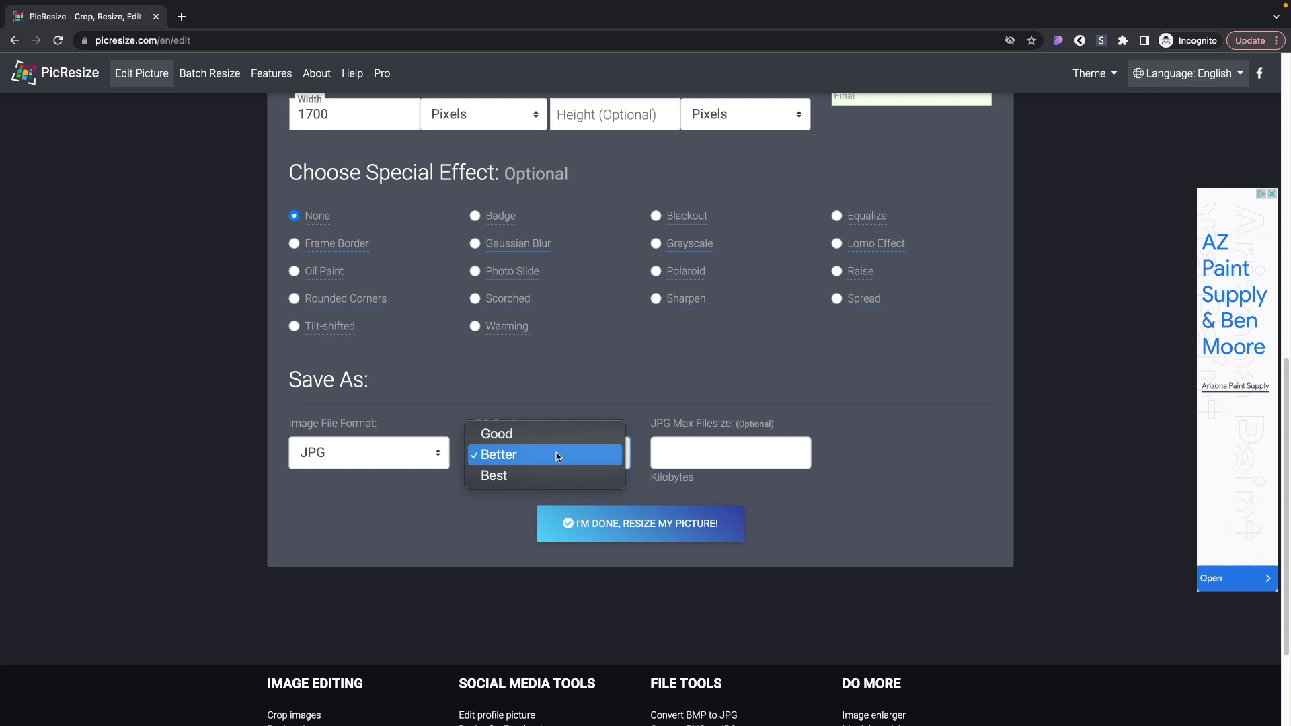
{"action": "left_click", "coordinate": [559, 442]}
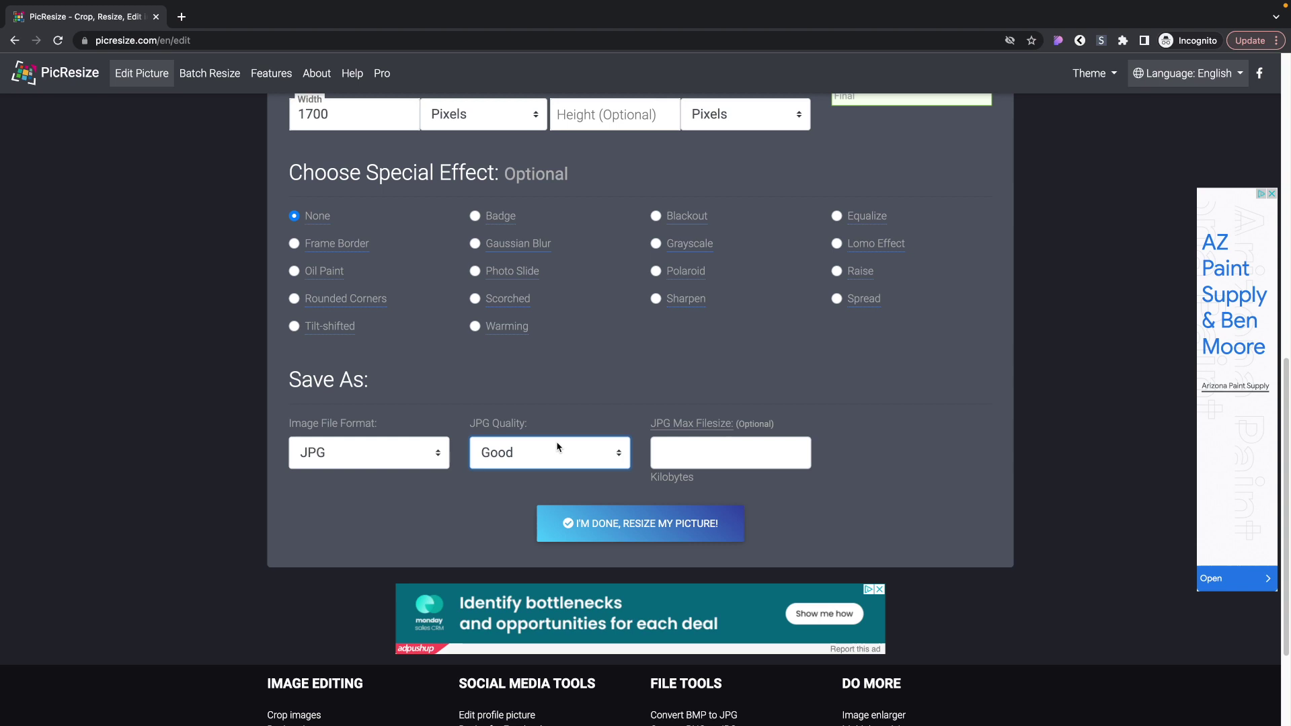
{"action": "left_click", "coordinate": [557, 447]}
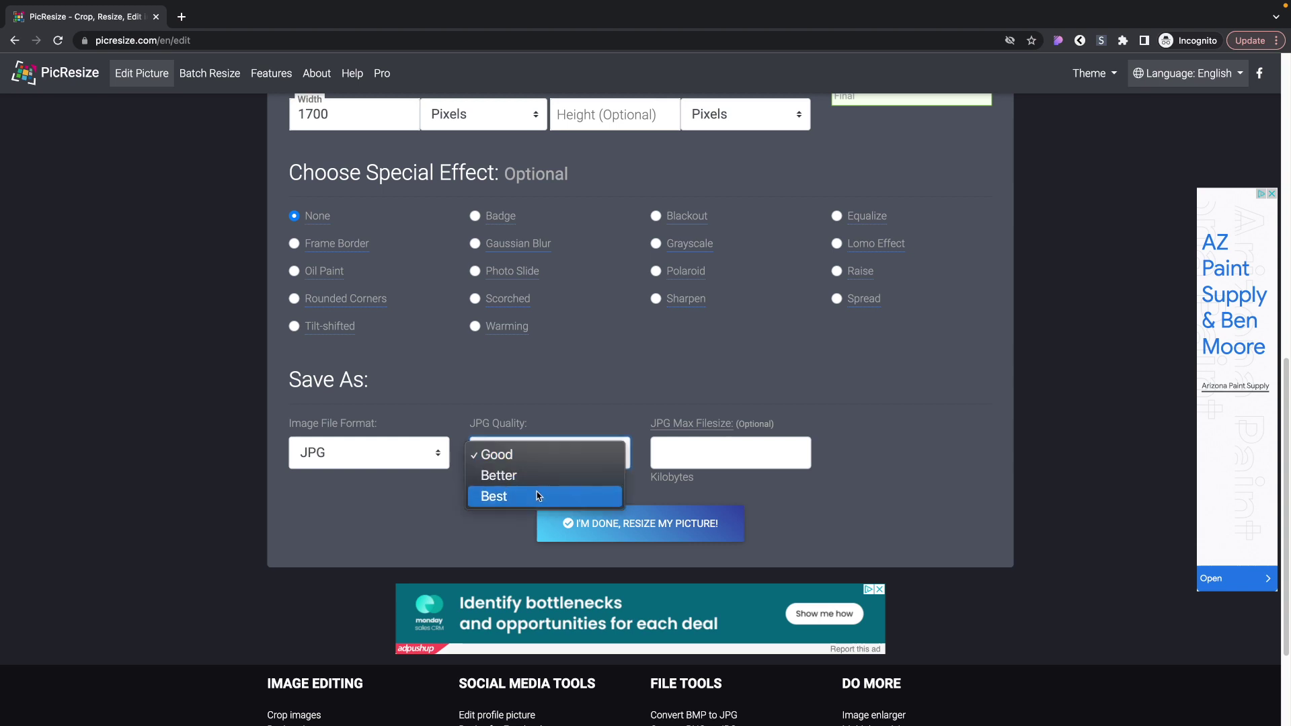
{"action": "left_click", "coordinate": [624, 388]}
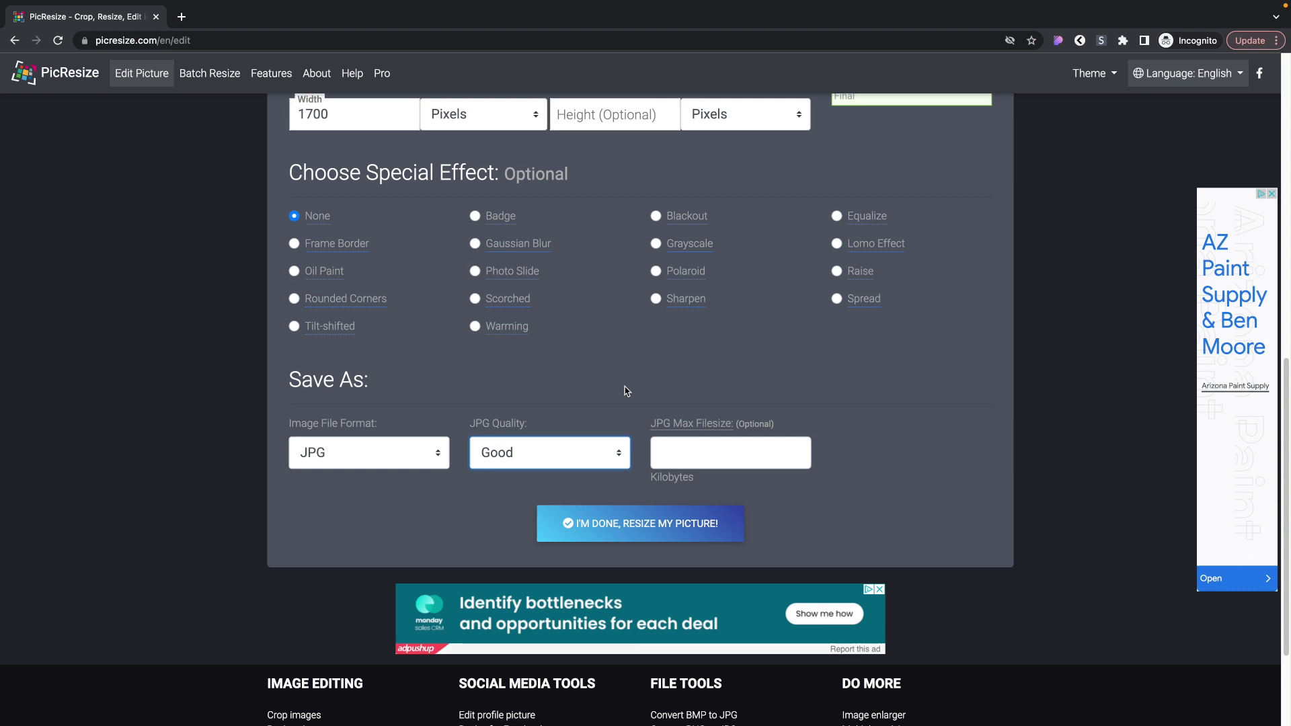
- Recheck the resize settings and set the JPG quality to Better
{"action": "scroll", "coordinate": [625, 390], "scroll_direction": "up", "scroll_amount": 5}
{"action": "scroll", "coordinate": [625, 389], "scroll_direction": "down", "scroll_amount": 8}
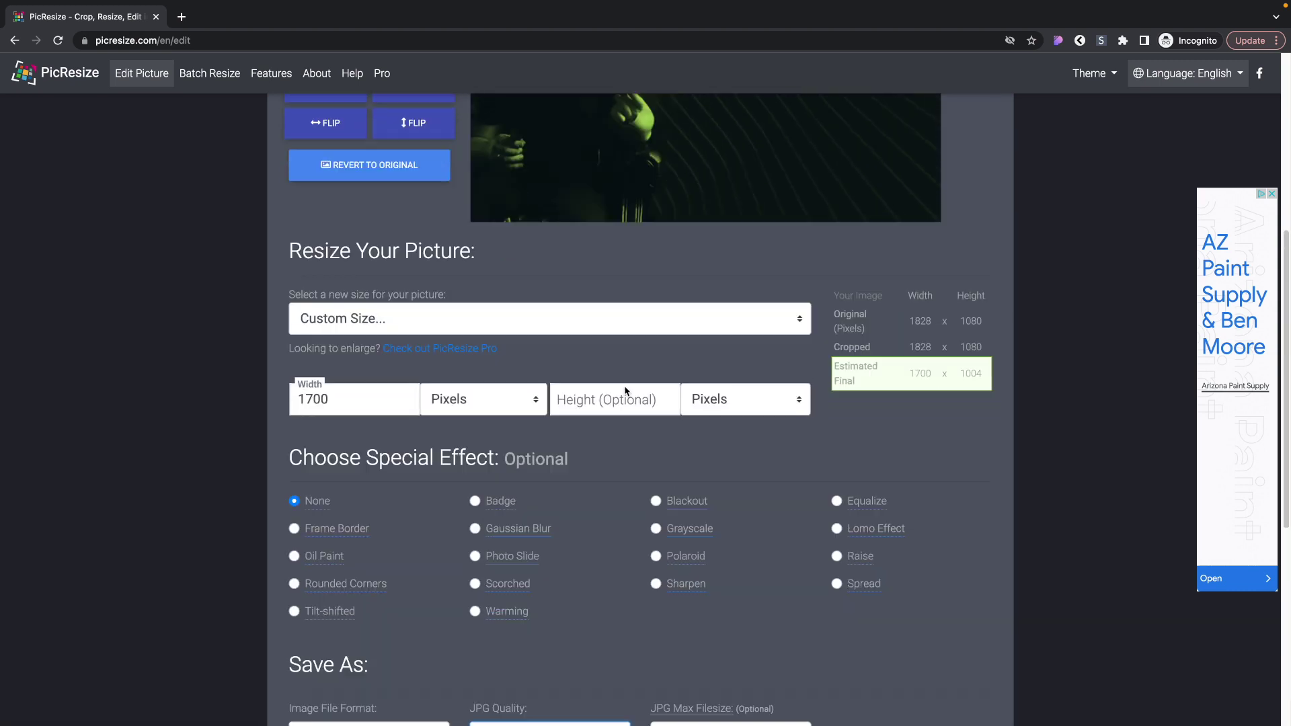
{"action": "scroll", "coordinate": [625, 391], "scroll_direction": "up", "scroll_amount": 2}
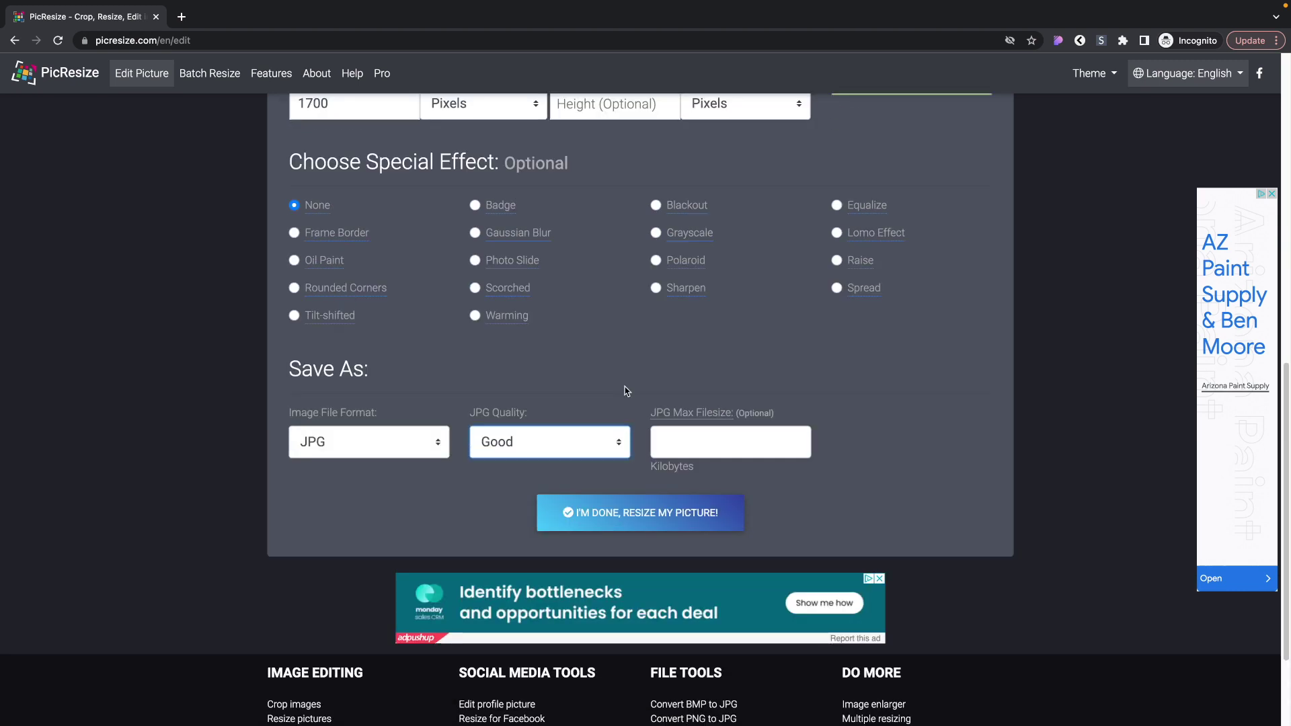
{"action": "left_click", "coordinate": [570, 440]}
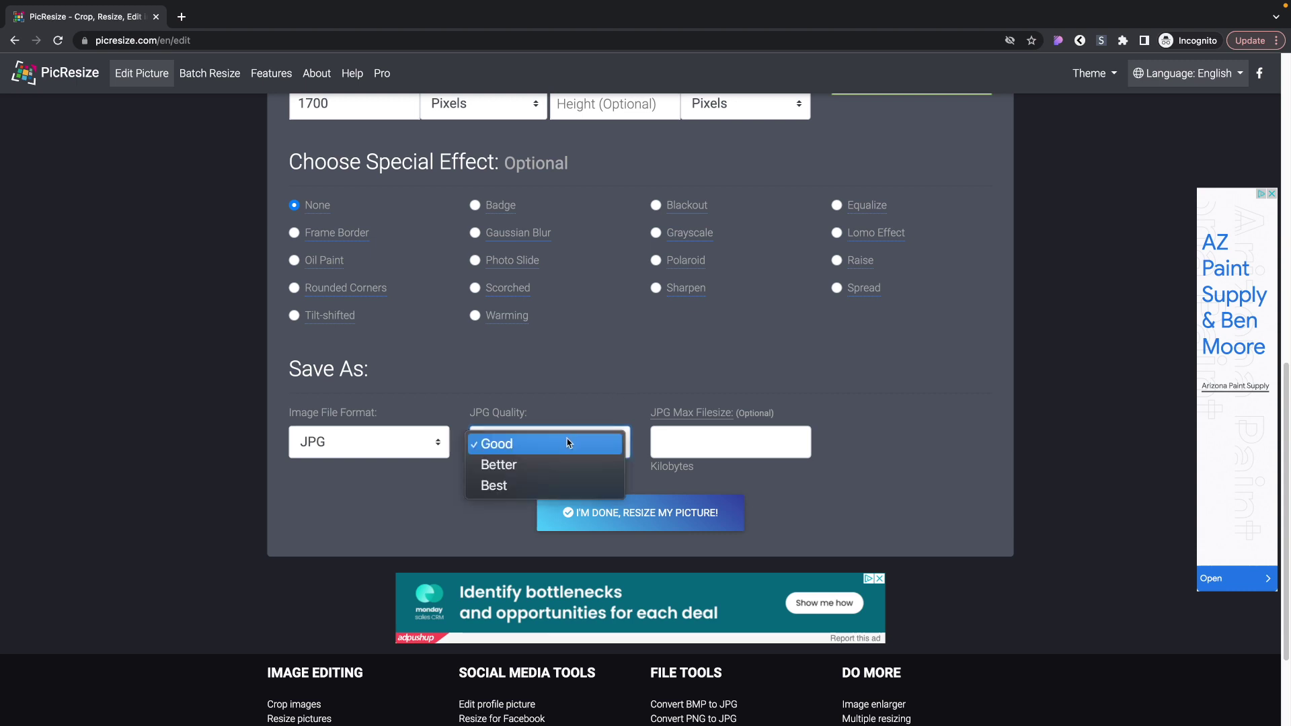
{"action": "left_click", "coordinate": [511, 464]}
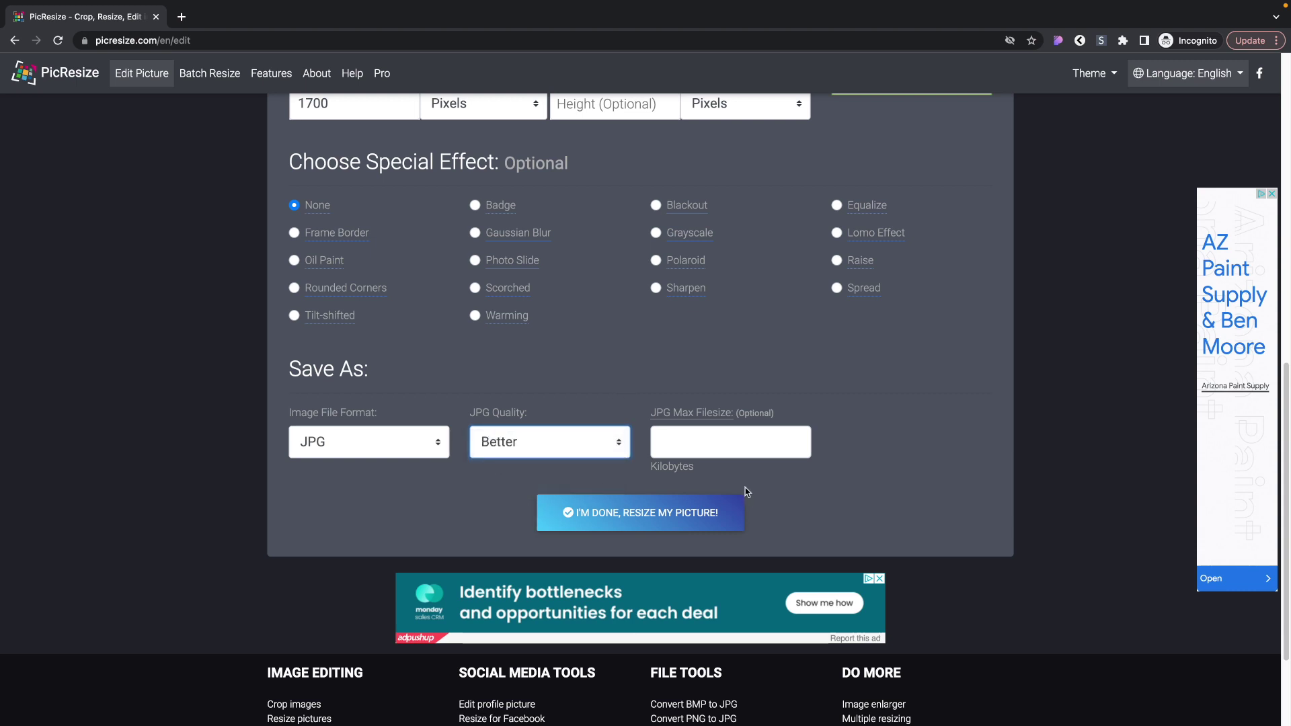
{"action": "left_click", "coordinate": [515, 449]}
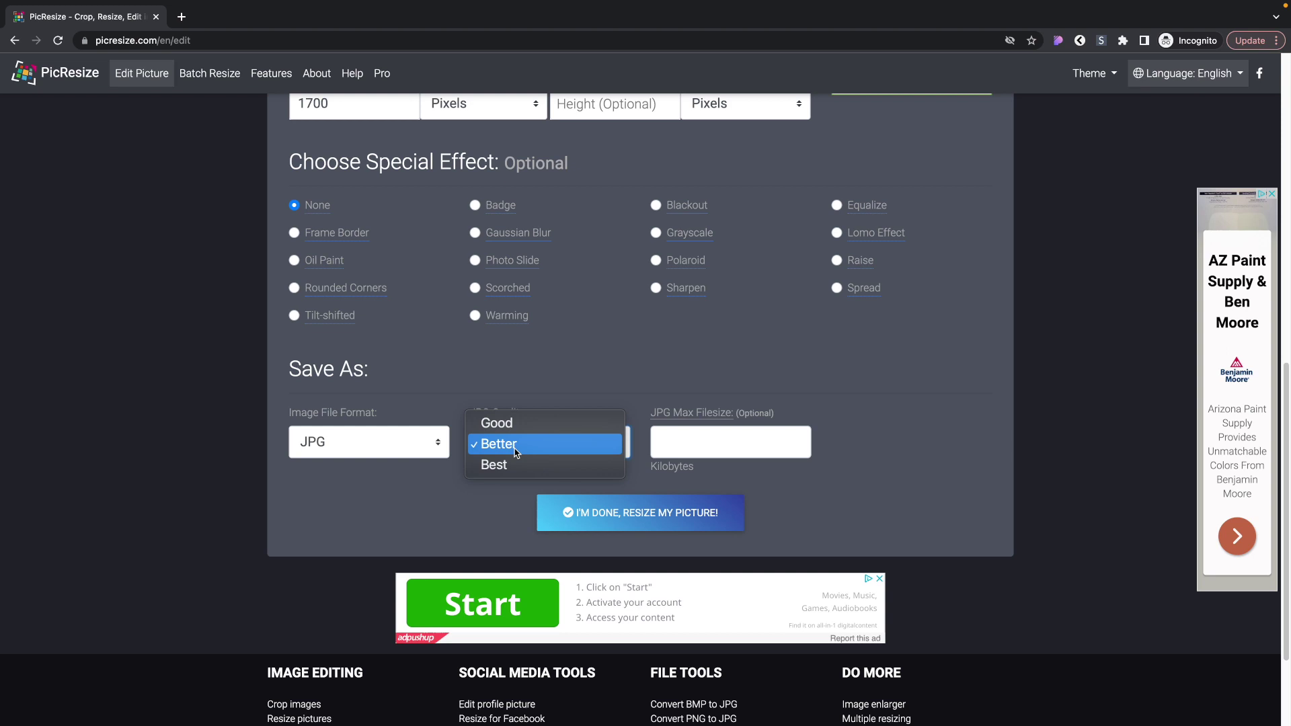
{"action": "left_click", "coordinate": [515, 449]}
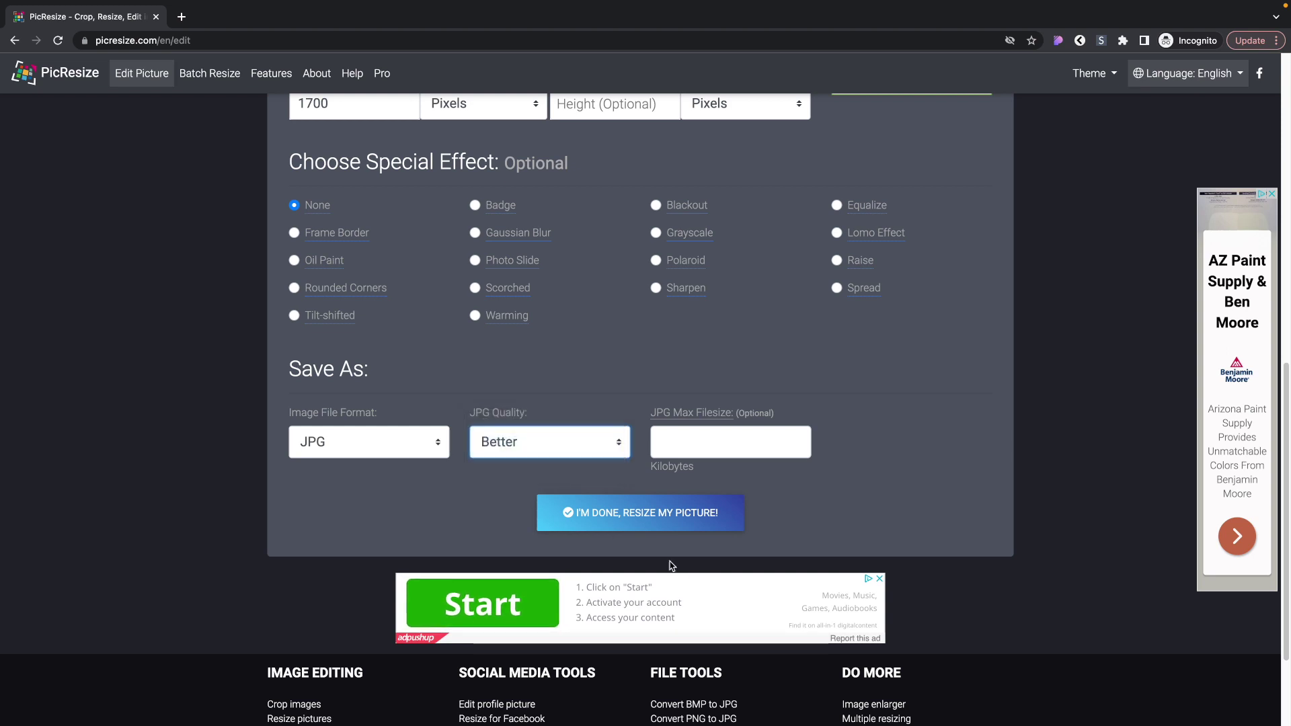
- Resize the hero background image with the chosen settings and compare its original and new file sizes
{"action": "left_click", "coordinate": [633, 513]}
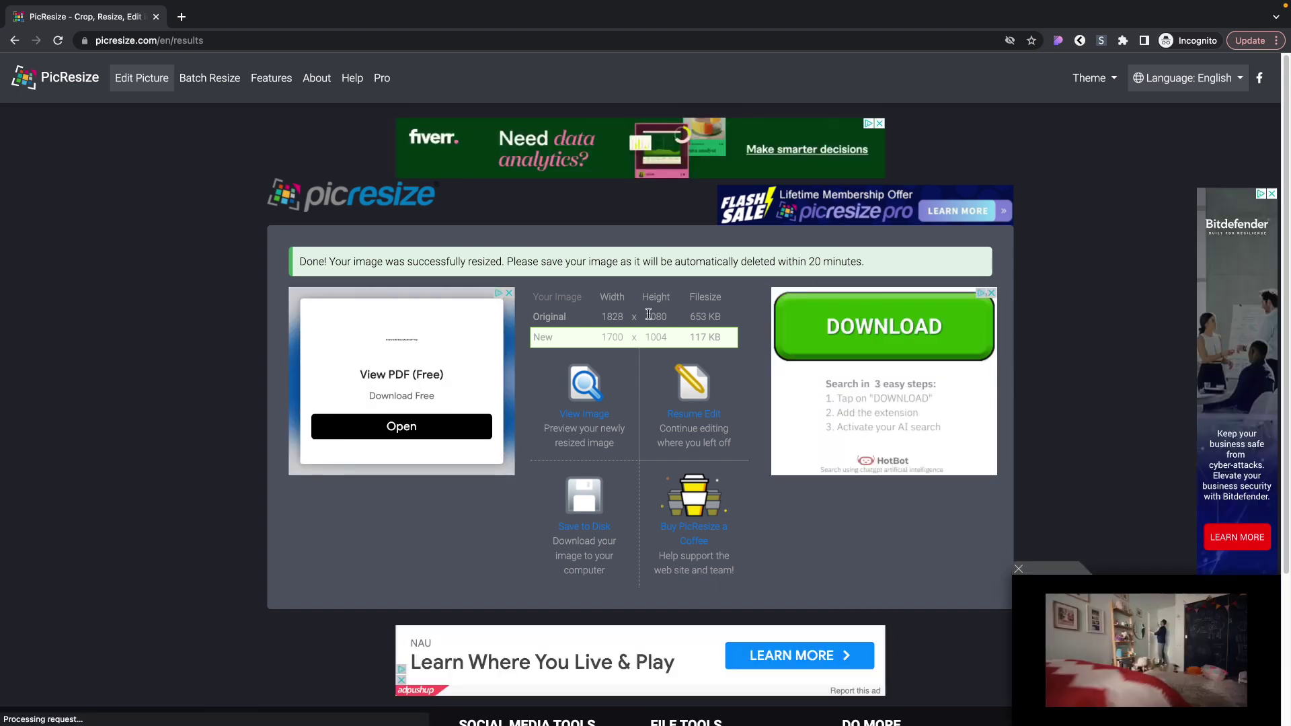
{"action": "left_click_drag", "start_coordinate": [695, 320], "coordinate": [717, 319]}
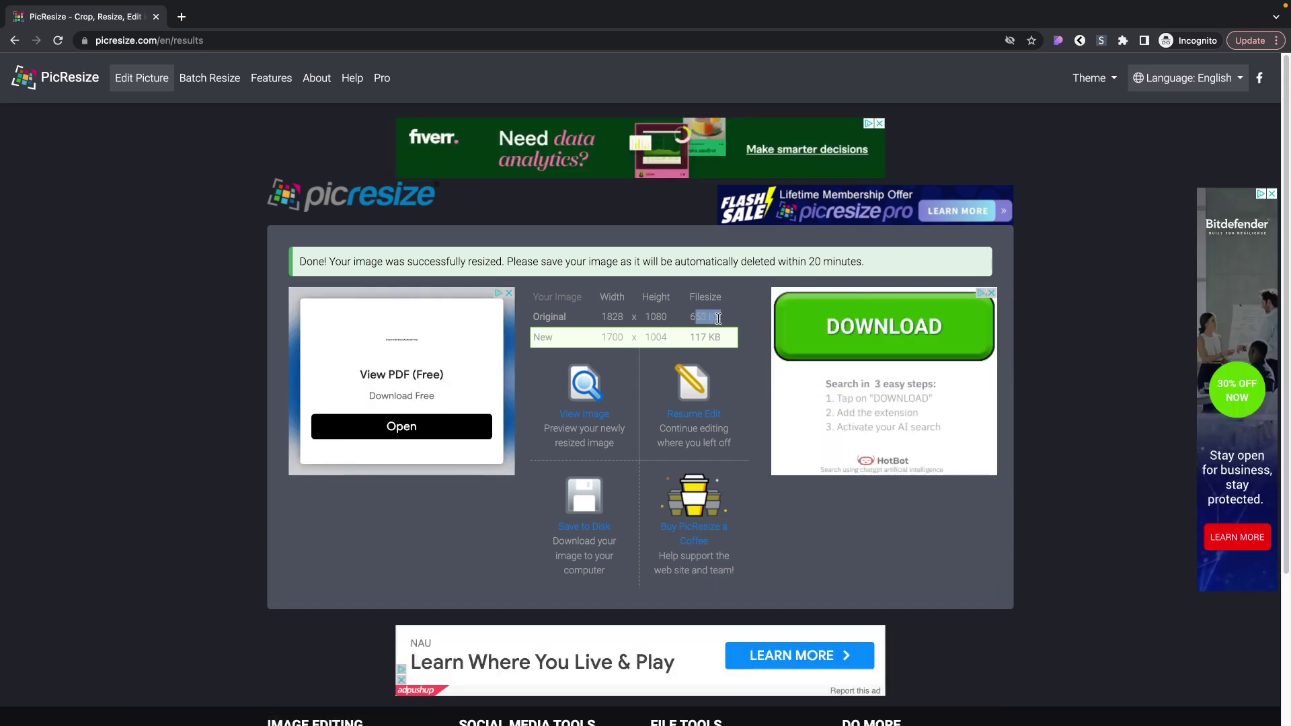
{"action": "left_click", "coordinate": [663, 365]}
{"action": "double_click", "coordinate": [690, 341]}
{"action": "left_click", "coordinate": [700, 338]}
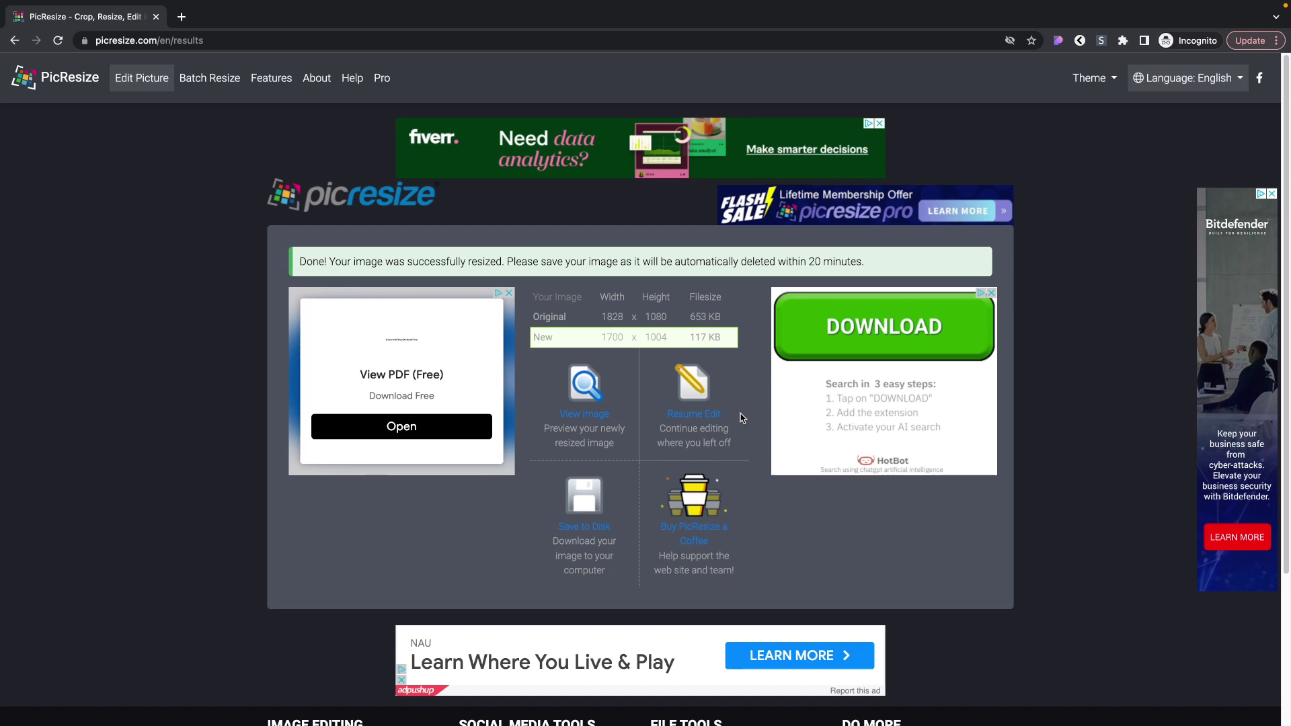
- Save the resized hero image and open it alongside the original bgcigar12 (4) copy.jpg in browser tabs to compare visual quality
{"action": "left_click_drag", "start_coordinate": [74, 707], "coordinate": [145, 484]}
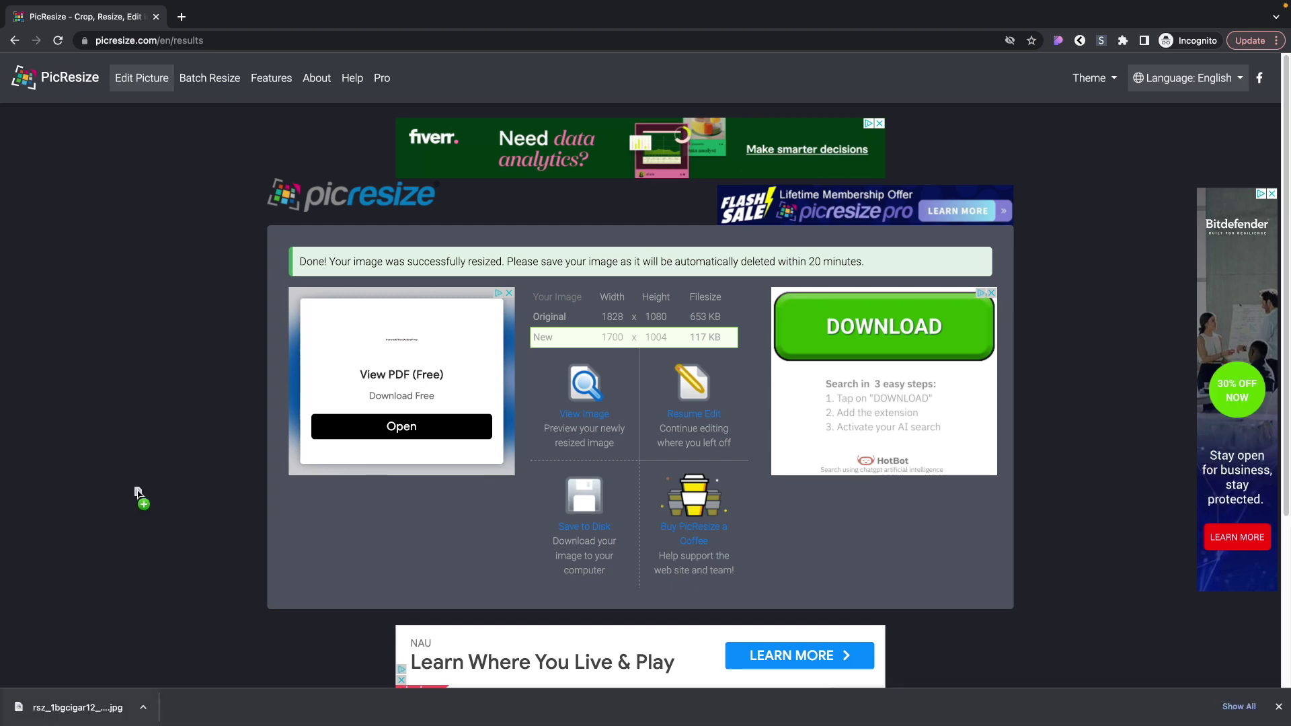
{"action": "mouse_move", "coordinate": [1070, 714]}
{"action": "left_click", "coordinate": [1175, 701]}
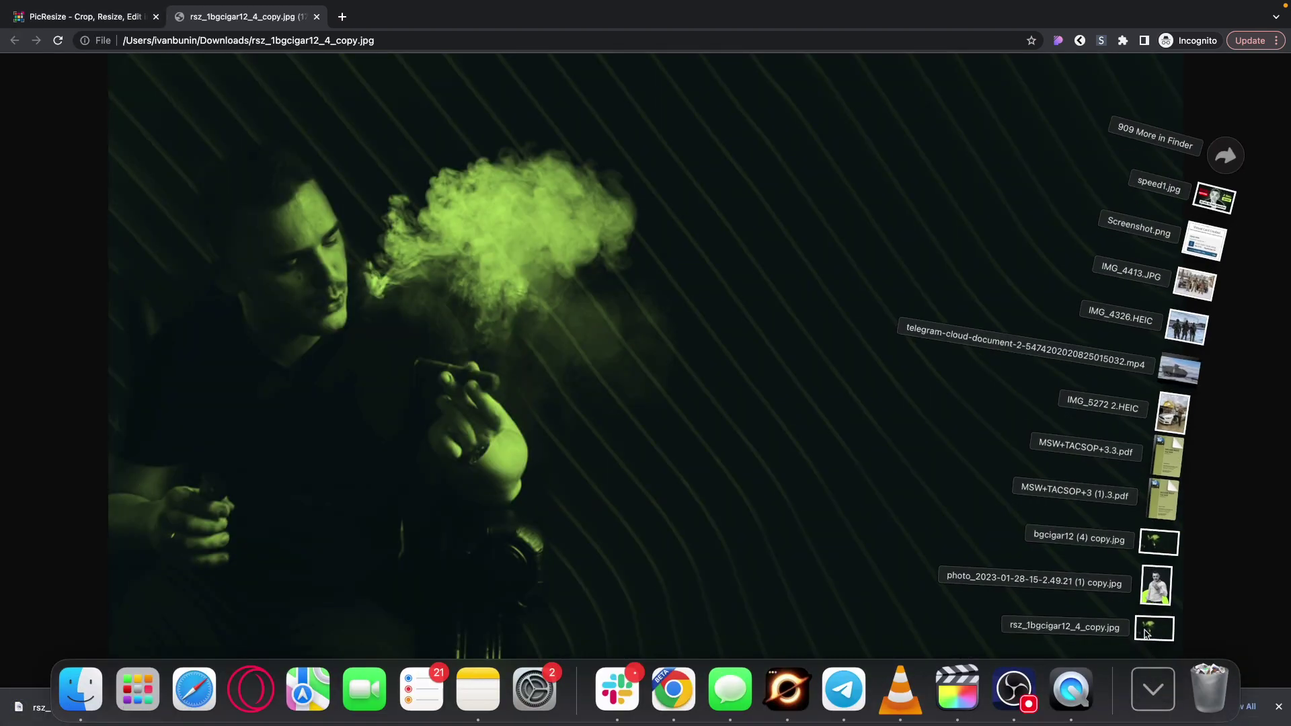
{"action": "left_click", "coordinate": [1160, 545]}
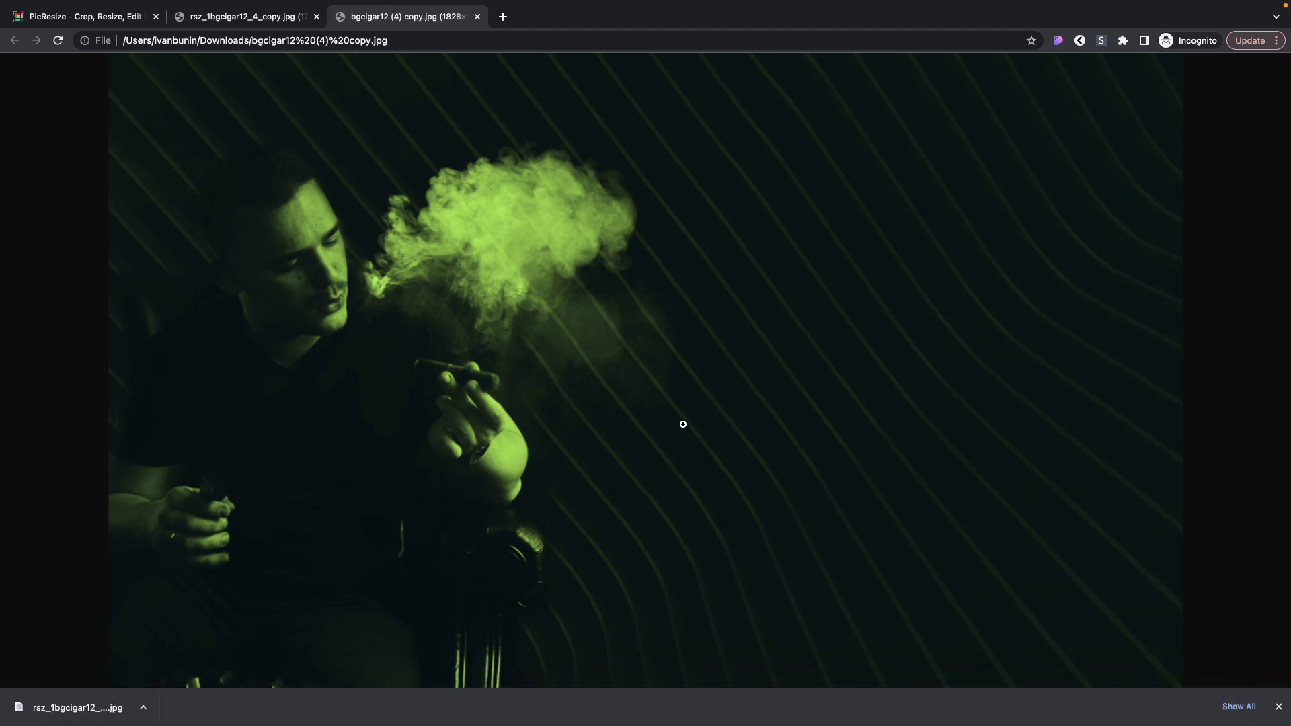
{"action": "left_click", "coordinate": [281, 25]}
{"action": "left_click", "coordinate": [375, 19]}
{"action": "mouse_move", "coordinate": [275, 2]}
{"action": "left_click", "coordinate": [272, 58]}
{"action": "left_click", "coordinate": [396, 54]}
{"action": "left_click", "coordinate": [275, 59]}
{"action": "left_click", "coordinate": [386, 57]}
- Close both image comparison tabs, return to PicResize's picture selection page and dismiss the downloads bar
{"action": "left_click", "coordinate": [316, 54]}
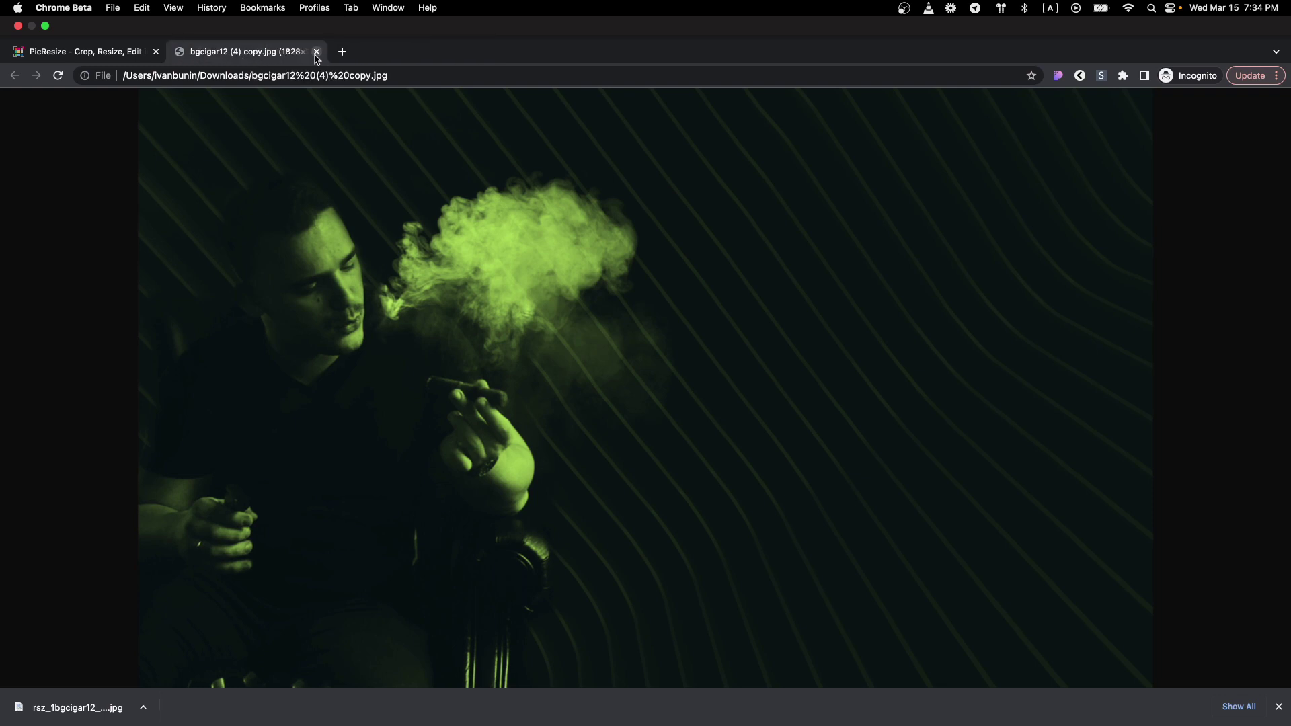
{"action": "left_click", "coordinate": [316, 54]}
{"action": "left_click", "coordinate": [142, 78]}
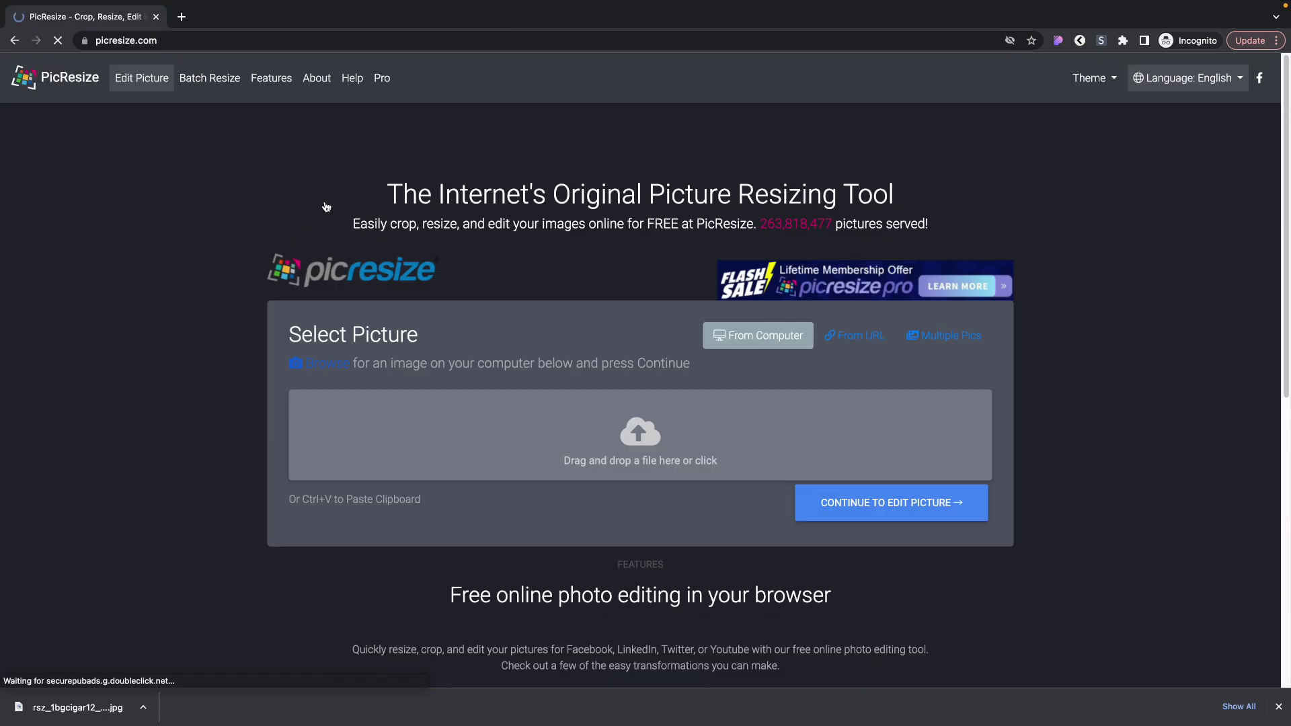
{"action": "left_click", "coordinate": [1278, 707]}
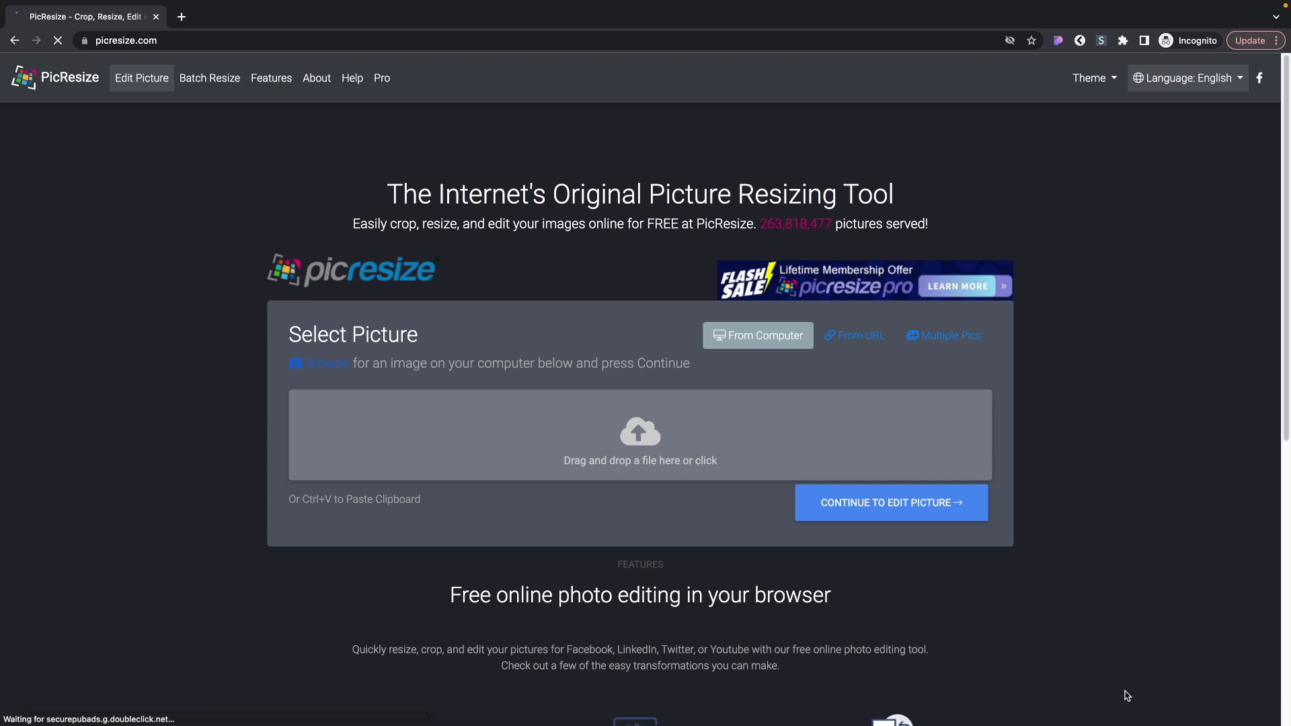
{"action": "mouse_move", "coordinate": [1062, 720]}
{"action": "left_click", "coordinate": [1153, 687]}
{"action": "left_click_drag", "start_coordinate": [1157, 591], "coordinate": [689, 478]}
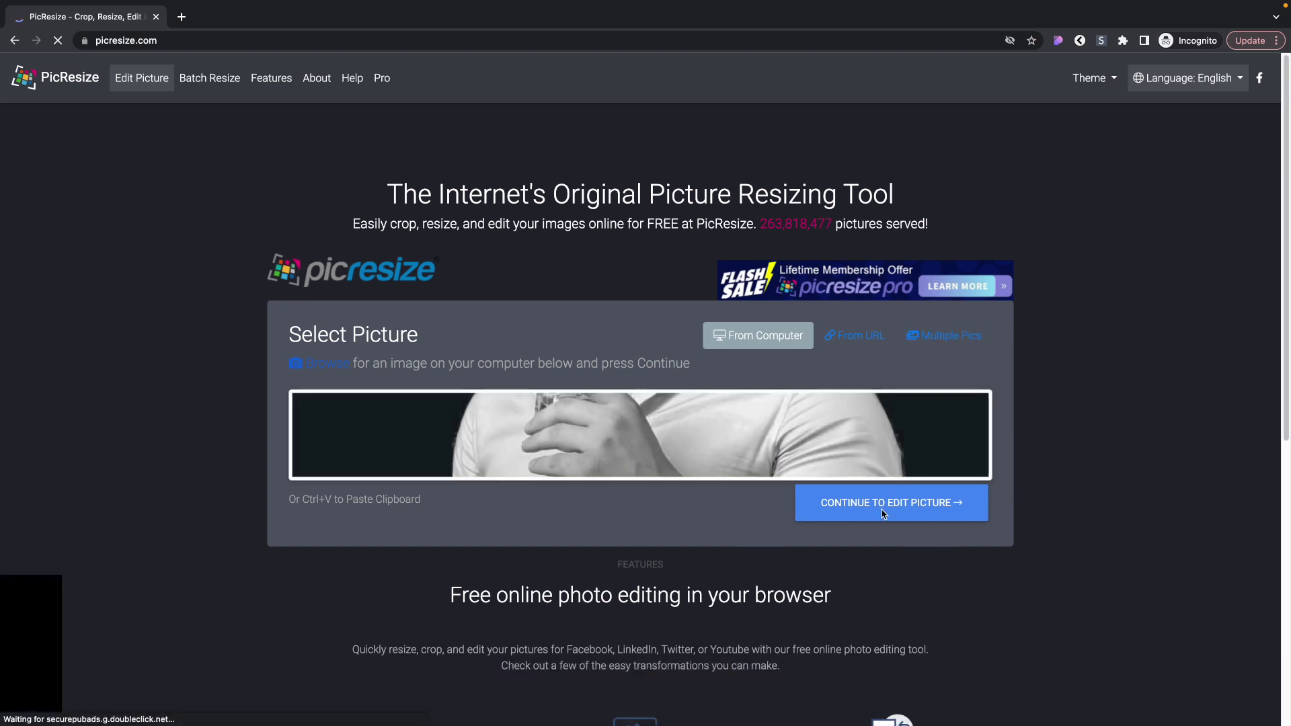
{"action": "left_click", "coordinate": [882, 509]}
- Check the portrait photo's original width and its estimated final width at the 50% smaller setting
{"action": "scroll", "coordinate": [883, 503], "scroll_direction": "down", "scroll_amount": 8}
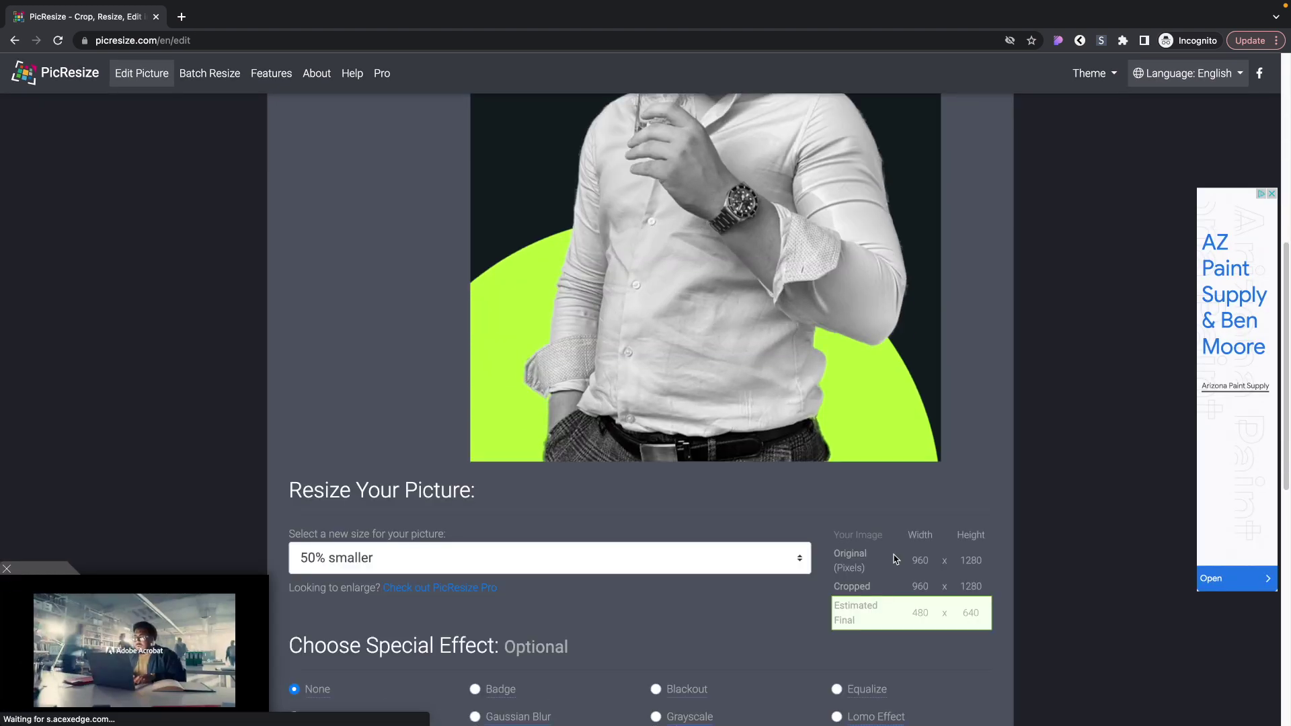
{"action": "left_click_drag", "start_coordinate": [914, 612], "coordinate": [933, 615]}
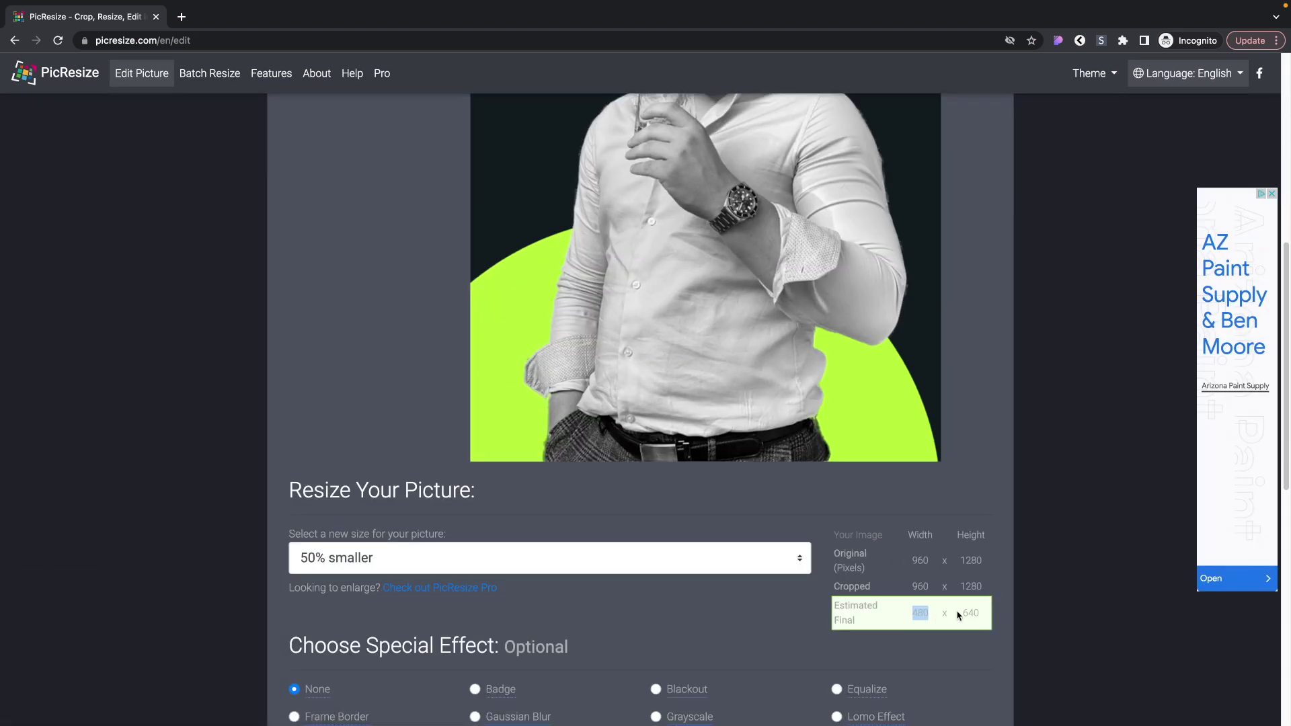
{"action": "left_click", "coordinate": [957, 612]}
{"action": "scroll", "coordinate": [845, 600], "scroll_direction": "down", "scroll_amount": 2}
{"action": "scroll", "coordinate": [943, 550], "scroll_direction": "down", "scroll_amount": 5}
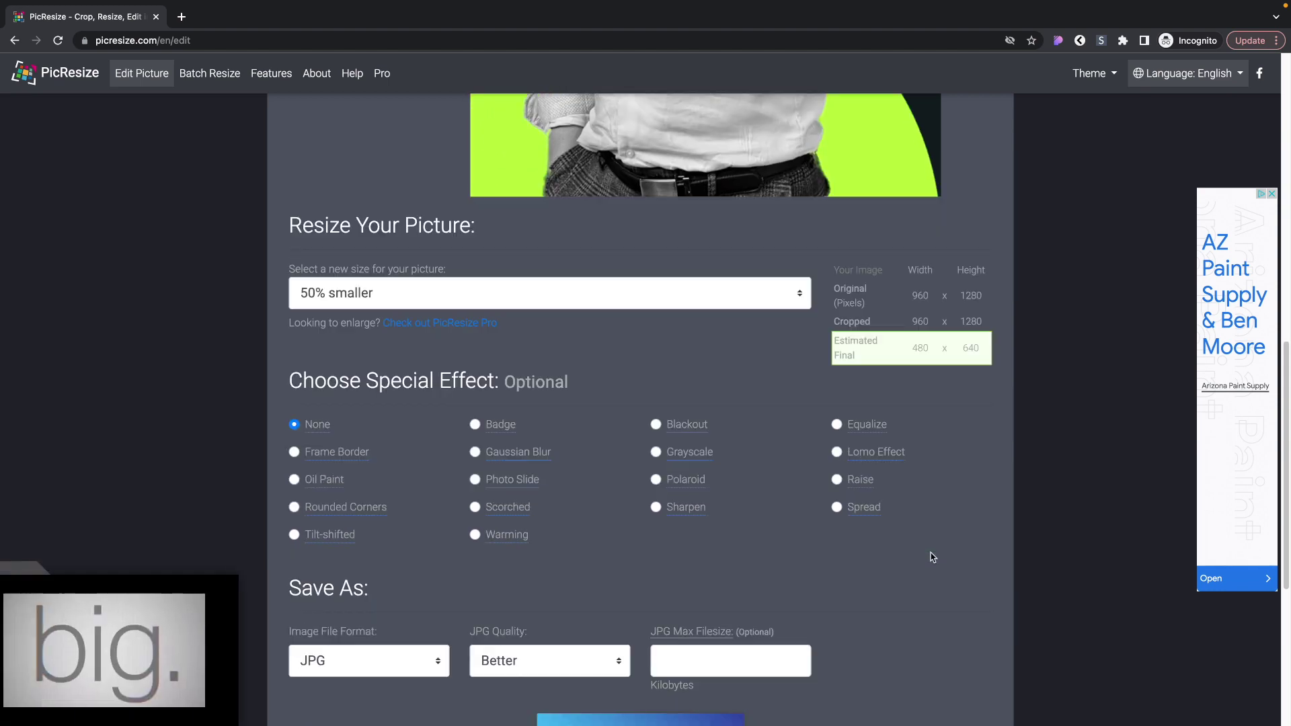
{"action": "double_click", "coordinate": [918, 294]}
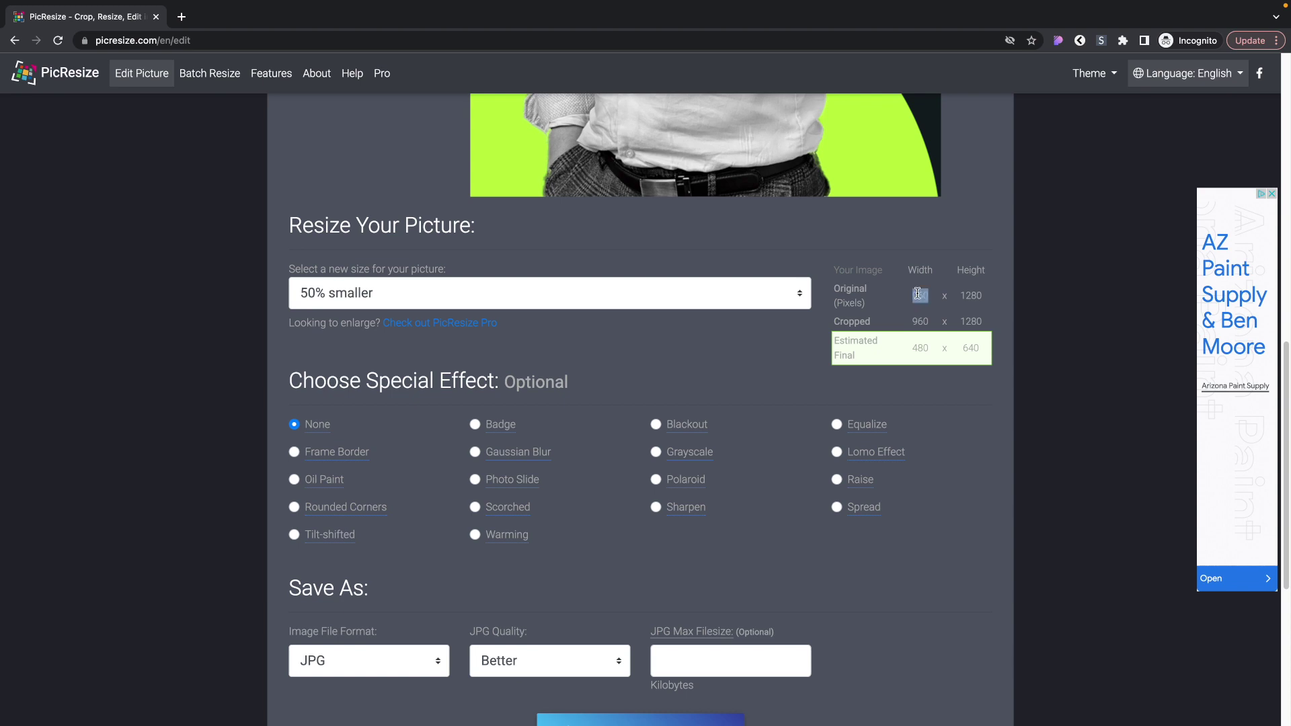
{"action": "left_click", "coordinate": [940, 366]}
- Resize the portrait photo 50% smaller as a JPG of Better quality and save it to disk
{"action": "left_click", "coordinate": [484, 657]}
{"action": "left_click", "coordinate": [533, 660]}
{"action": "scroll", "coordinate": [644, 610], "scroll_direction": "down", "scroll_amount": 2}
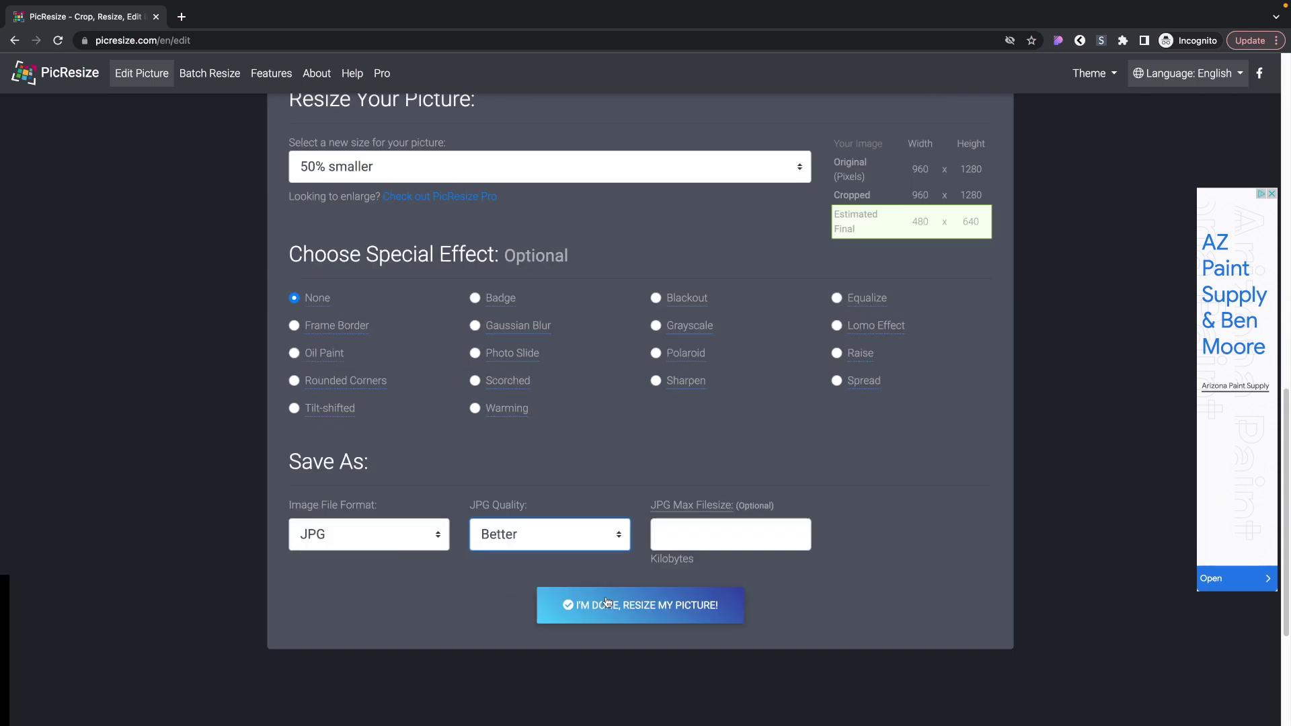
{"action": "left_click", "coordinate": [607, 610]}
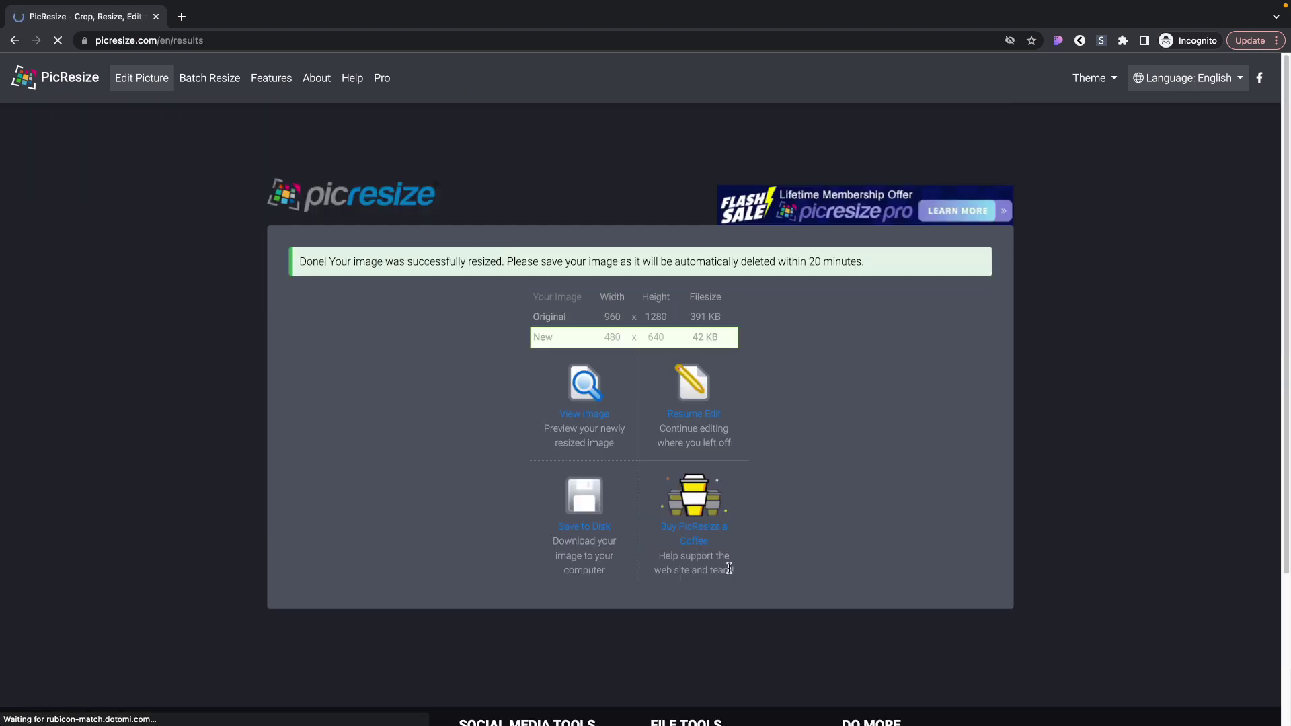
{"action": "left_click", "coordinate": [584, 527]}
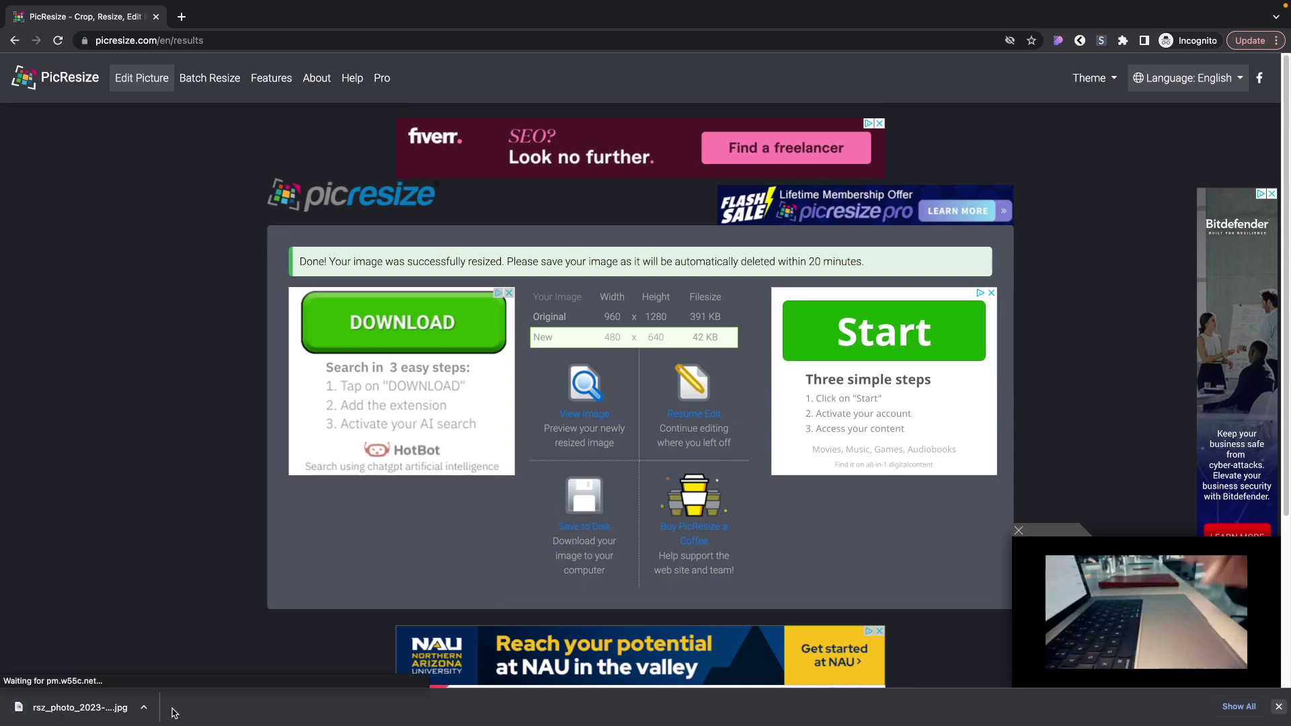
- Open the resized portrait photo and its original in separate browser tabs for a quality comparison
{"action": "left_click", "coordinate": [74, 707]}
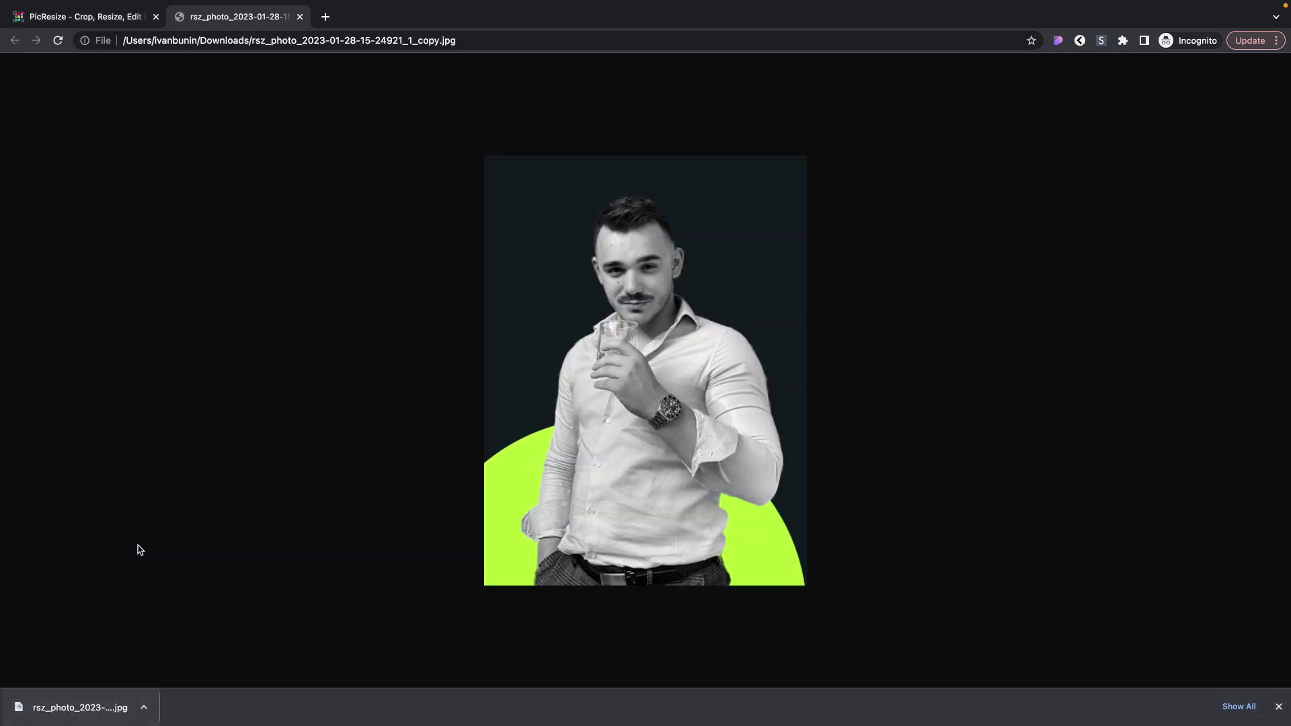
{"action": "left_click", "coordinate": [1278, 707]}
{"action": "left_click", "coordinate": [1154, 692]}
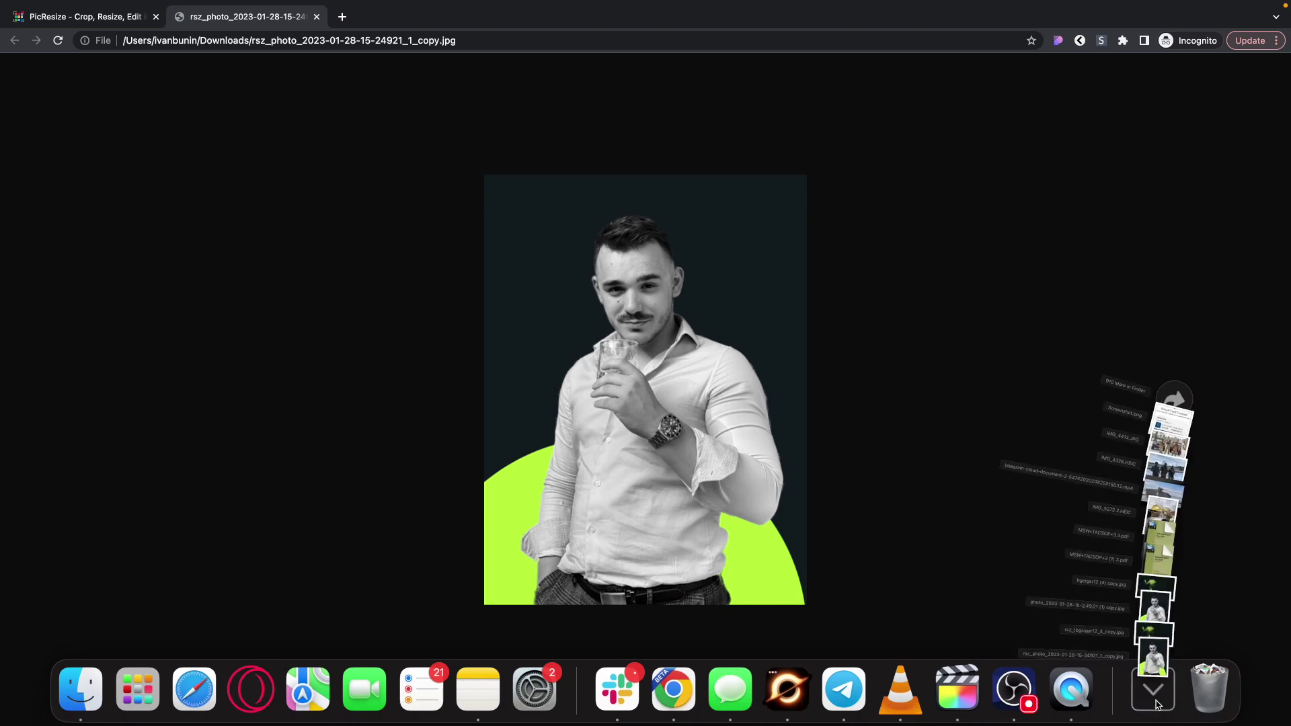
{"action": "left_click", "coordinate": [1154, 538]}
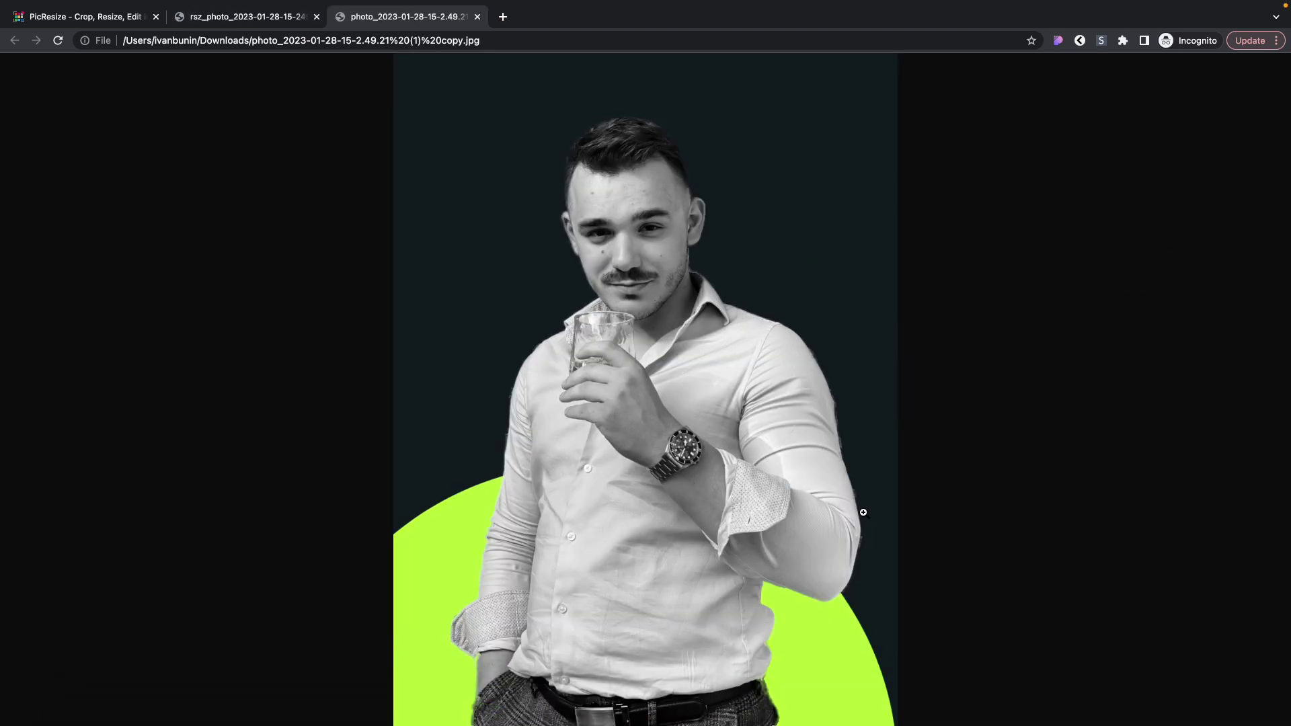
- Compare the quality of the resized portrait photo with its original by alternating between the two images
{"action": "left_click", "coordinate": [252, 20]}
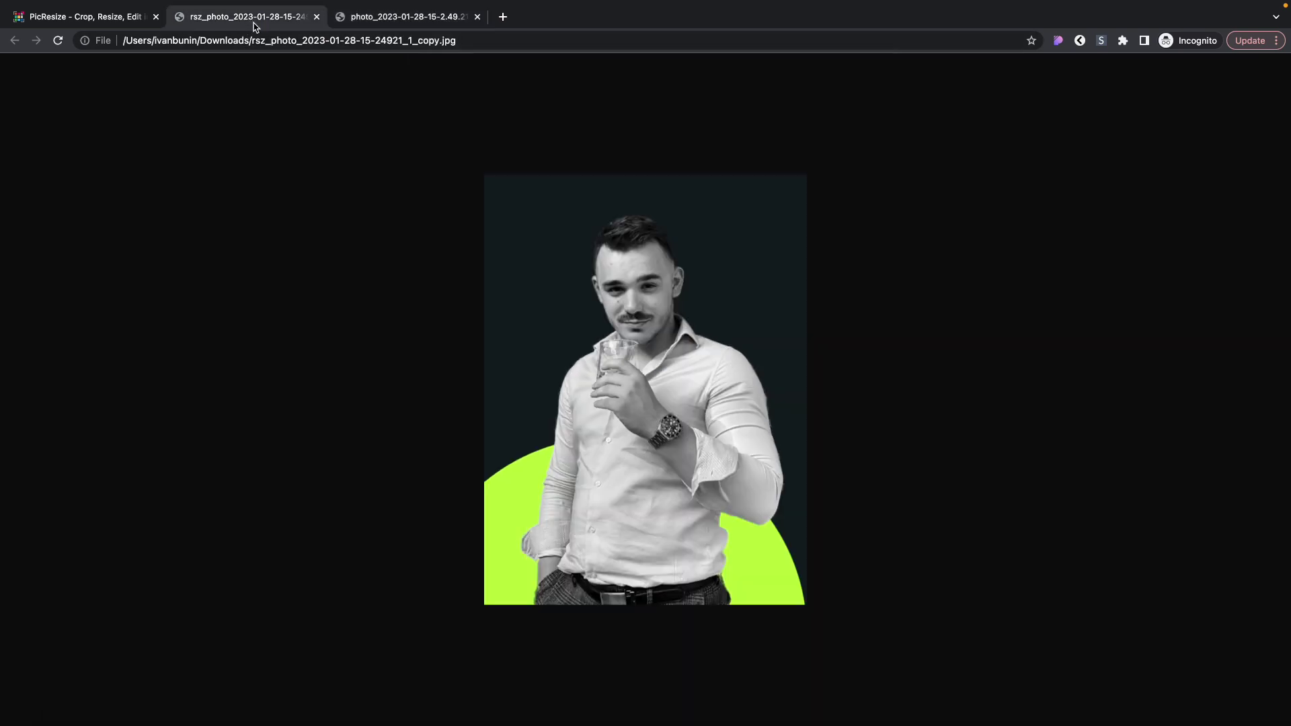
{"action": "left_click", "coordinate": [406, 27]}
{"action": "left_click", "coordinate": [258, 21]}
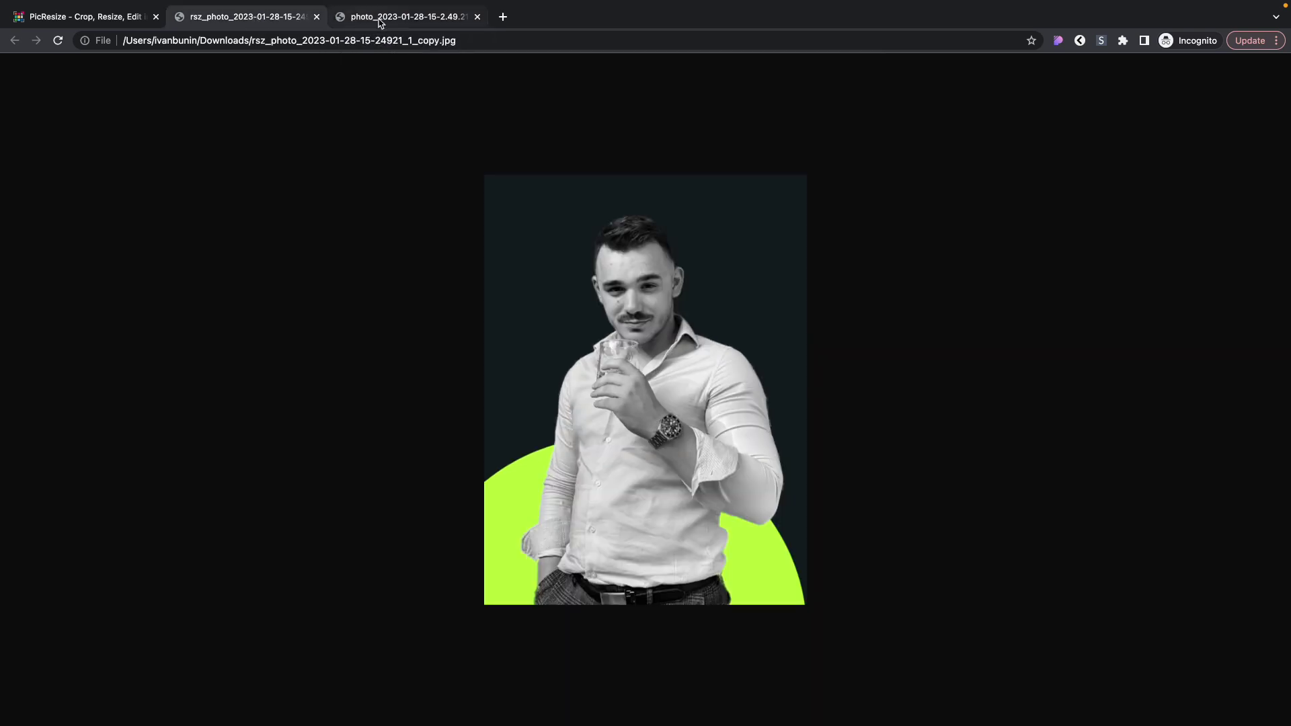
{"action": "left_click", "coordinate": [405, 24]}
{"action": "left_click", "coordinate": [265, 23]}
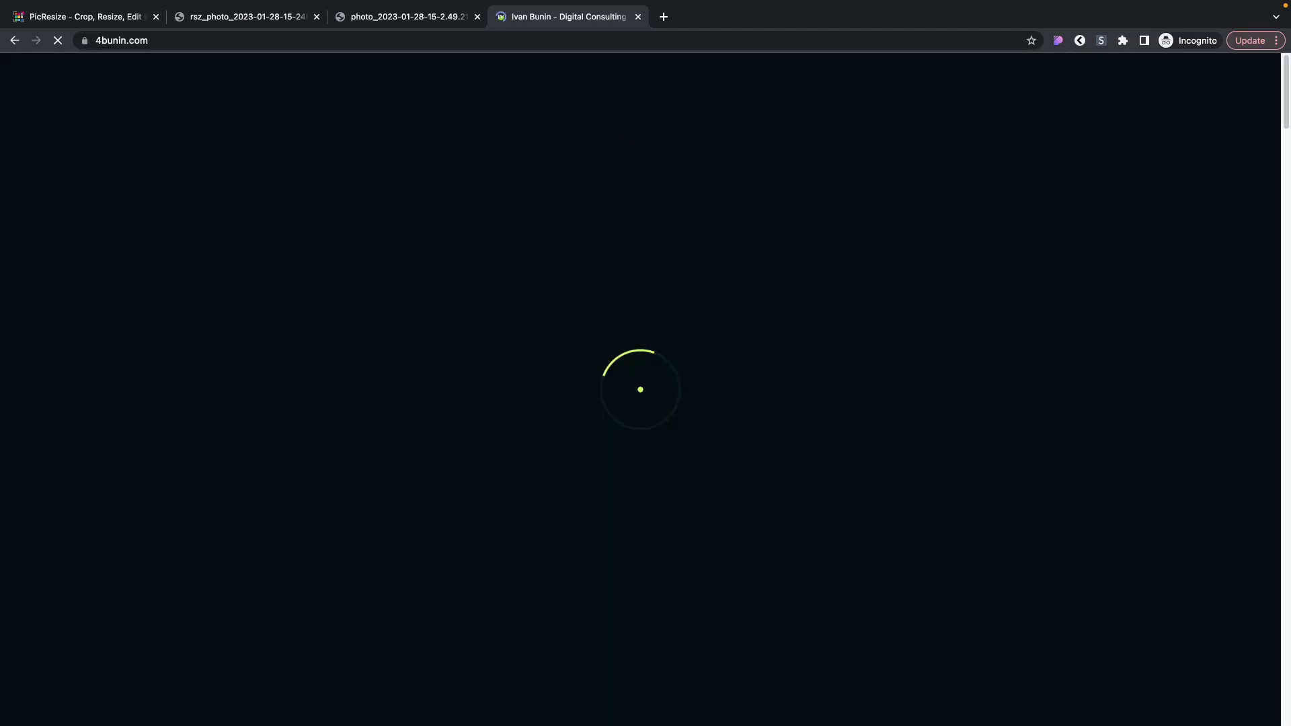
- Compare the resized portrait photo with the portrait displayed in the live website's about section
{"action": "scroll", "coordinate": [629, 417], "scroll_direction": "down", "scroll_amount": 10}
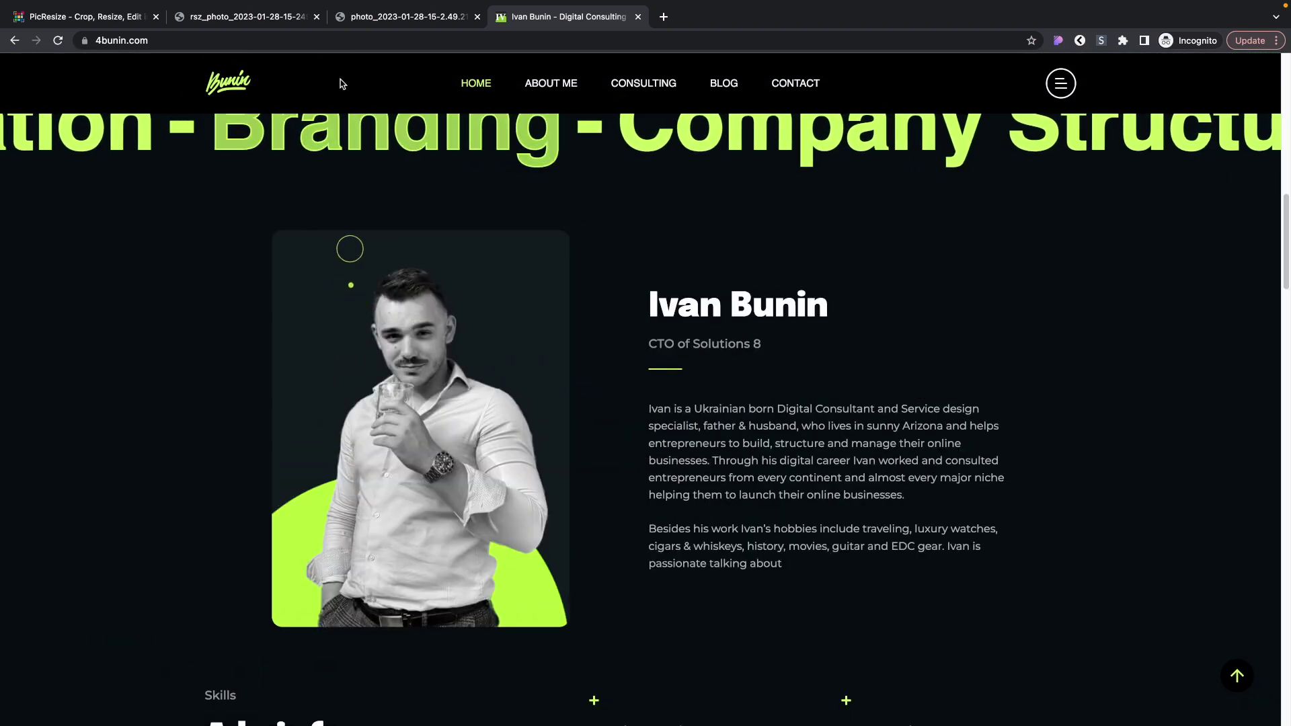
{"action": "left_click", "coordinate": [262, 16]}
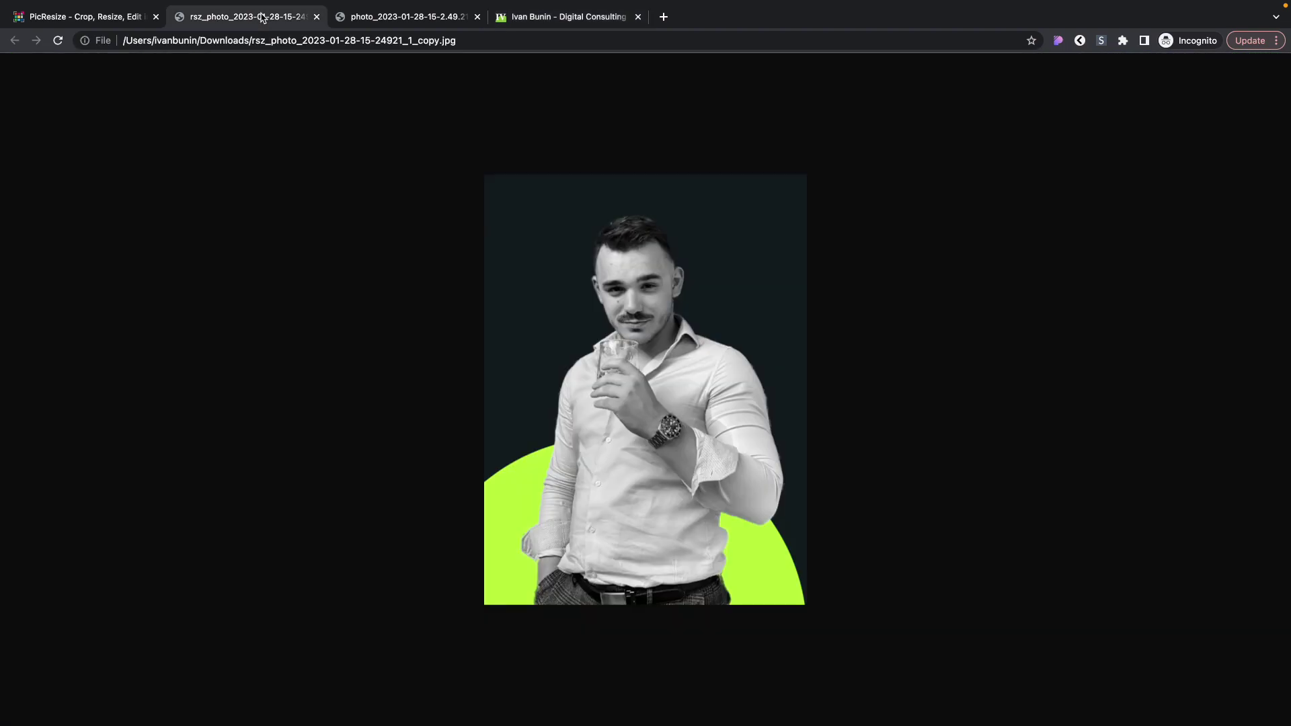
{"action": "left_click", "coordinate": [666, 17]}
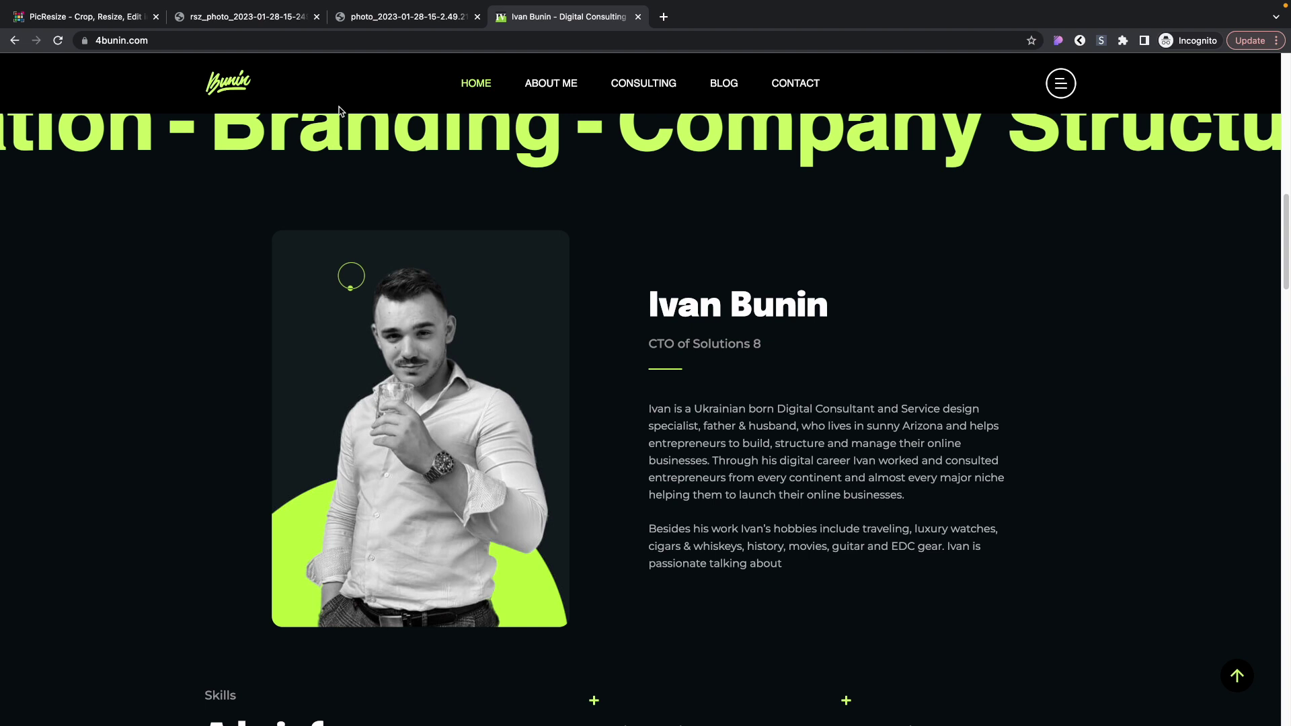
- Open tinypng.com in a new browser tab
{"action": "left_click", "coordinate": [664, 16]}
{"action": "type", "text": "tinypng.com"}
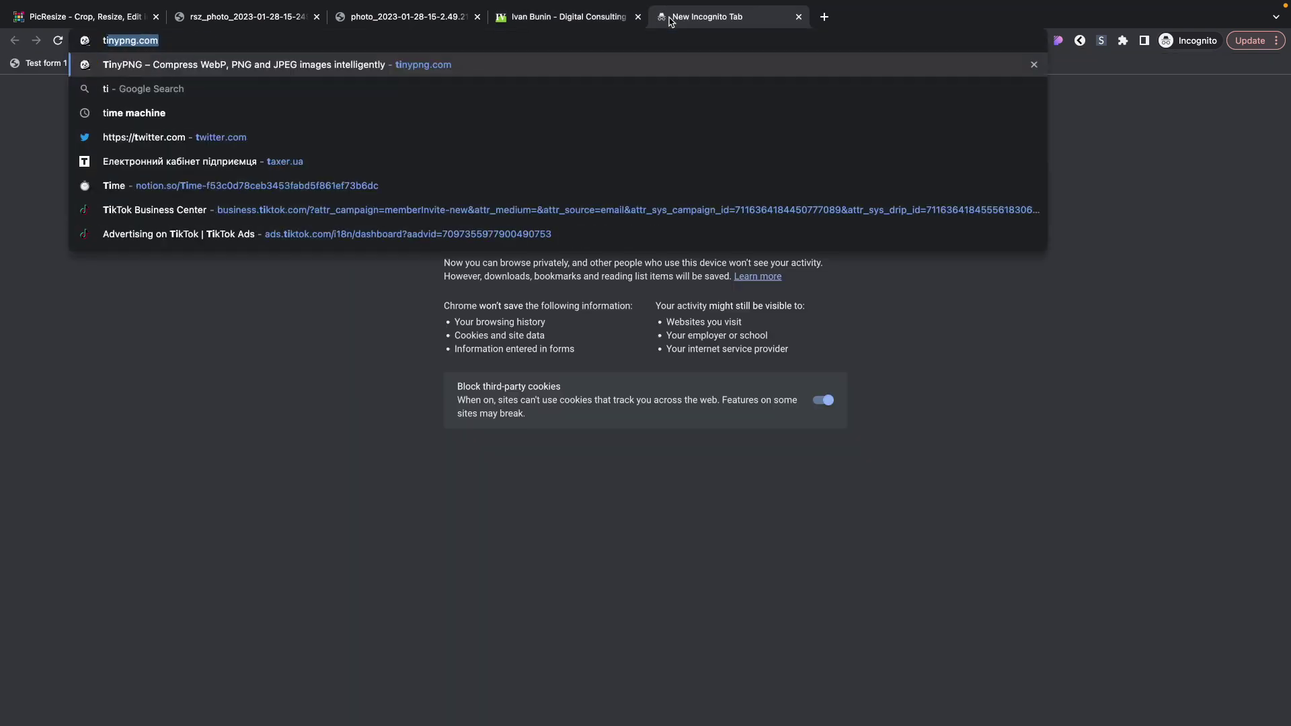
{"action": "key", "text": "Return"}
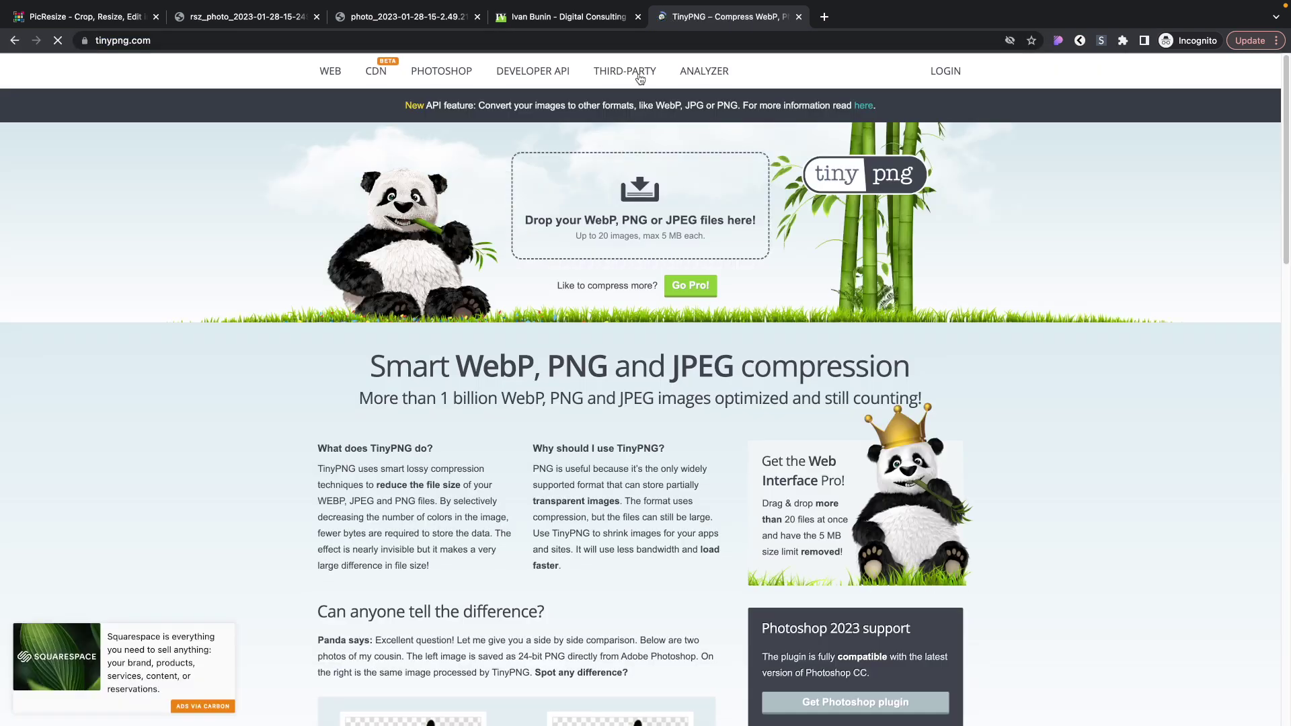
{"action": "left_click", "coordinate": [1152, 689]}
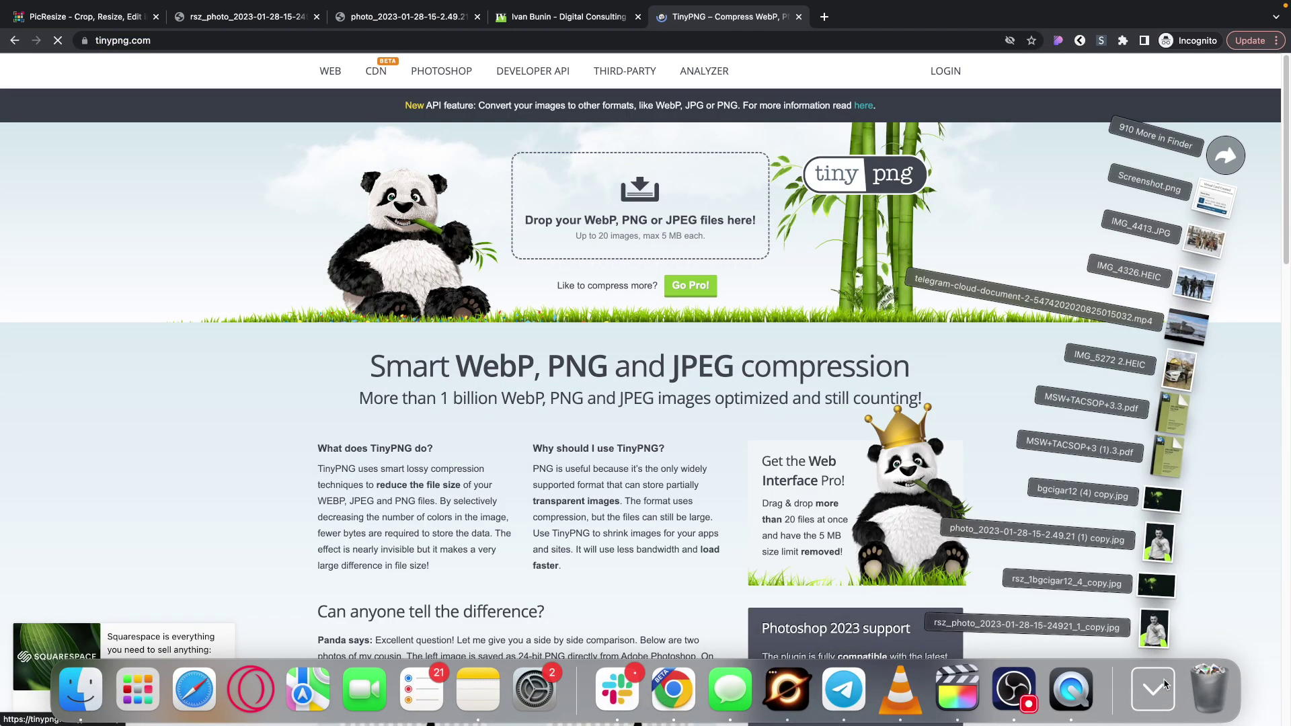
{"action": "left_click_drag", "start_coordinate": [1153, 605], "coordinate": [637, 222]}
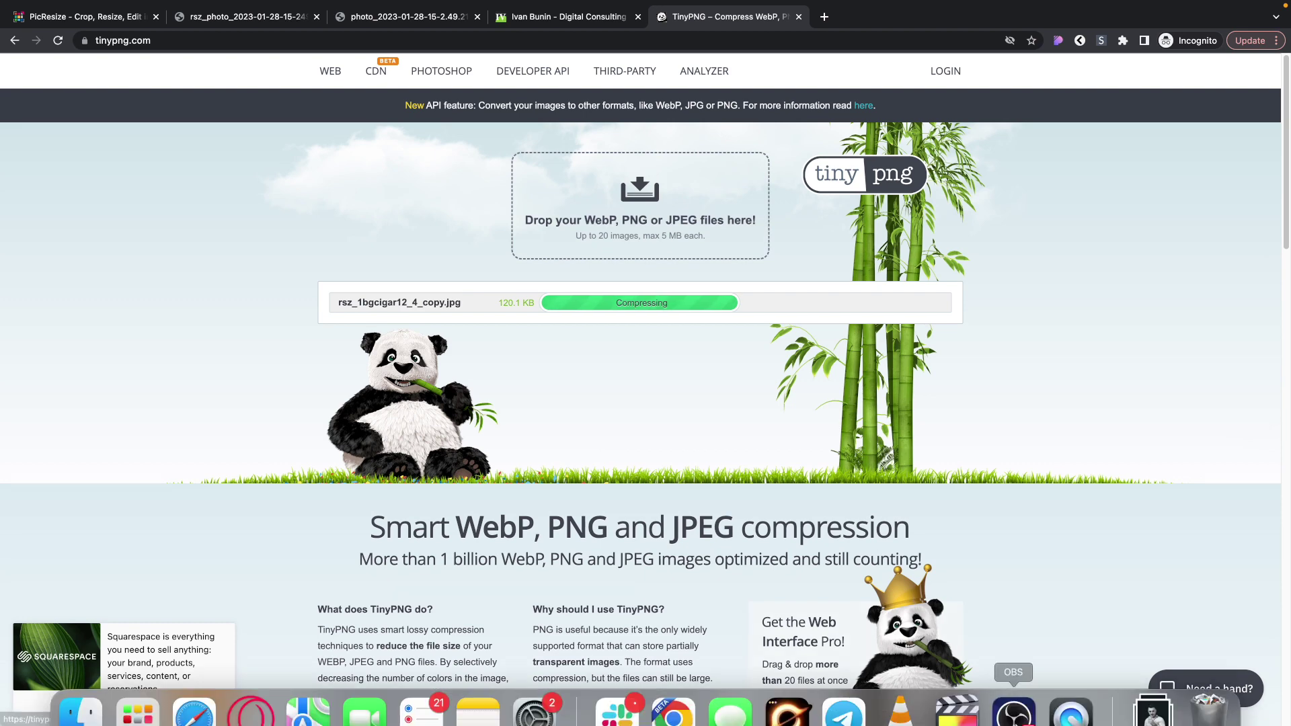
{"action": "left_click", "coordinate": [1152, 689]}
{"action": "left_click_drag", "start_coordinate": [1130, 636], "coordinate": [656, 242]}
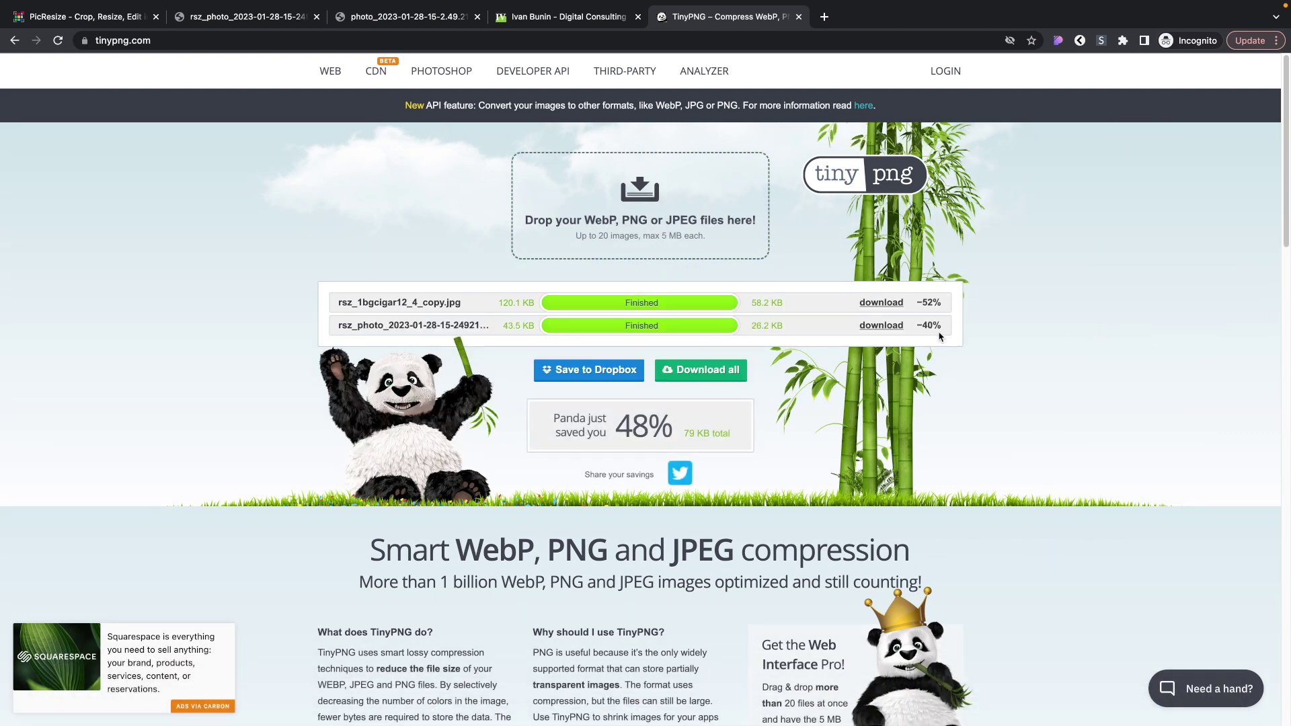
- Check the total file size saved by compression and download both compressed images individually
{"action": "left_click_drag", "start_coordinate": [682, 431], "coordinate": [735, 443]}
{"action": "left_click", "coordinate": [711, 437]}
{"action": "left_click", "coordinate": [888, 303]}
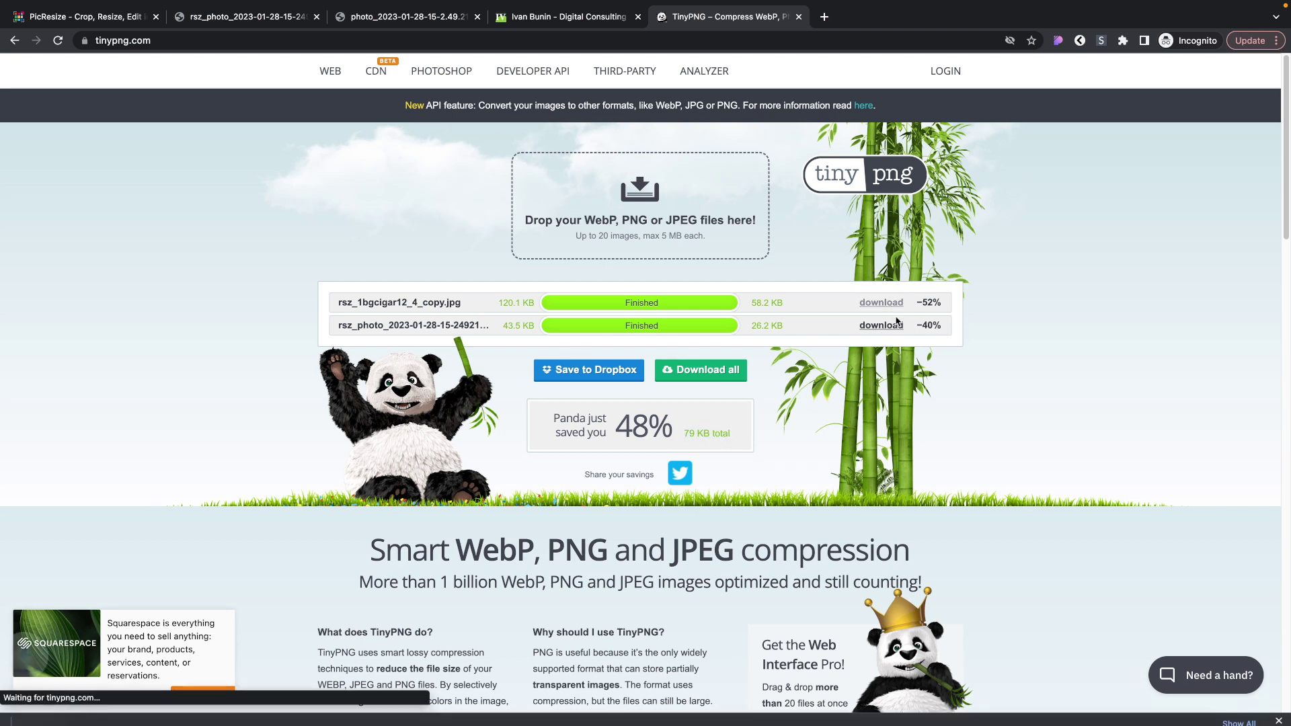
{"action": "left_click", "coordinate": [888, 326]}
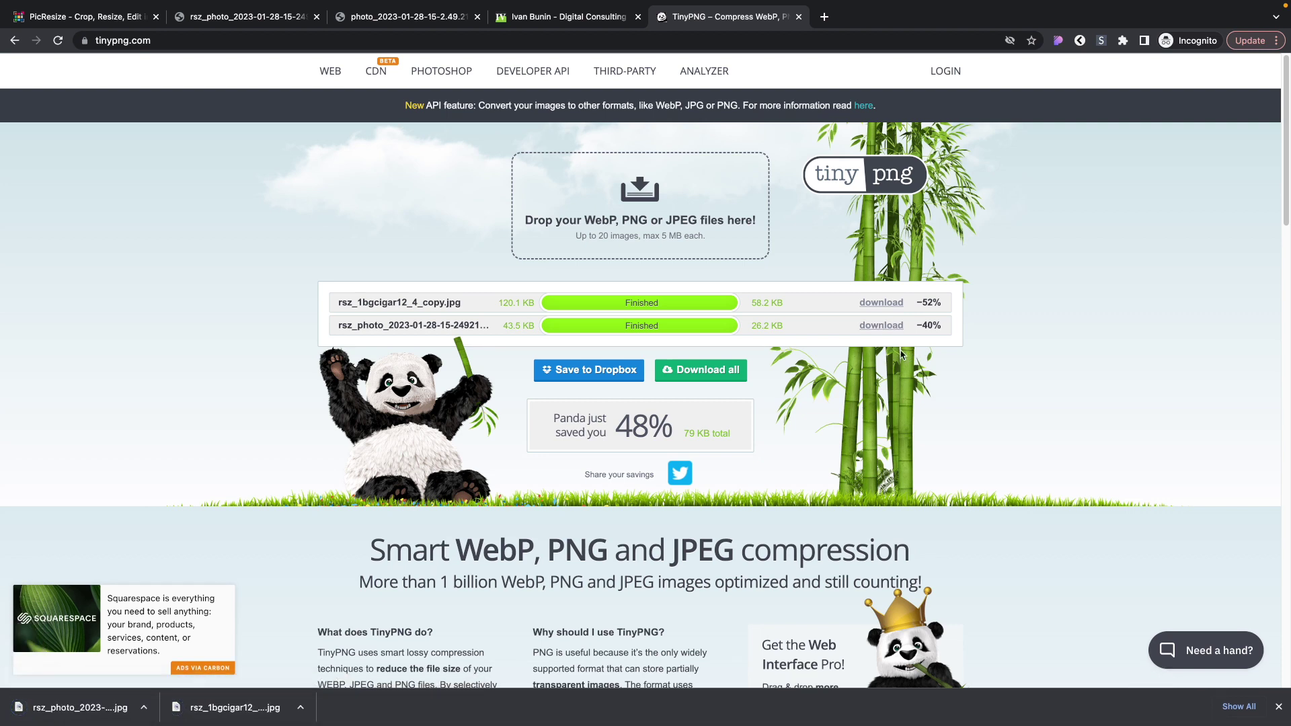
- Open the Bulk Resize Photos website at bulkresizephotos.com/en in place of TinyPNG
{"action": "left_click", "coordinate": [196, 40]}
{"action": "type", "text": "bulk"}
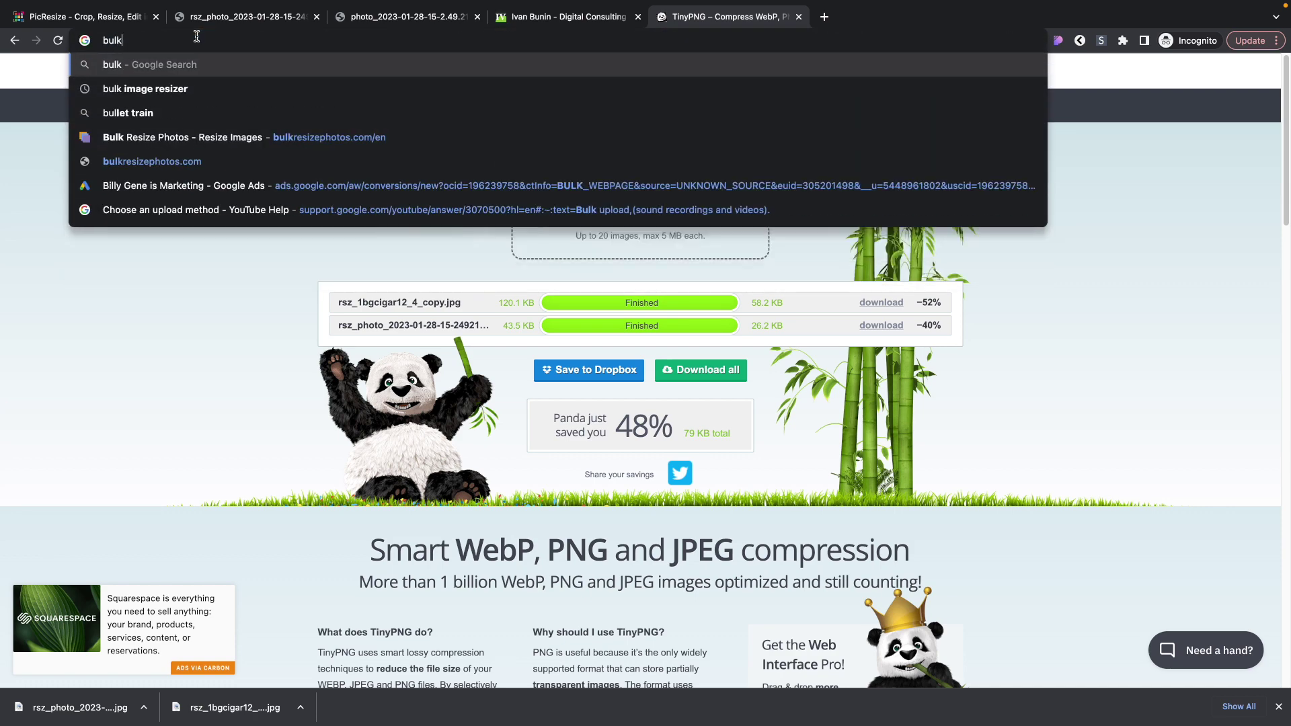
{"action": "key", "text": "Down"}
{"action": "key", "text": "Down"}
{"action": "key", "text": "Down"}
{"action": "key", "text": "Down"}
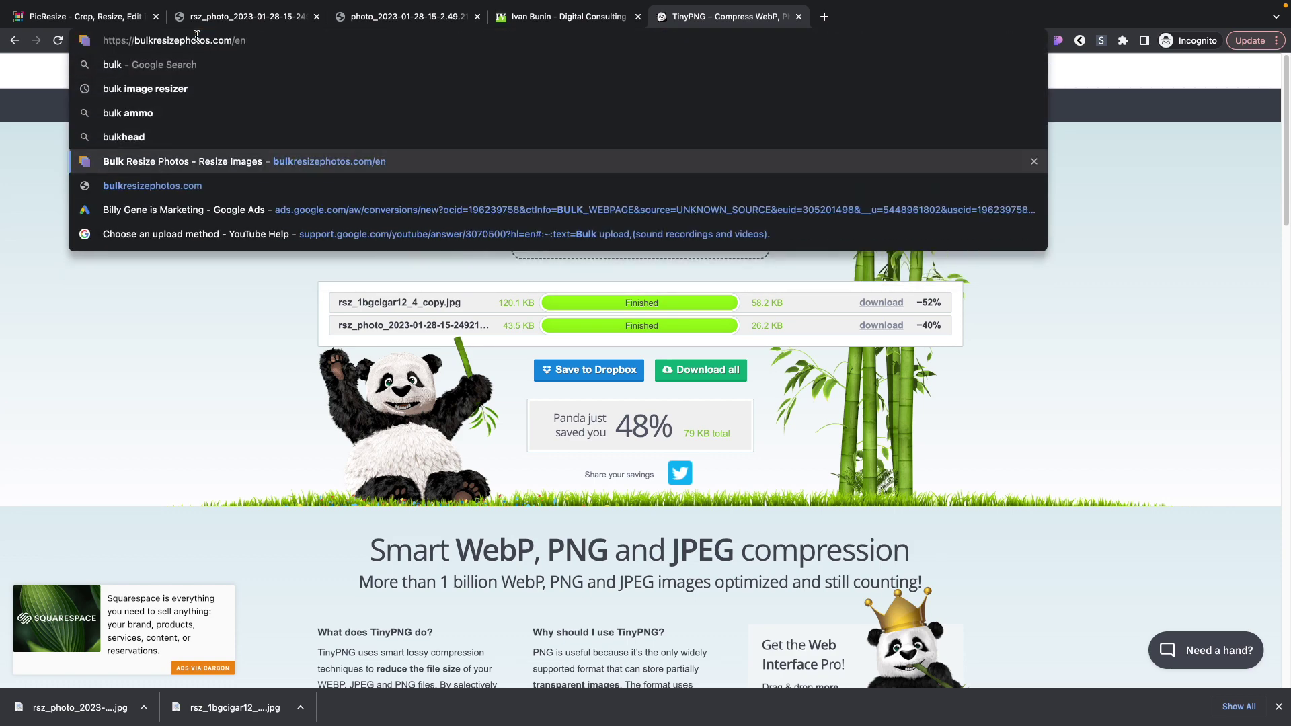
{"action": "key", "text": "Return"}
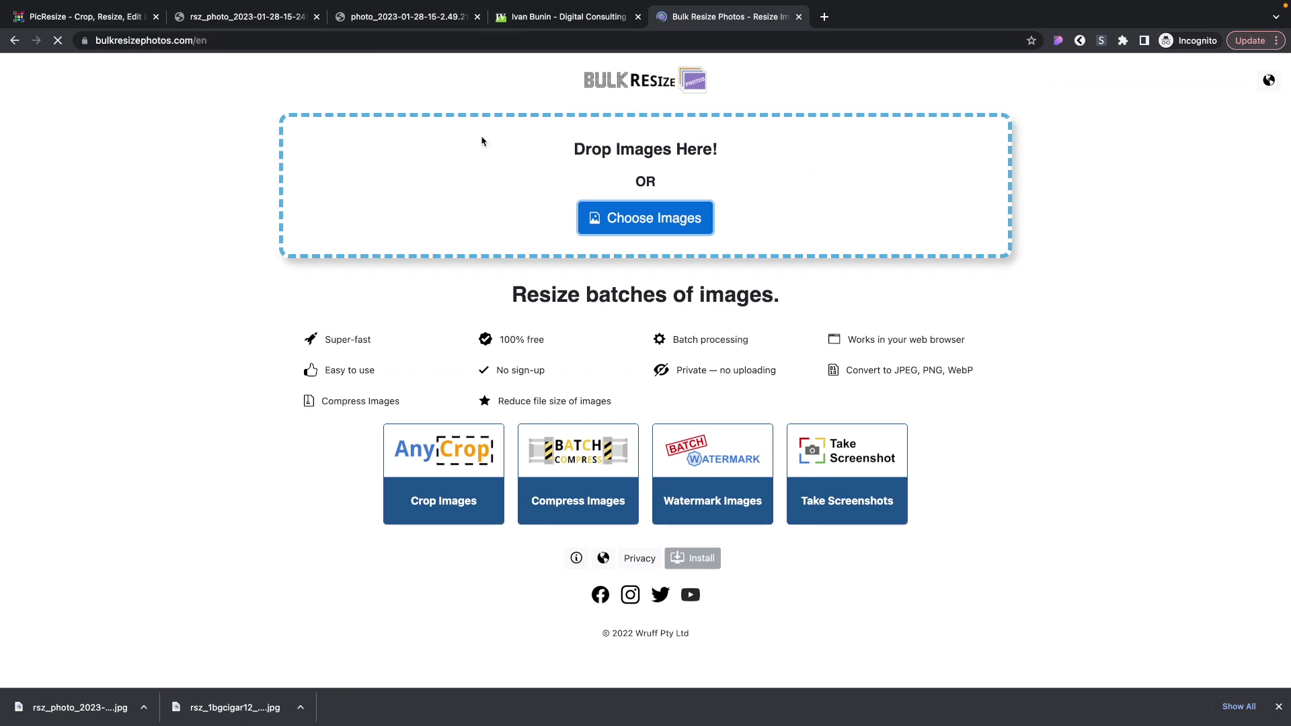
{"action": "double_click", "coordinate": [101, 40]}
{"action": "left_click", "coordinate": [274, 145]}
{"action": "left_click", "coordinate": [101, 41]}
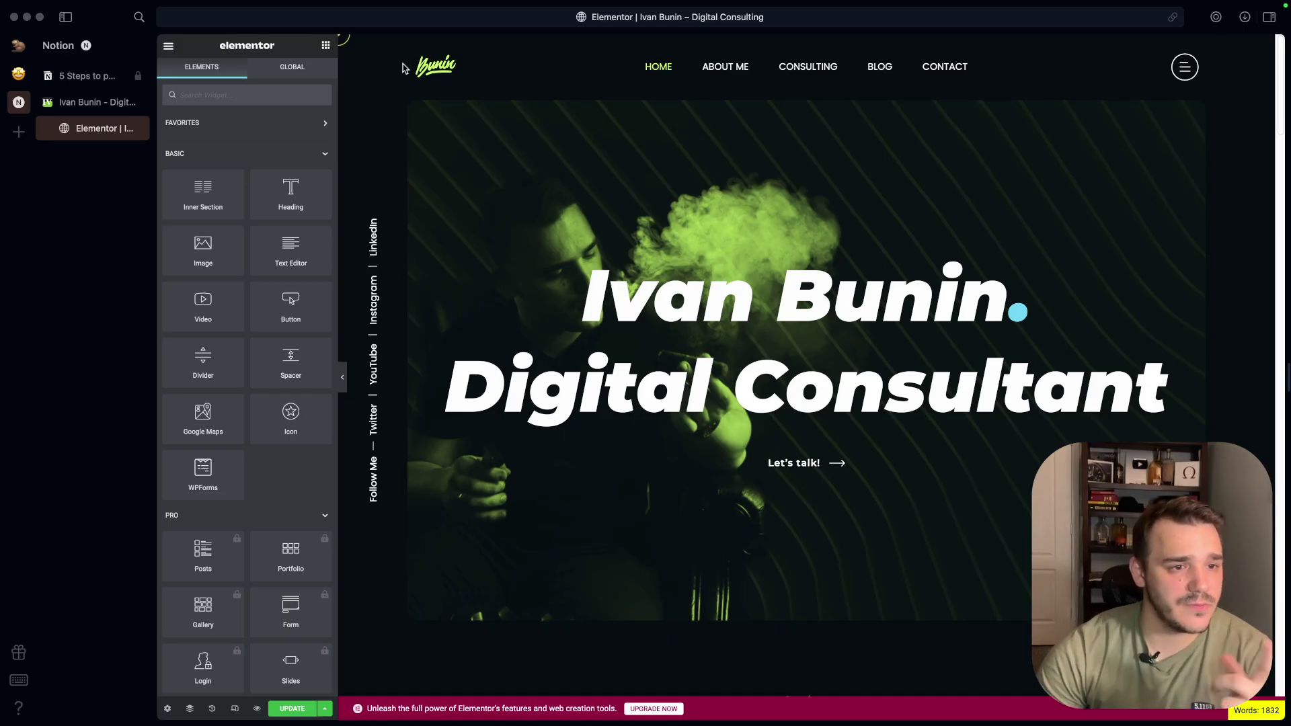
- Open the file upload for the hero banner's section background image, and leave the media dialog
{"action": "left_click", "coordinate": [632, 171]}
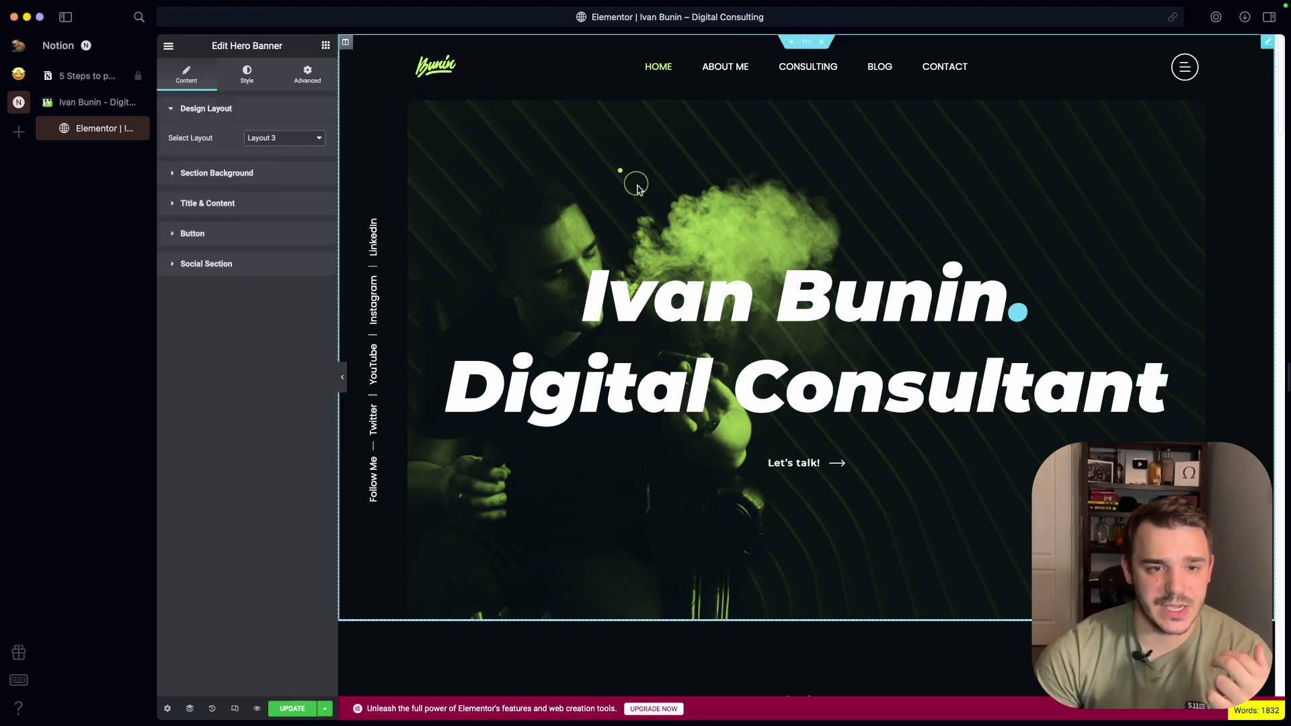
{"action": "left_click", "coordinate": [208, 173]}
{"action": "left_click", "coordinate": [226, 204]}
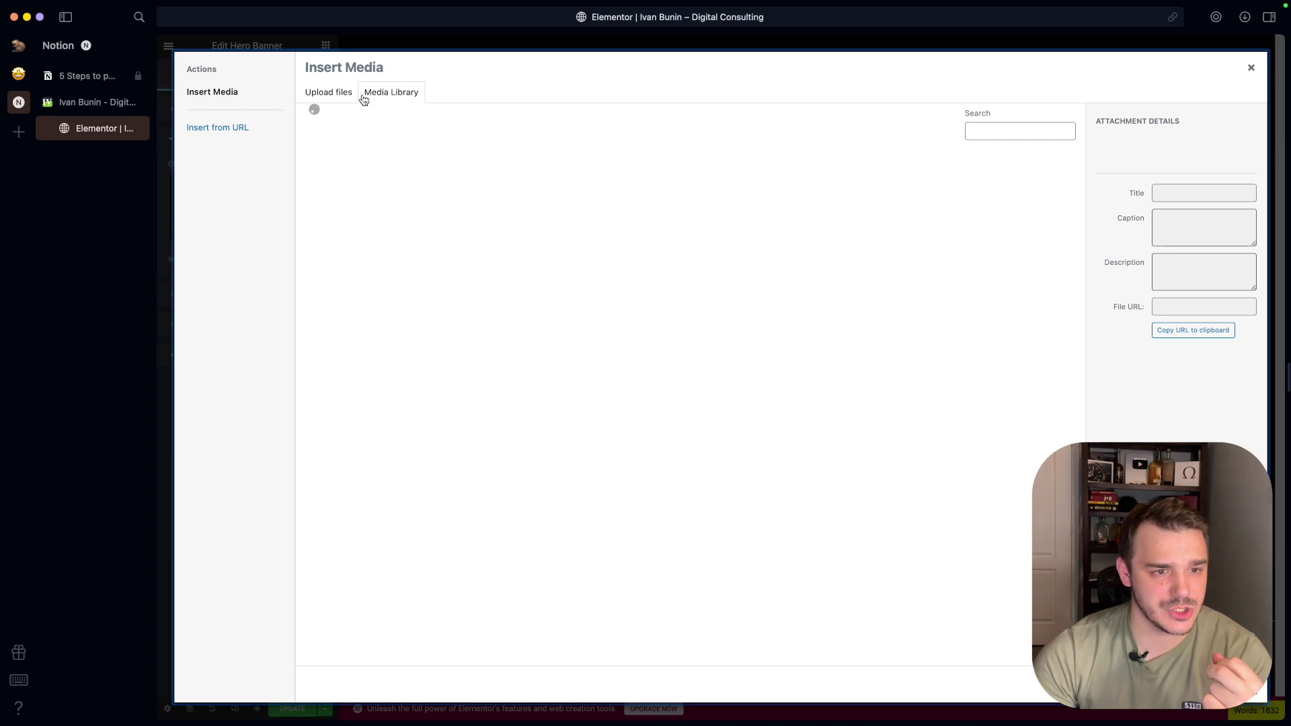
{"action": "left_click", "coordinate": [331, 96]}
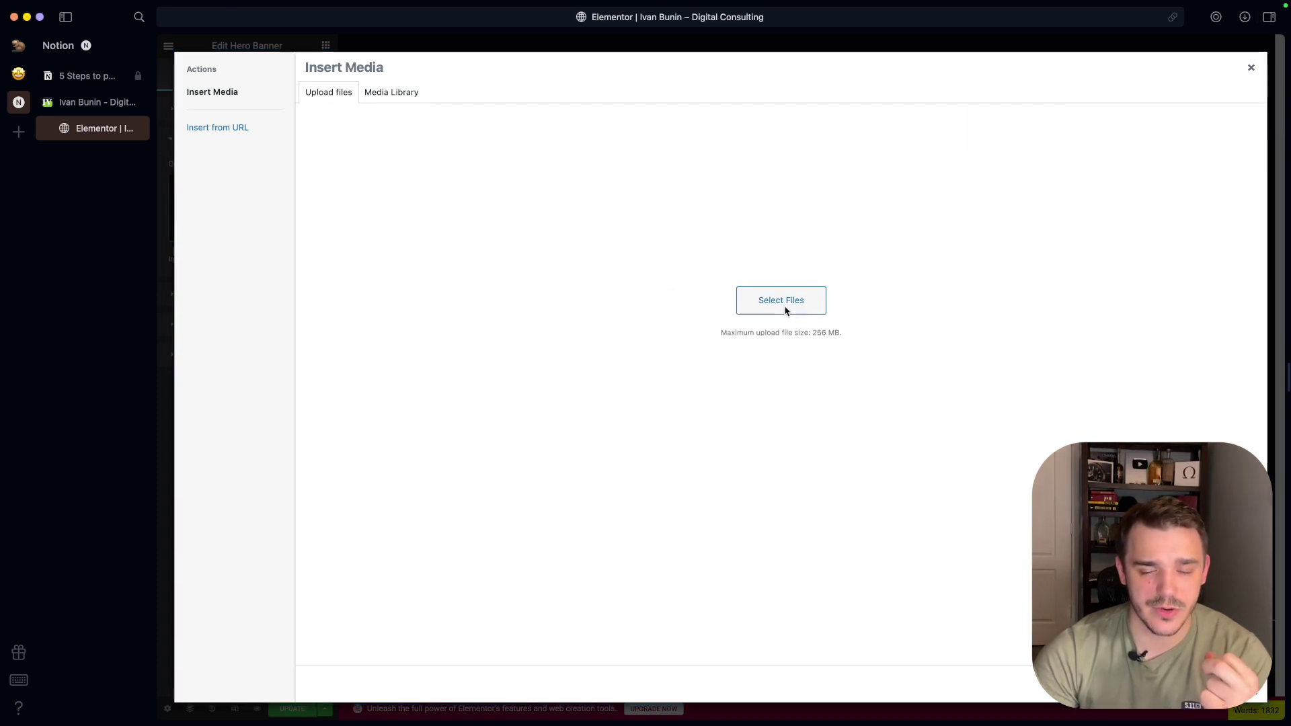
{"action": "key", "text": "Escape"}
{"action": "scroll", "coordinate": [719, 384], "scroll_direction": "down", "scroll_amount": 13}
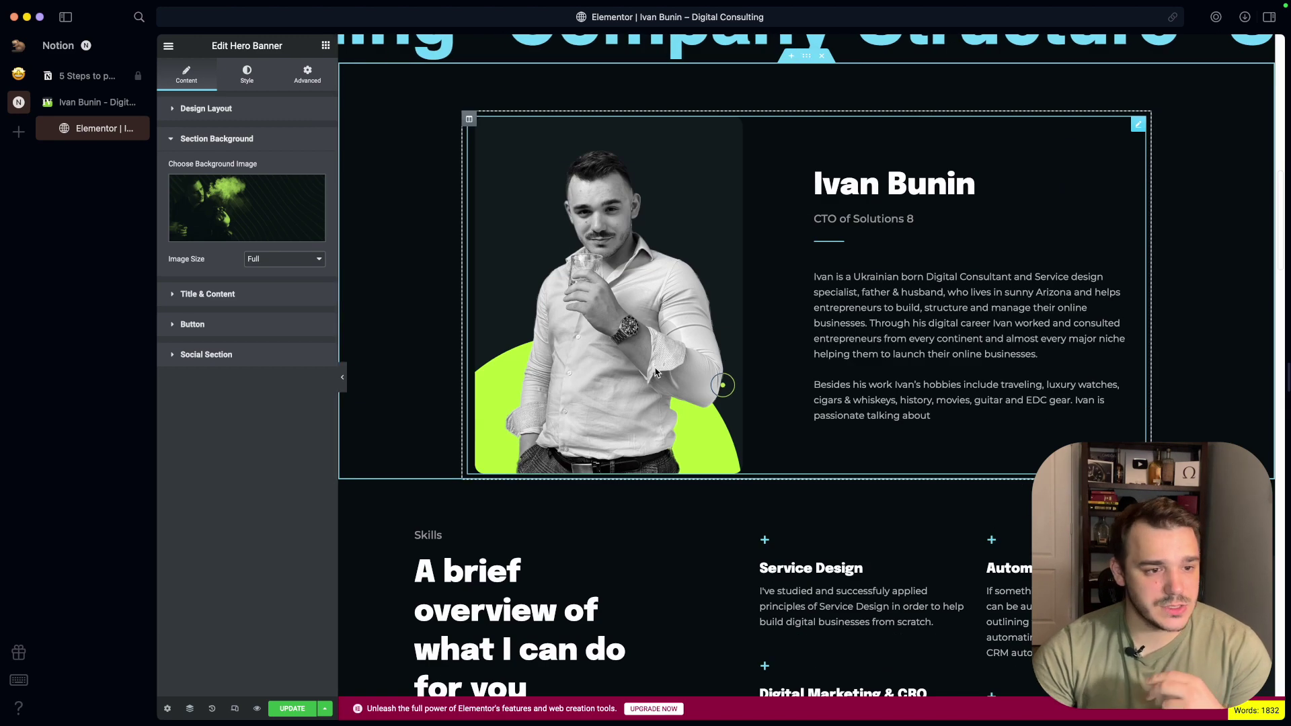
{"action": "left_click", "coordinate": [383, 404]}
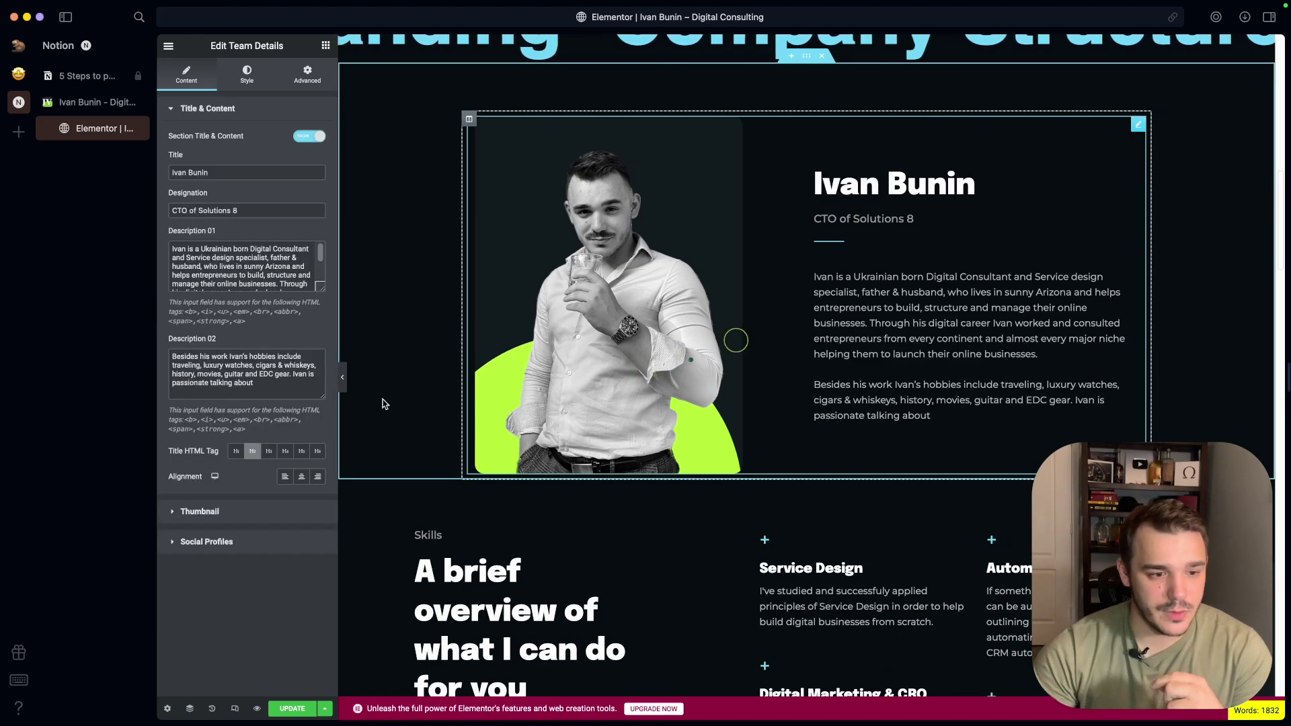
{"action": "left_click", "coordinate": [200, 511]}
{"action": "left_click", "coordinate": [217, 209]}
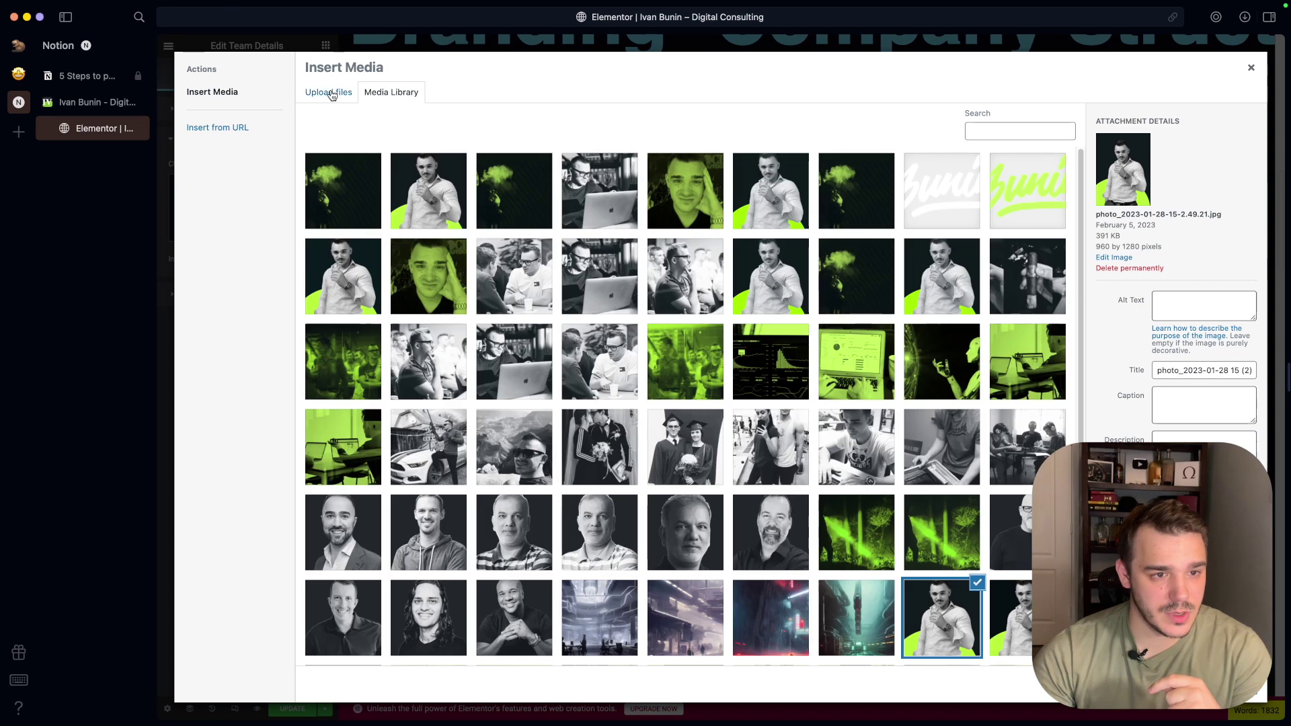
{"action": "left_click", "coordinate": [330, 92]}
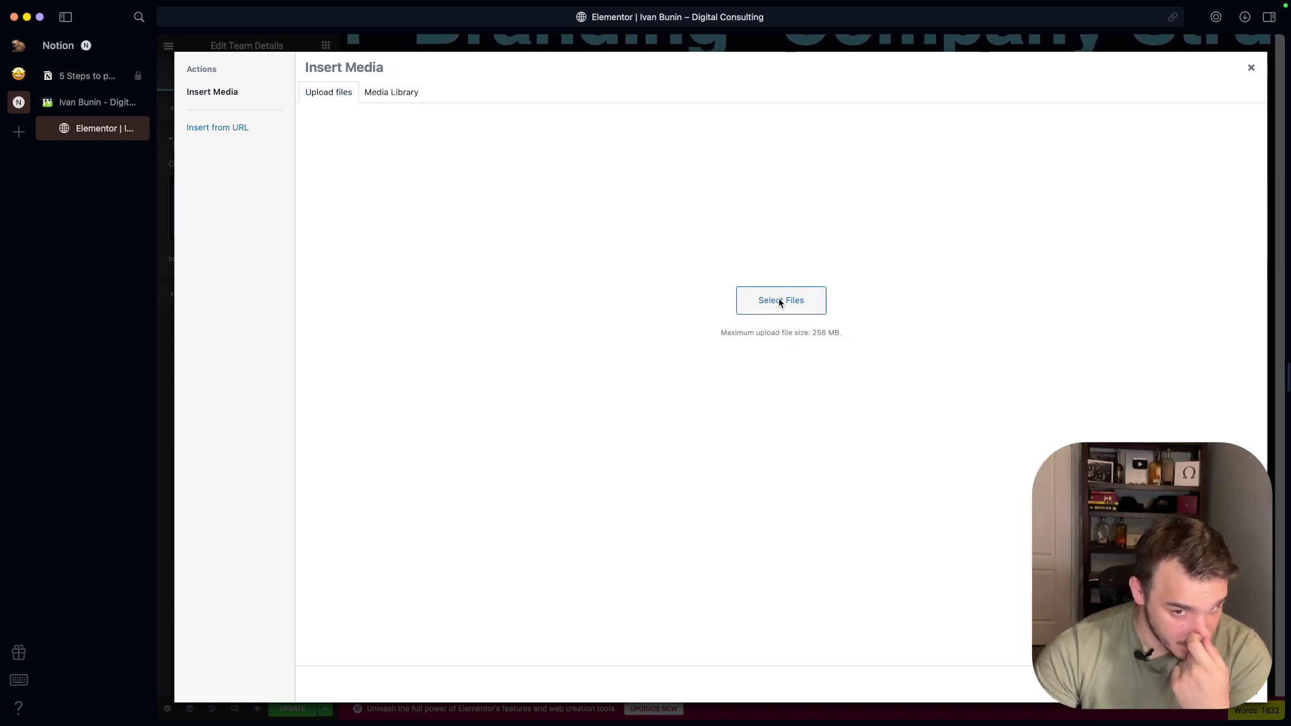
{"action": "left_click", "coordinate": [798, 305]}
{"action": "key", "text": "Escape"}
{"action": "left_click", "coordinate": [391, 93]}
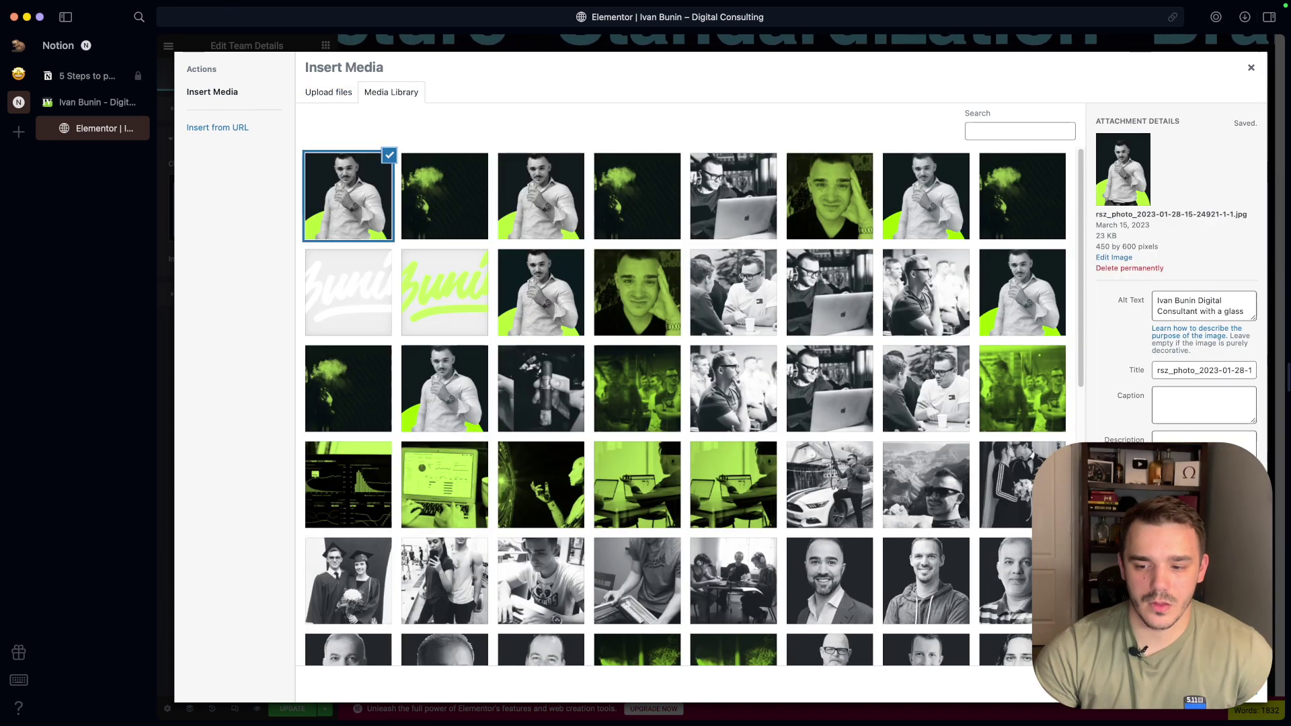
{"action": "left_click", "coordinate": [1216, 682]}
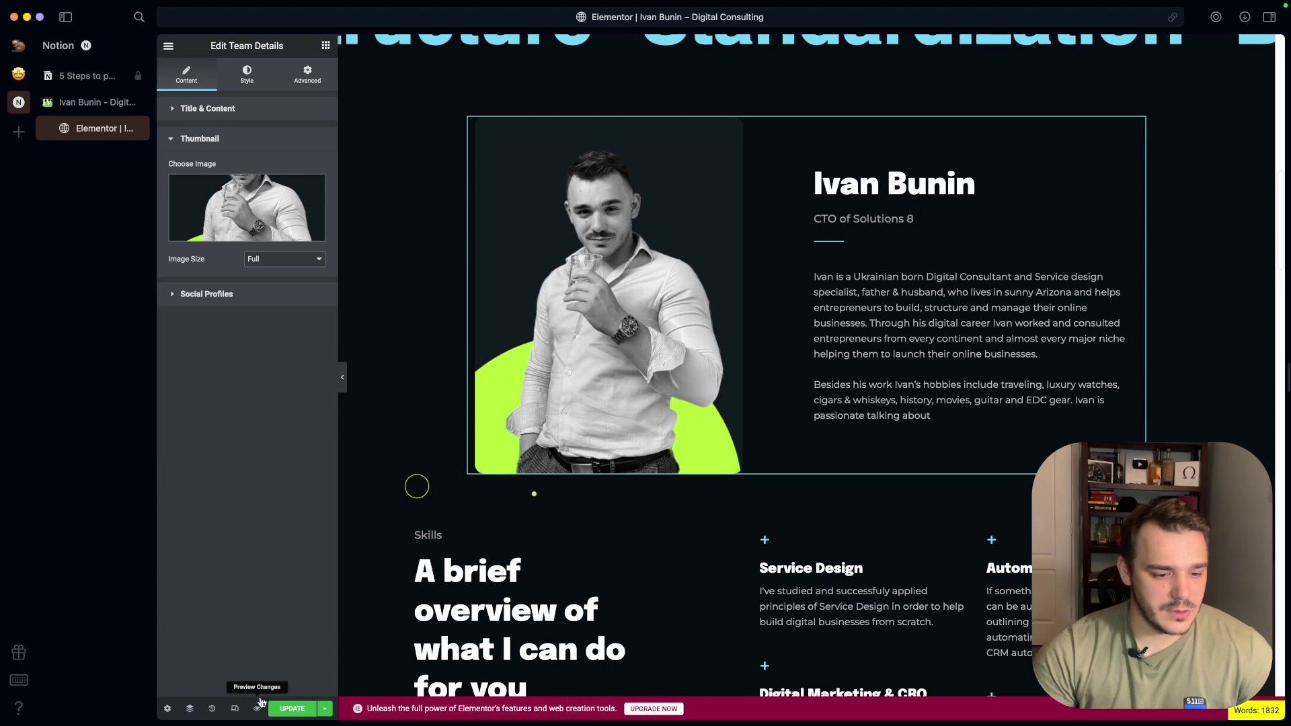
{"action": "left_click", "coordinate": [292, 708]}
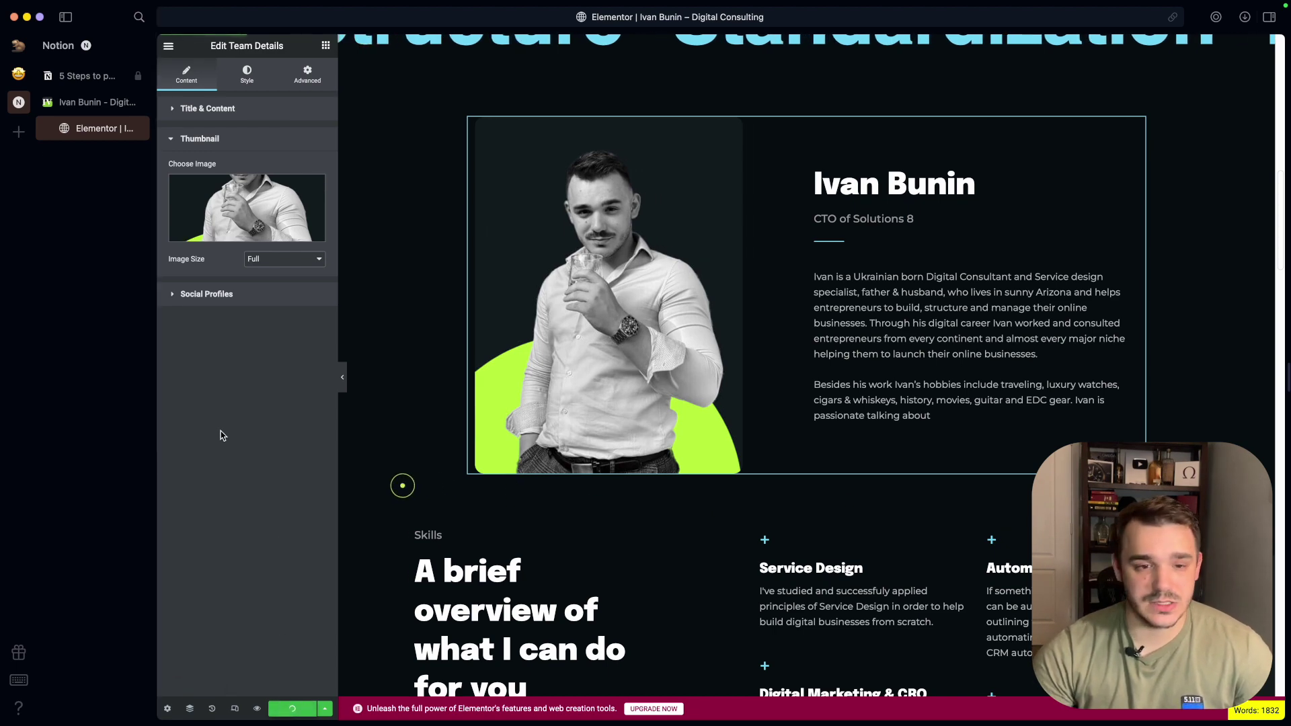
- Switch to Chrome, reload the live website and generate a Lighthouse report in Navigation mode for Mobile with all five categories
{"action": "key", "text": "super+Tab"}
{"action": "key", "text": "super+r"}
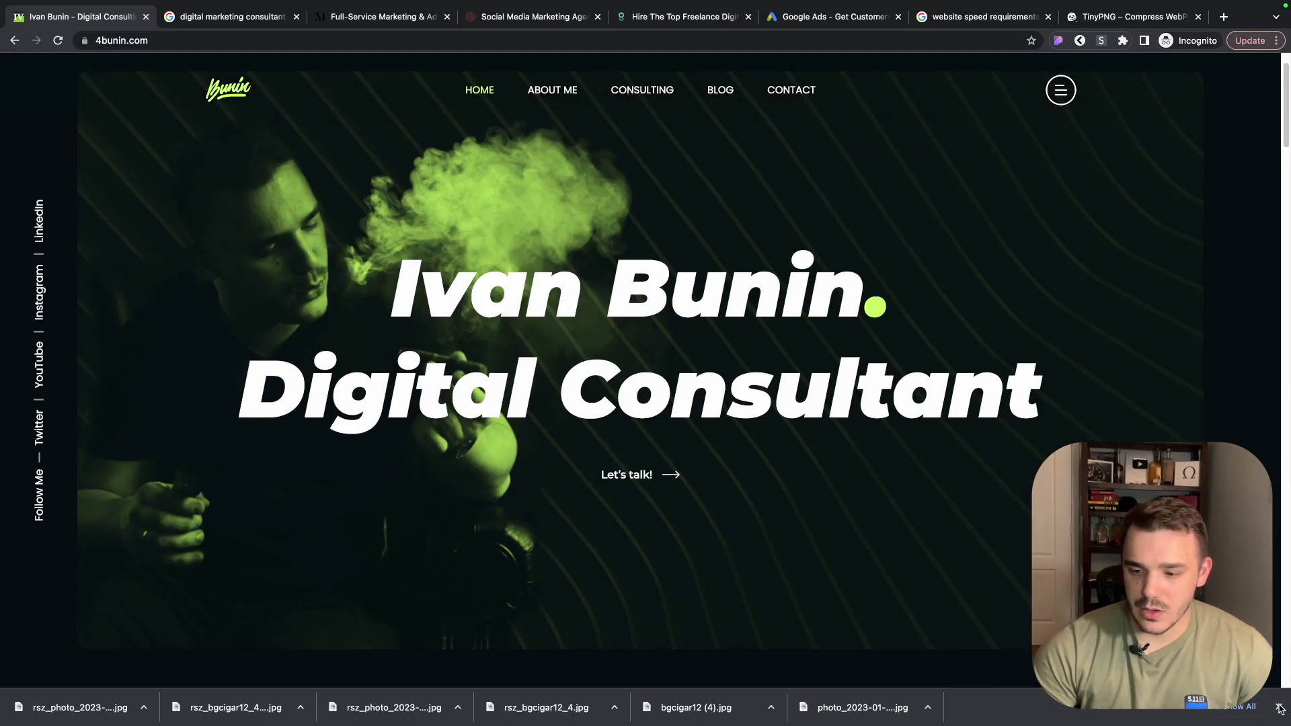
{"action": "left_click", "coordinate": [1280, 709]}
{"action": "right_click", "coordinate": [558, 194]}
{"action": "left_click", "coordinate": [605, 420]}
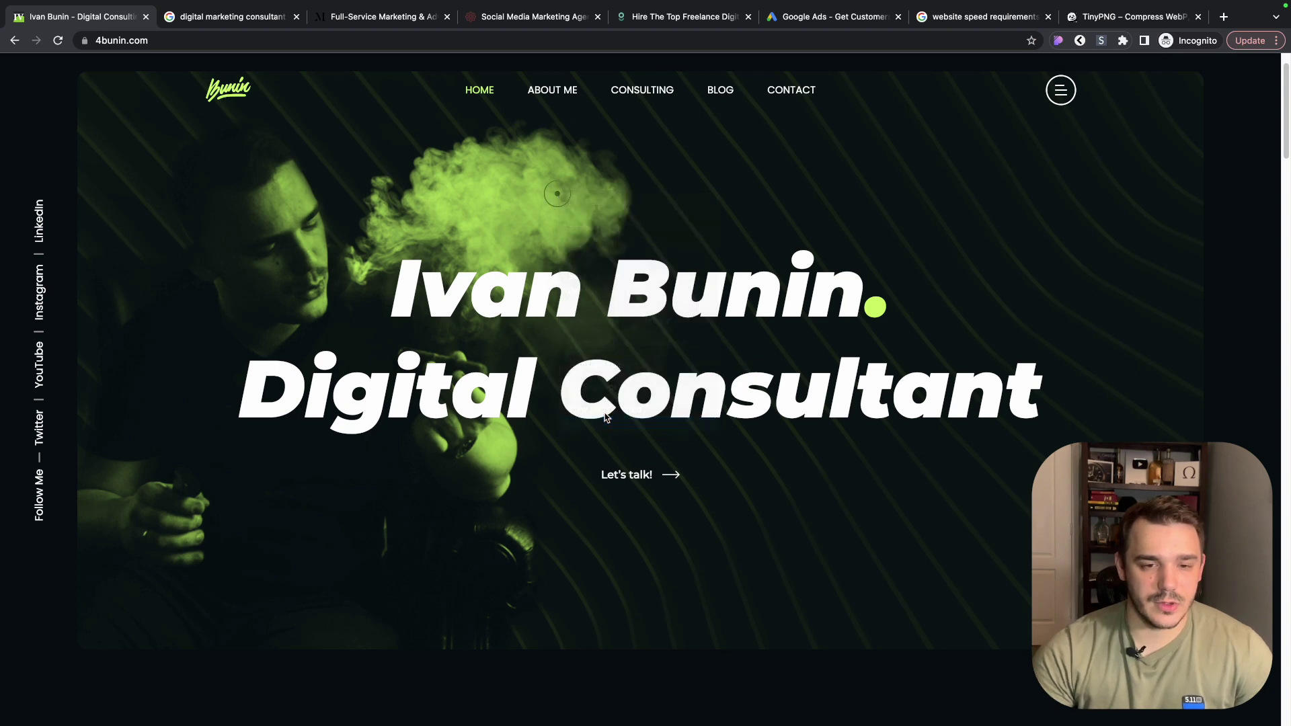
{"action": "left_click", "coordinate": [1058, 62]}
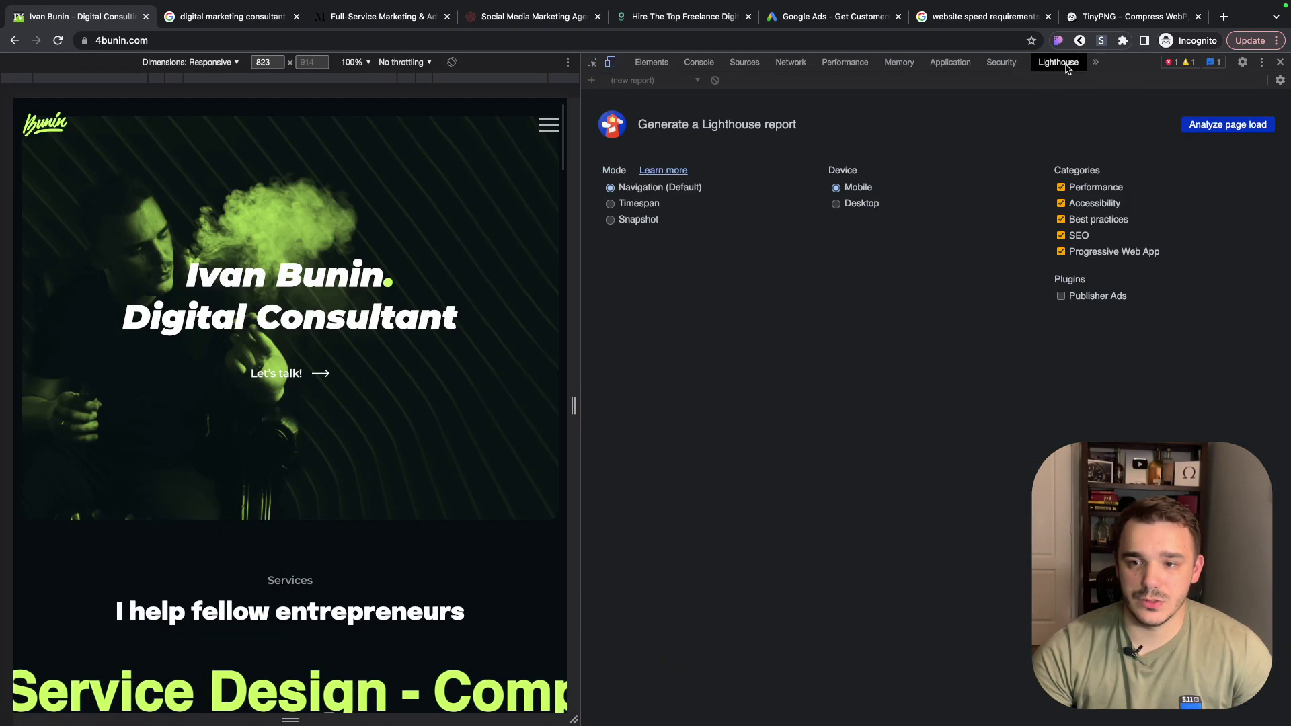
{"action": "left_click", "coordinate": [1210, 124]}
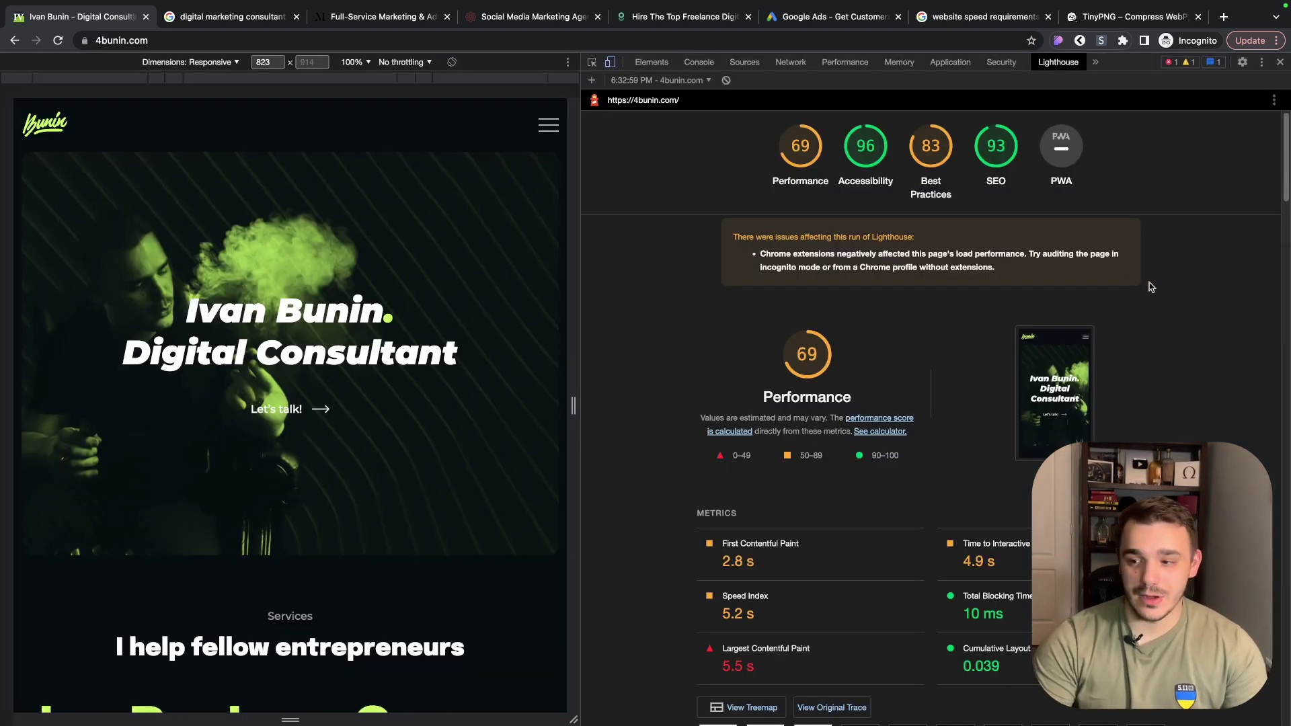
- Review the new Lighthouse report's performance score, Largest Contentful Paint and Time to Interactive
{"action": "scroll", "coordinate": [1148, 290], "scroll_direction": "down", "scroll_amount": 1}
{"action": "scroll", "coordinate": [1146, 295], "scroll_direction": "up", "scroll_amount": 1}
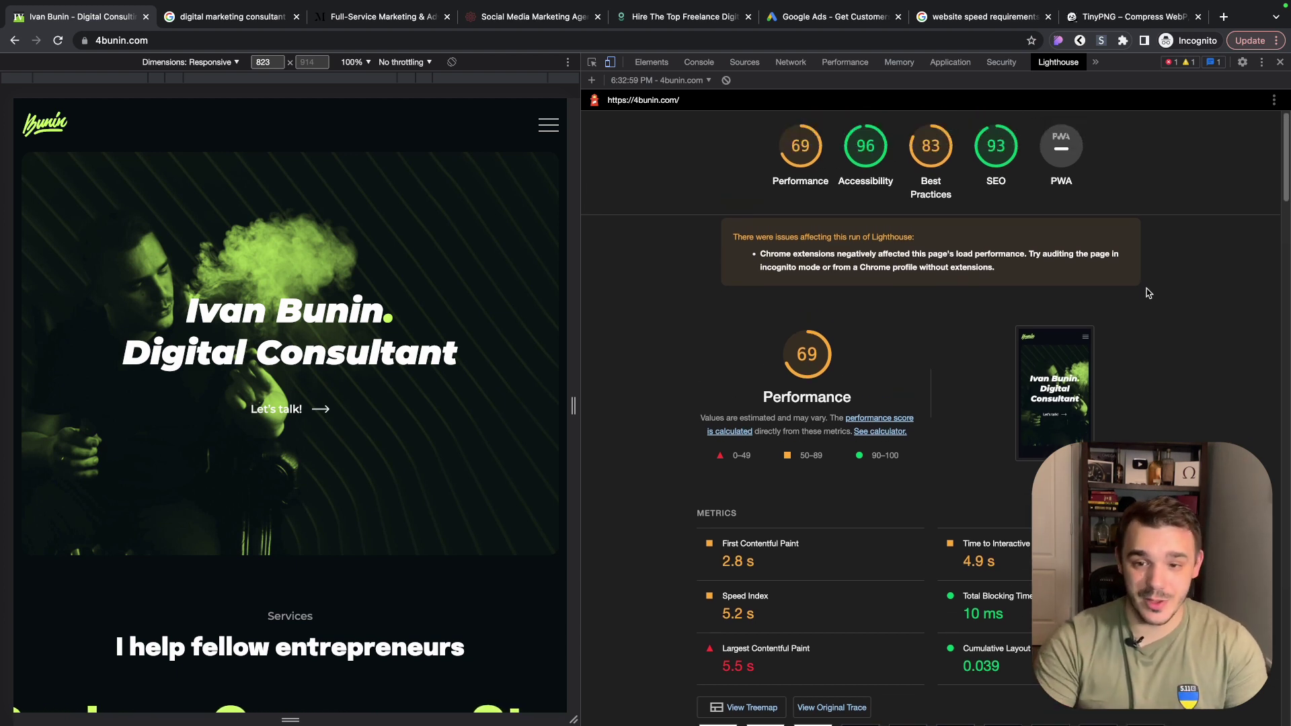
{"action": "scroll", "coordinate": [827, 461], "scroll_direction": "down", "scroll_amount": 2}
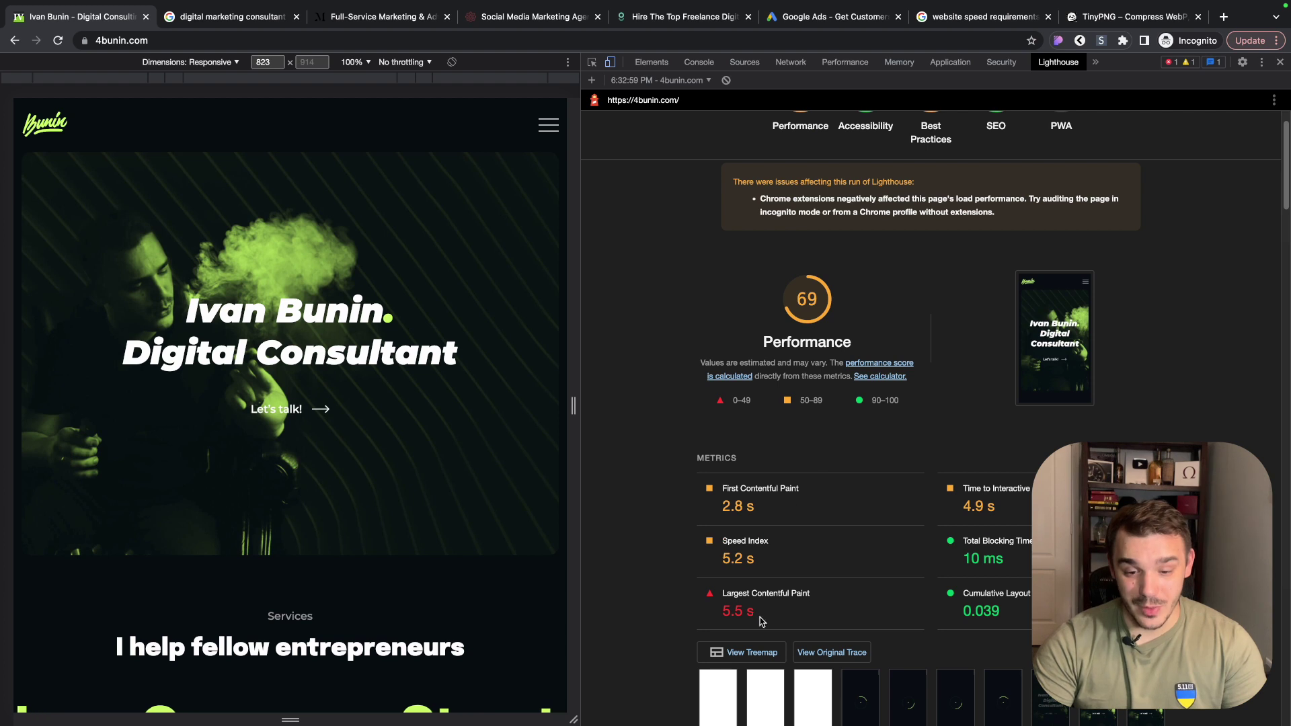
{"action": "left_click_drag", "start_coordinate": [722, 612], "coordinate": [788, 601]}
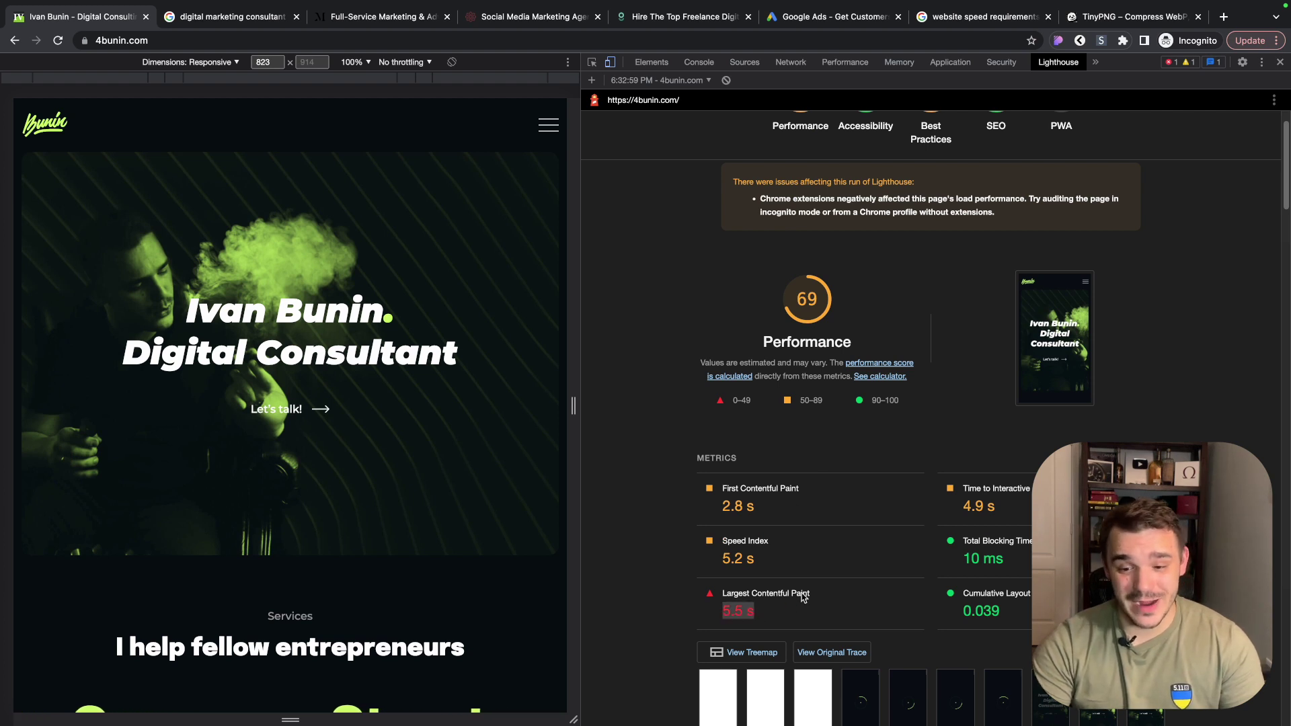
{"action": "left_click_drag", "start_coordinate": [962, 506], "coordinate": [1007, 511]}
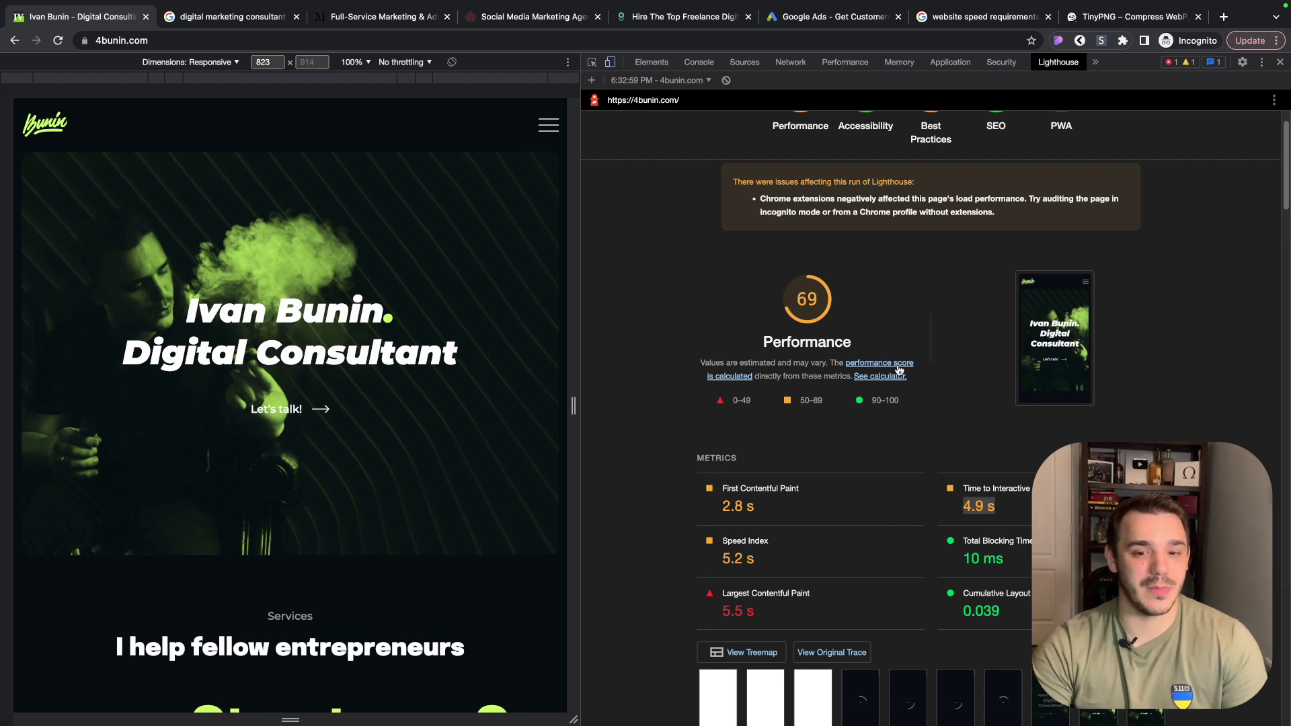
- Examine the Lighthouse report's metrics, opportunities and diagnostics for remaining causes of slow mobile loading
{"action": "left_click", "coordinate": [927, 323]}
{"action": "scroll", "coordinate": [945, 339], "scroll_direction": "down", "scroll_amount": 5}
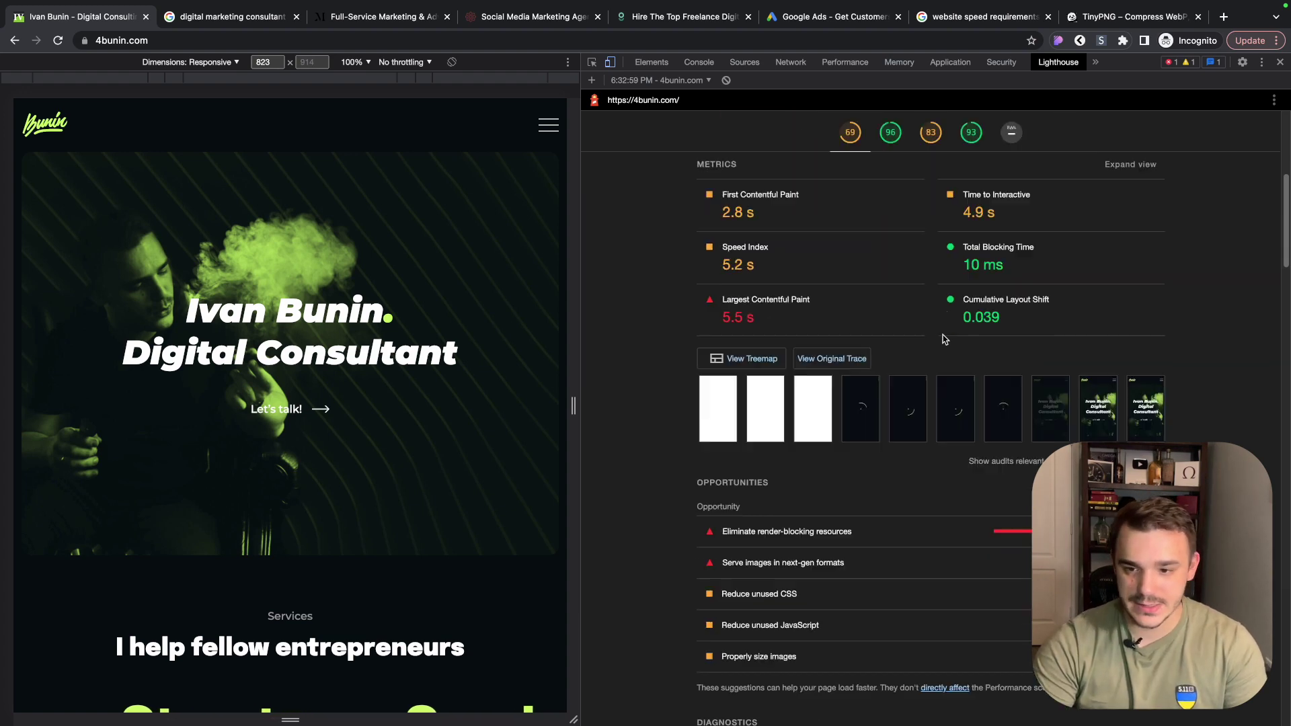
{"action": "scroll", "coordinate": [944, 339], "scroll_direction": "down", "scroll_amount": 3}
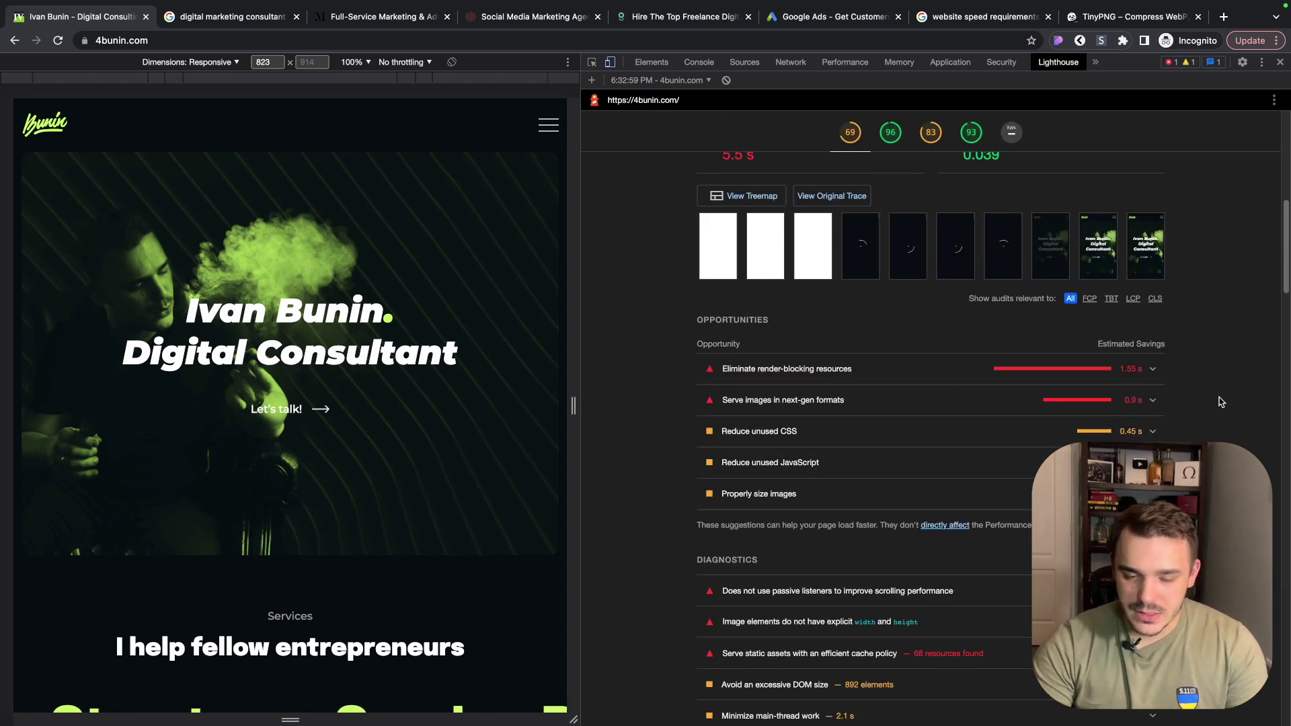
{"action": "scroll", "coordinate": [1171, 387], "scroll_direction": "up", "scroll_amount": 8}
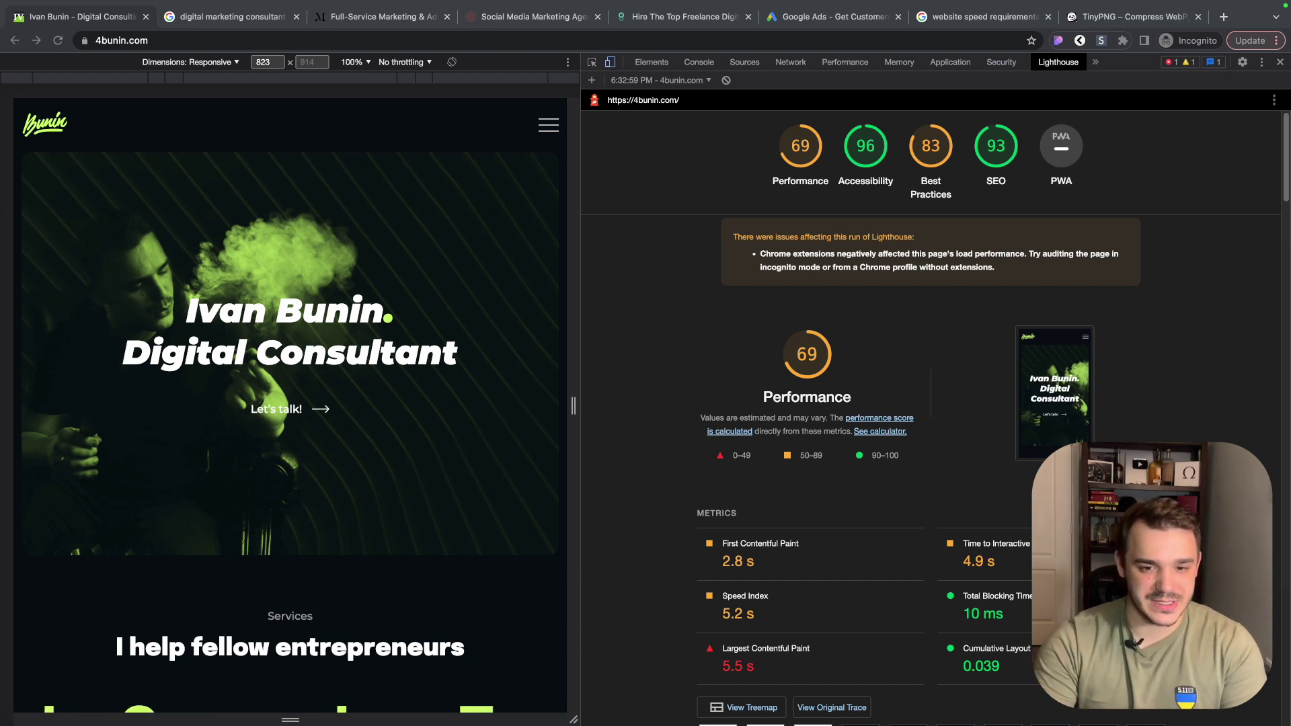
- Switch to the WordPress dashboard, open the installed plugins list and deactivate All-in-One WP Migration
{"action": "left_click", "coordinate": [683, 331]}
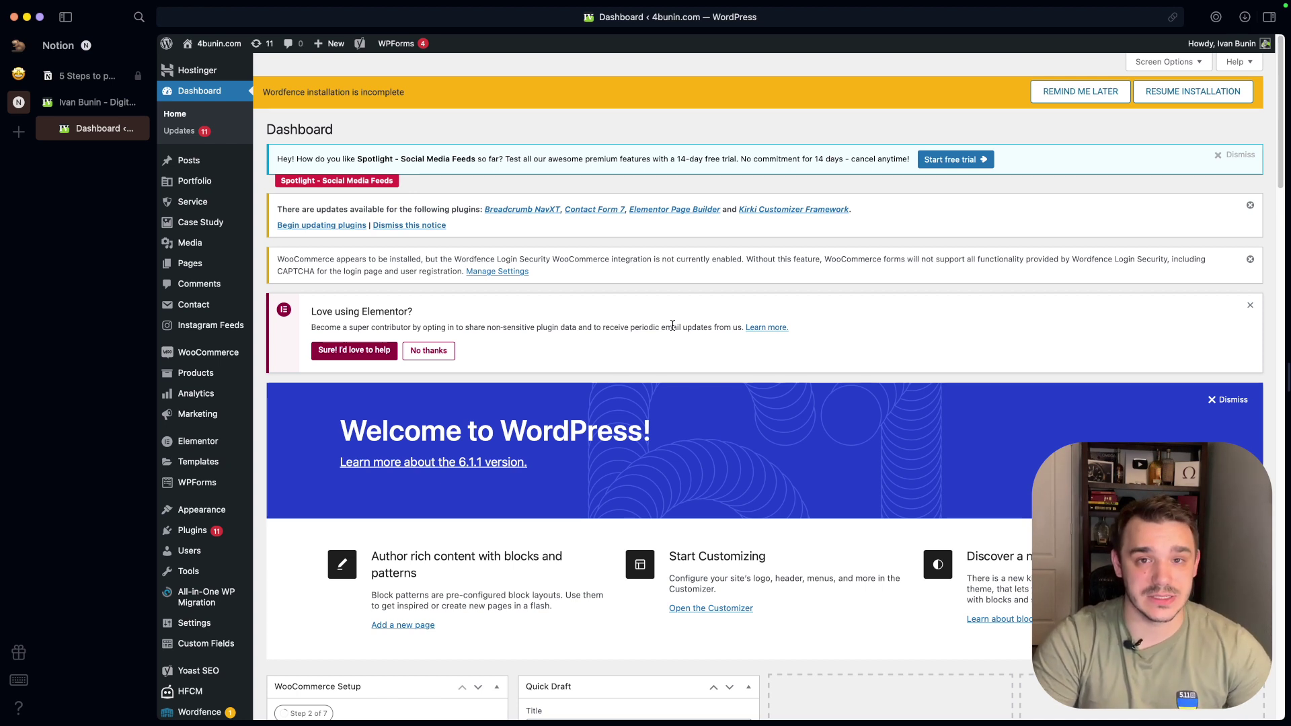
{"action": "left_click", "coordinate": [191, 533]}
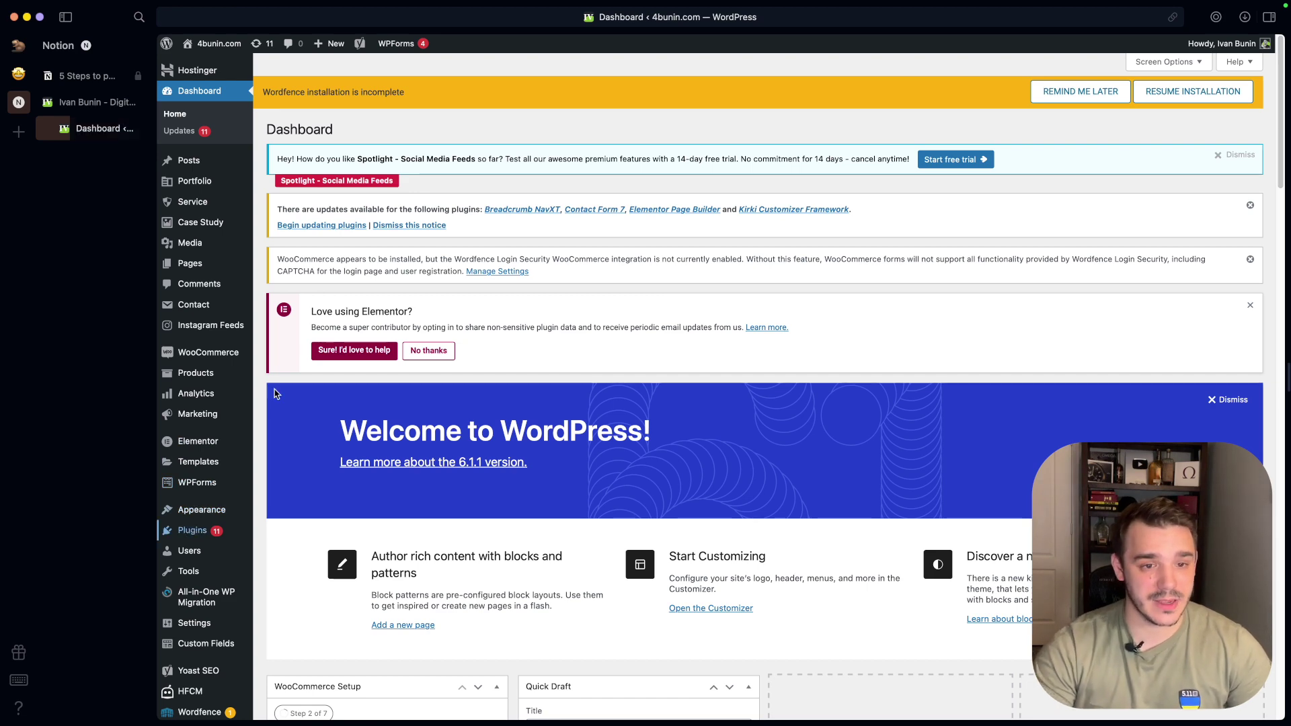
{"action": "scroll", "coordinate": [420, 301], "scroll_direction": "down", "scroll_amount": 3}
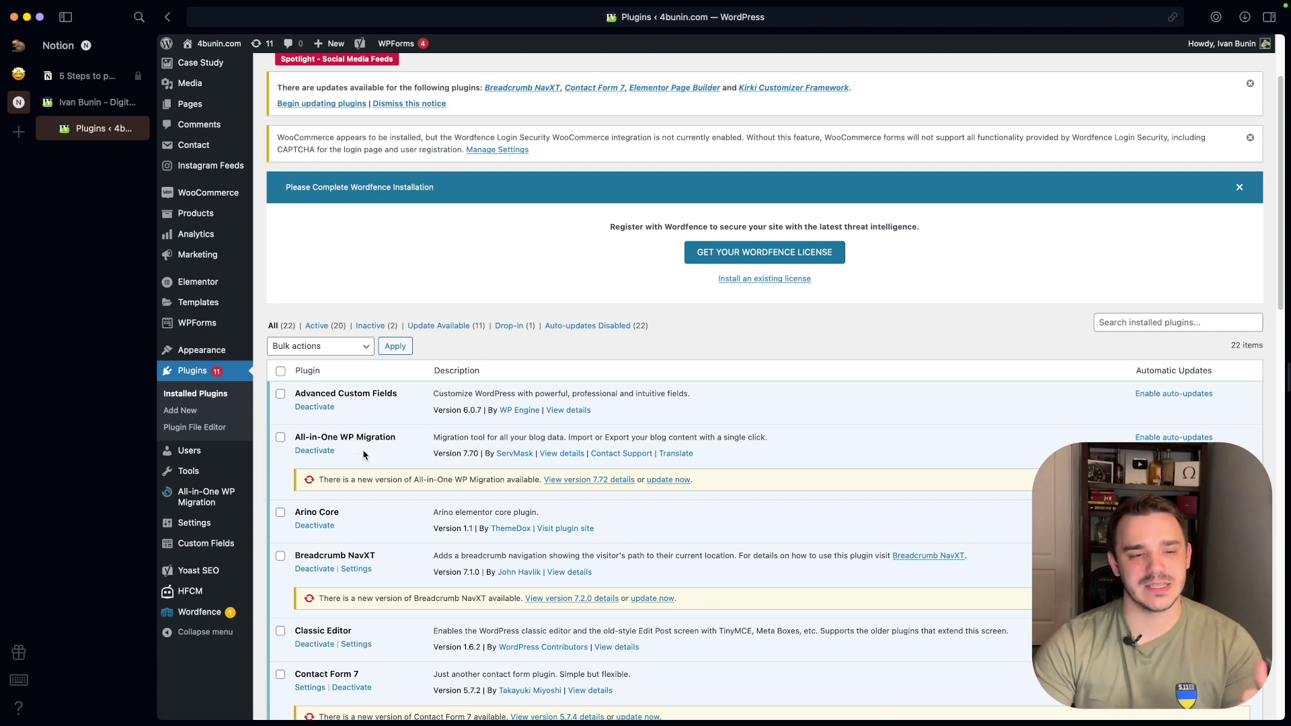
{"action": "left_click_drag", "start_coordinate": [321, 437], "coordinate": [384, 441]}
{"action": "left_click", "coordinate": [396, 442]}
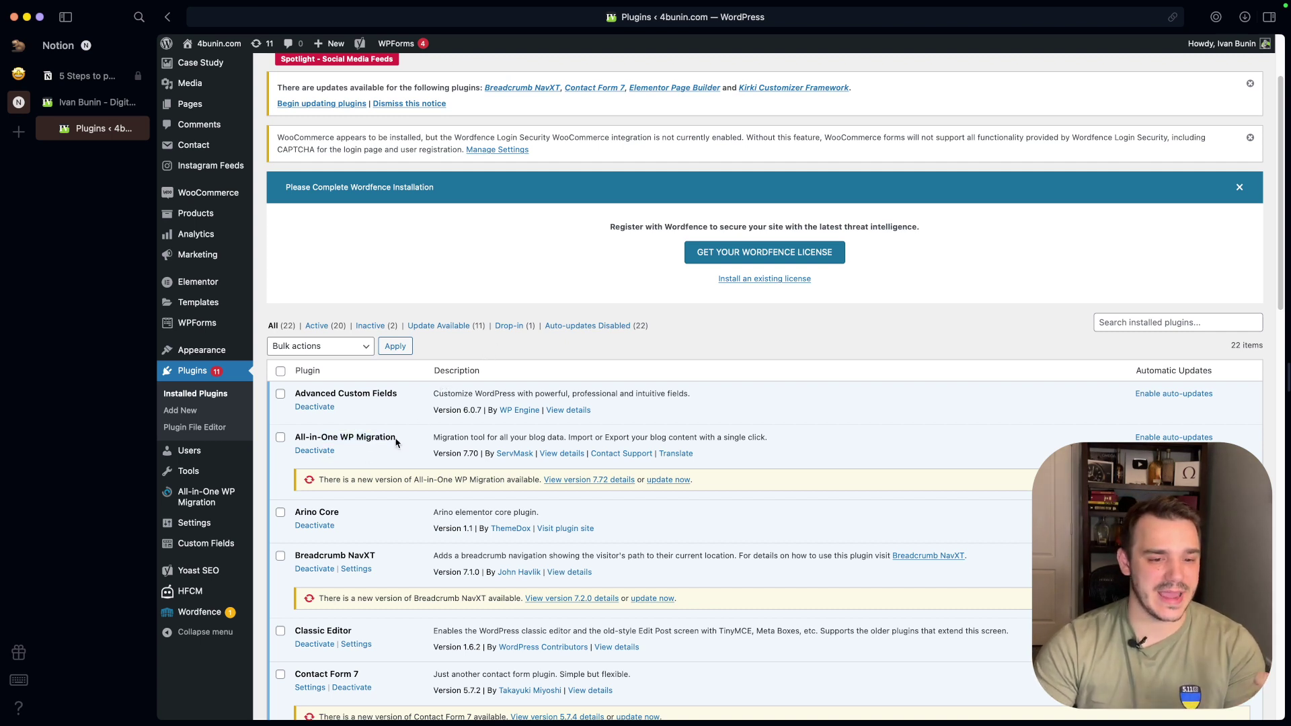
{"action": "left_click", "coordinate": [328, 454]}
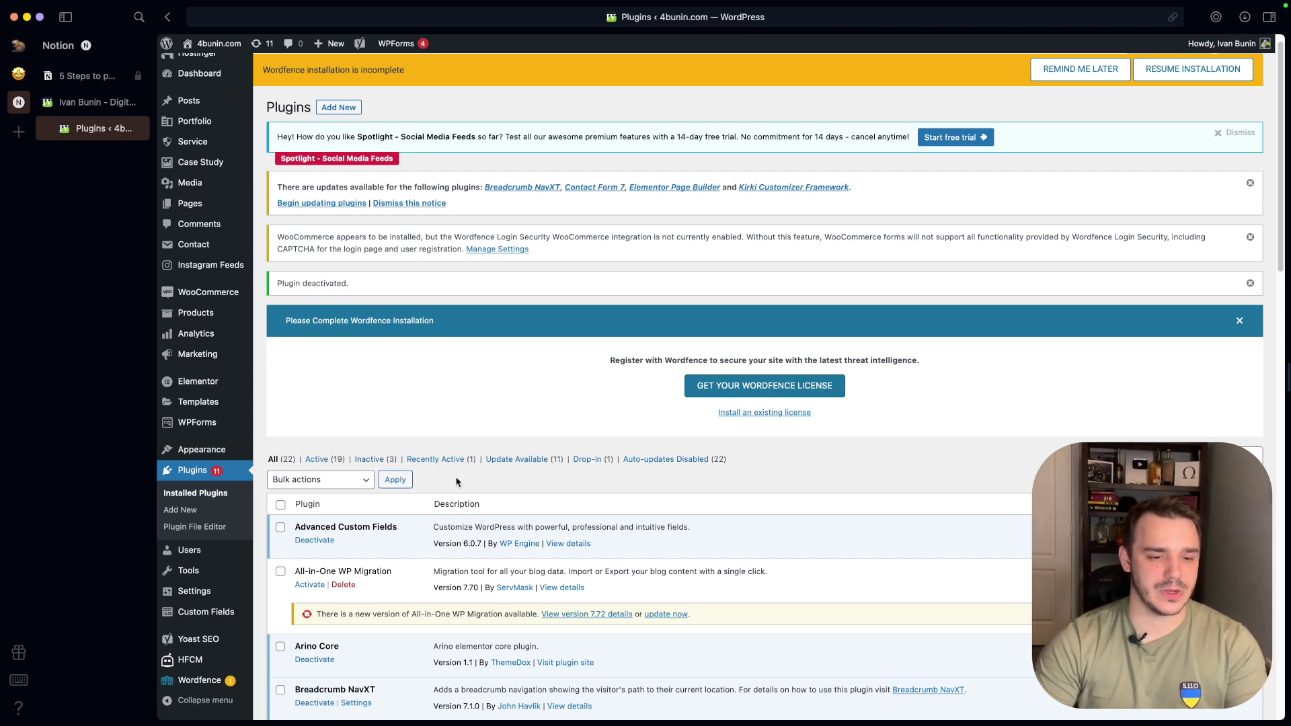
- Deactivate the Contact Form 7 and Duplicate Page plugins
{"action": "scroll", "coordinate": [455, 482], "scroll_direction": "down", "scroll_amount": 1}
{"action": "scroll", "coordinate": [450, 471], "scroll_direction": "down", "scroll_amount": 1}
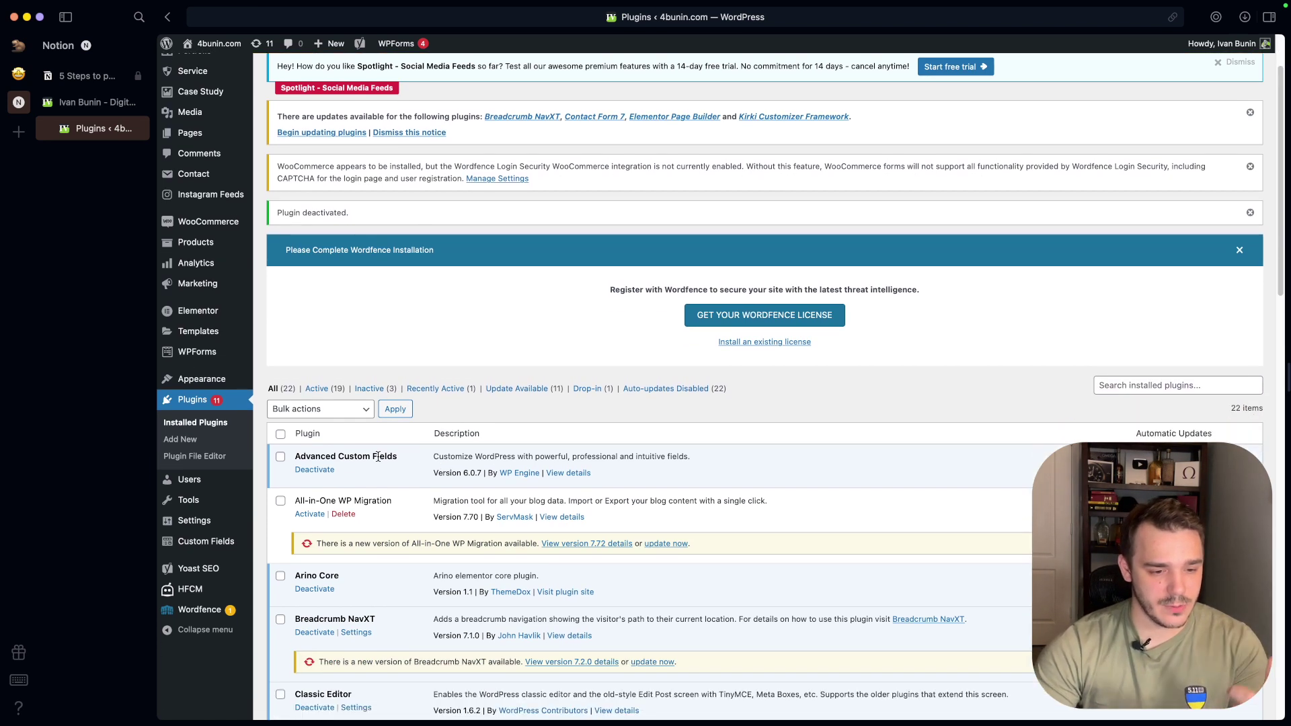
{"action": "scroll", "coordinate": [377, 457], "scroll_direction": "down", "scroll_amount": 2}
{"action": "scroll", "coordinate": [319, 434], "scroll_direction": "down", "scroll_amount": 3}
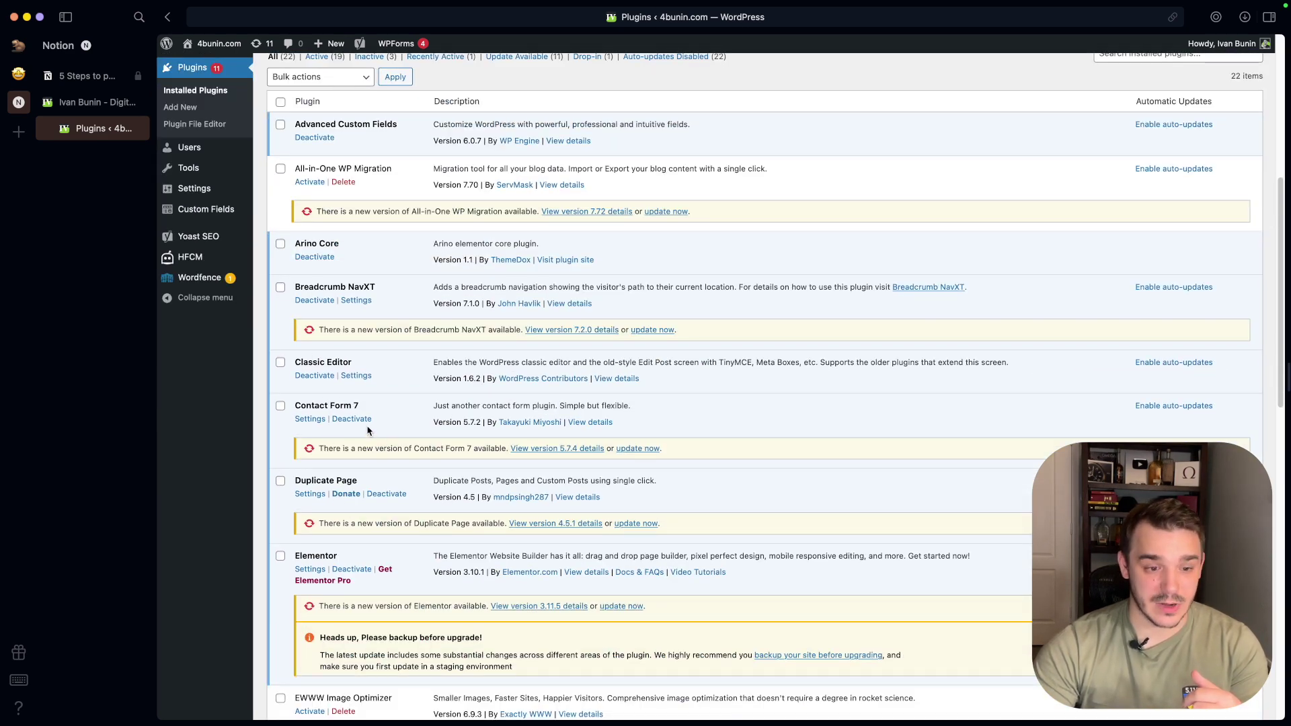
{"action": "left_click", "coordinate": [361, 426]}
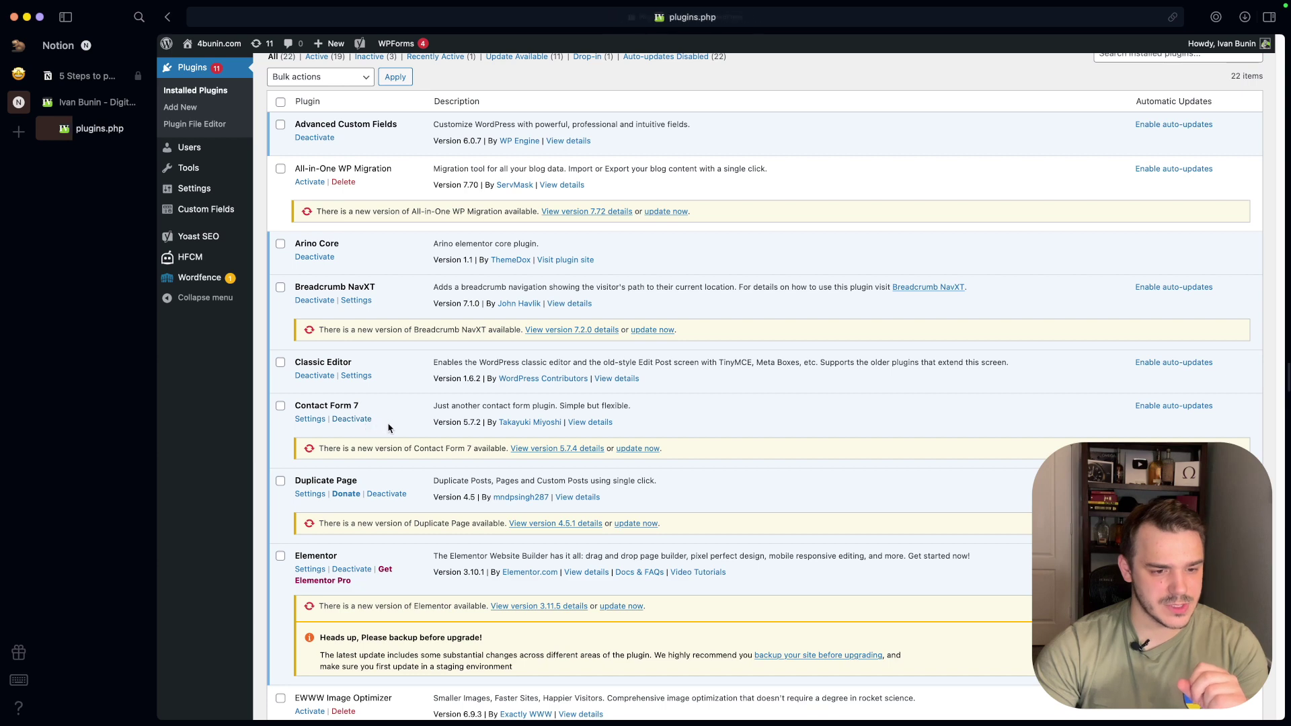
{"action": "scroll", "coordinate": [449, 434], "scroll_direction": "down", "scroll_amount": 10}
{"action": "scroll", "coordinate": [403, 404], "scroll_direction": "up", "scroll_amount": 1}
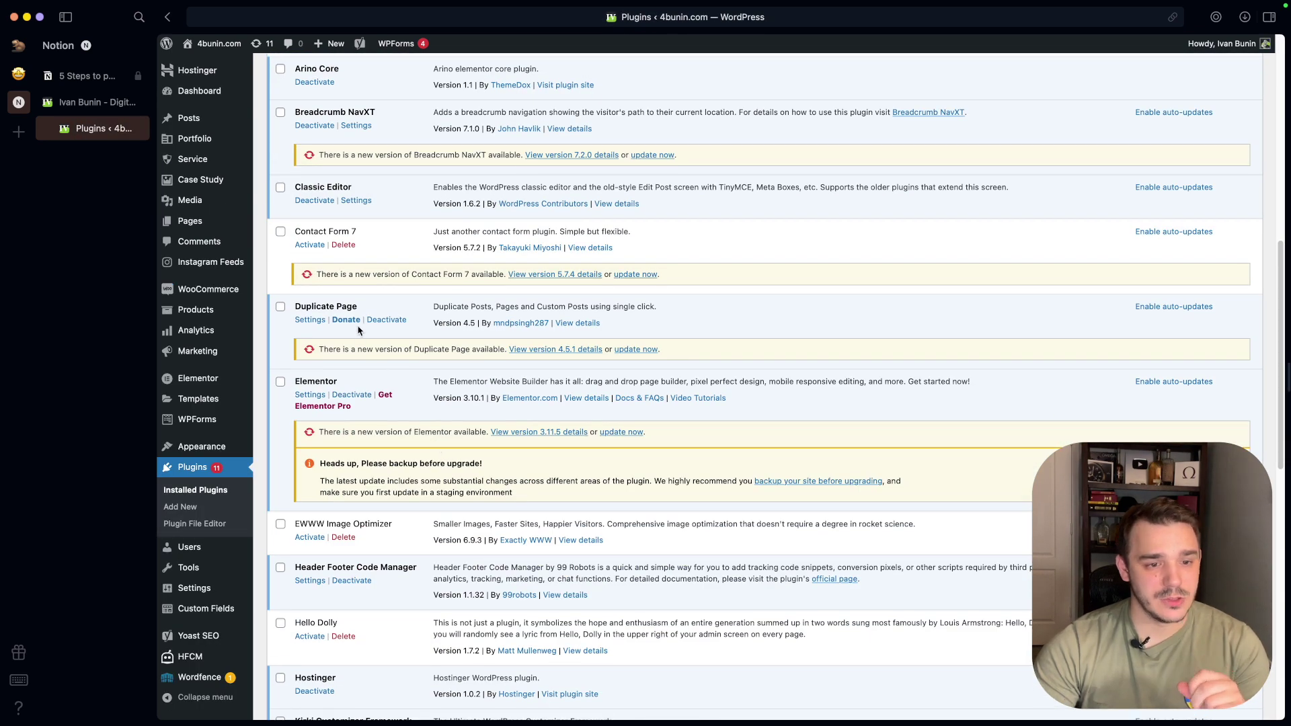
{"action": "left_click", "coordinate": [399, 324]}
- Delete the inactive EWWW Image Optimizer plugin from the site
{"action": "scroll", "coordinate": [377, 410], "scroll_direction": "down", "scroll_amount": 5}
{"action": "scroll", "coordinate": [377, 410], "scroll_direction": "down", "scroll_amount": 5}
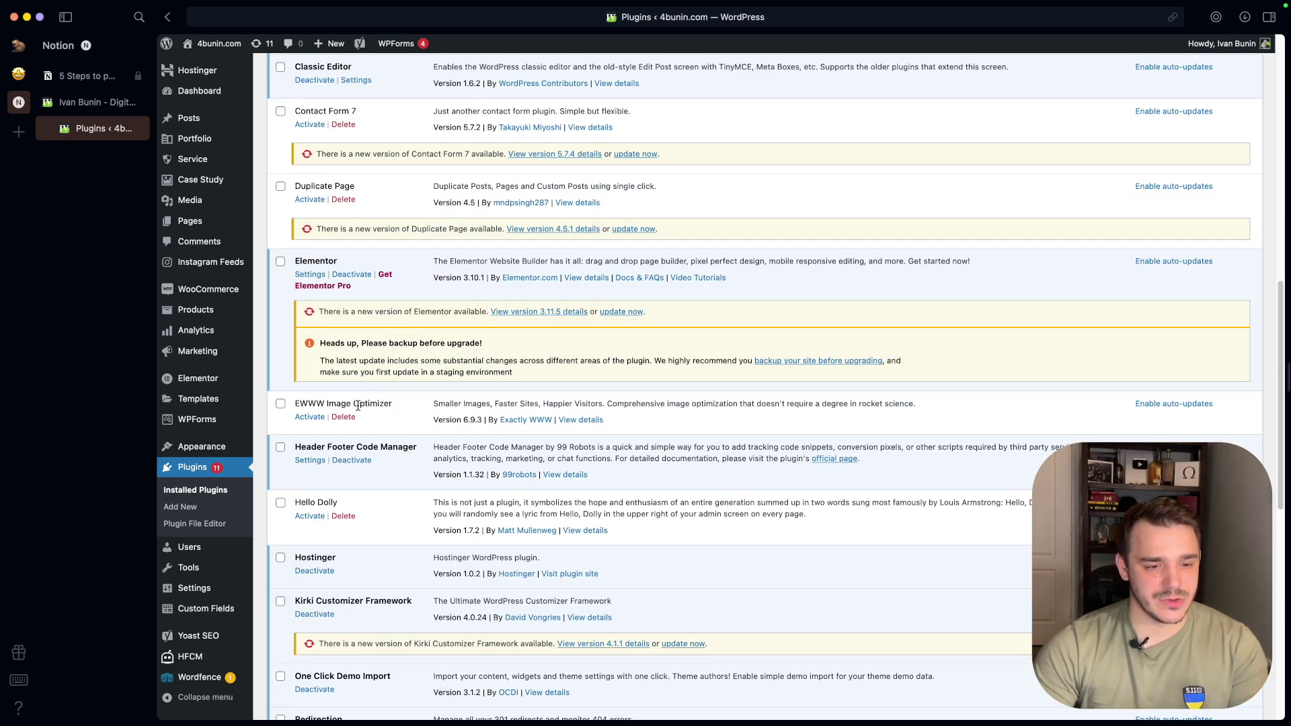
{"action": "triple_click", "coordinate": [377, 403]}
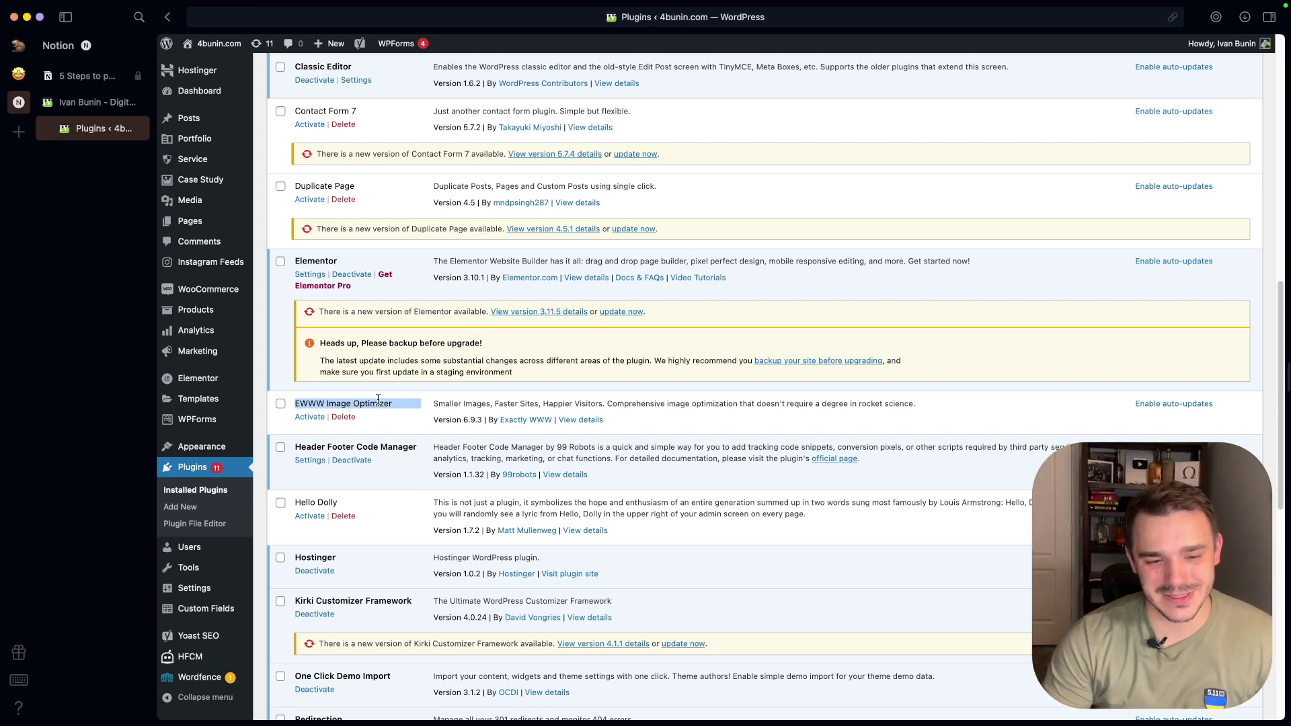
{"action": "triple_click", "coordinate": [448, 403]}
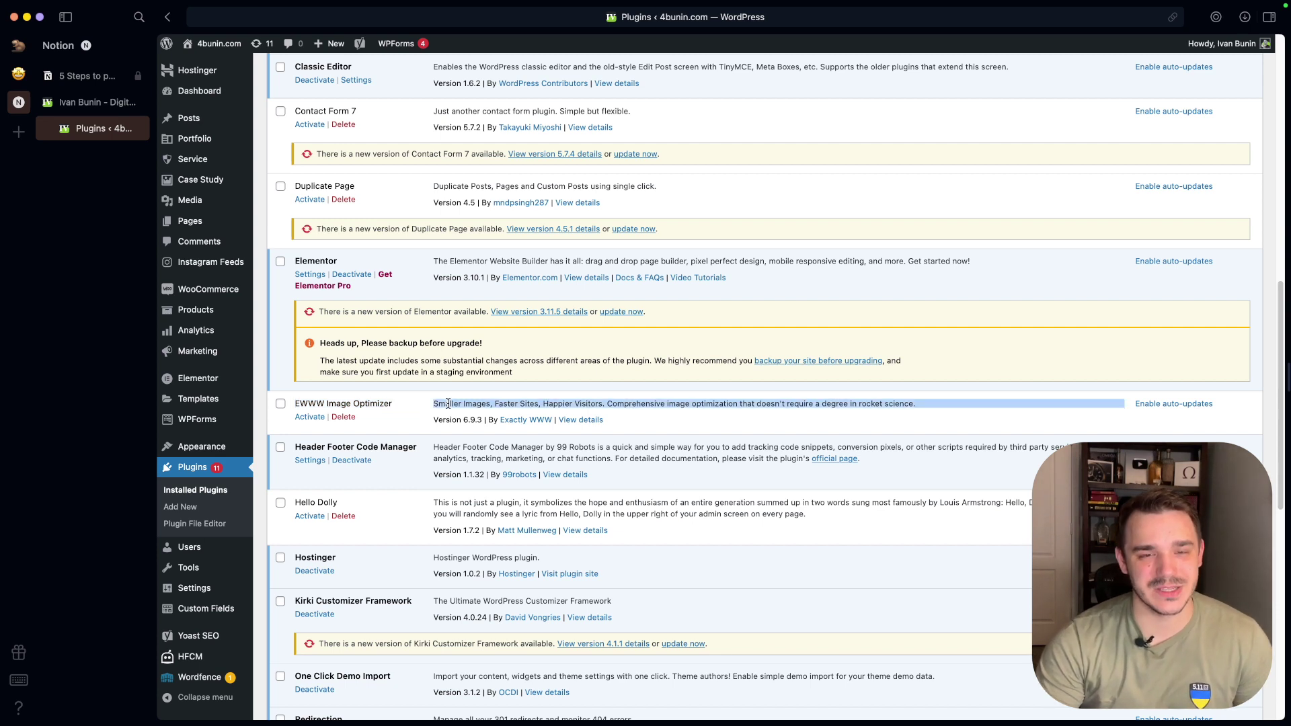
{"action": "left_click", "coordinate": [455, 402]}
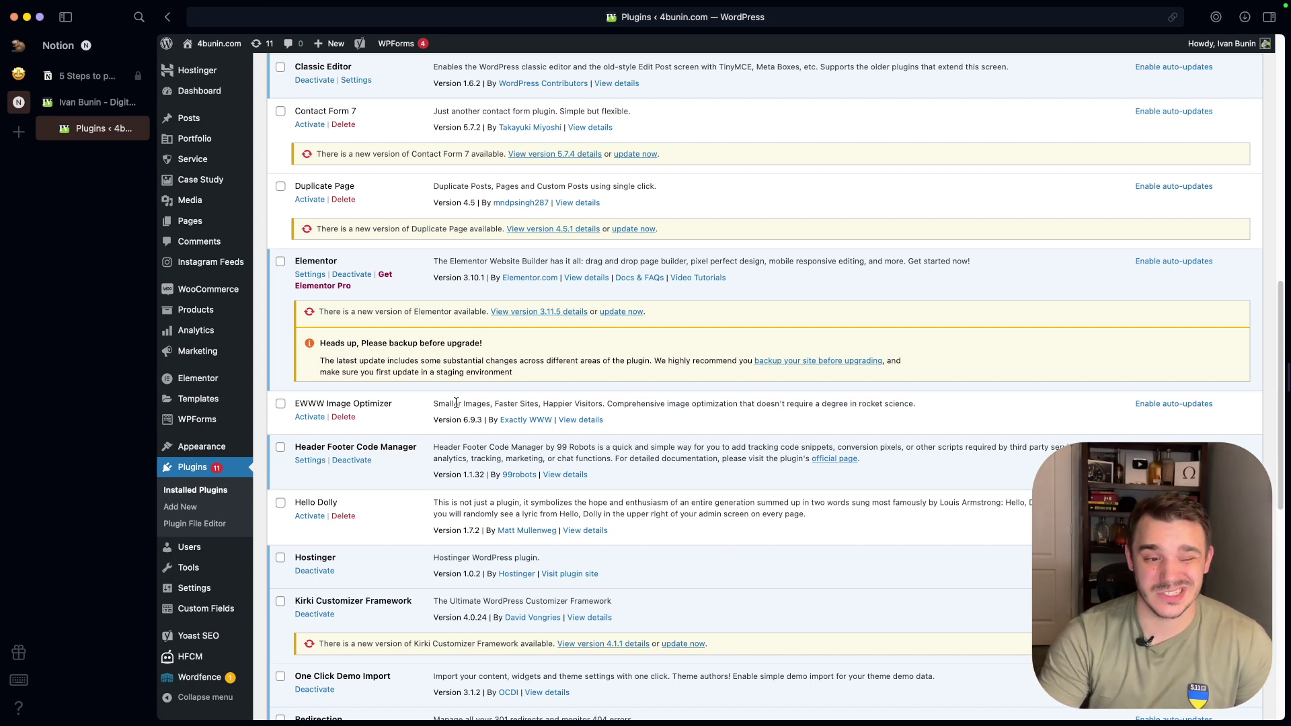
{"action": "left_click", "coordinate": [344, 417]}
{"action": "left_click", "coordinate": [613, 413]}
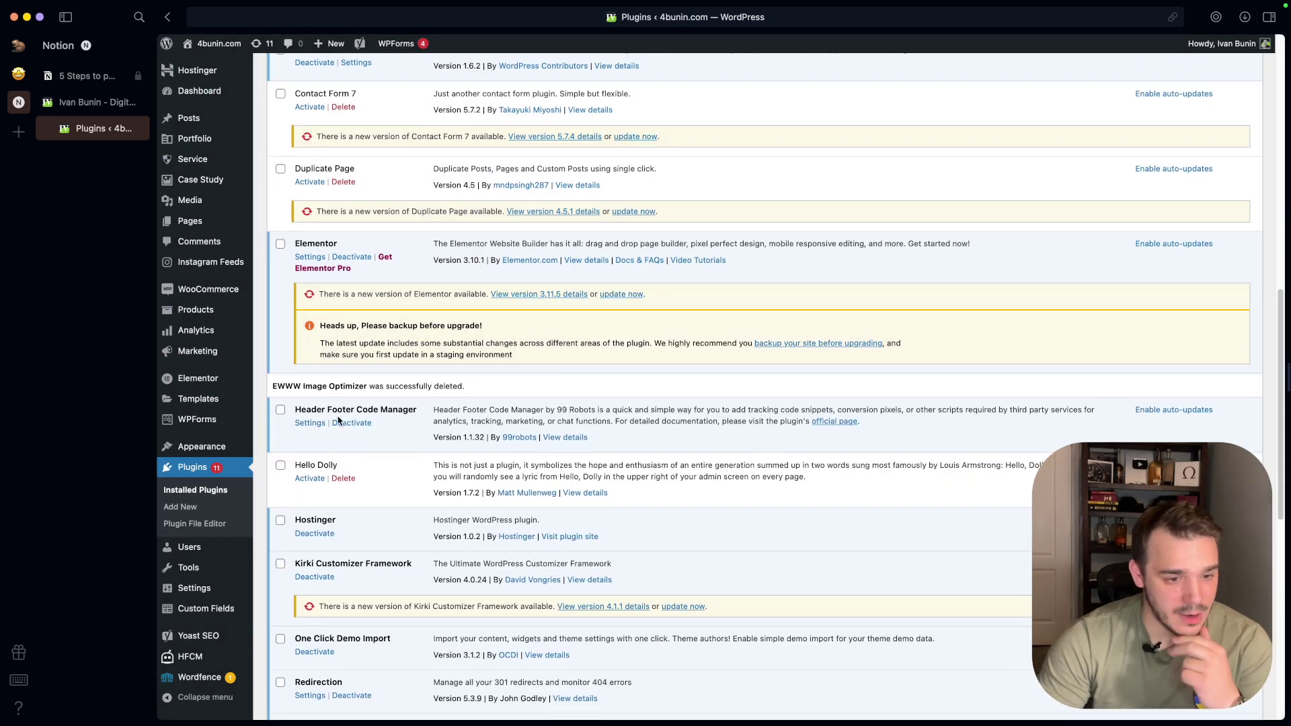
- Delete the inactive Hello Dolly plugin from the site
{"action": "scroll", "coordinate": [410, 425], "scroll_direction": "down", "scroll_amount": 2}
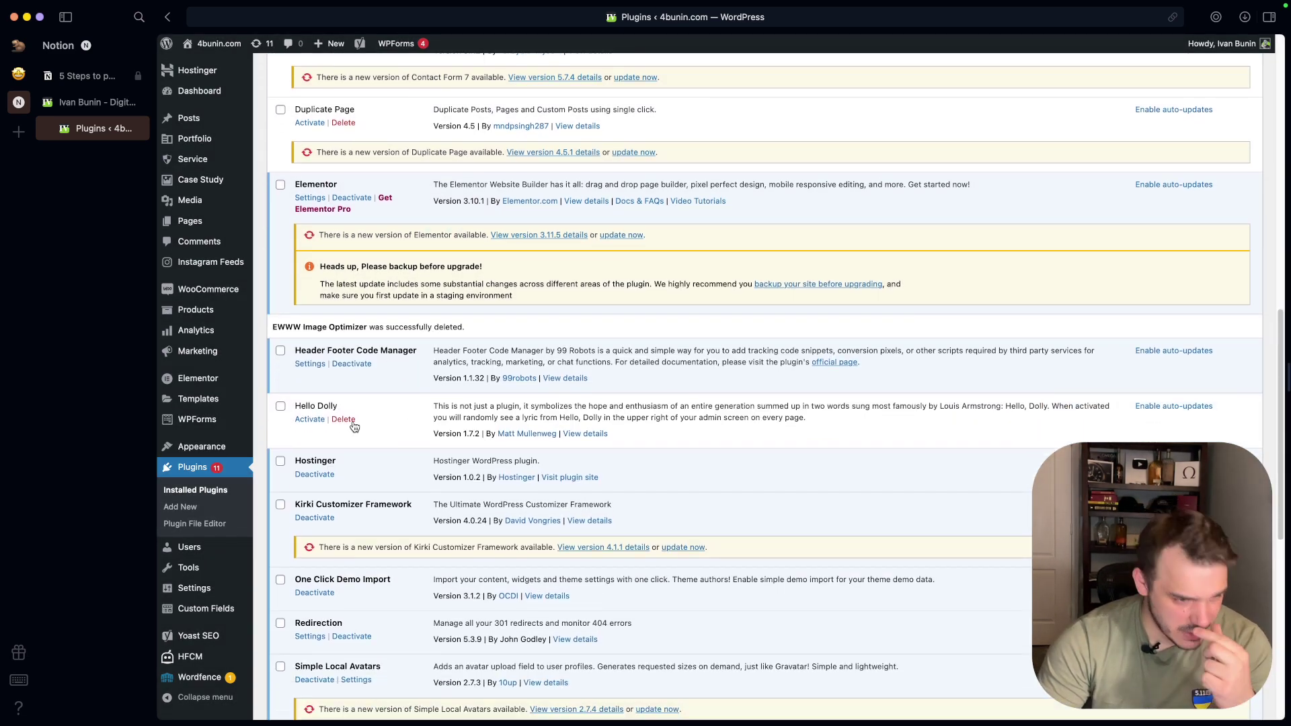
{"action": "left_click", "coordinate": [343, 419]}
{"action": "left_click", "coordinate": [733, 410]}
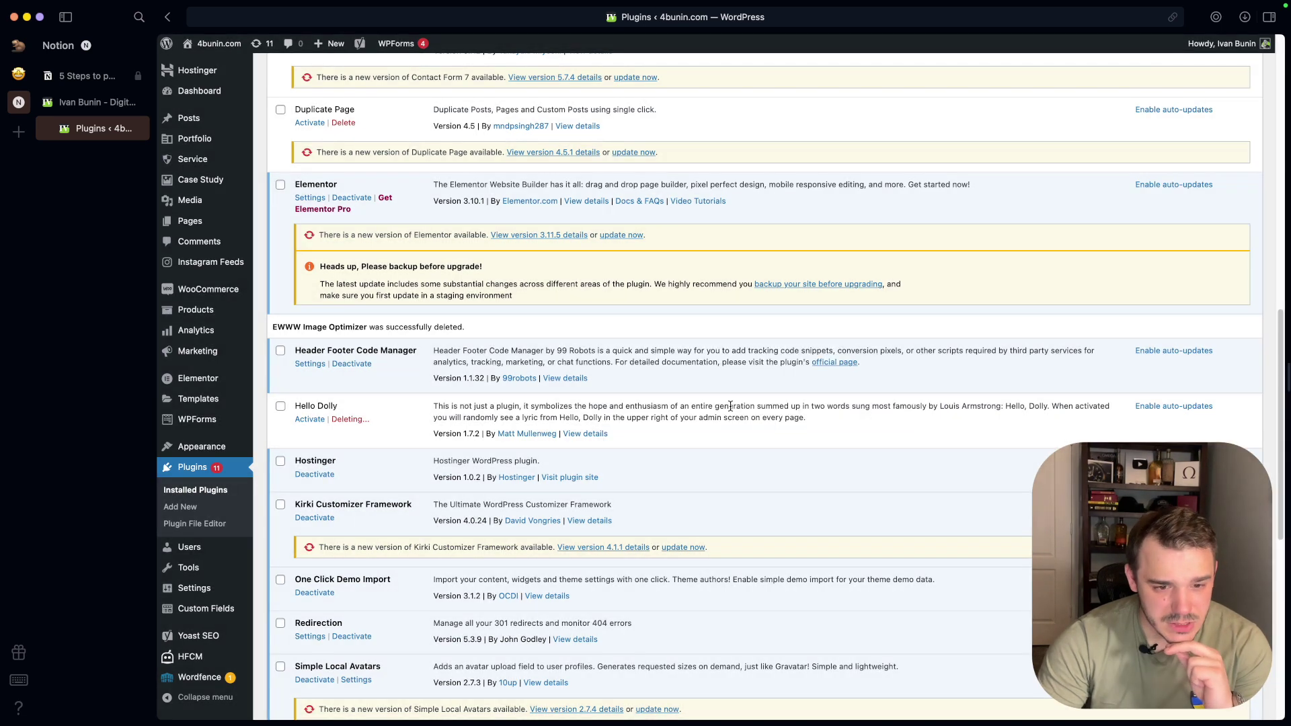
- Go through the following installed plugins and deactivate One Click Demo Import
{"action": "scroll", "coordinate": [649, 437], "scroll_direction": "down", "scroll_amount": 2}
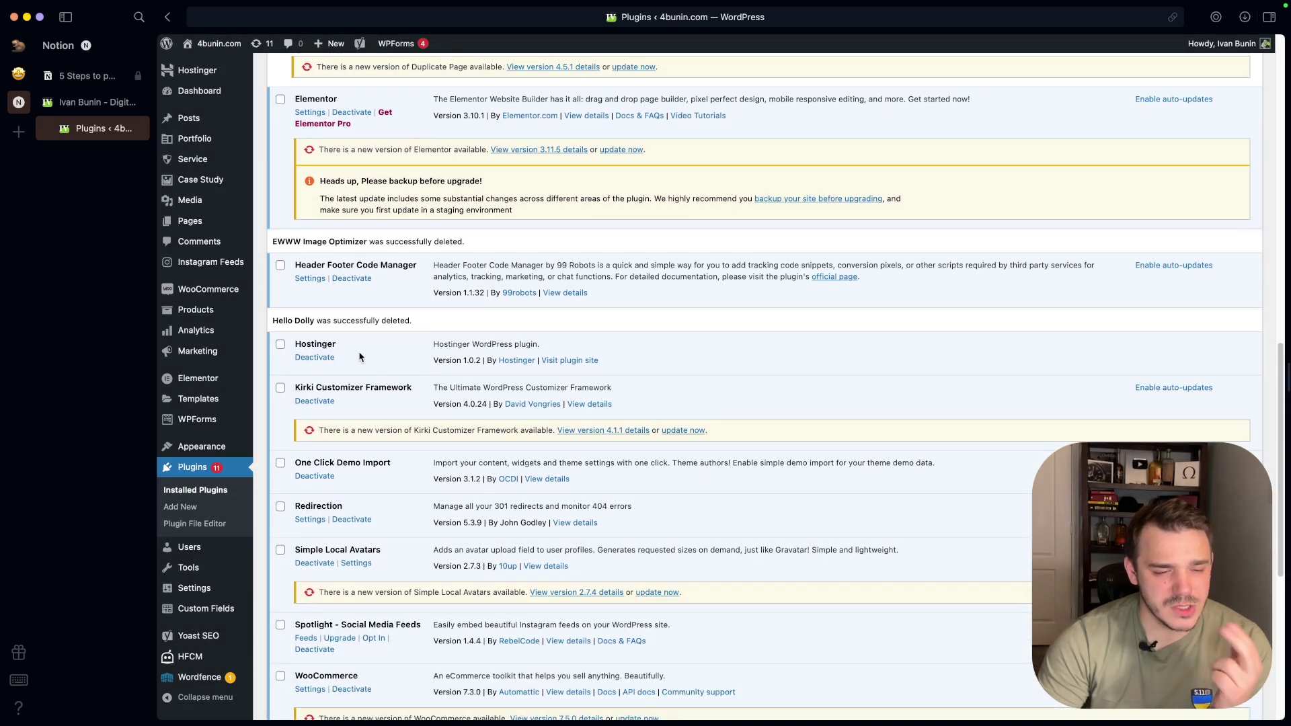
{"action": "scroll", "coordinate": [353, 403], "scroll_direction": "down", "scroll_amount": 1}
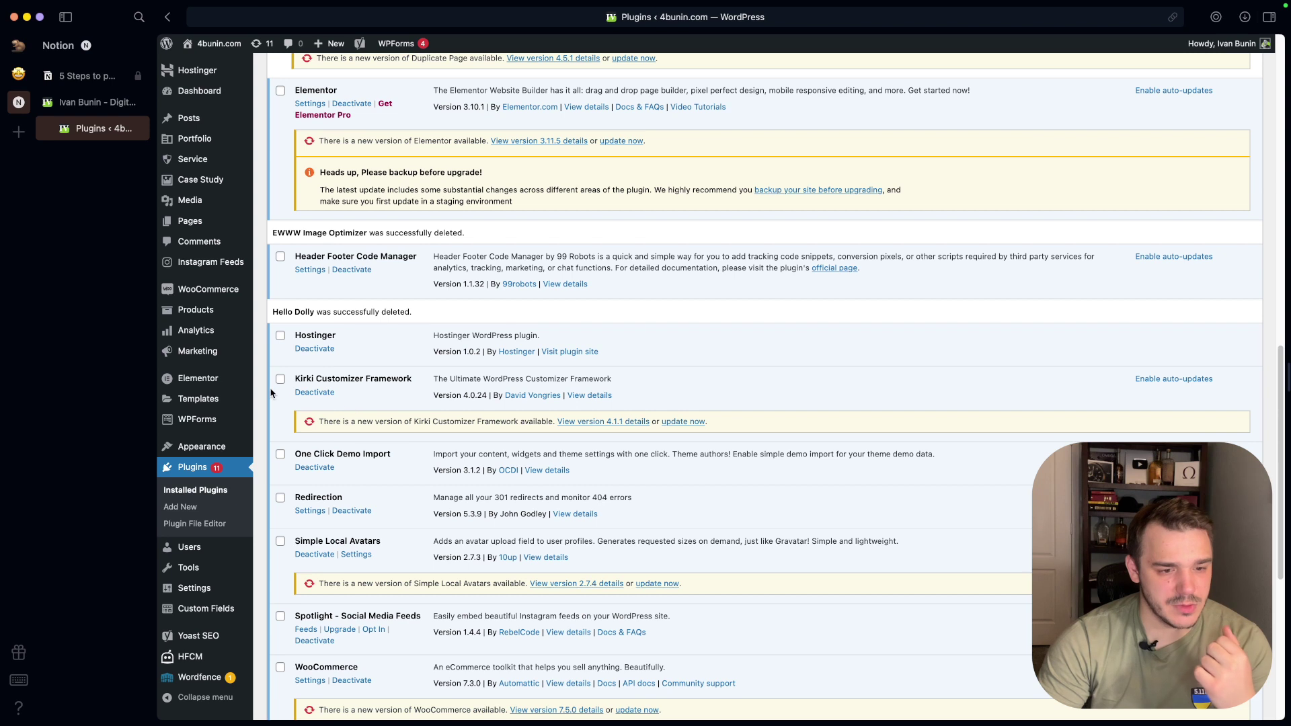
{"action": "scroll", "coordinate": [418, 393], "scroll_direction": "down", "scroll_amount": 1}
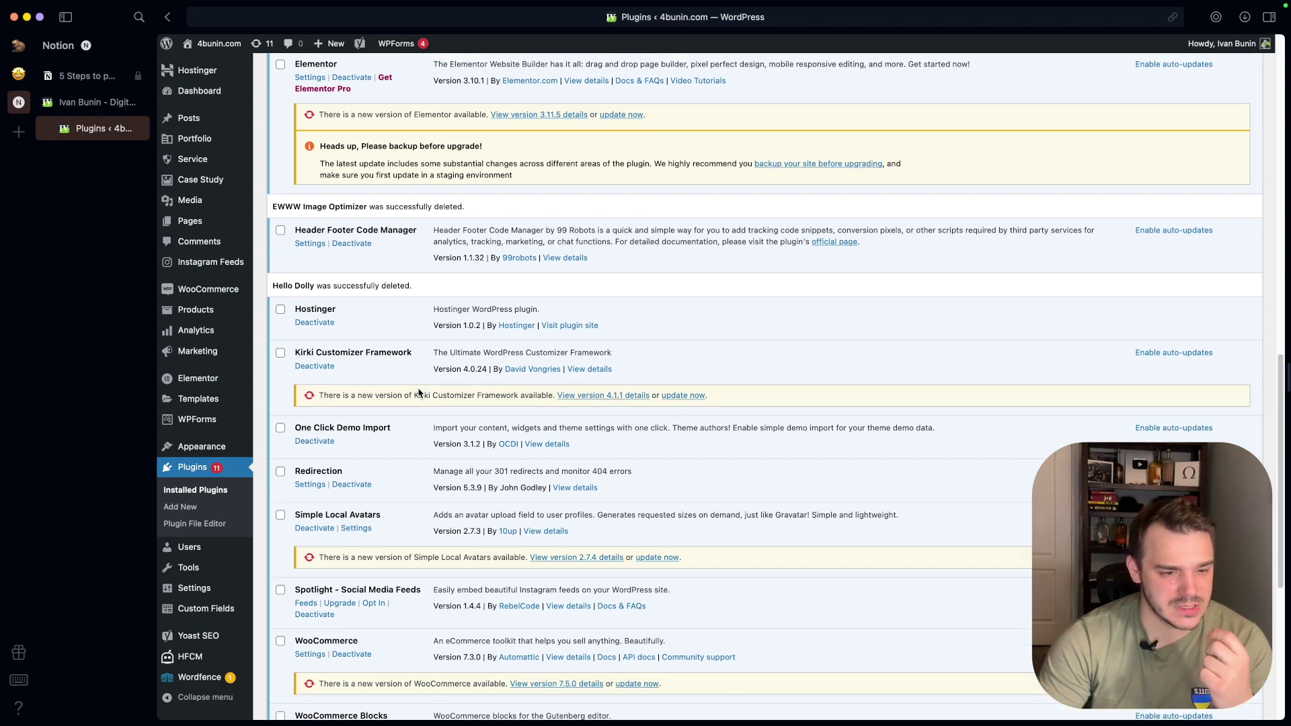
{"action": "scroll", "coordinate": [418, 394], "scroll_direction": "down", "scroll_amount": 1}
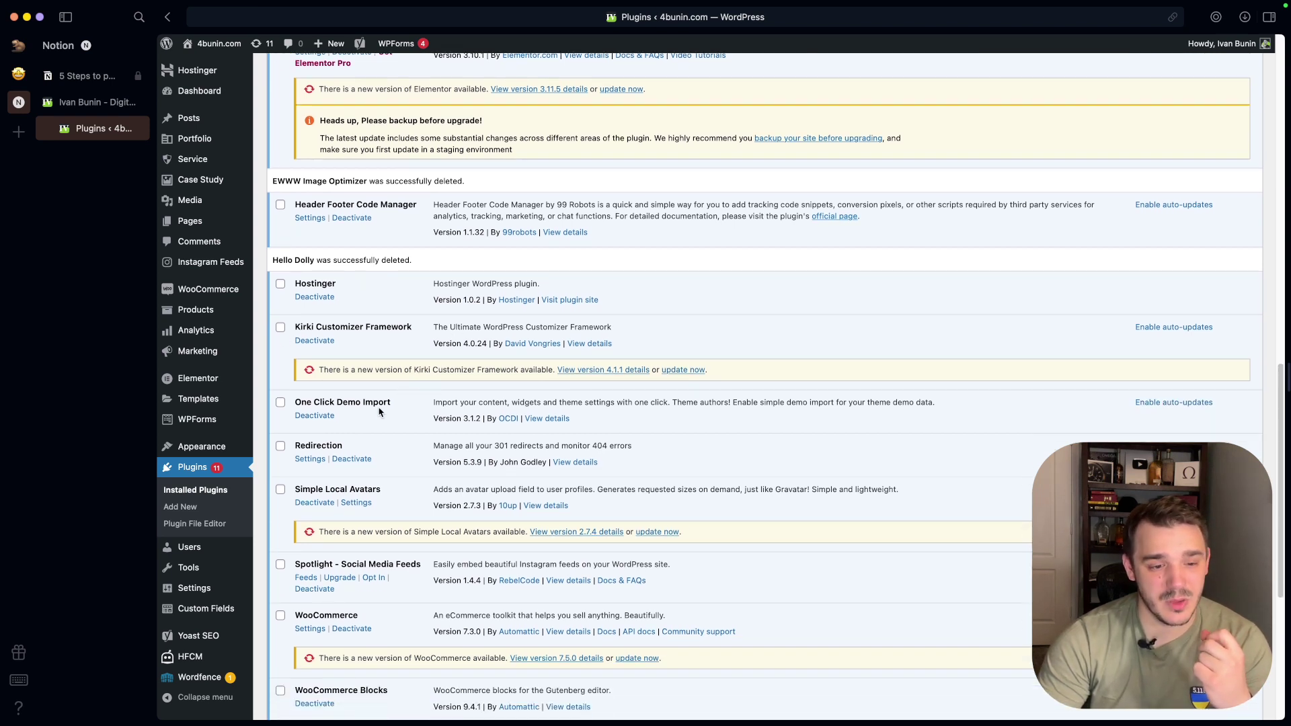
{"action": "left_click", "coordinate": [313, 416]}
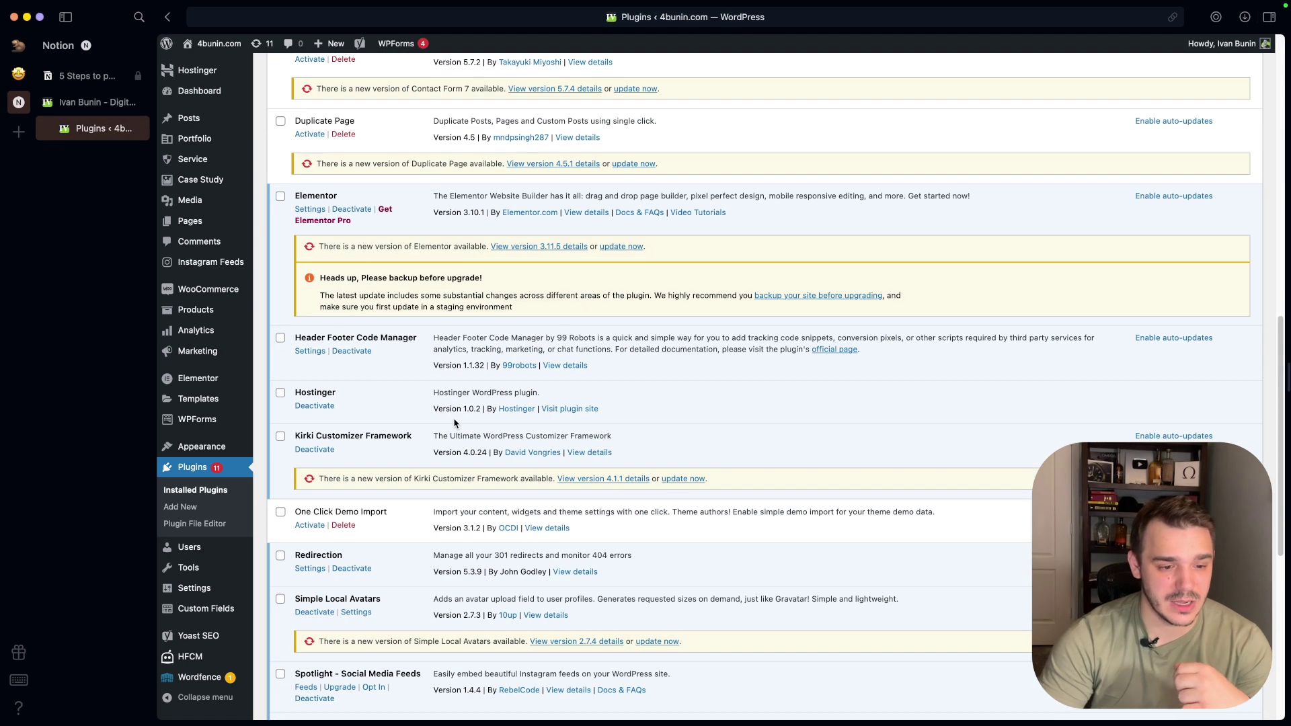
- Deactivate the WooCommerce and WooCommerce Blocks plugins
{"action": "scroll", "coordinate": [453, 422], "scroll_direction": "down", "scroll_amount": 5}
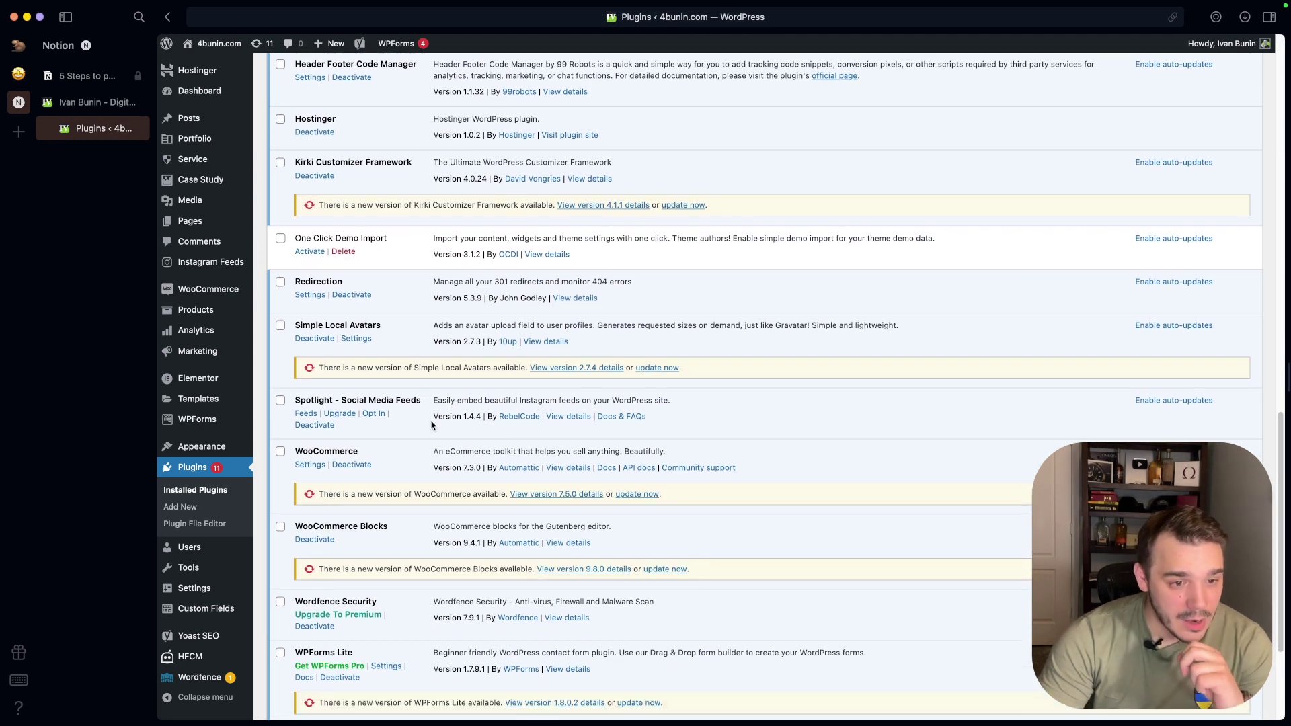
{"action": "scroll", "coordinate": [339, 425], "scroll_direction": "down", "scroll_amount": 3}
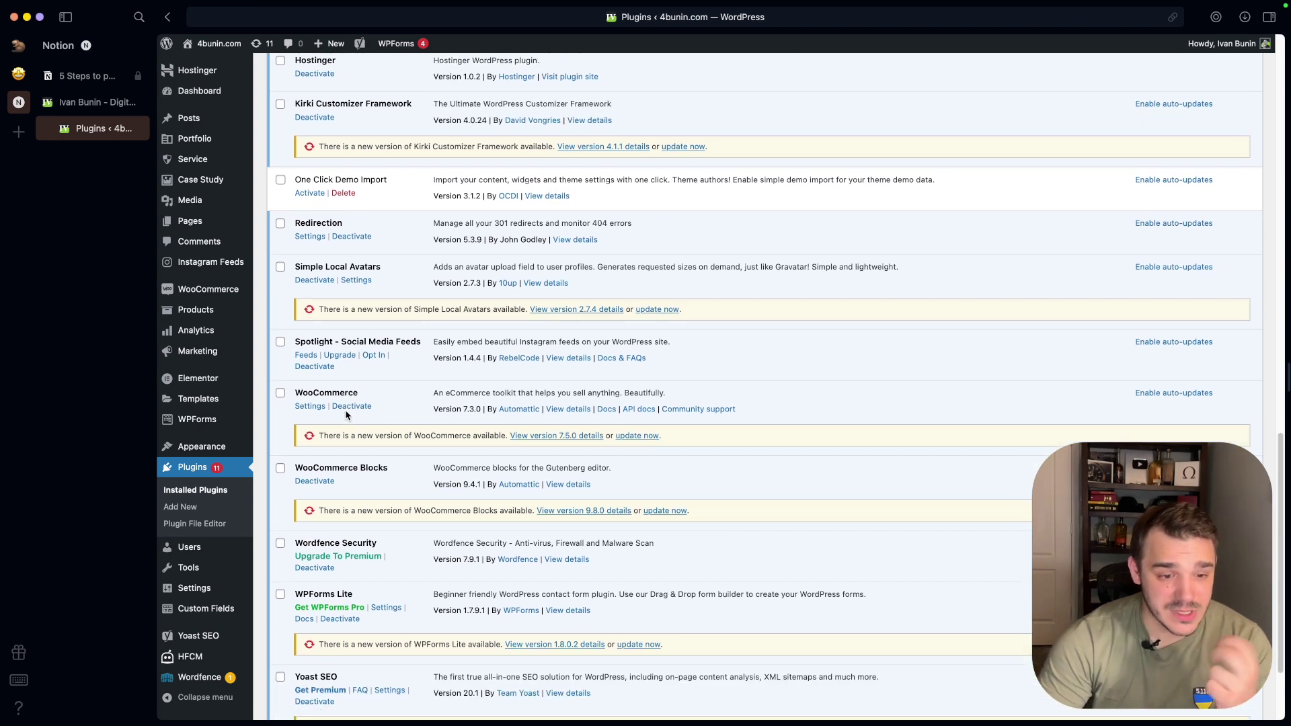
{"action": "left_click", "coordinate": [353, 408]}
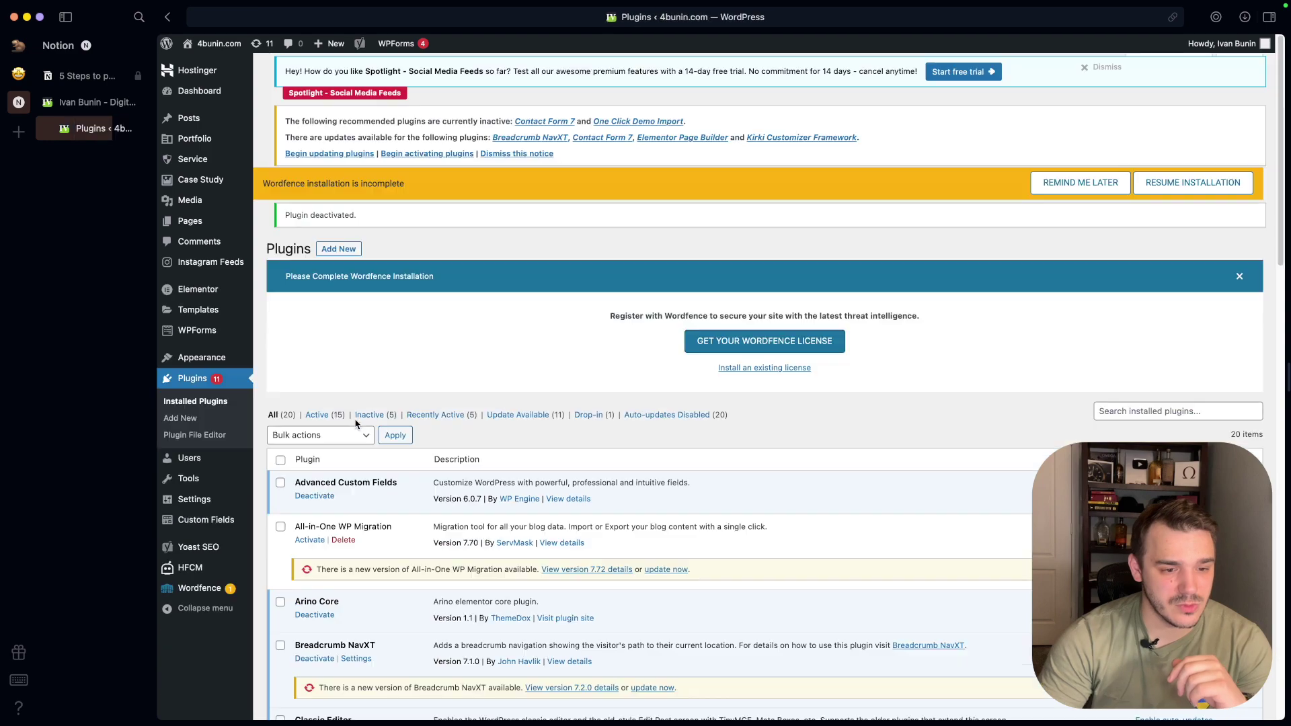
{"action": "scroll", "coordinate": [356, 422], "scroll_direction": "down", "scroll_amount": 15}
{"action": "scroll", "coordinate": [356, 422], "scroll_direction": "down", "scroll_amount": 6}
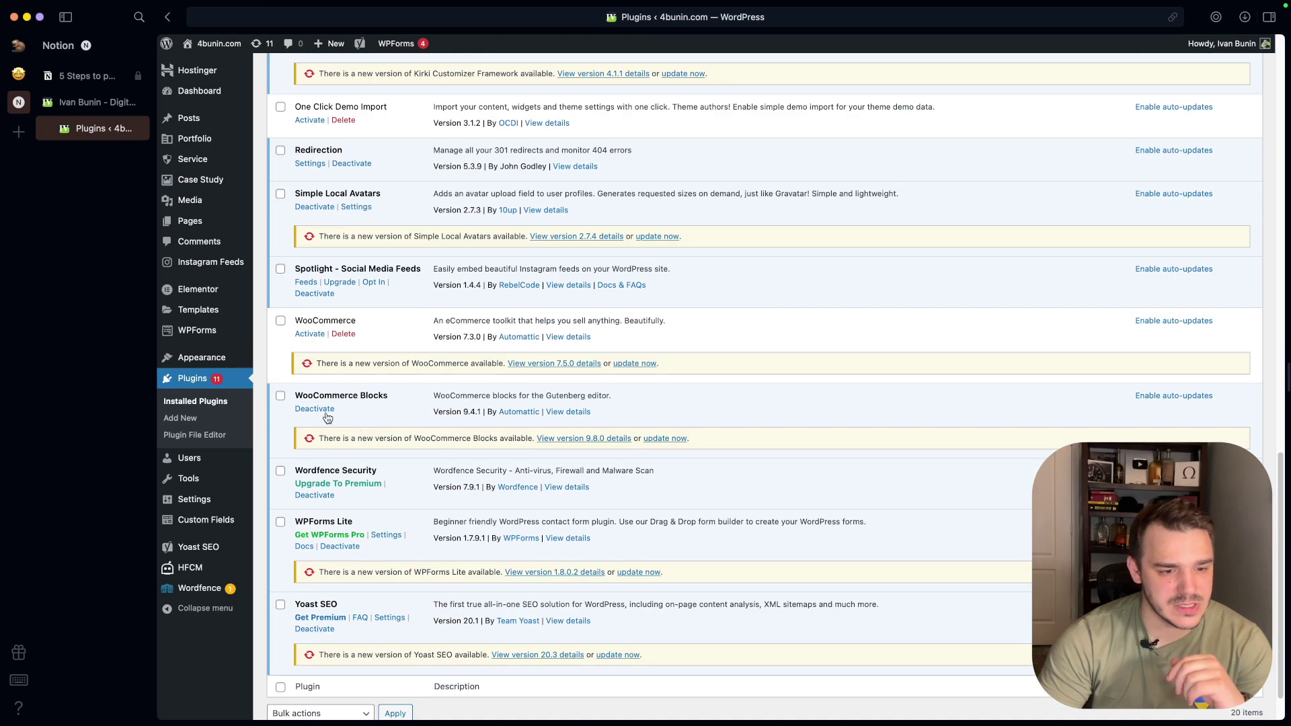
{"action": "left_click", "coordinate": [328, 411]}
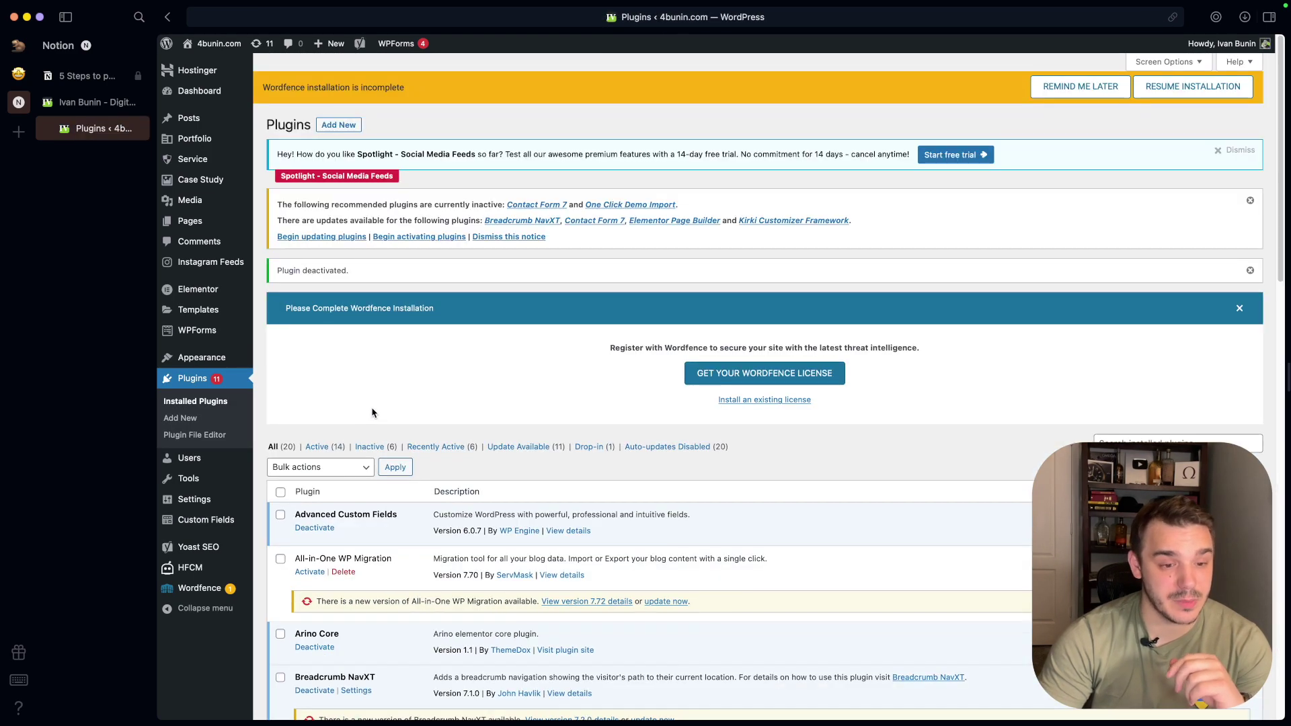
- Deactivate Wordfence Security with the option to keep all Wordfence tables and data, and deactivate WPForms Lite
{"action": "scroll", "coordinate": [373, 410], "scroll_direction": "down", "scroll_amount": 20}
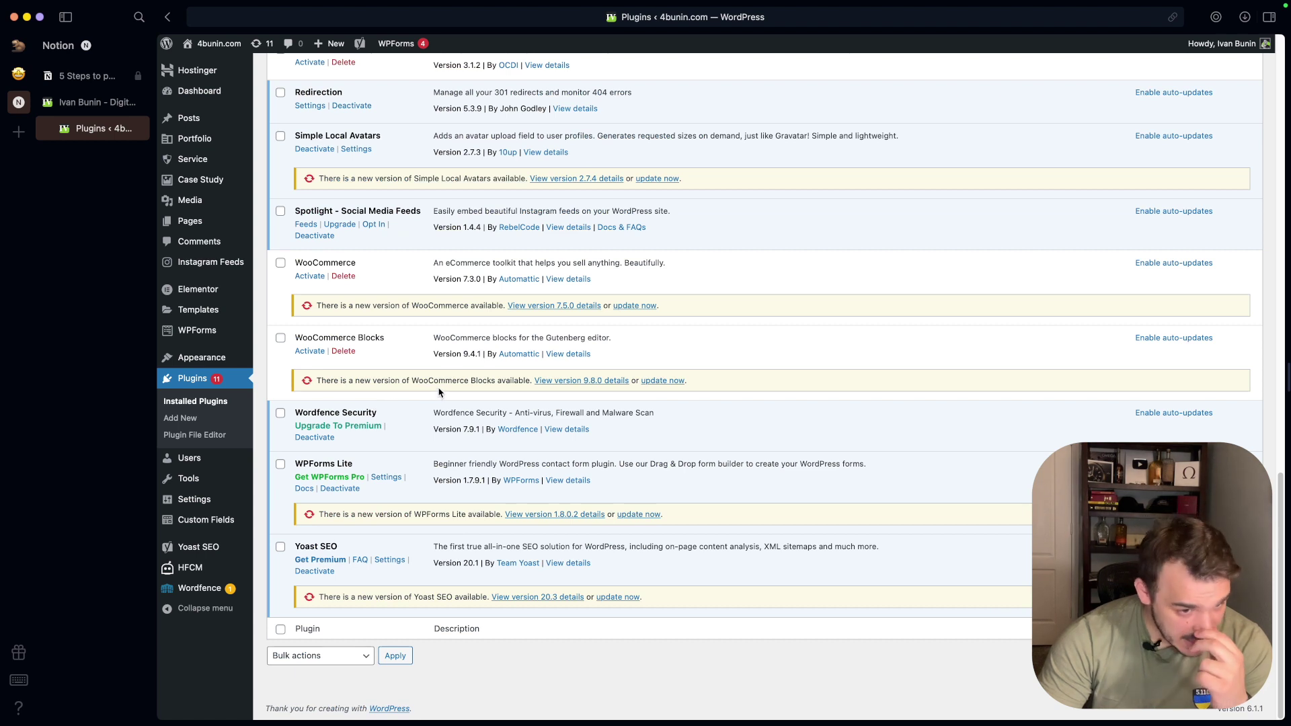
{"action": "triple_click", "coordinate": [356, 413]}
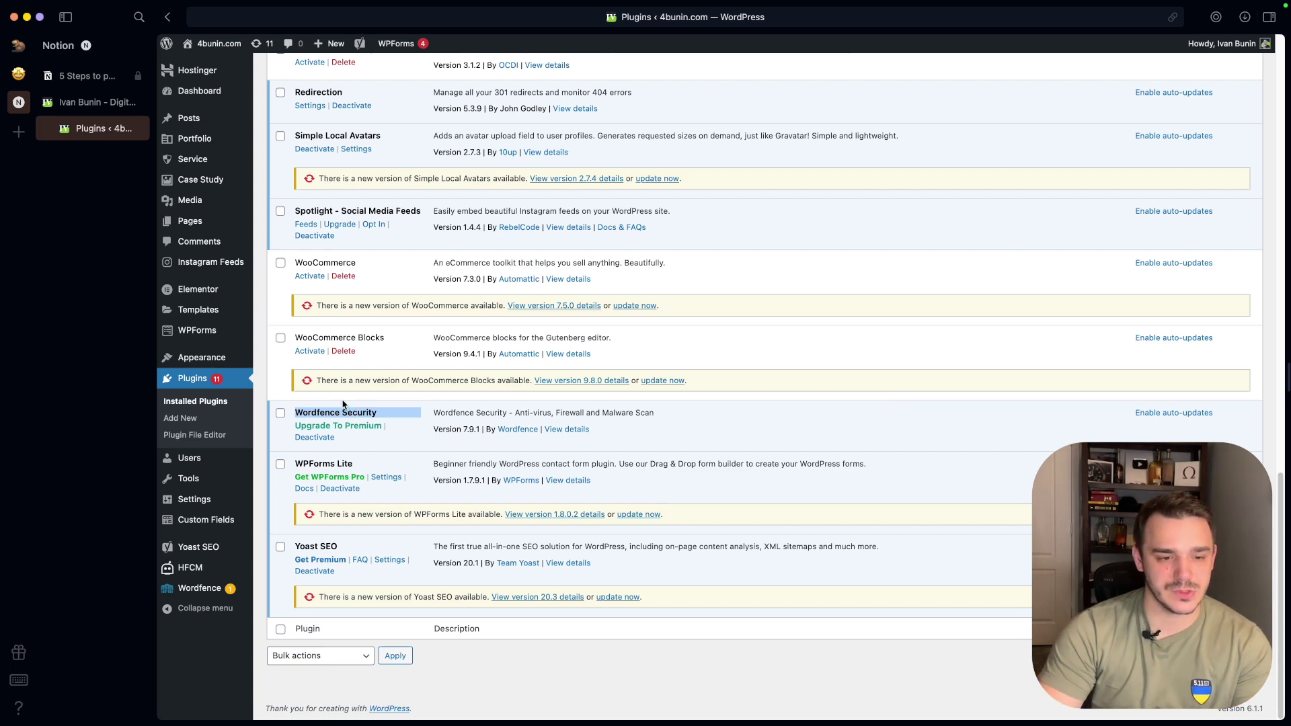
{"action": "left_click", "coordinate": [327, 438]}
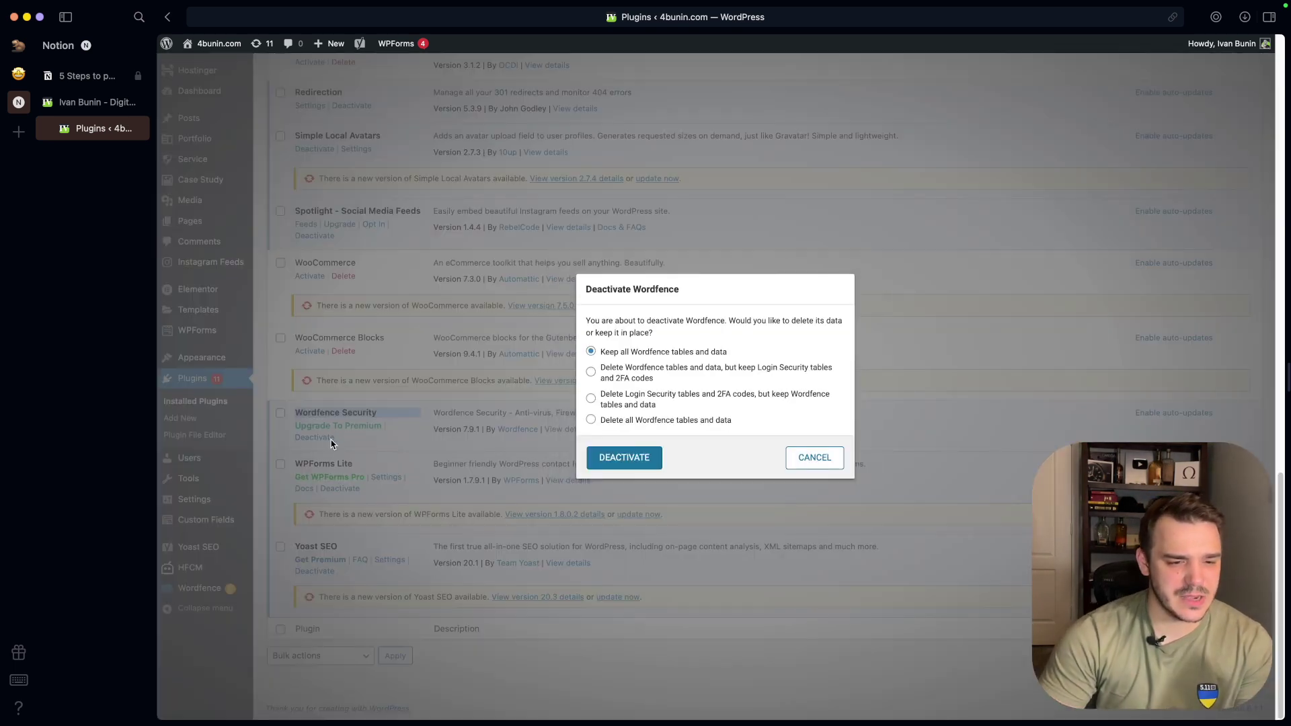
{"action": "left_click", "coordinate": [624, 459]}
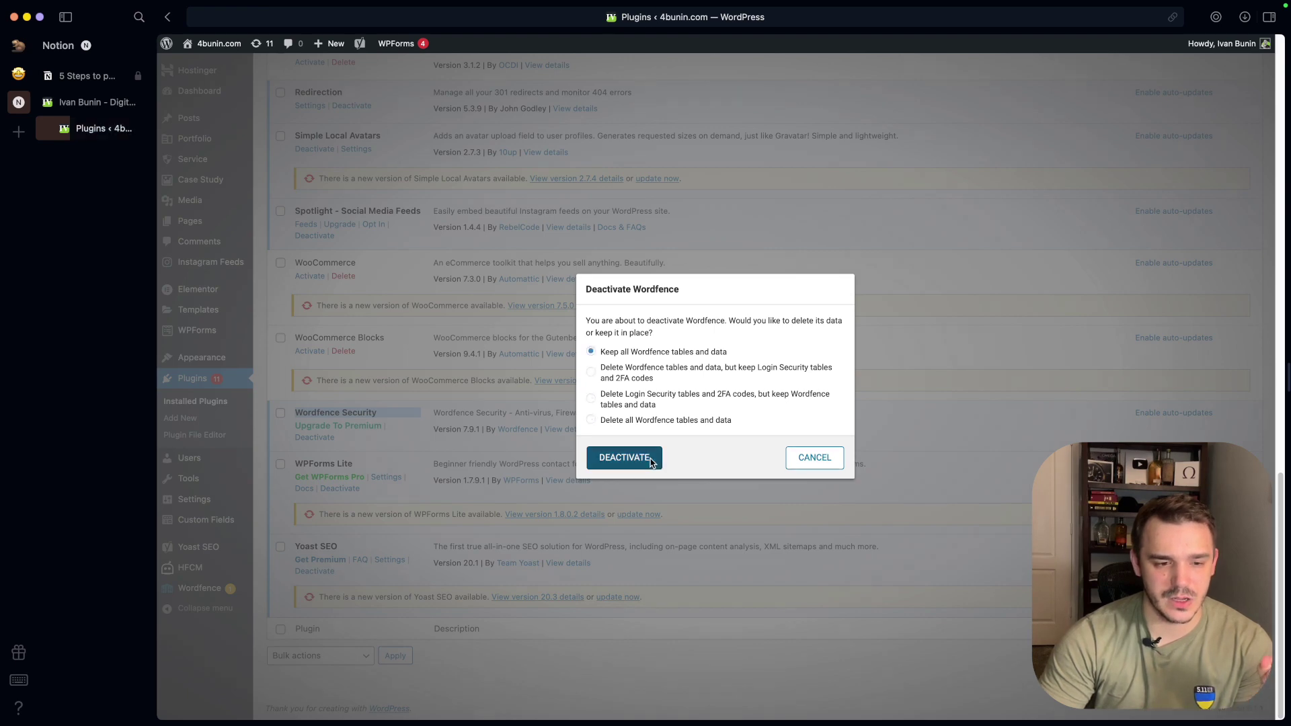
{"action": "scroll", "coordinate": [552, 476], "scroll_direction": "down", "scroll_amount": 15}
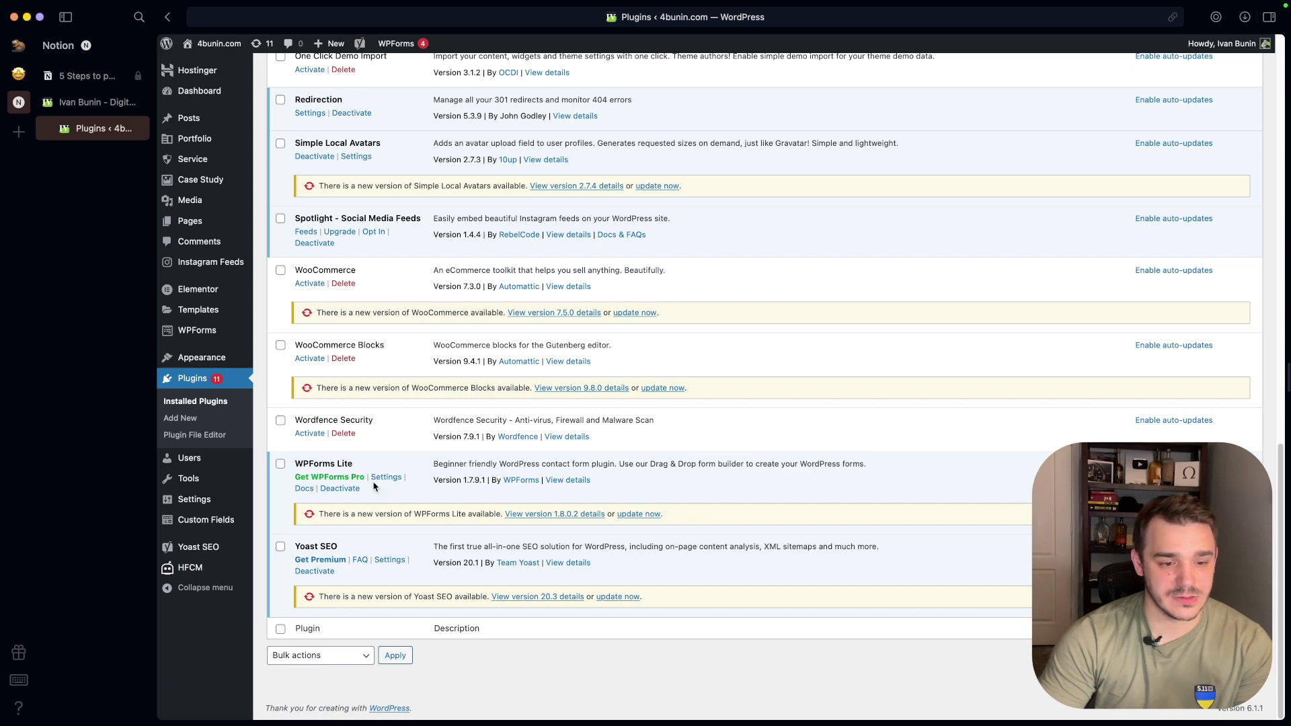
{"action": "left_click", "coordinate": [344, 488]}
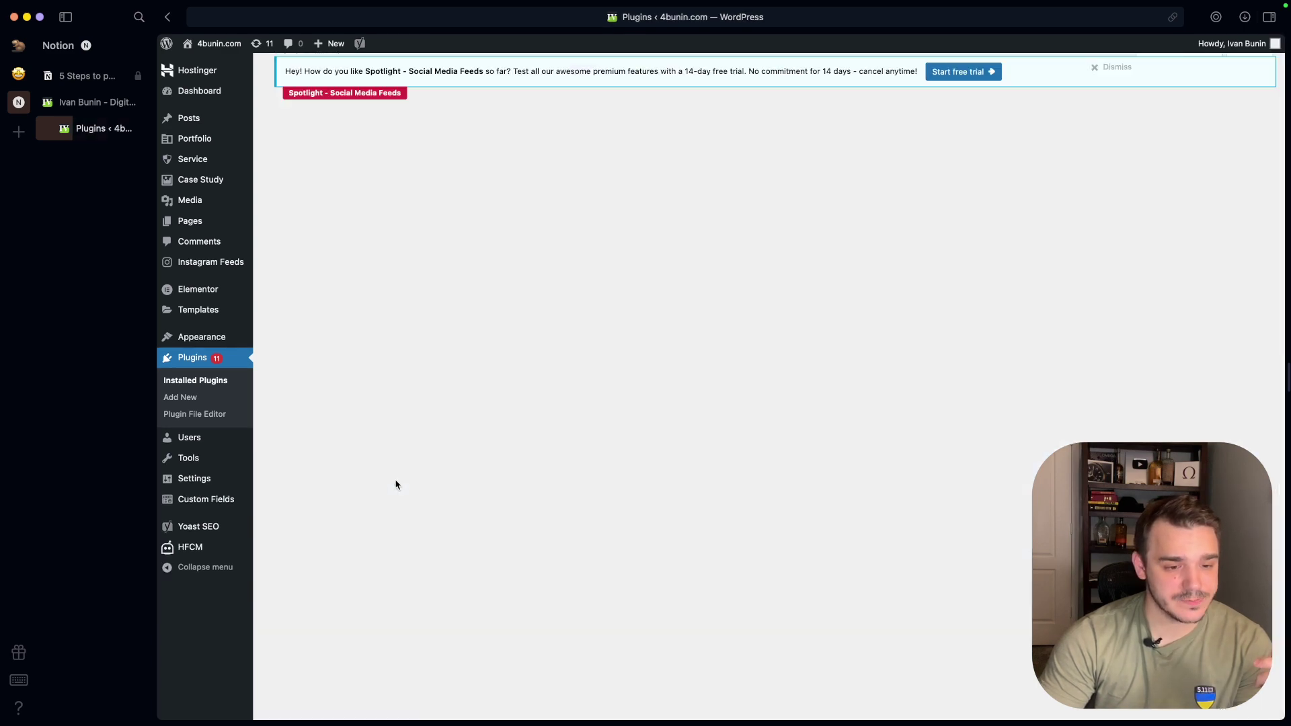
- Go through the installed plugins and update Yoast SEO to version 20.3
{"action": "scroll", "coordinate": [393, 474], "scroll_direction": "down", "scroll_amount": 15}
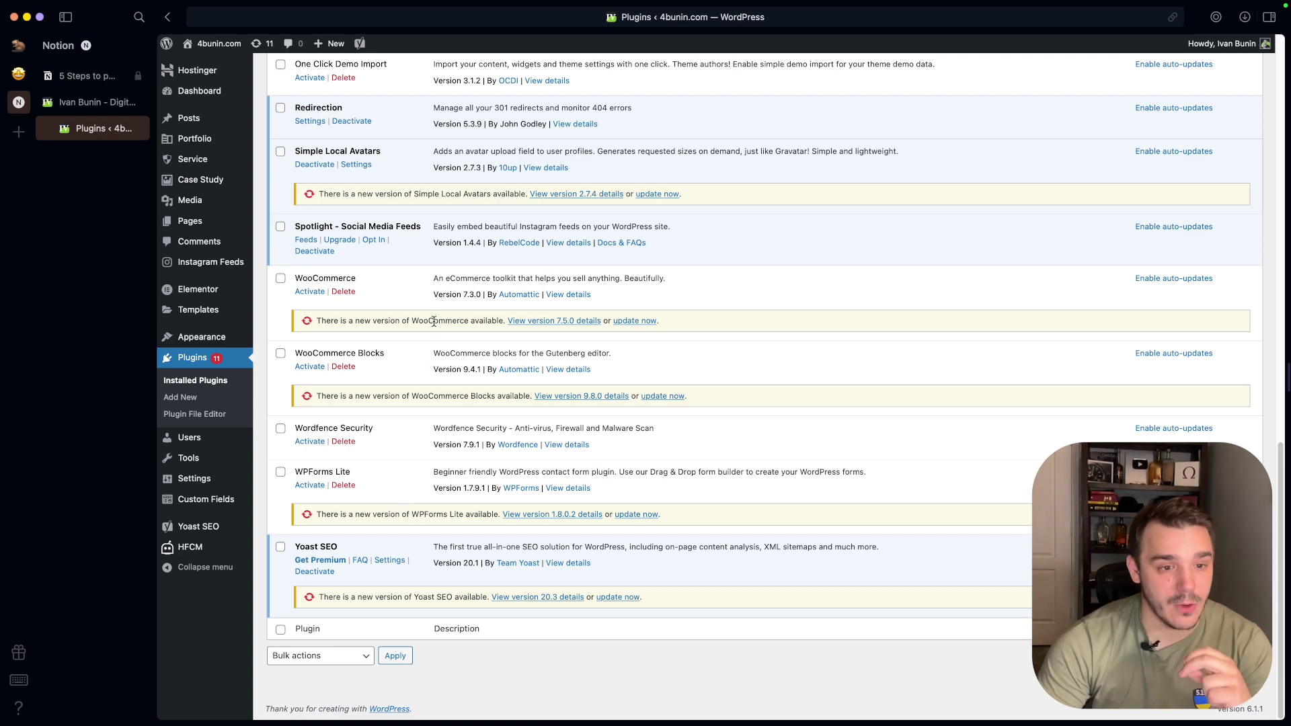
{"action": "scroll", "coordinate": [445, 345], "scroll_direction": "up", "scroll_amount": 15}
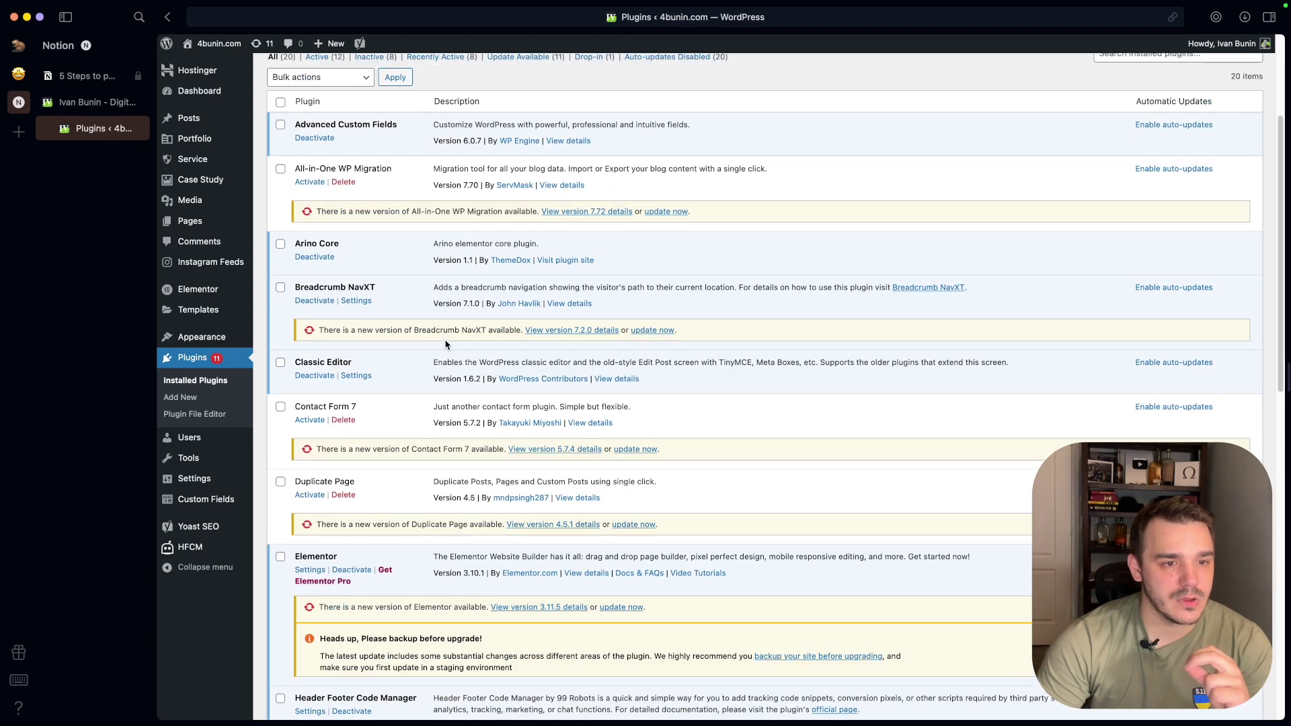
{"action": "scroll", "coordinate": [340, 258], "scroll_direction": "down", "scroll_amount": 6}
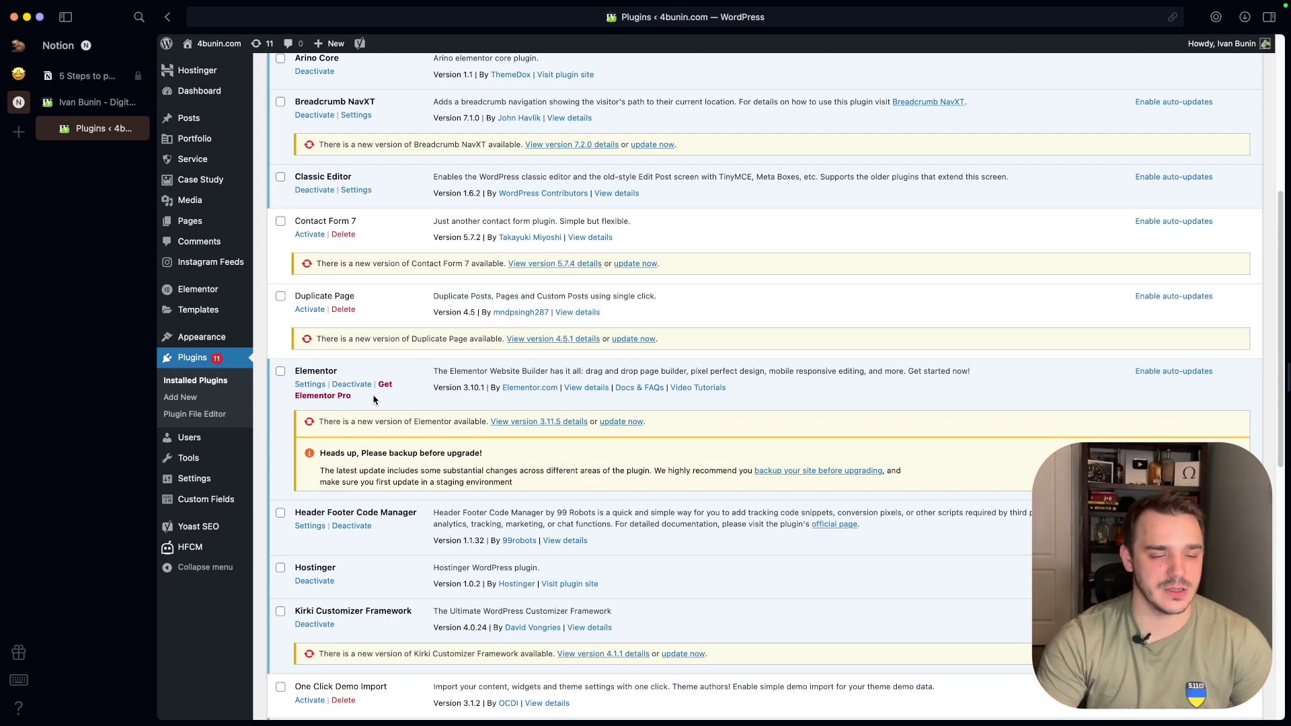
{"action": "scroll", "coordinate": [374, 400], "scroll_direction": "down", "scroll_amount": 10}
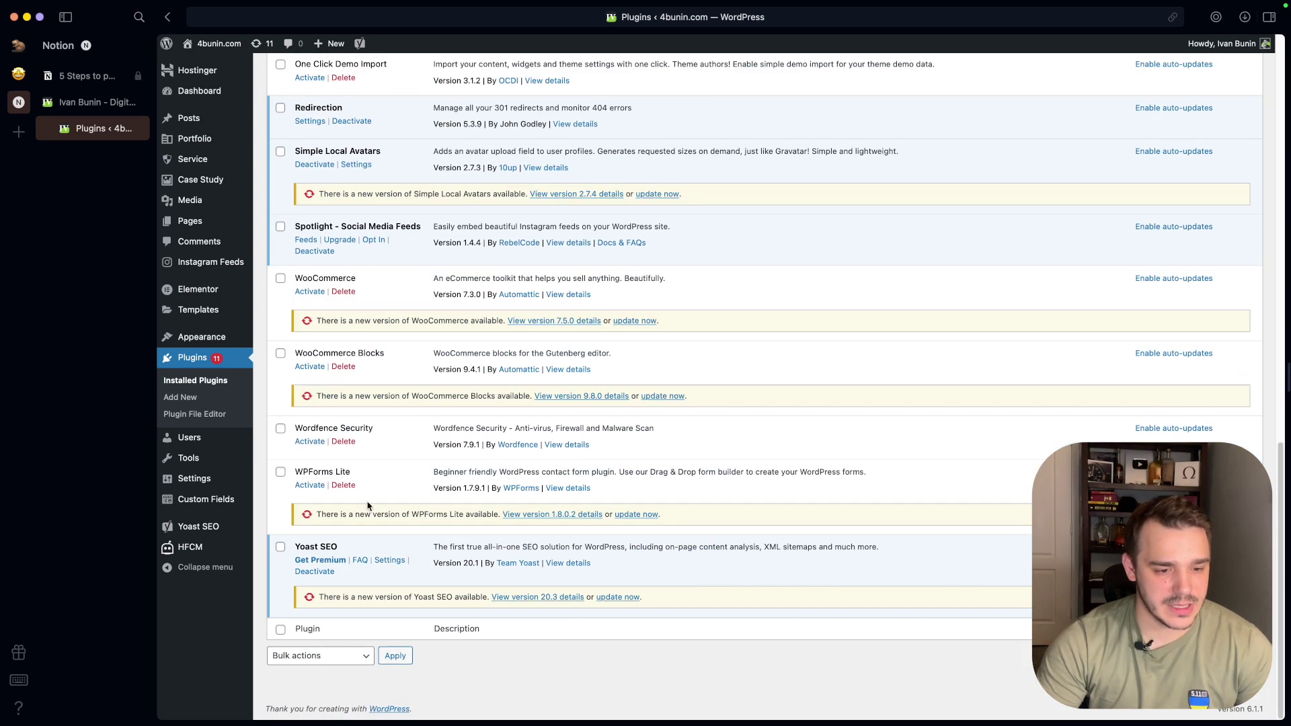
{"action": "triple_click", "coordinate": [303, 551]}
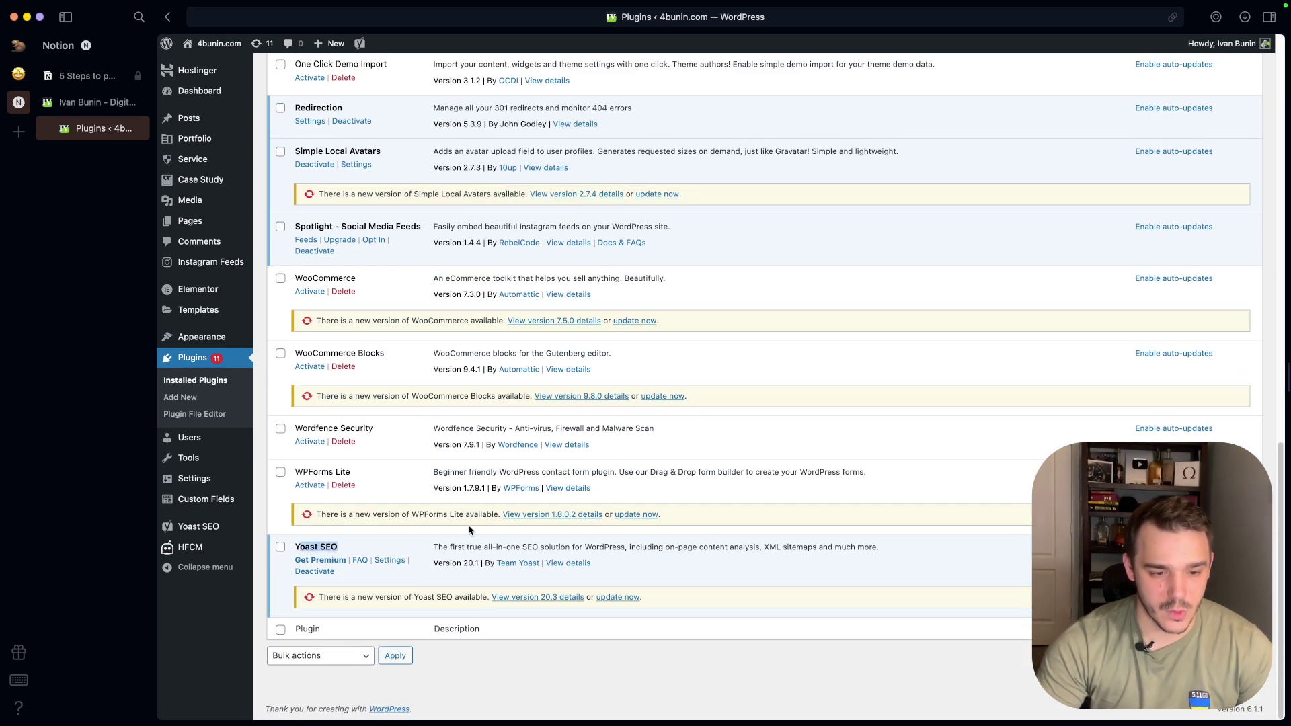
{"action": "left_click", "coordinate": [615, 598]}
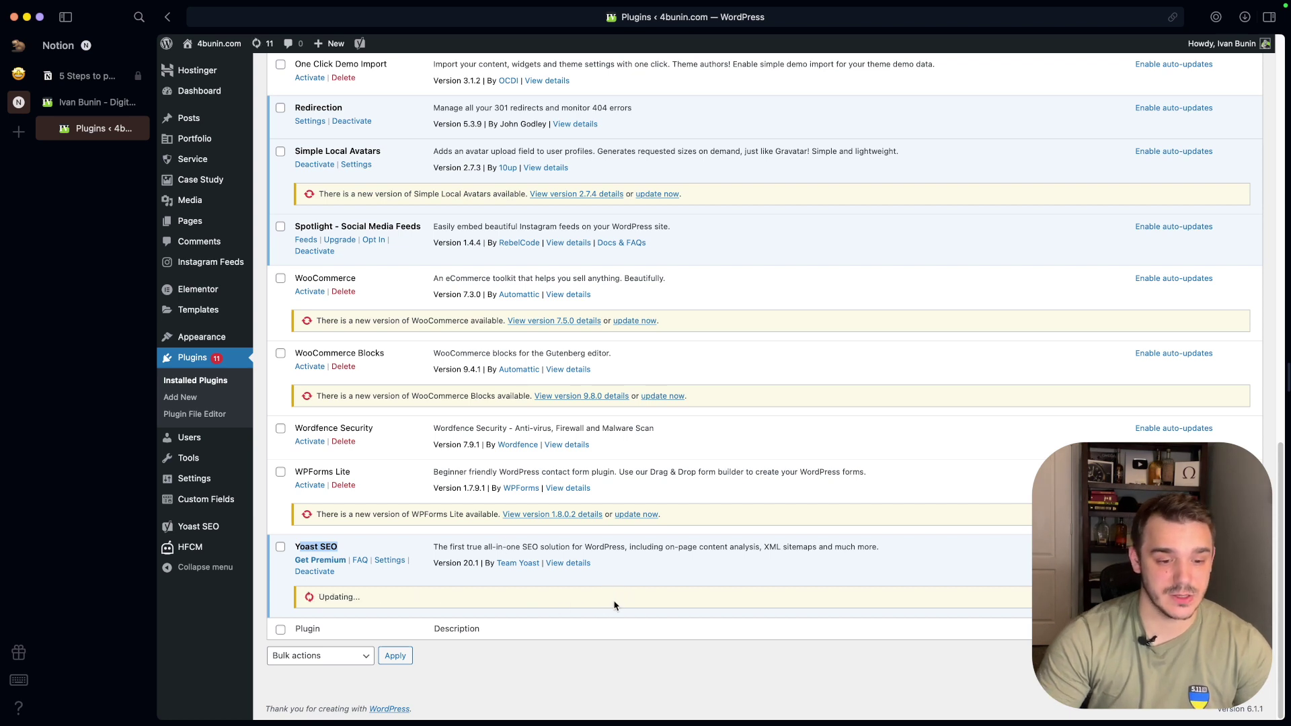
{"action": "left_click", "coordinate": [610, 550]}
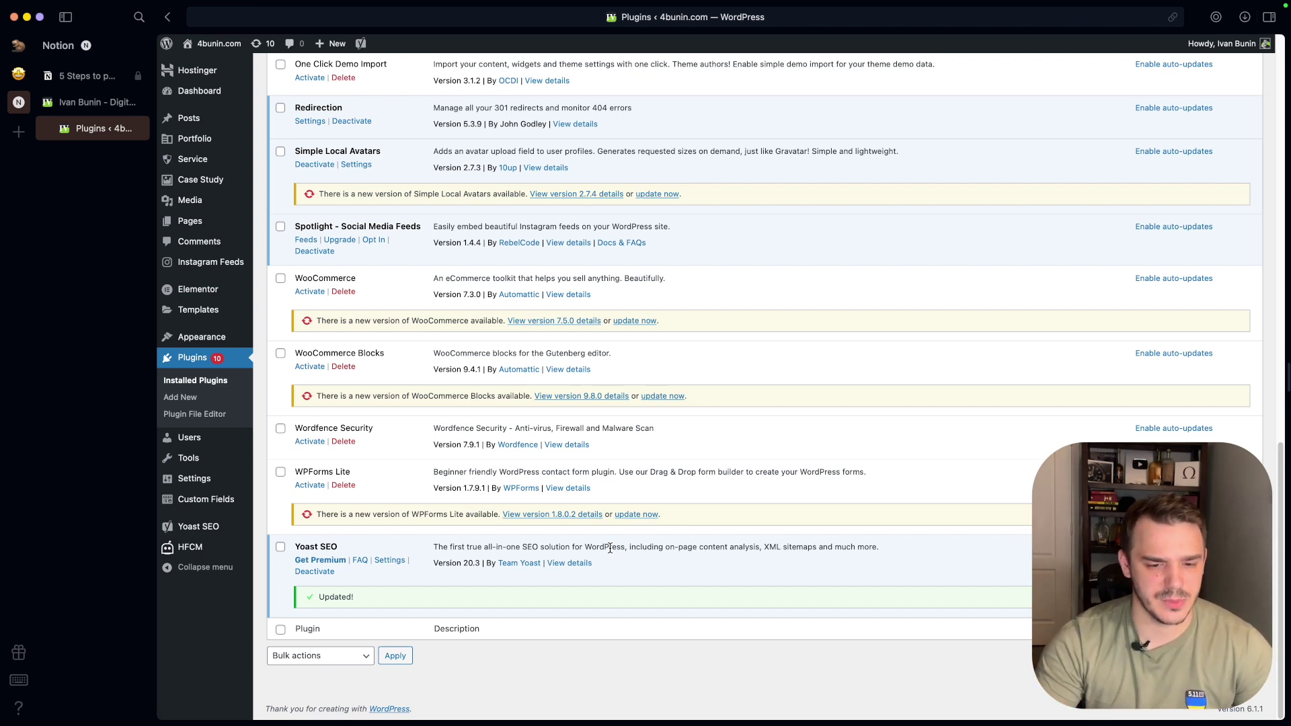
{"action": "scroll", "coordinate": [601, 538], "scroll_direction": "up", "scroll_amount": 15}
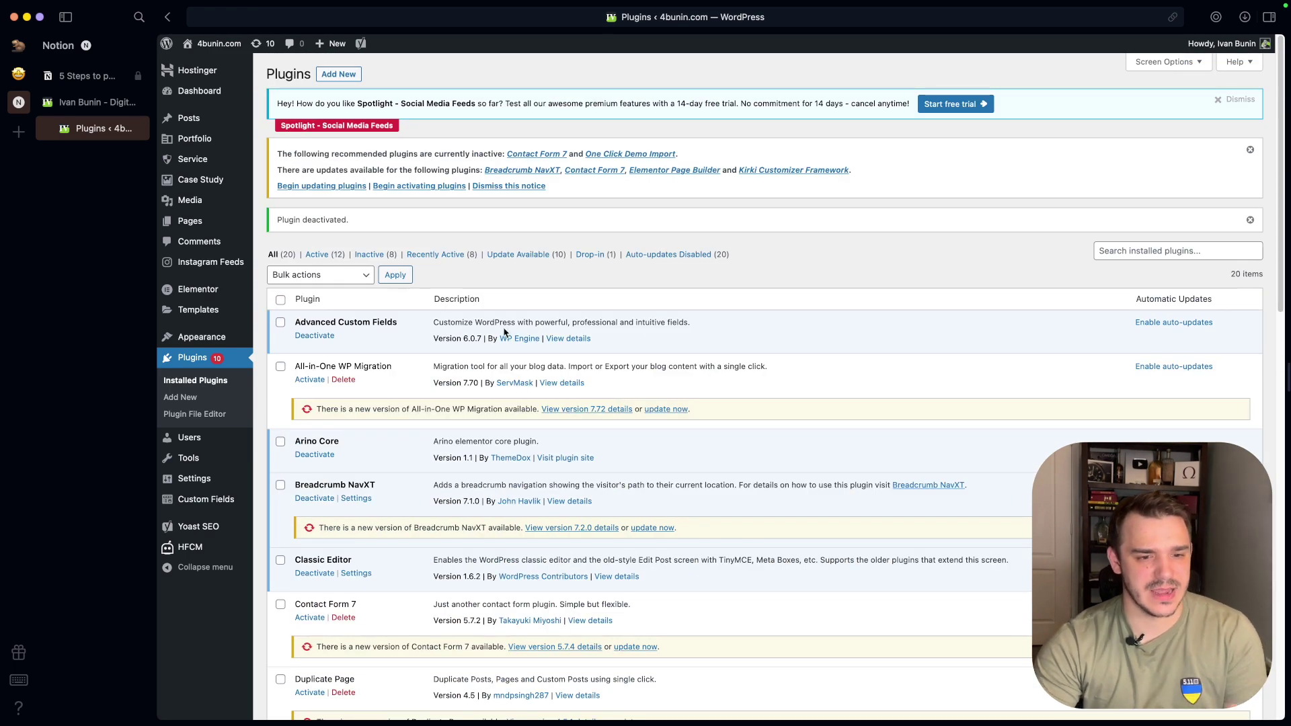
- Switch to Chrome, reload the 4bunin.com homepage and generate a new mobile Lighthouse report with all categories
{"action": "key", "text": "ctrl+Right"}
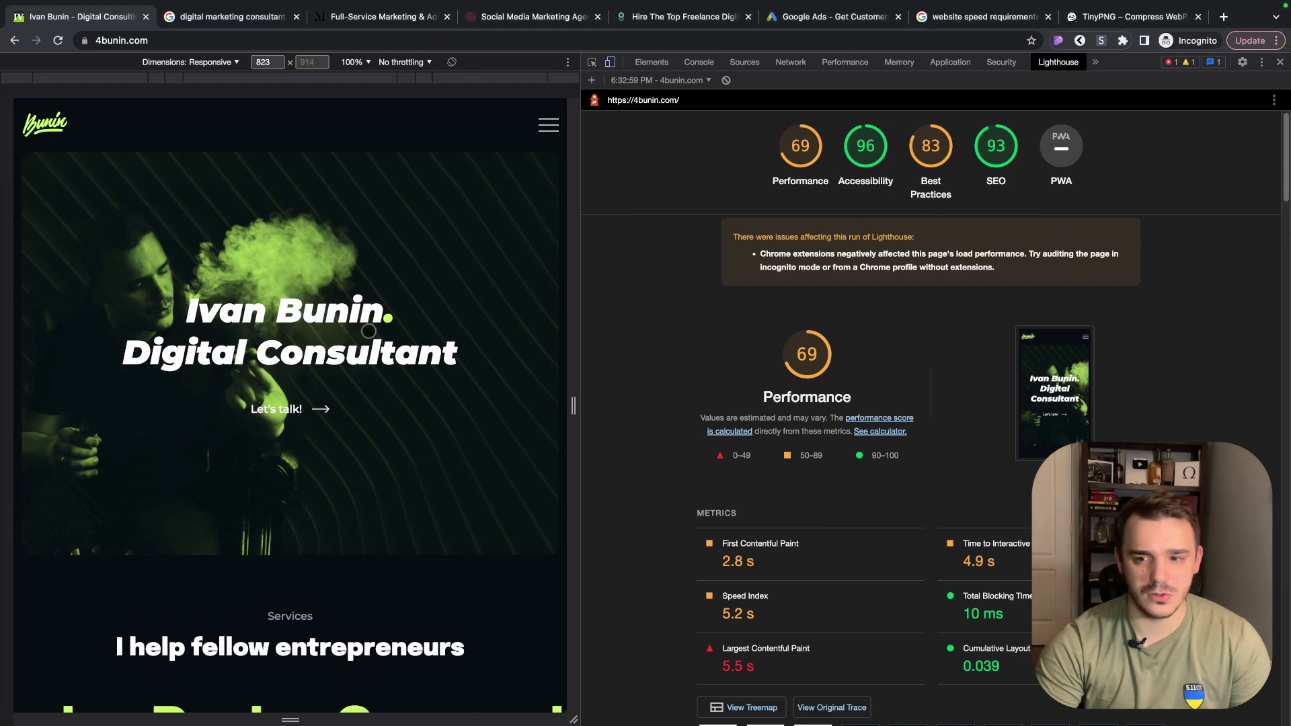
{"action": "left_click", "coordinate": [1281, 62]}
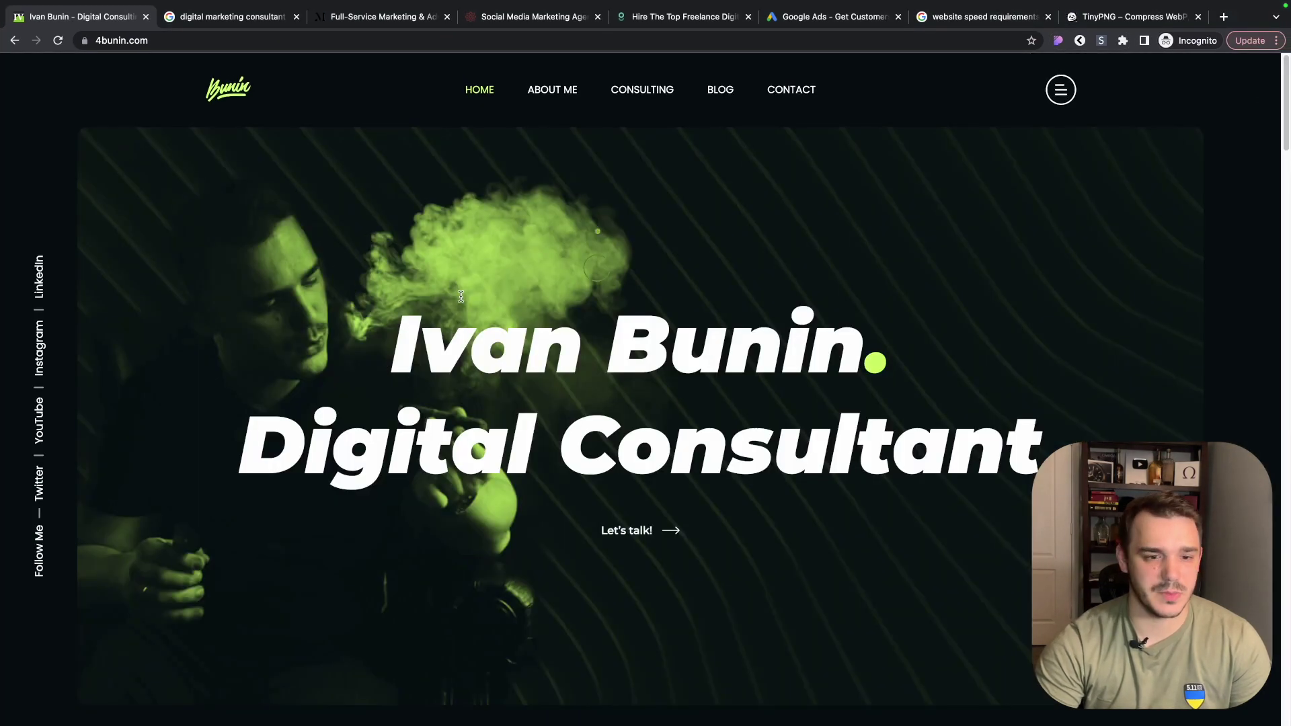
{"action": "key", "text": "super+r"}
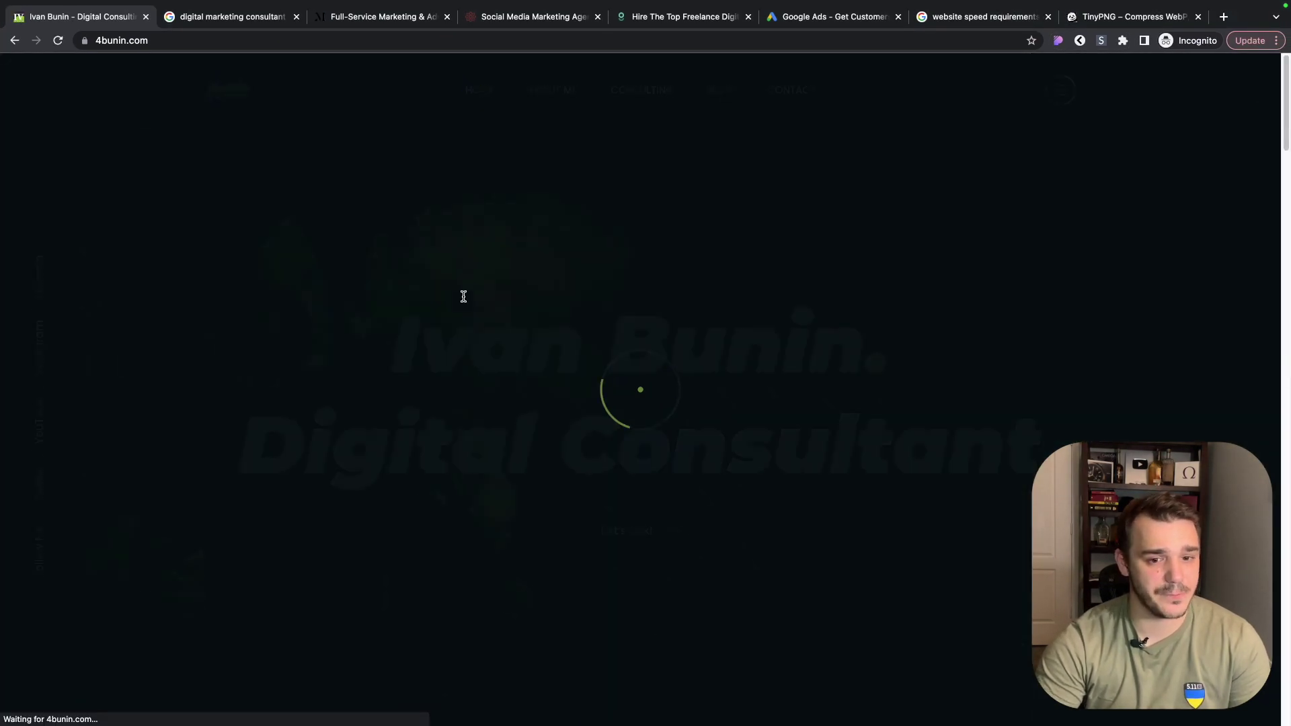
{"action": "right_click", "coordinate": [448, 239]}
{"action": "left_click", "coordinate": [496, 475]}
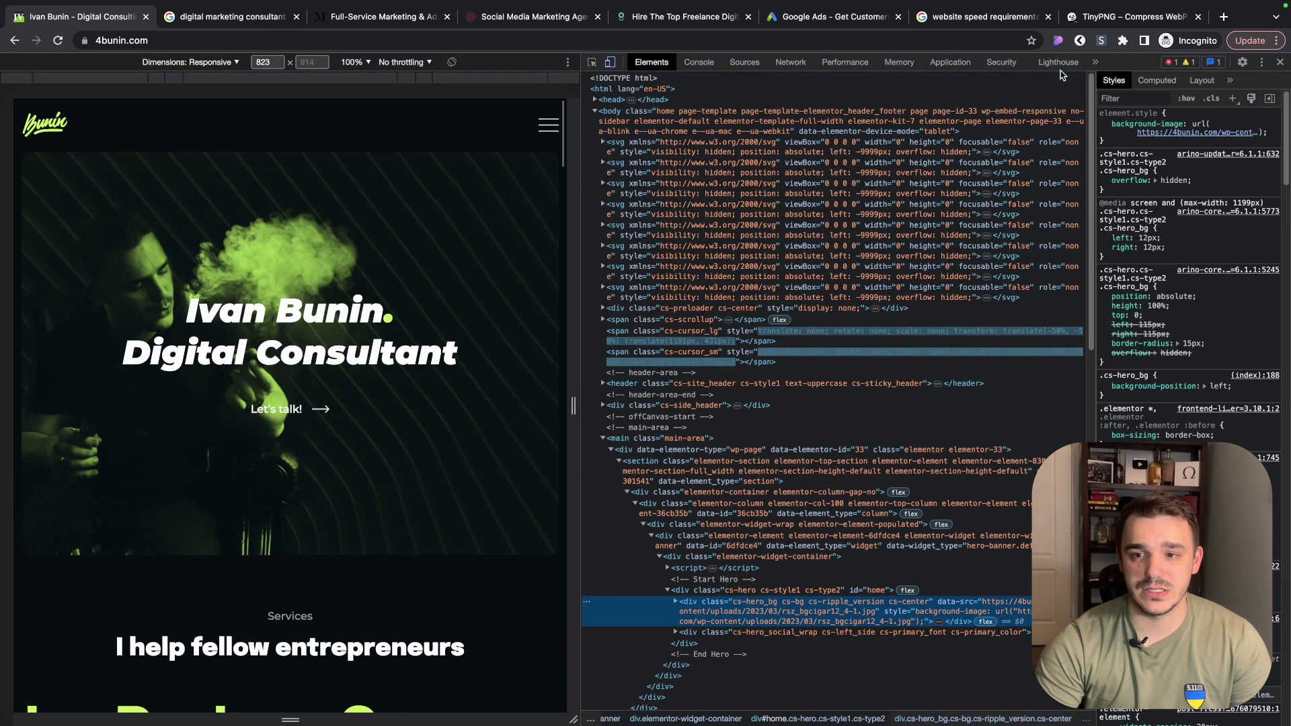
{"action": "left_click", "coordinate": [1058, 62]}
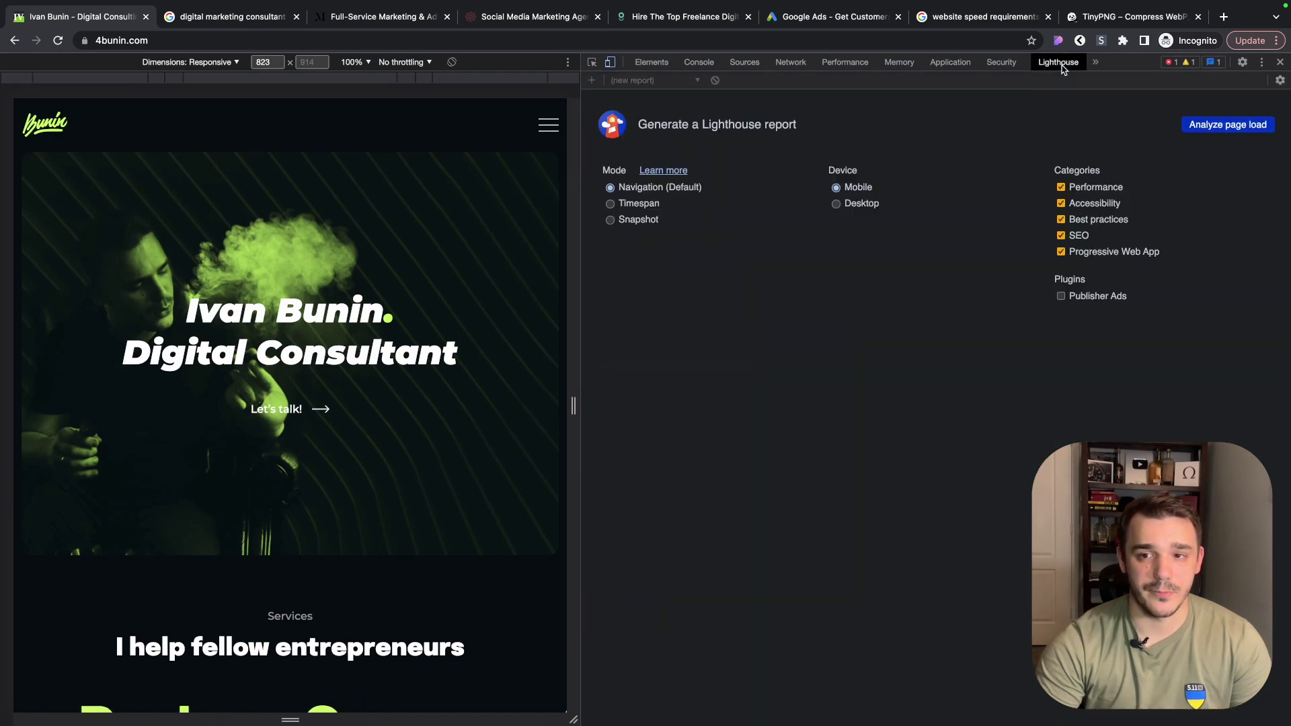
{"action": "left_click", "coordinate": [1225, 125]}
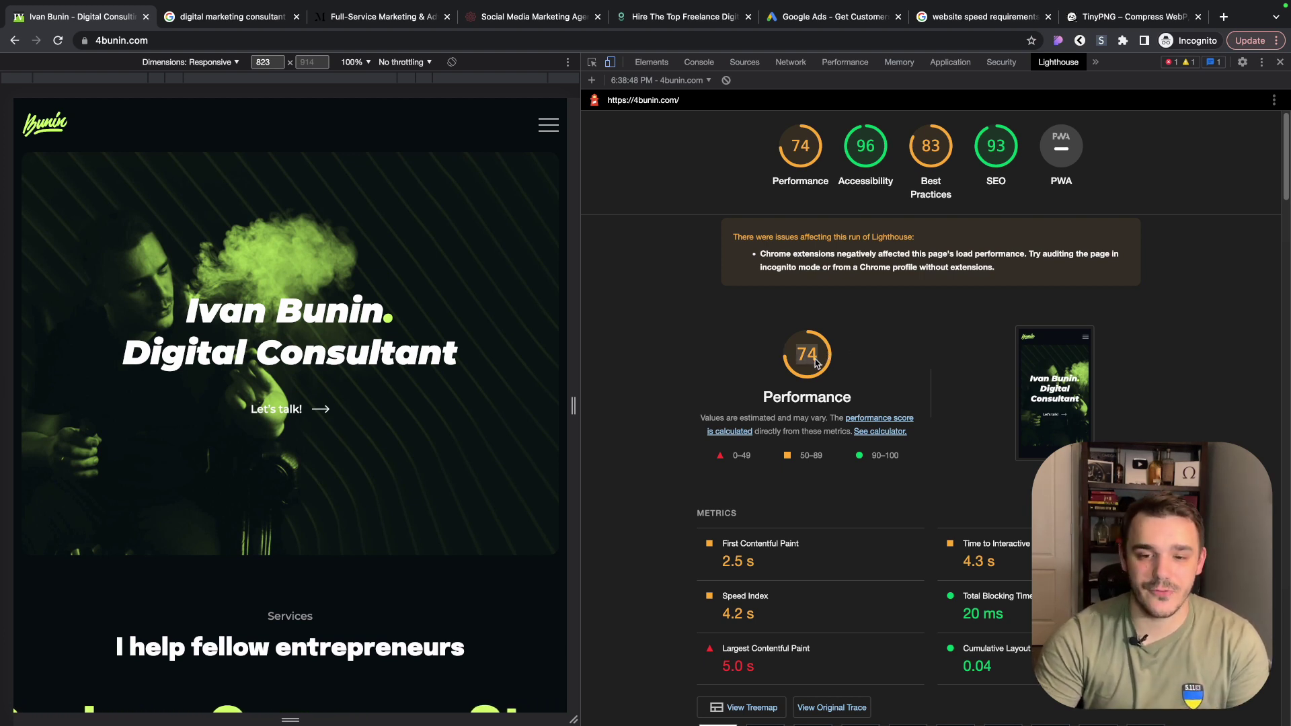
- Examine the report's performance metrics, especially Time to Interactive and Largest Contentful Paint, and the list of opportunities
{"action": "scroll", "coordinate": [810, 394], "scroll_direction": "down", "scroll_amount": 2}
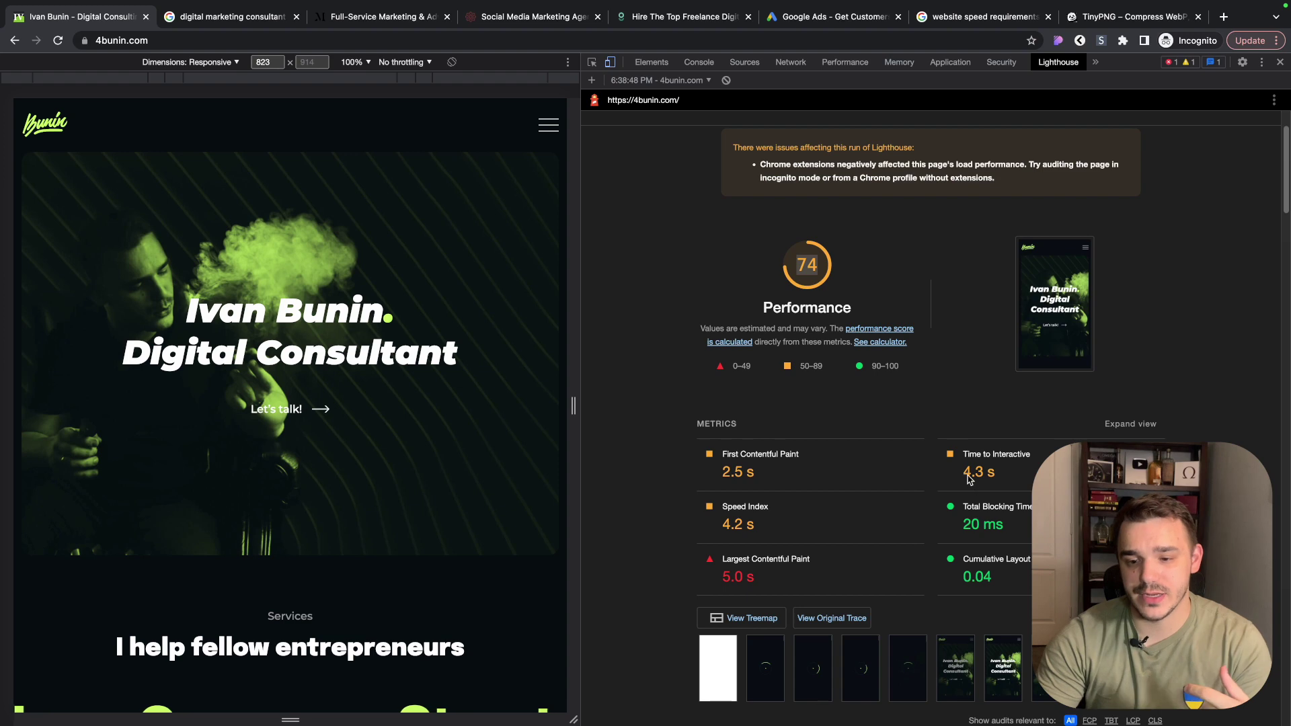
{"action": "left_click_drag", "start_coordinate": [961, 472], "coordinate": [1004, 481]}
{"action": "left_click_drag", "start_coordinate": [721, 576], "coordinate": [749, 587]}
{"action": "scroll", "coordinate": [750, 587], "scroll_direction": "down", "scroll_amount": 5}
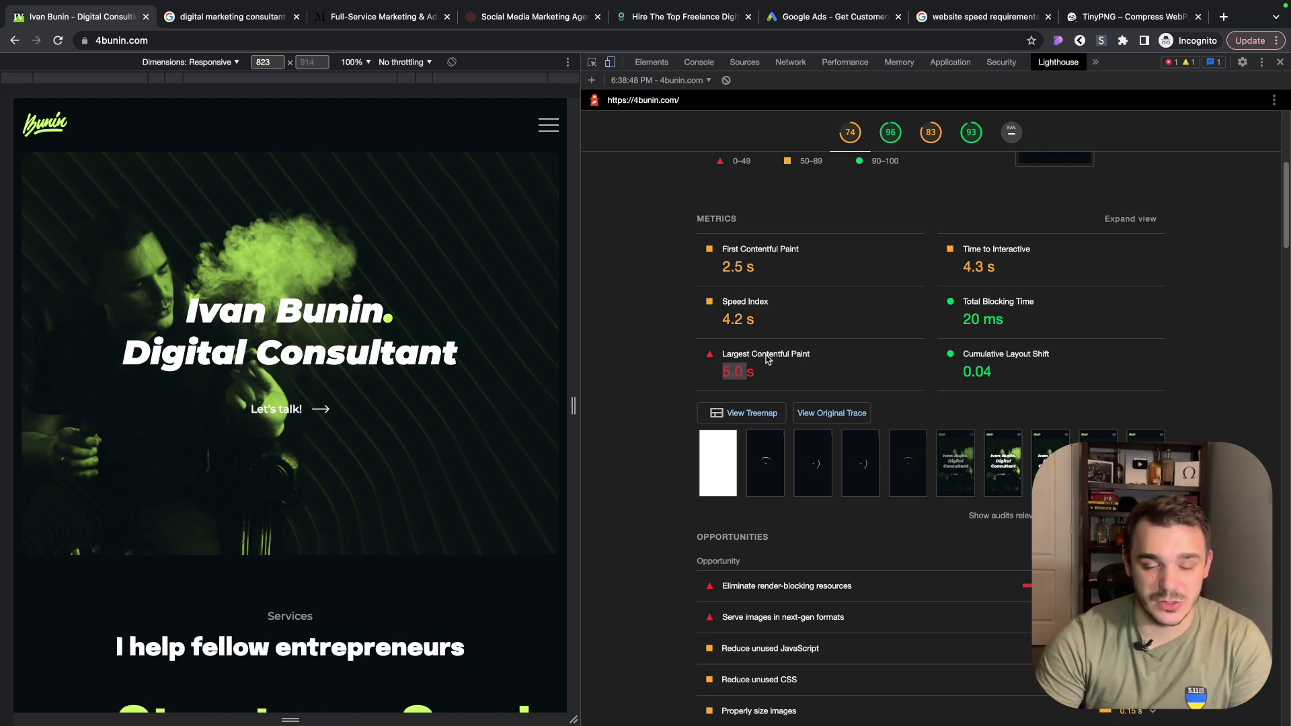
{"action": "scroll", "coordinate": [785, 355], "scroll_direction": "down", "scroll_amount": 4}
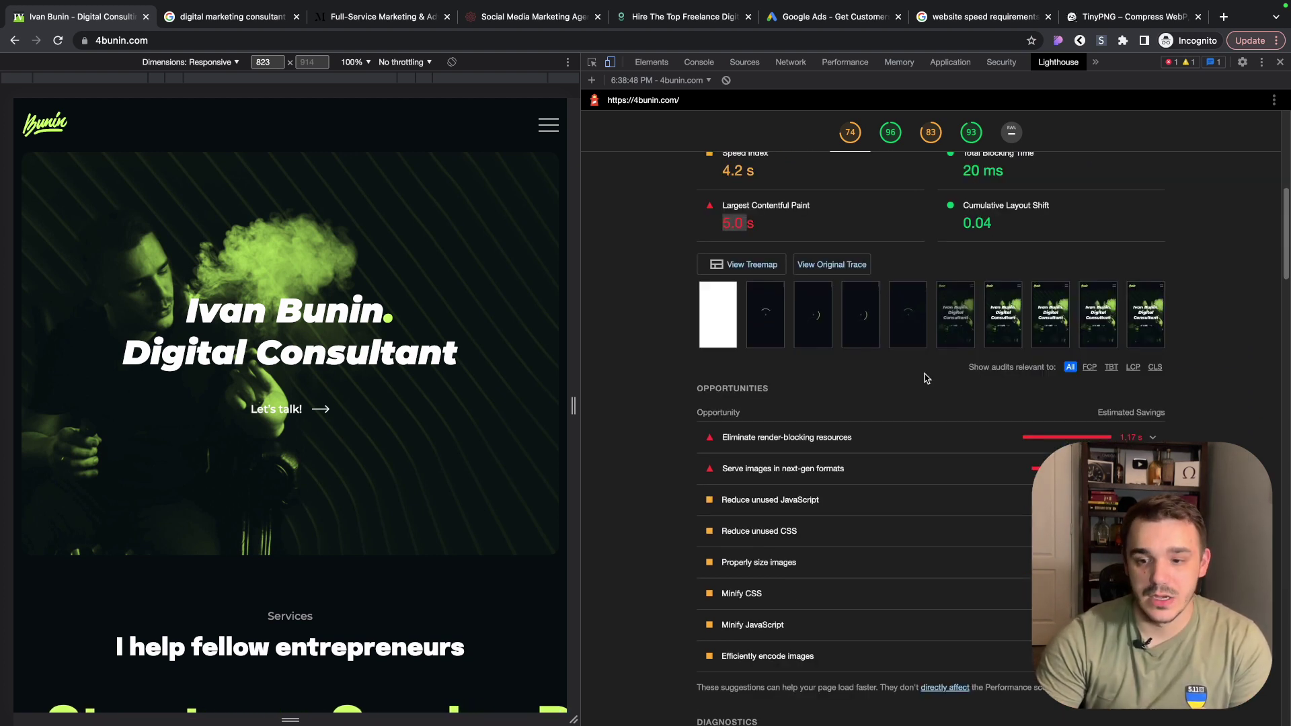
{"action": "left_click", "coordinate": [1217, 363]}
- Expand the "Eliminate render-blocking resources" opportunity and review the stylesheets and scripts it lists with their potential savings
{"action": "left_click", "coordinate": [946, 443]}
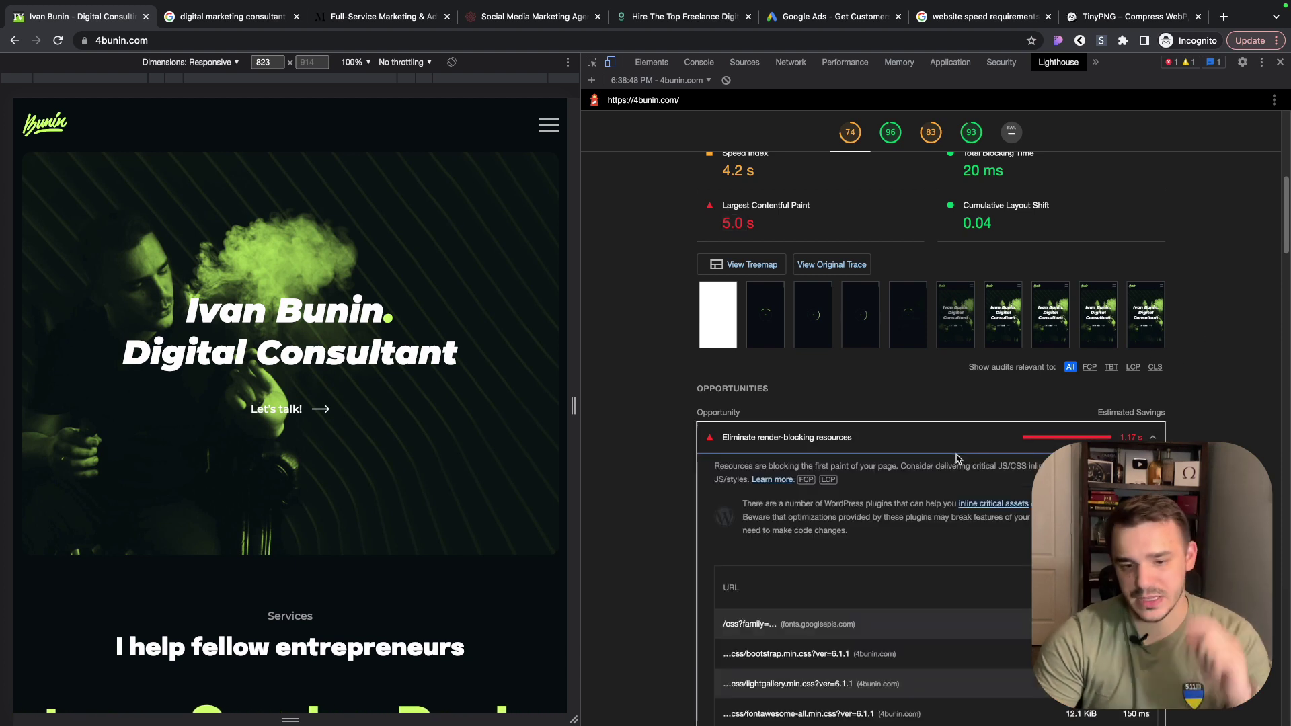
{"action": "scroll", "coordinate": [952, 464], "scroll_direction": "down", "scroll_amount": 5}
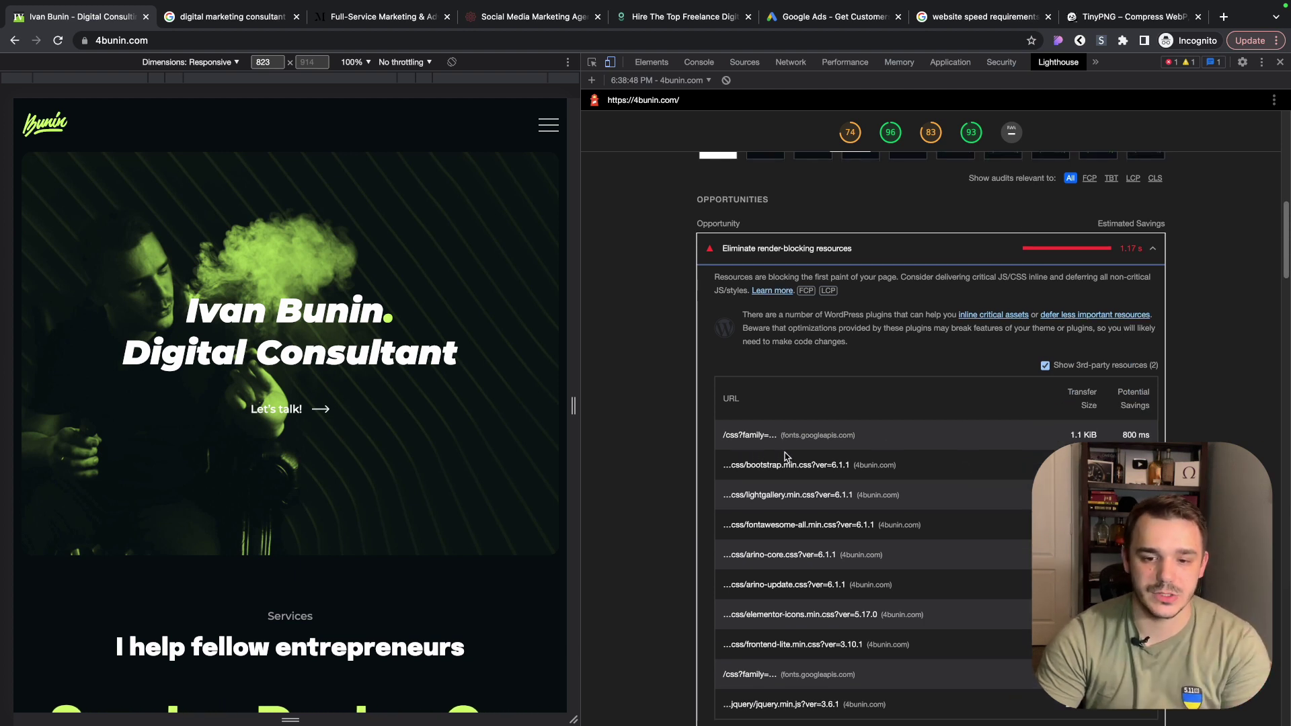
{"action": "scroll", "coordinate": [948, 441], "scroll_direction": "down", "scroll_amount": 3}
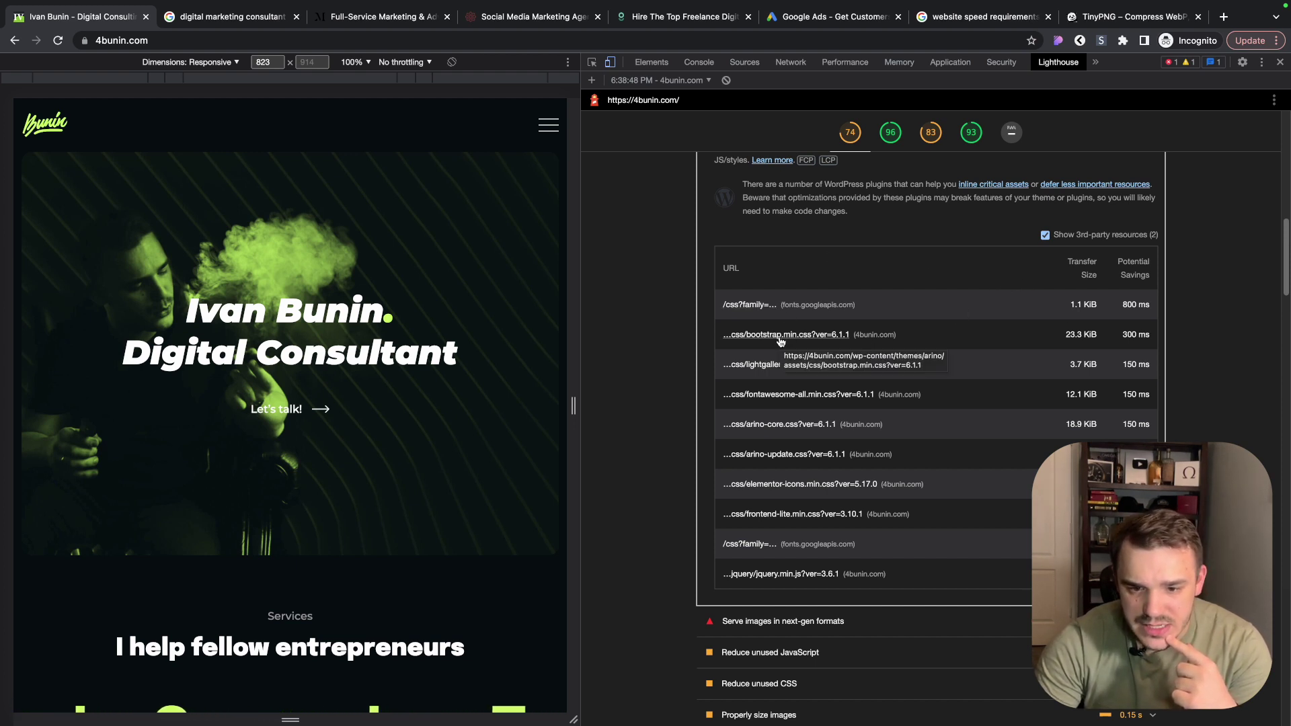
{"action": "scroll", "coordinate": [781, 344], "scroll_direction": "up", "scroll_amount": 2}
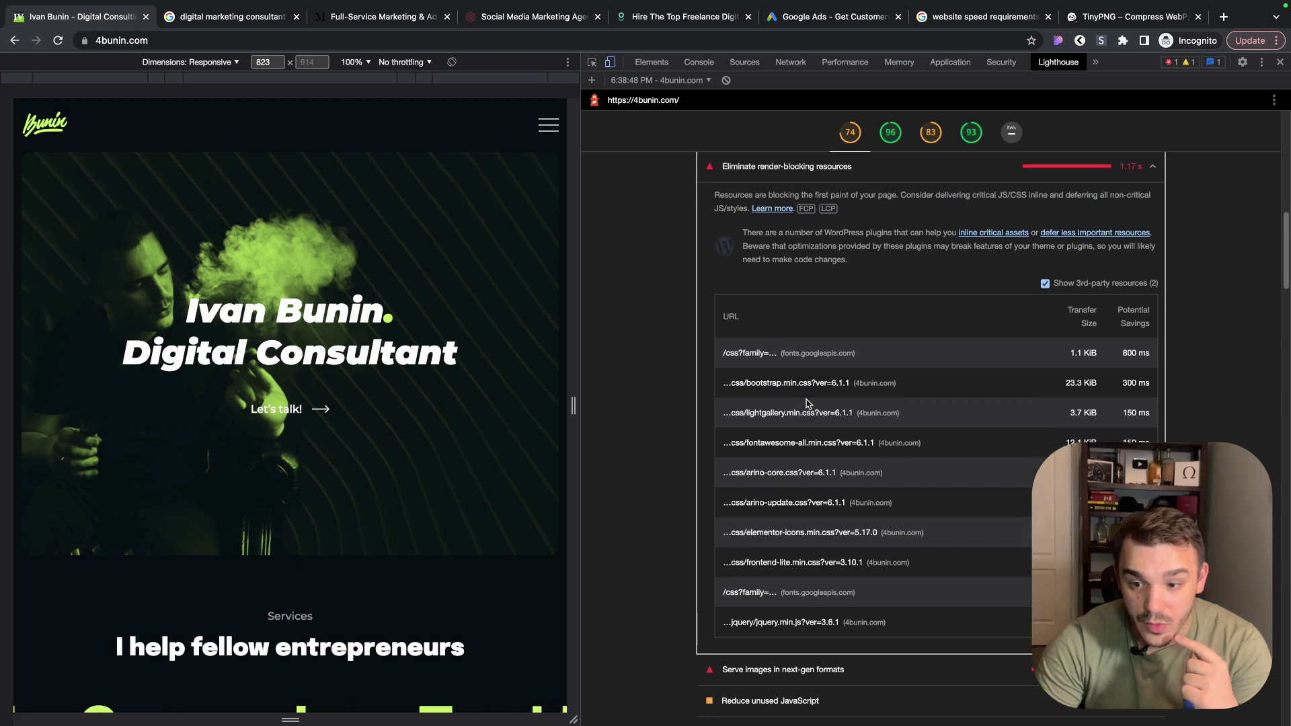
{"action": "scroll", "coordinate": [820, 430], "scroll_direction": "down", "scroll_amount": 3}
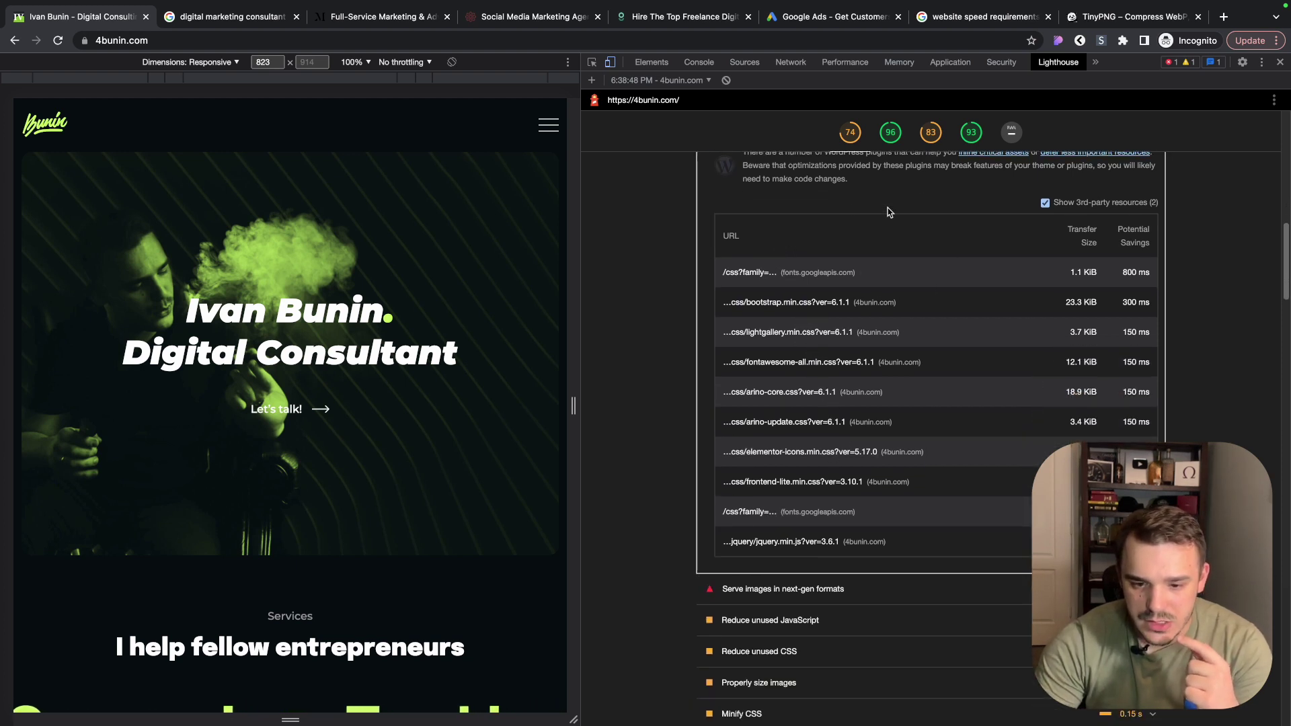
{"action": "scroll", "coordinate": [901, 282], "scroll_direction": "down", "scroll_amount": 2}
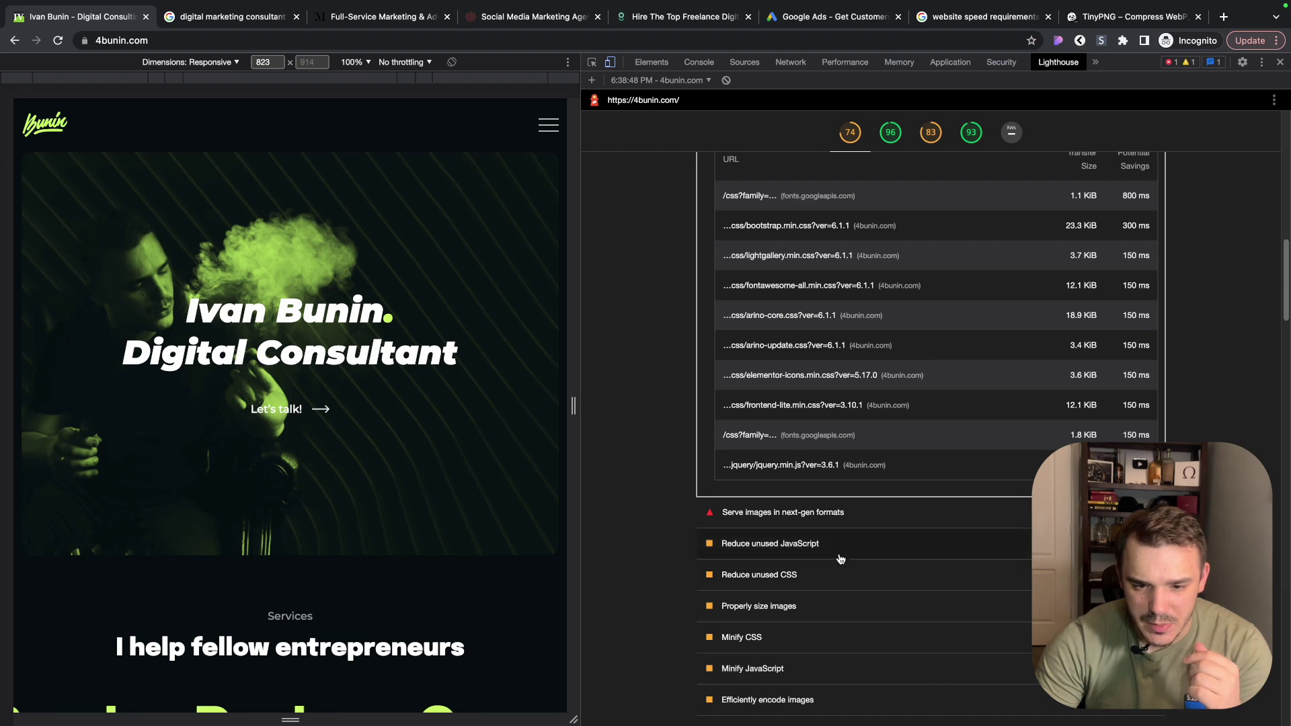
- Expand the "Reduce unused JavaScript" and "Reduce unused CSS" opportunities and examine which files they list
{"action": "left_click", "coordinate": [858, 546]}
{"action": "scroll", "coordinate": [858, 550], "scroll_direction": "down", "scroll_amount": 4}
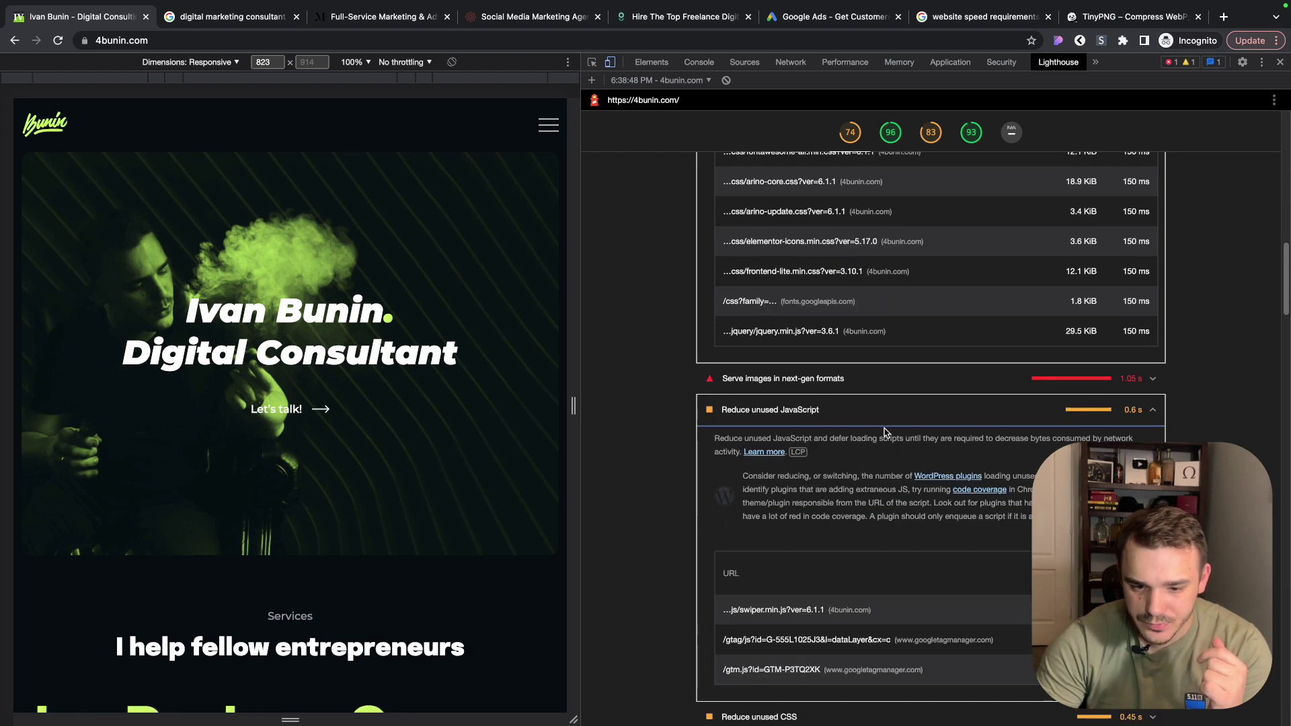
{"action": "scroll", "coordinate": [834, 619], "scroll_direction": "down", "scroll_amount": 6}
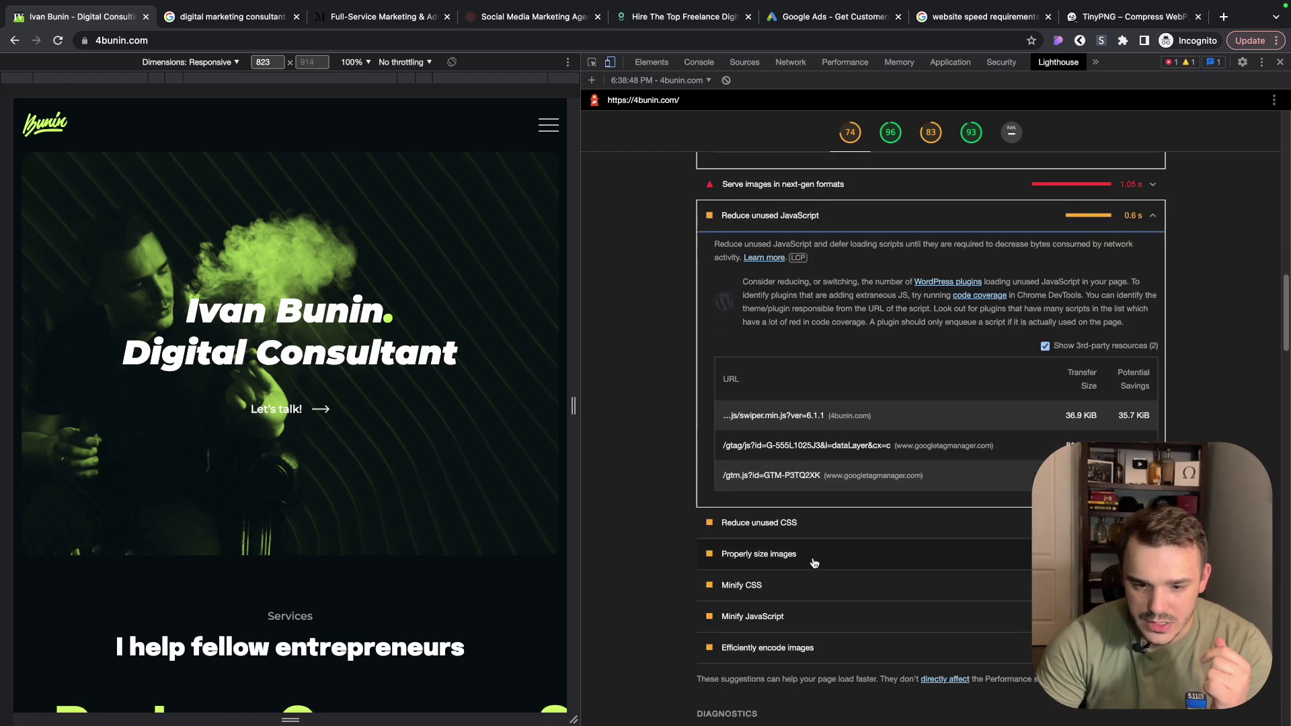
{"action": "left_click", "coordinate": [868, 529]}
{"action": "scroll", "coordinate": [867, 530], "scroll_direction": "down", "scroll_amount": 5}
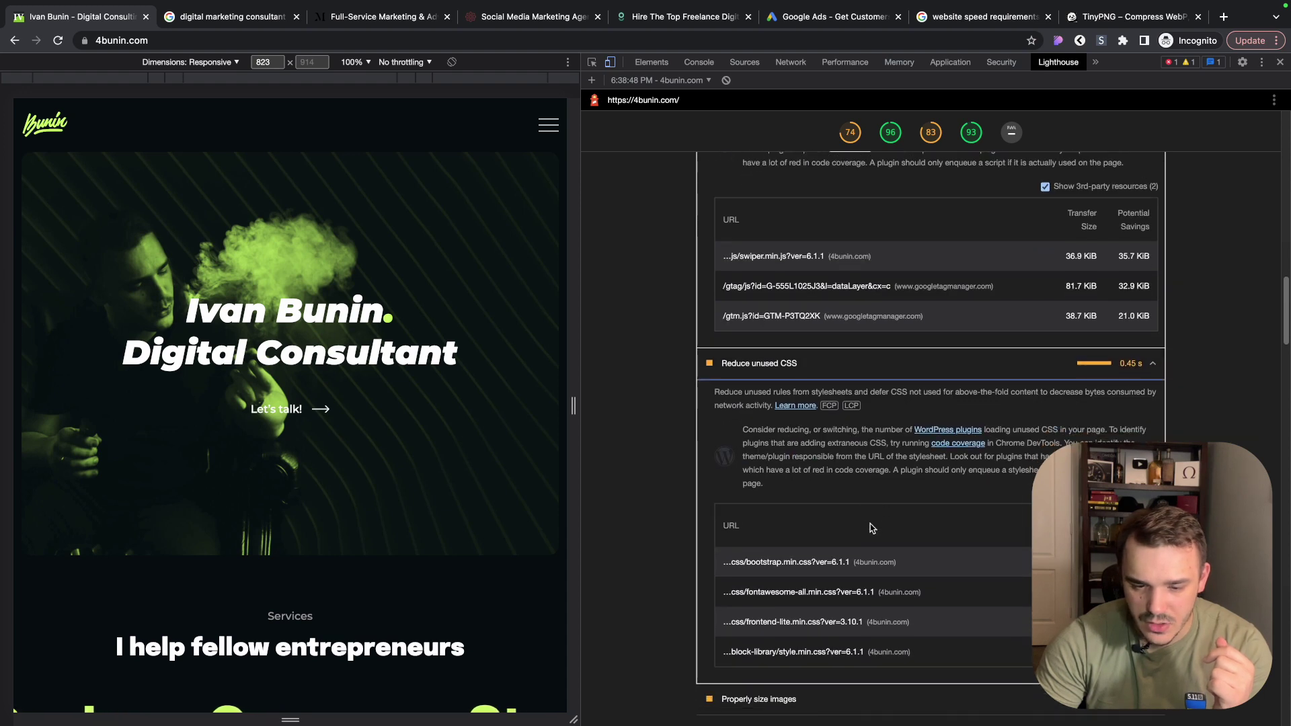
{"action": "scroll", "coordinate": [797, 375], "scroll_direction": "up", "scroll_amount": 9}
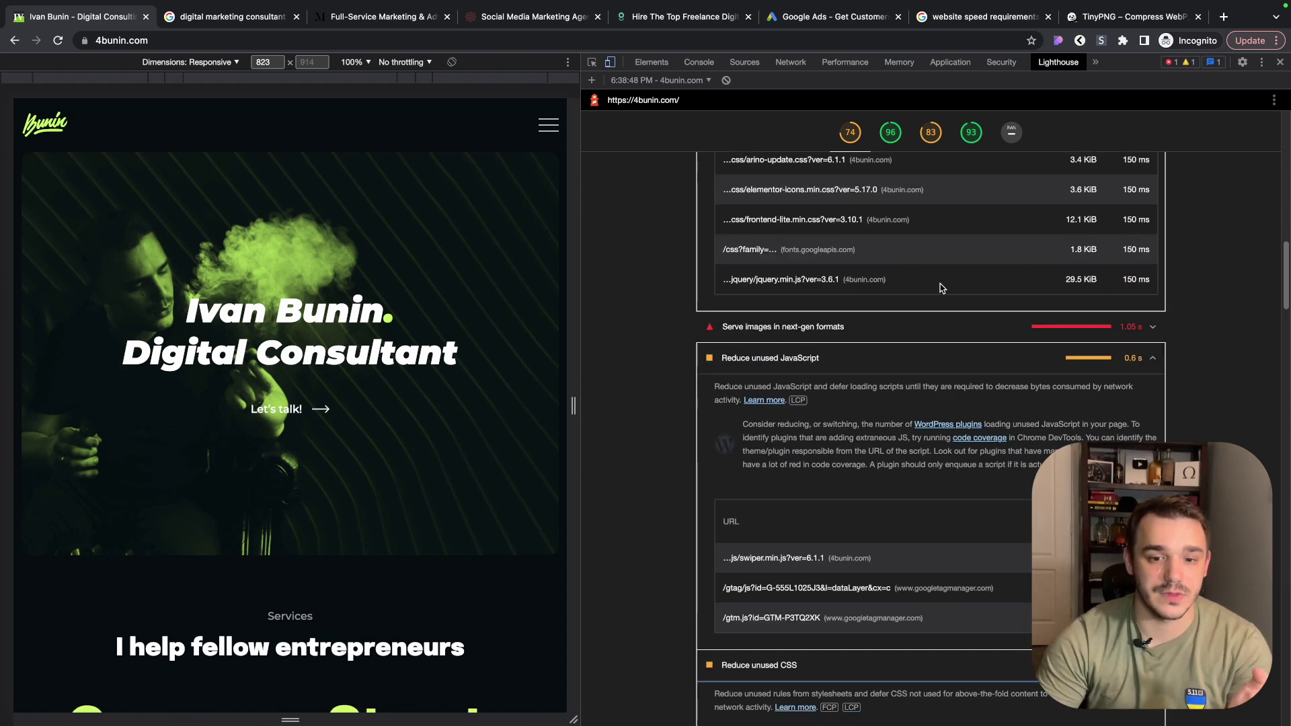
{"action": "scroll", "coordinate": [802, 297], "scroll_direction": "up", "scroll_amount": 4}
{"action": "scroll", "coordinate": [802, 297], "scroll_direction": "up", "scroll_amount": 1}
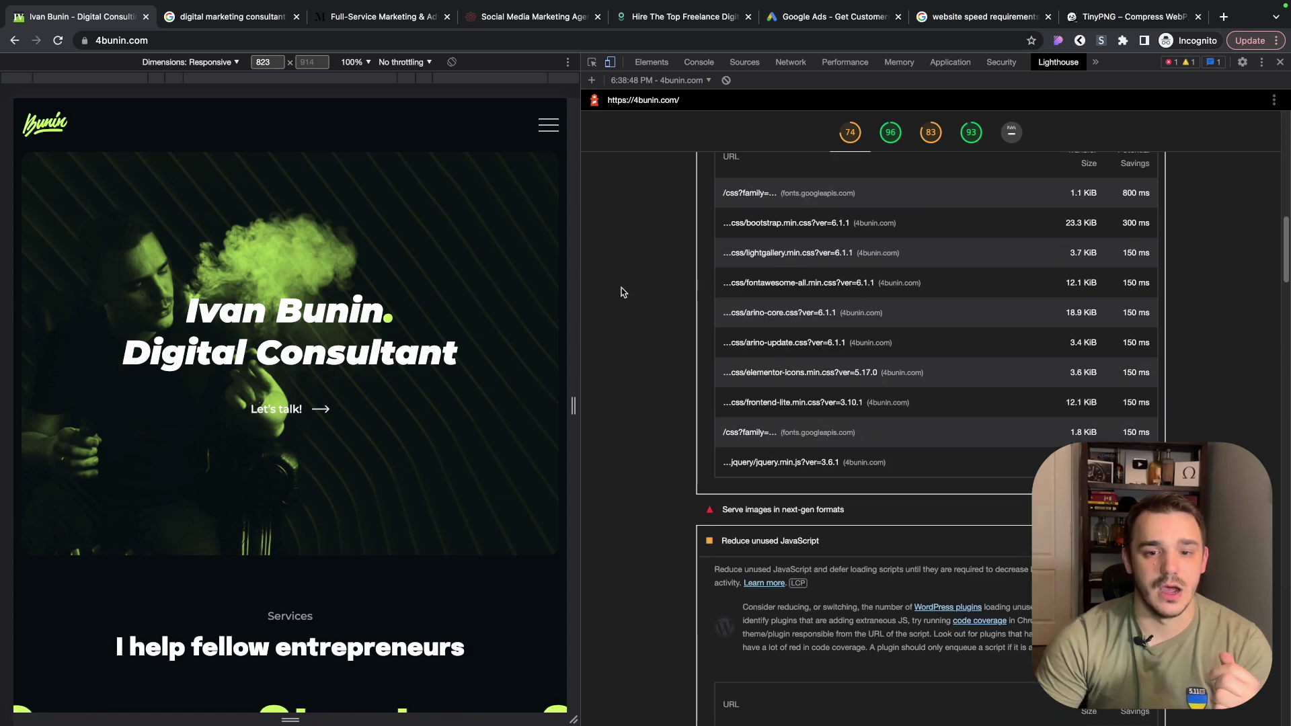
- Switch back to the WordPress admin, search new plugins for "asset", and install and activate Asset CleanUp: Page Speed Booster
{"action": "key", "text": "ctrl+Left"}
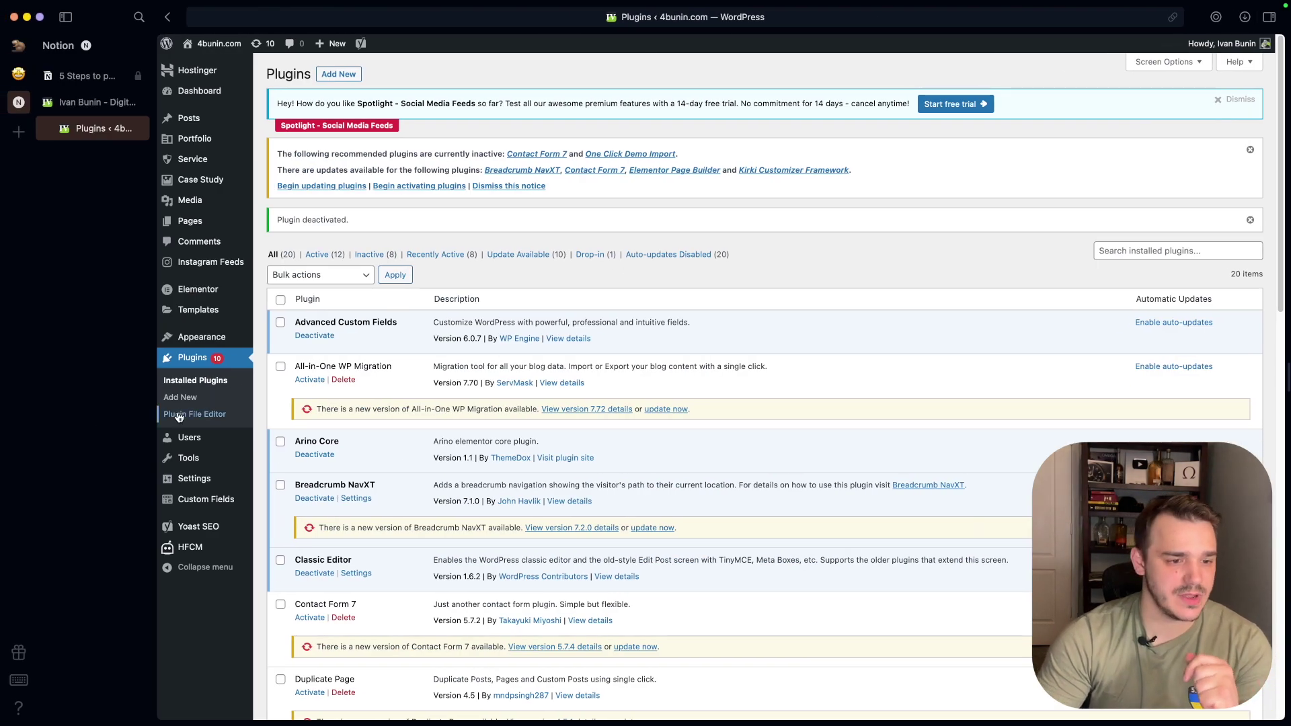
{"action": "left_click", "coordinate": [188, 404]}
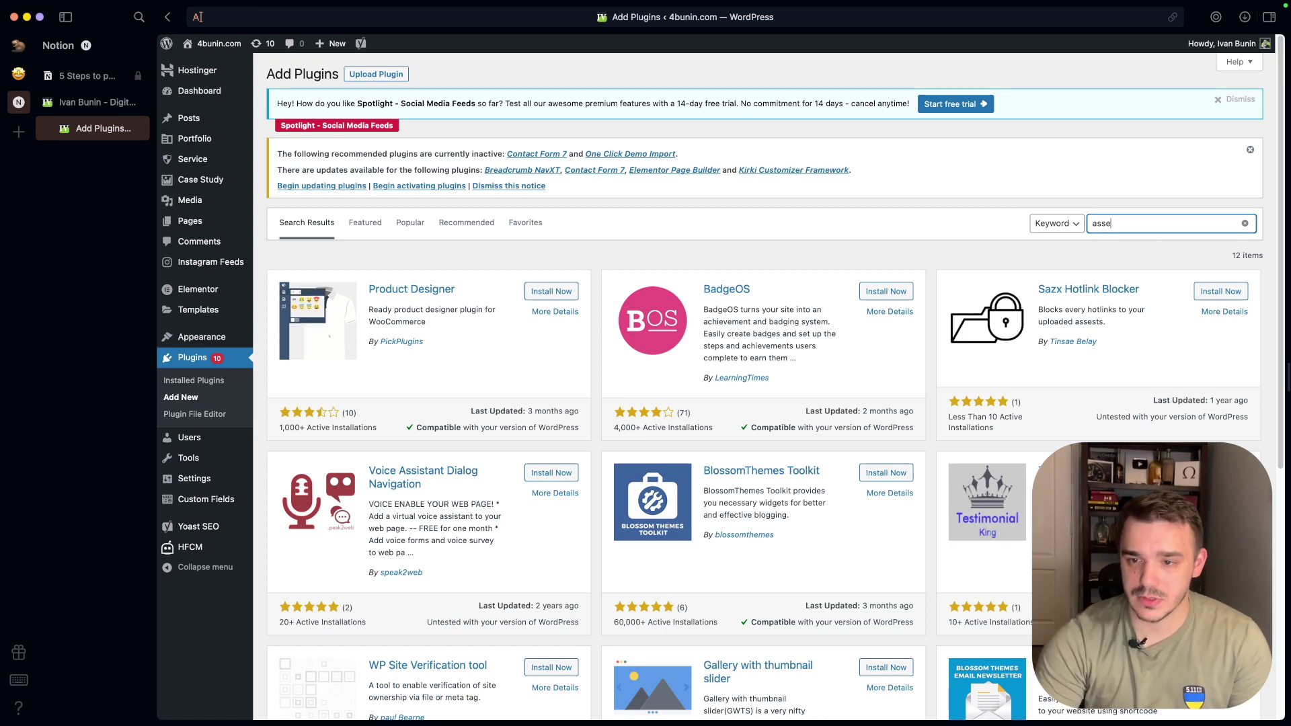
{"action": "type", "text": "t"}
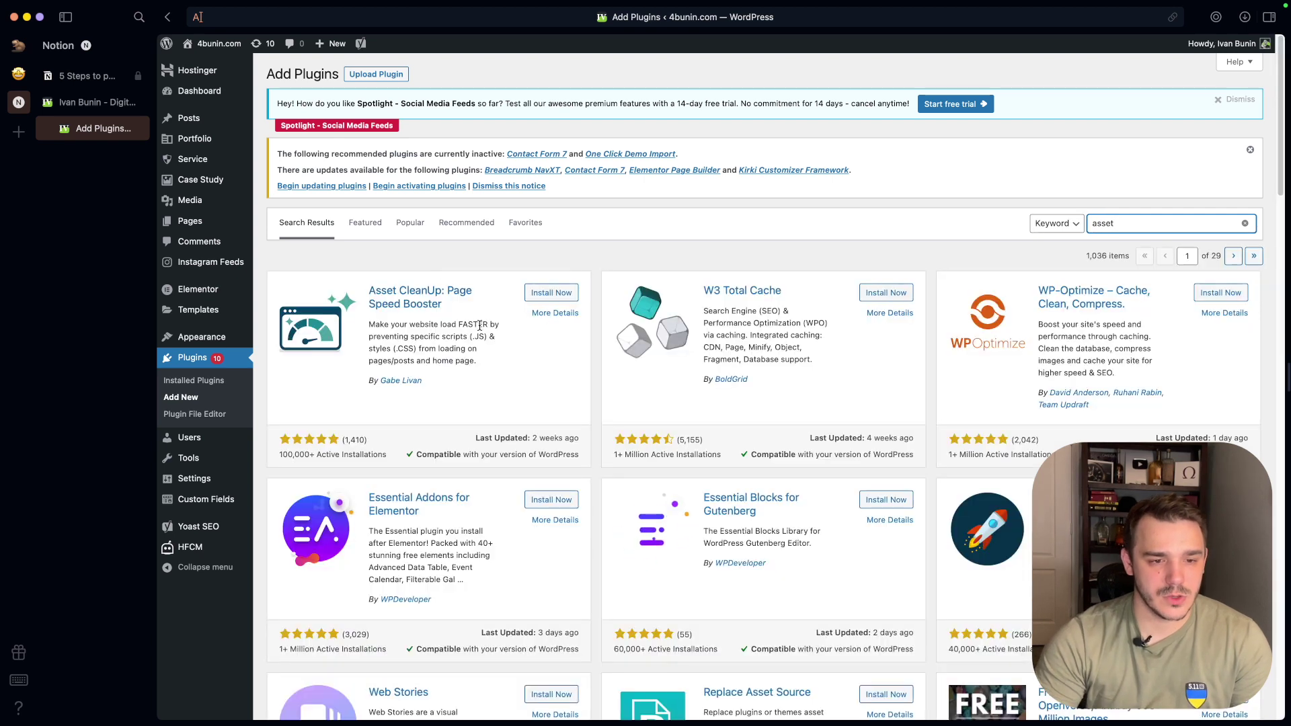
{"action": "left_click_drag", "start_coordinate": [475, 362], "coordinate": [369, 328]}
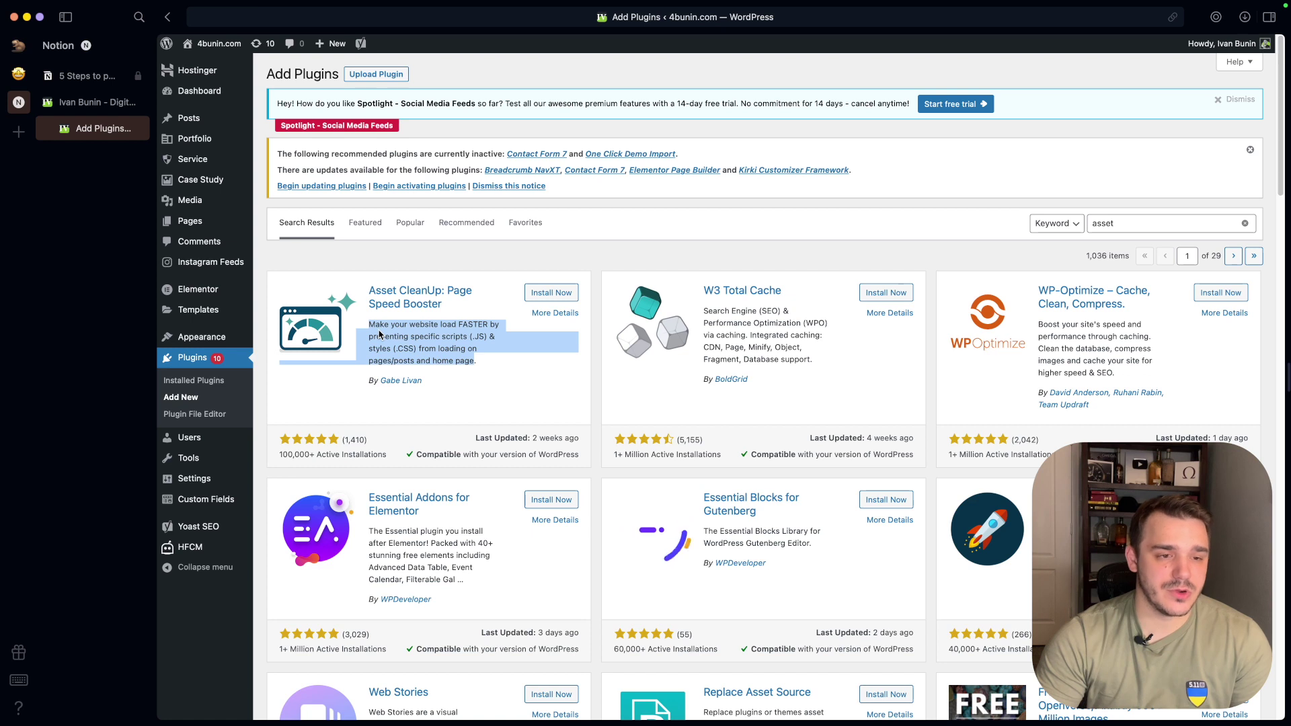
{"action": "left_click", "coordinate": [437, 333]}
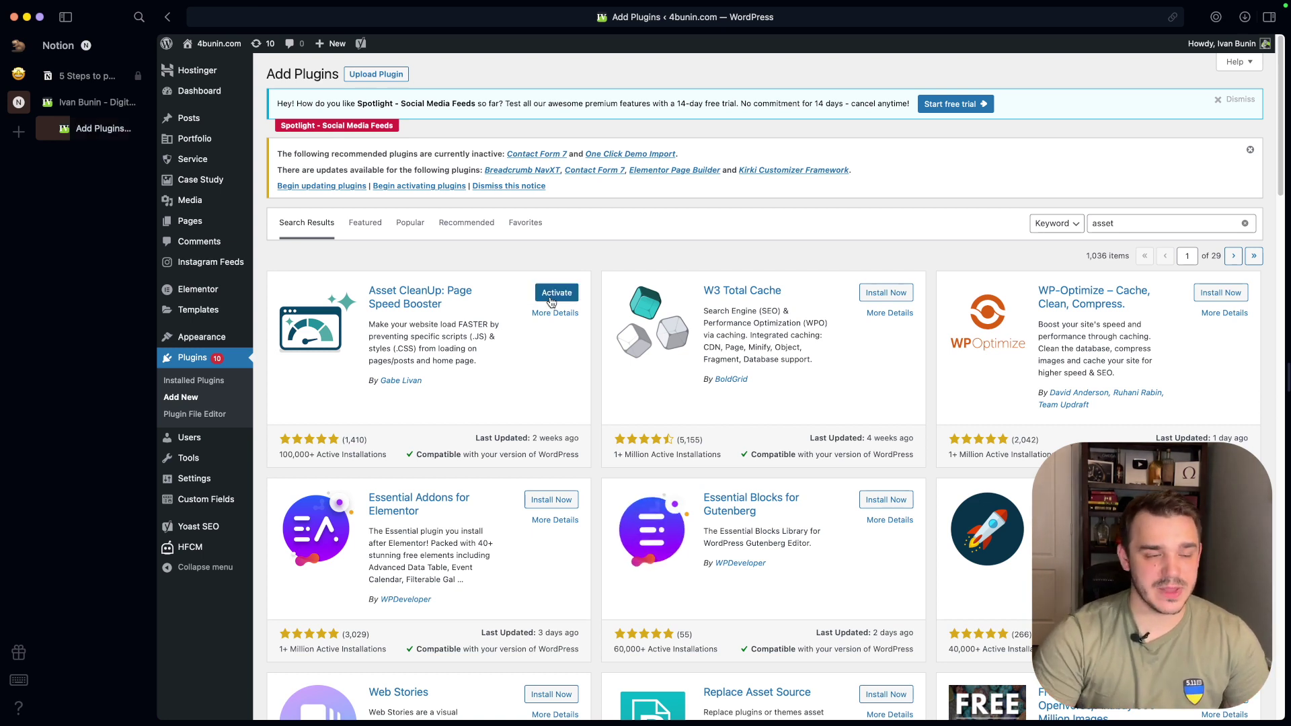
{"action": "left_click", "coordinate": [551, 301]}
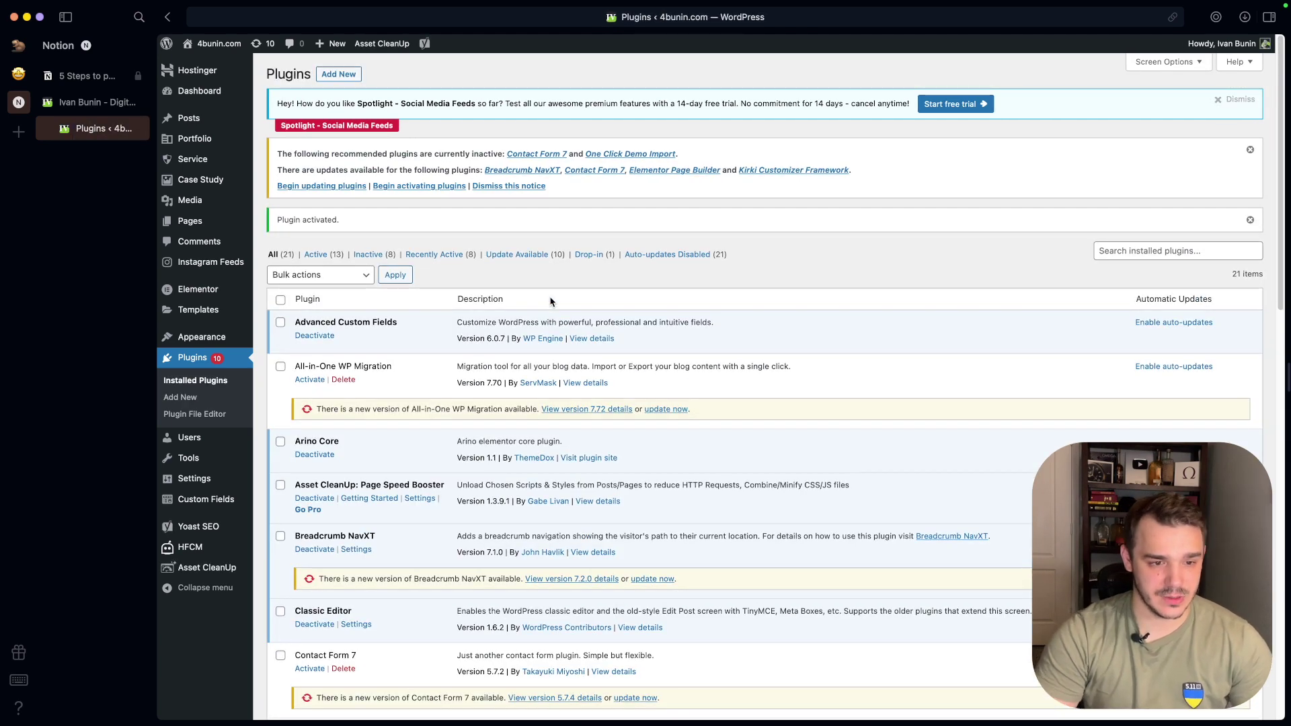
- Open the Digital Consulting home page for editing and go to its Asset CleanUp: CSS & JavaScript Manager section
{"action": "left_click", "coordinate": [206, 229]}
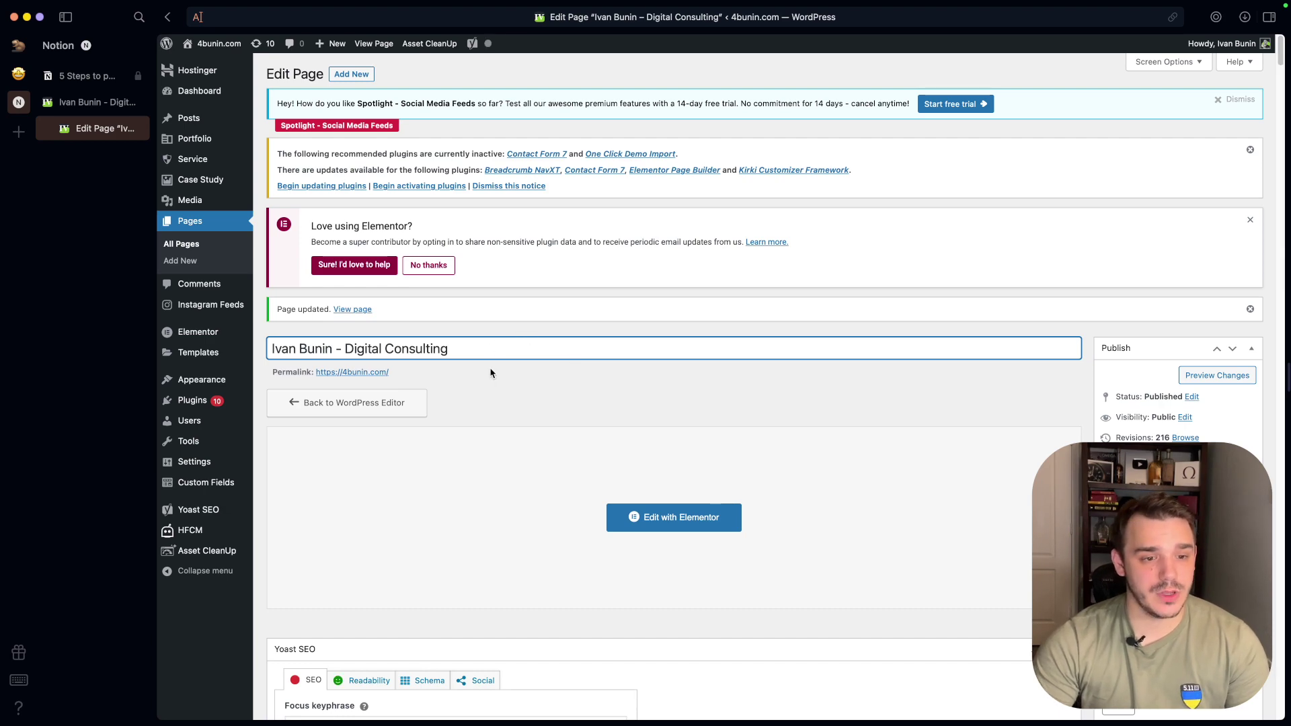
{"action": "scroll", "coordinate": [490, 372], "scroll_direction": "down", "scroll_amount": 20}
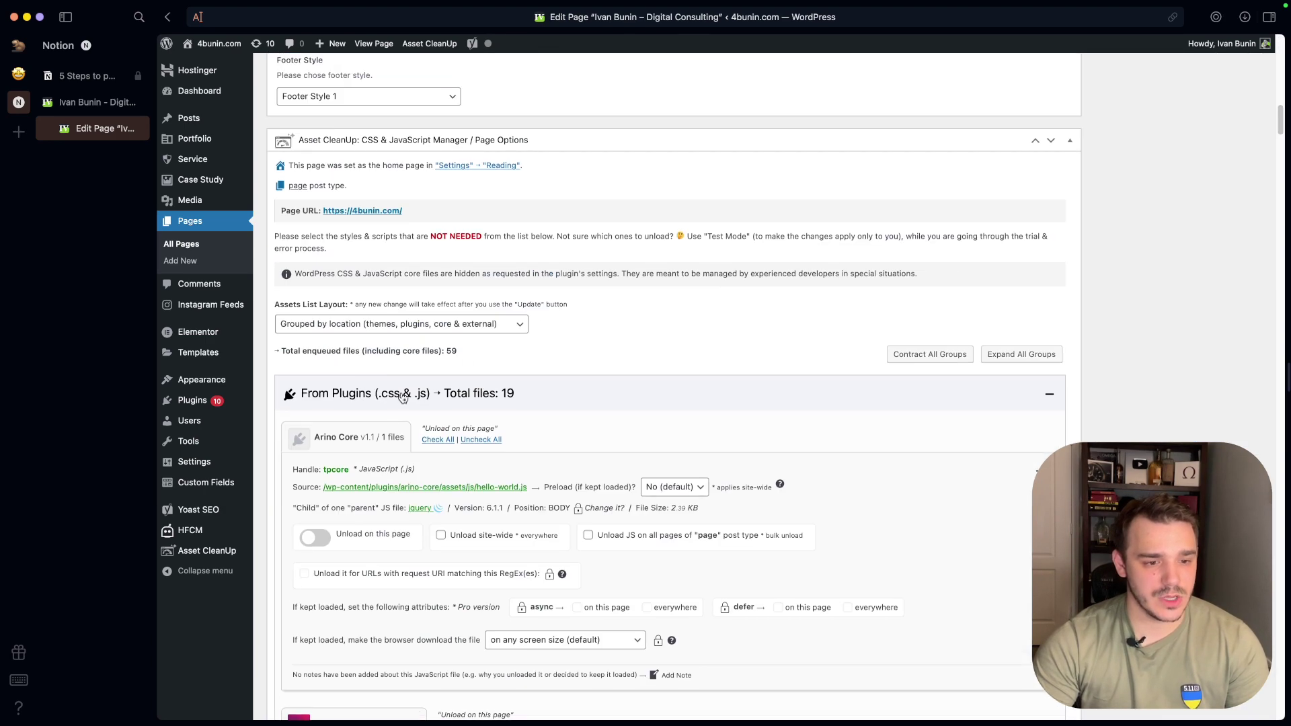
{"action": "scroll", "coordinate": [393, 395], "scroll_direction": "down", "scroll_amount": 1}
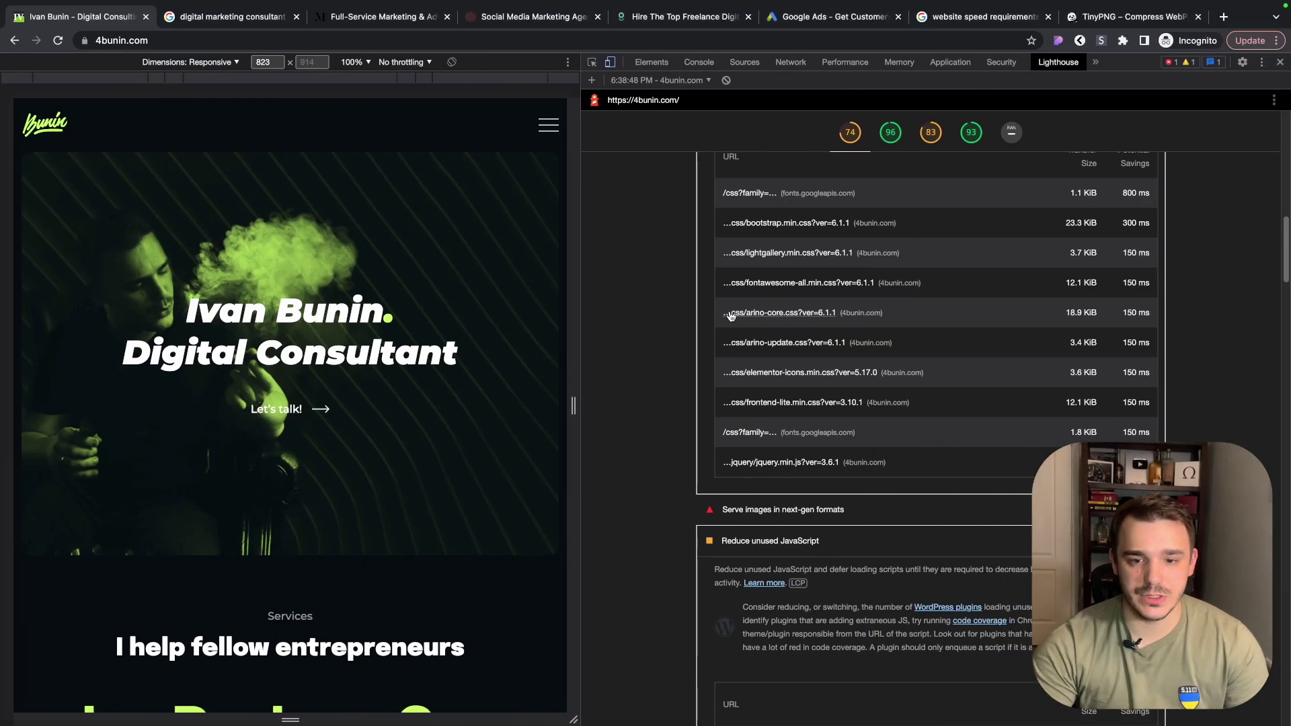
- Switch to the Lighthouse report, review its render-blocking and unused JavaScript files, and check whether the page uses swiper.min.js
{"action": "scroll", "coordinate": [846, 251], "scroll_direction": "up", "scroll_amount": 2}
{"action": "scroll", "coordinate": [845, 250], "scroll_direction": "down", "scroll_amount": 2}
{"action": "scroll", "coordinate": [846, 250], "scroll_direction": "down", "scroll_amount": 1}
{"action": "scroll", "coordinate": [874, 403], "scroll_direction": "down", "scroll_amount": 3}
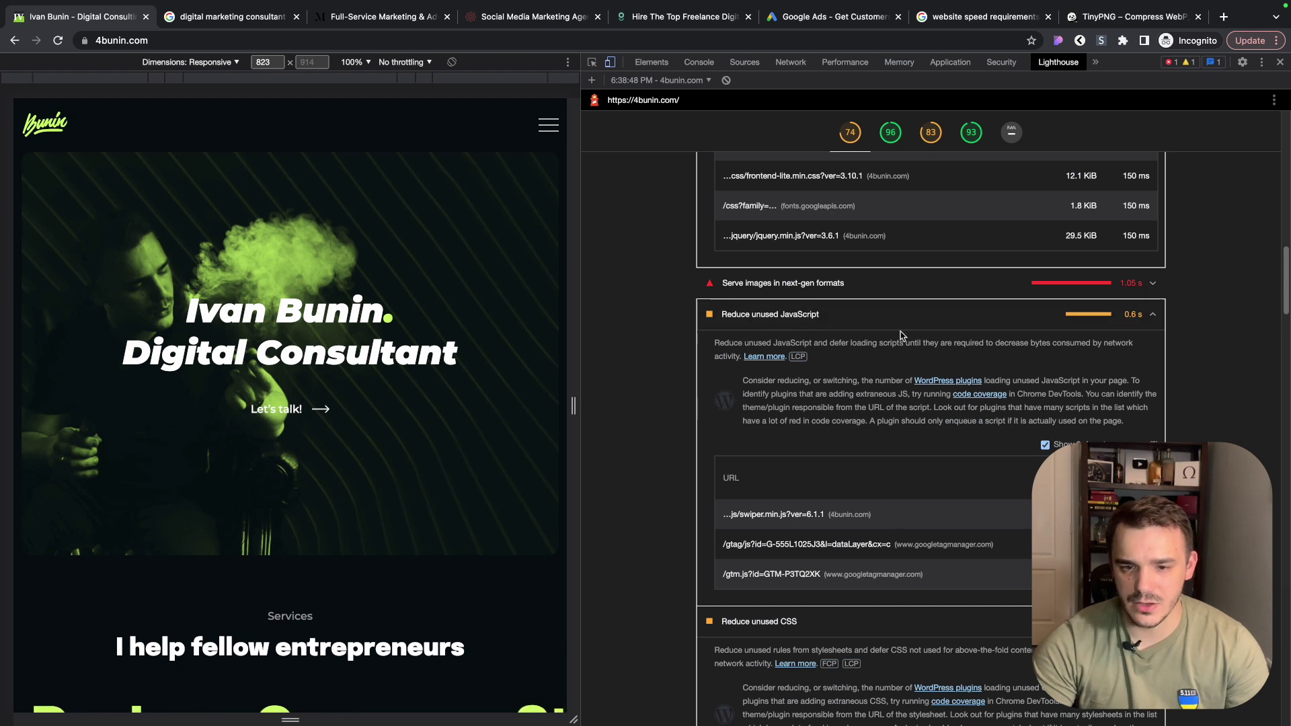
{"action": "scroll", "coordinate": [880, 514], "scroll_direction": "down", "scroll_amount": 1}
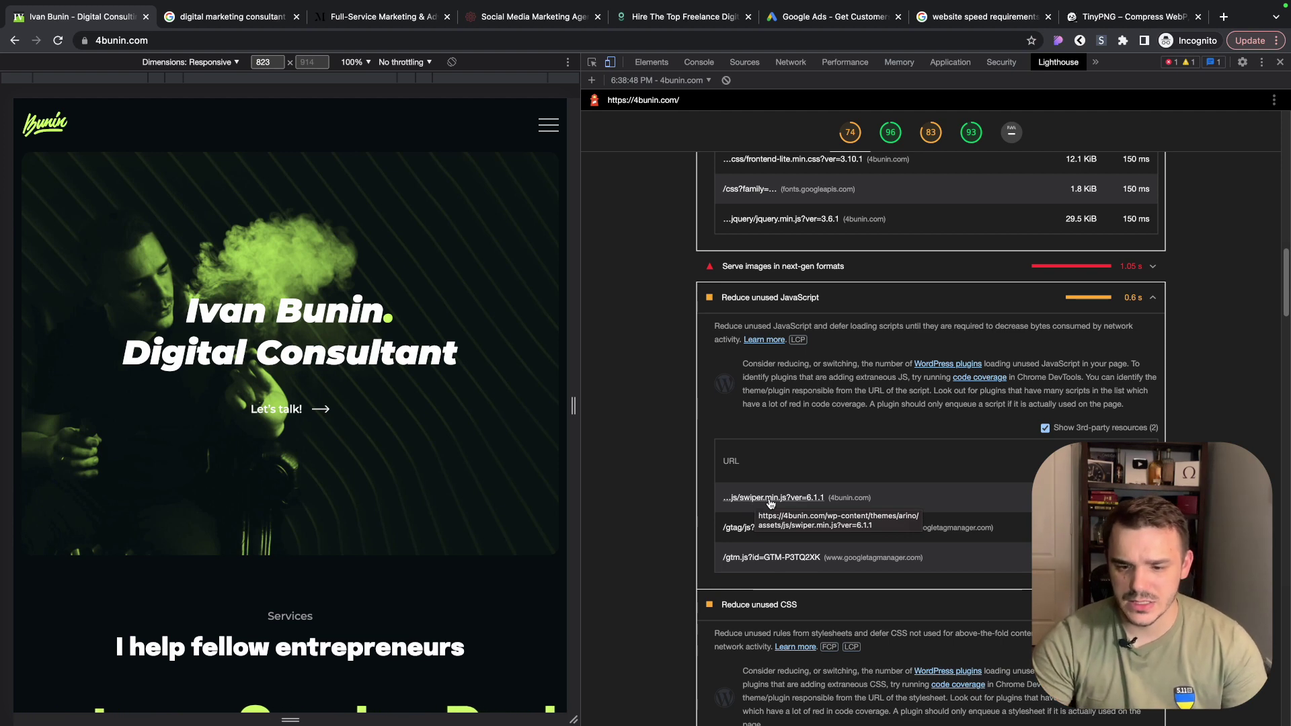
{"action": "scroll", "coordinate": [516, 466], "scroll_direction": "down", "scroll_amount": 10}
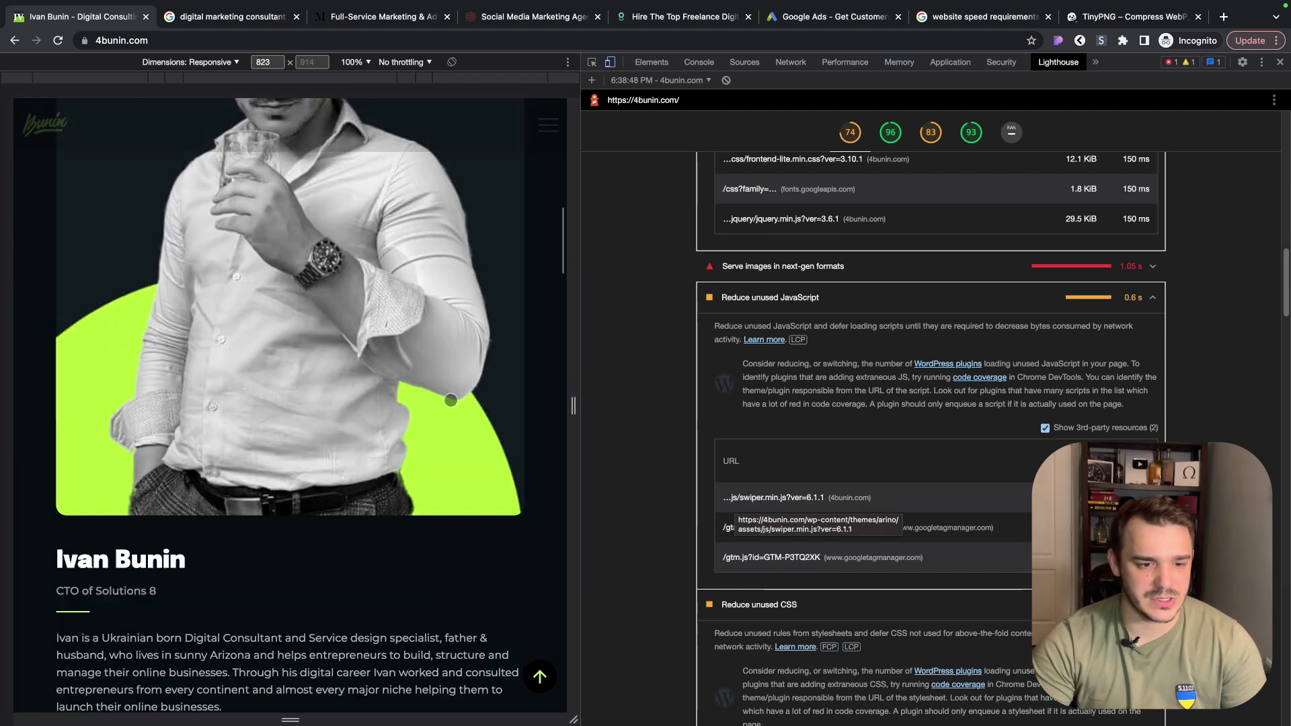
{"action": "scroll", "coordinate": [524, 336], "scroll_direction": "up", "scroll_amount": 10}
{"action": "scroll", "coordinate": [529, 245], "scroll_direction": "down", "scroll_amount": 10}
{"action": "scroll", "coordinate": [529, 244], "scroll_direction": "up", "scroll_amount": 10}
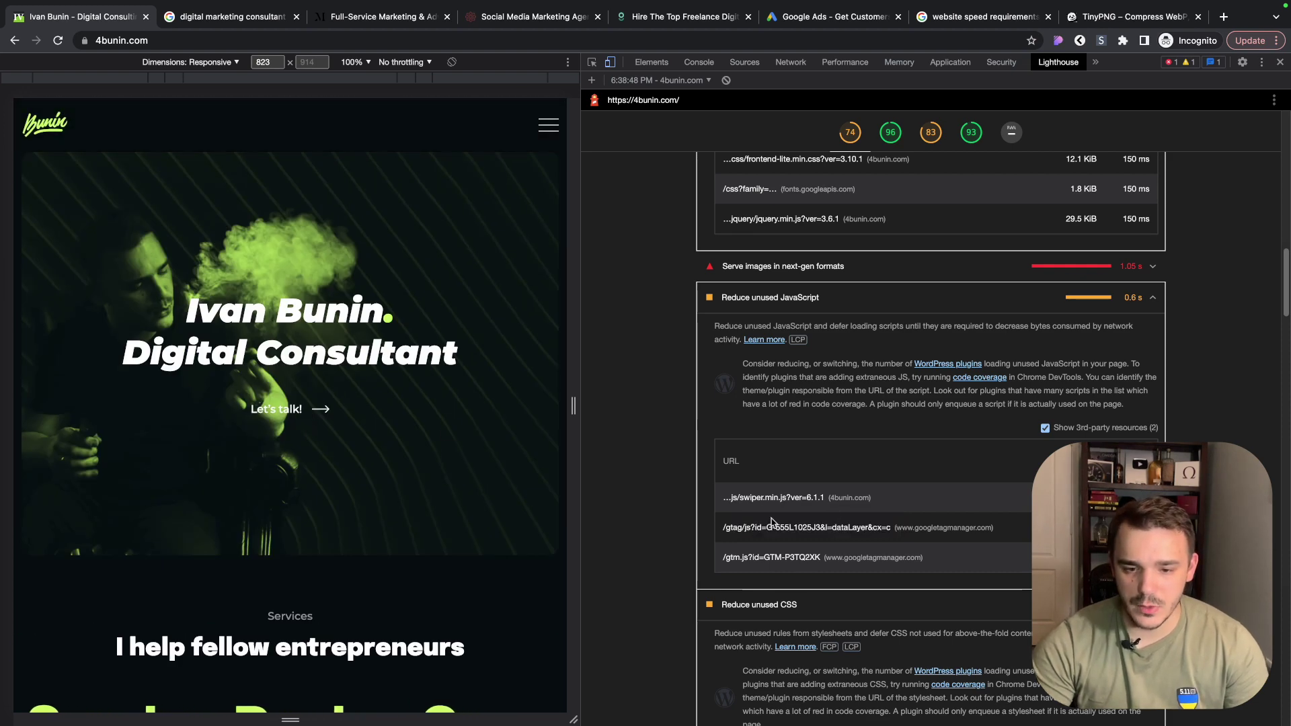
- Back in the WordPress page editor, find "swiper" in the asset list and unload the swiper-bundle JavaScript on this page
{"action": "key", "text": "ctrl+Left"}
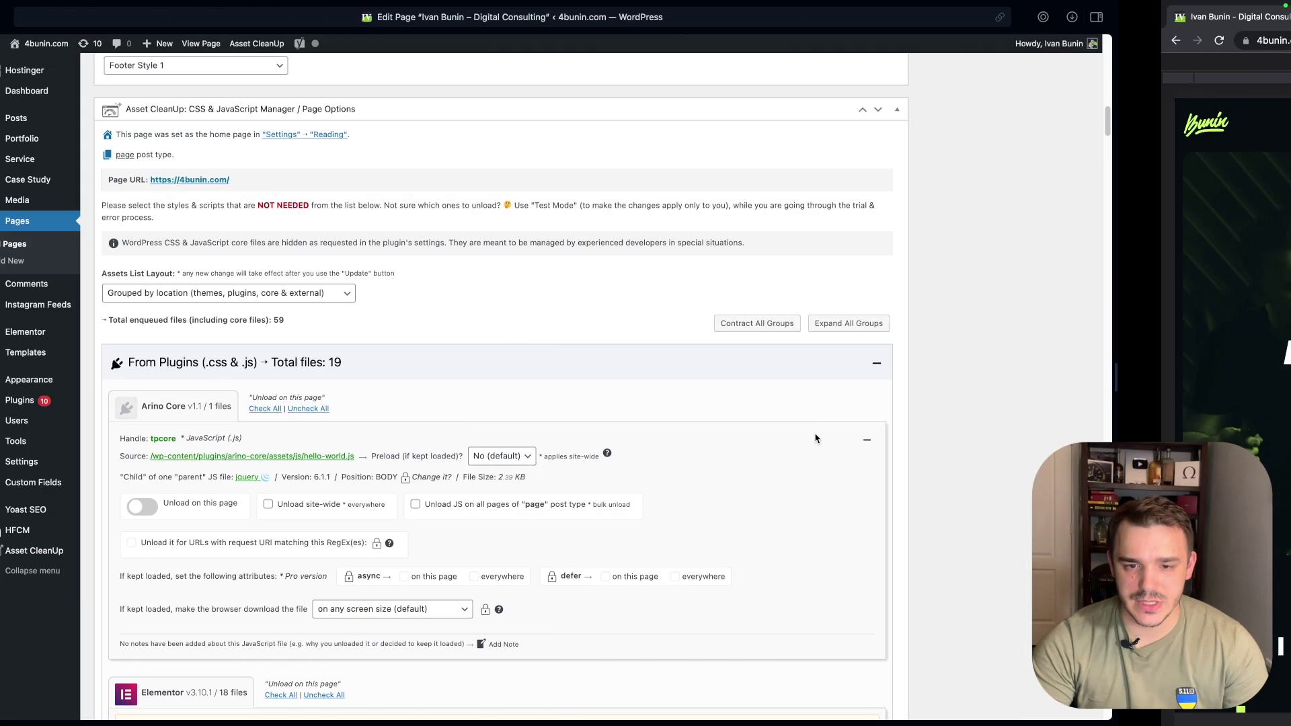
{"action": "scroll", "coordinate": [1133, 430], "scroll_direction": "up", "scroll_amount": 3}
{"action": "scroll", "coordinate": [1133, 417], "scroll_direction": "down", "scroll_amount": 1}
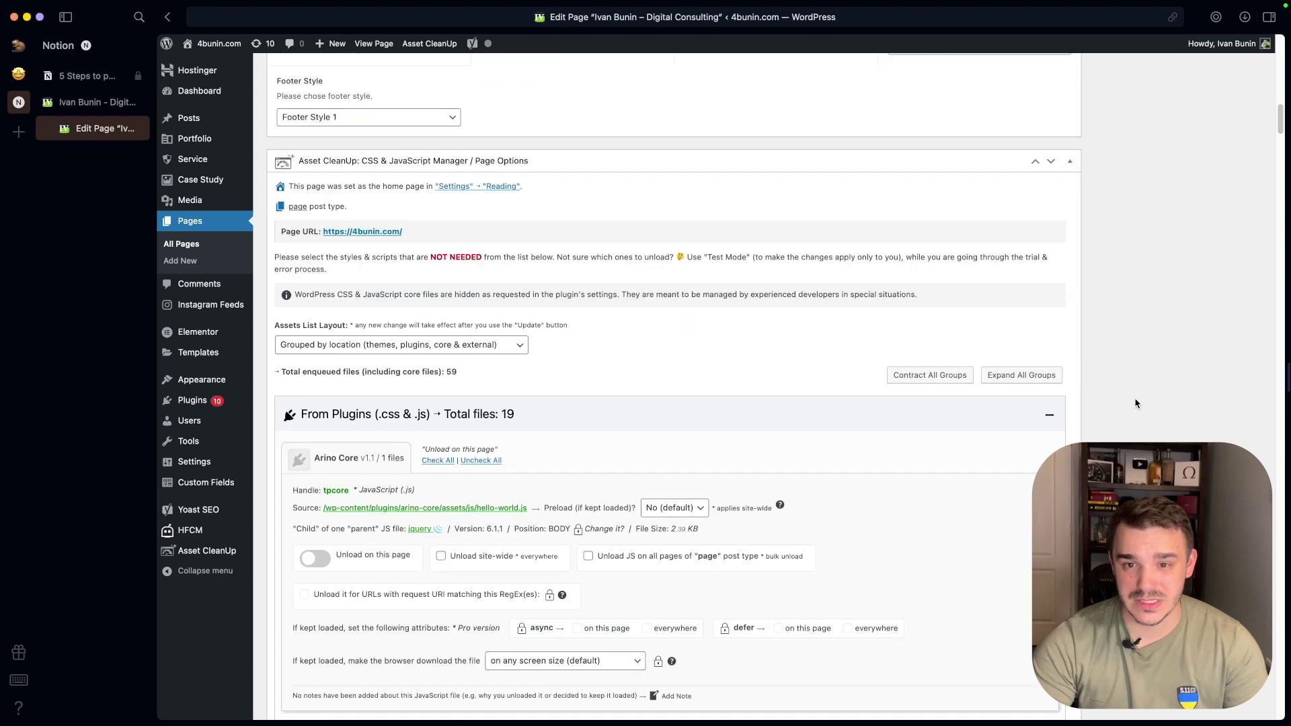
{"action": "key", "text": "super+f"}
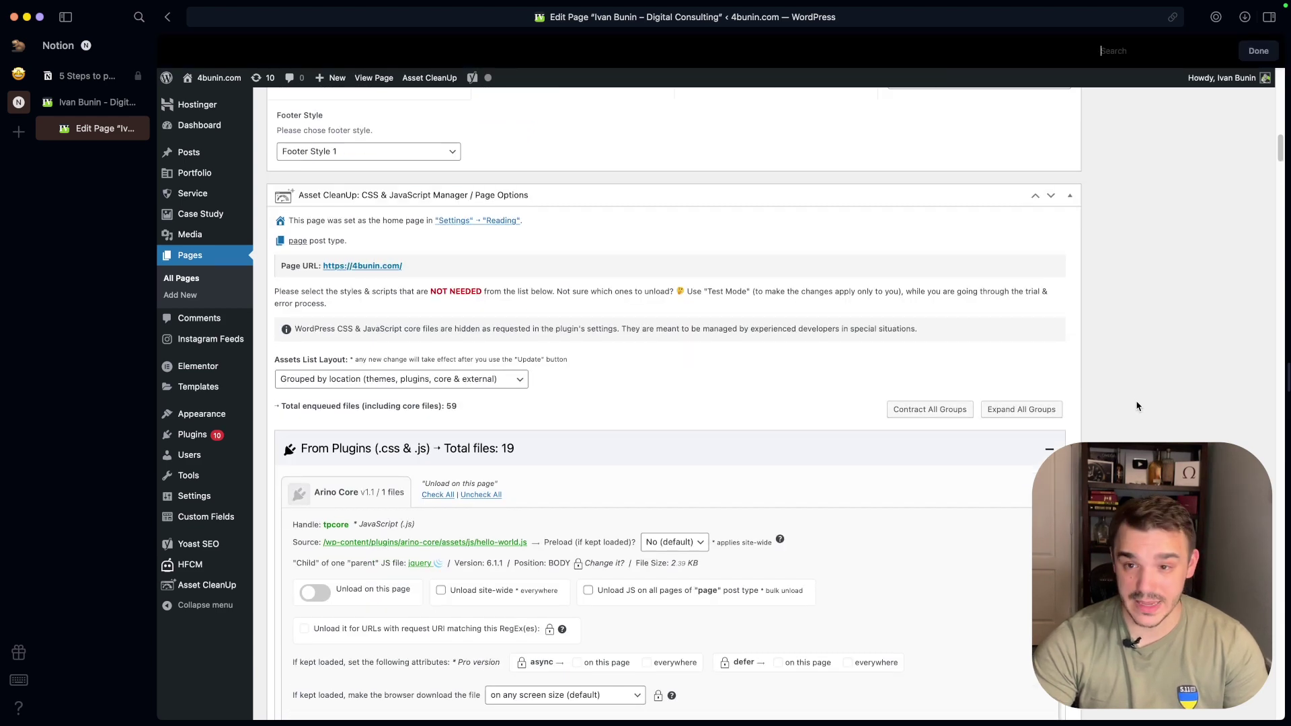
{"action": "type", "text": "swiper"}
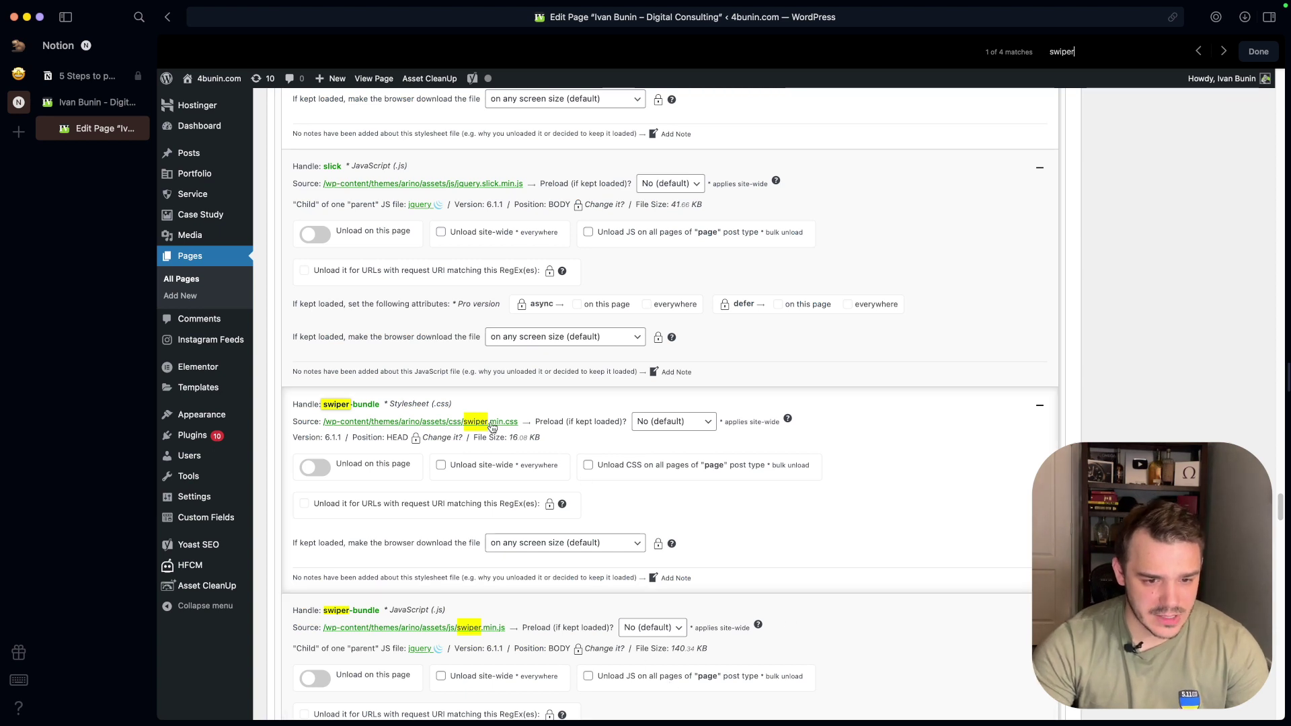
{"action": "scroll", "coordinate": [480, 631], "scroll_direction": "down", "scroll_amount": 3}
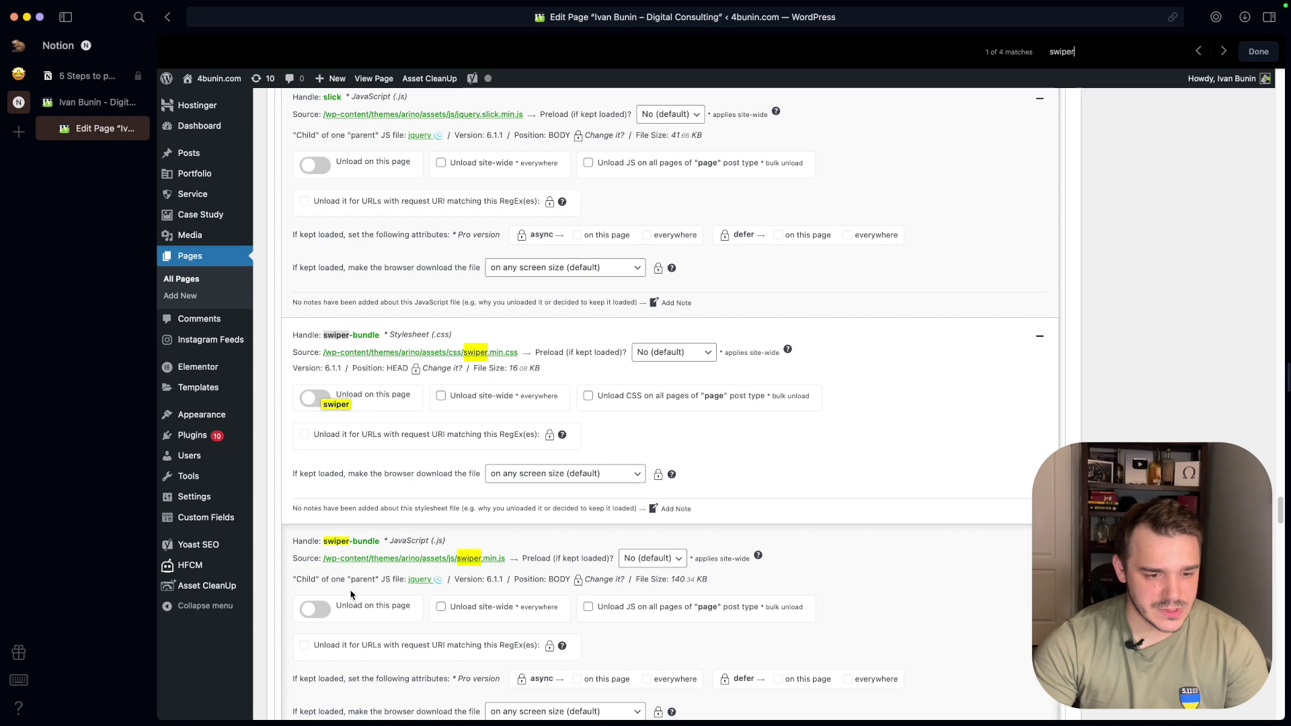
{"action": "left_click", "coordinate": [306, 613]}
{"action": "scroll", "coordinate": [435, 616], "scroll_direction": "down", "scroll_amount": 2}
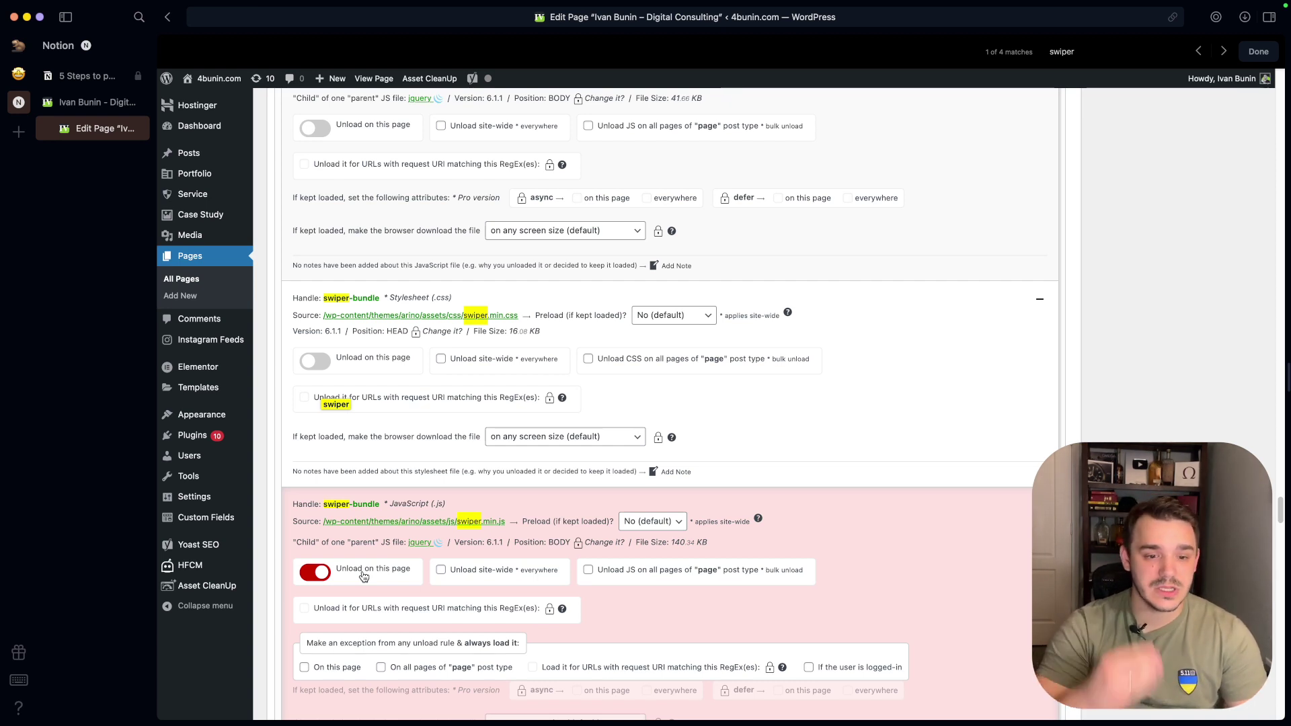
- Unload the swiper-bundle stylesheet on this page as well
{"action": "scroll", "coordinate": [381, 557], "scroll_direction": "down", "scroll_amount": 4}
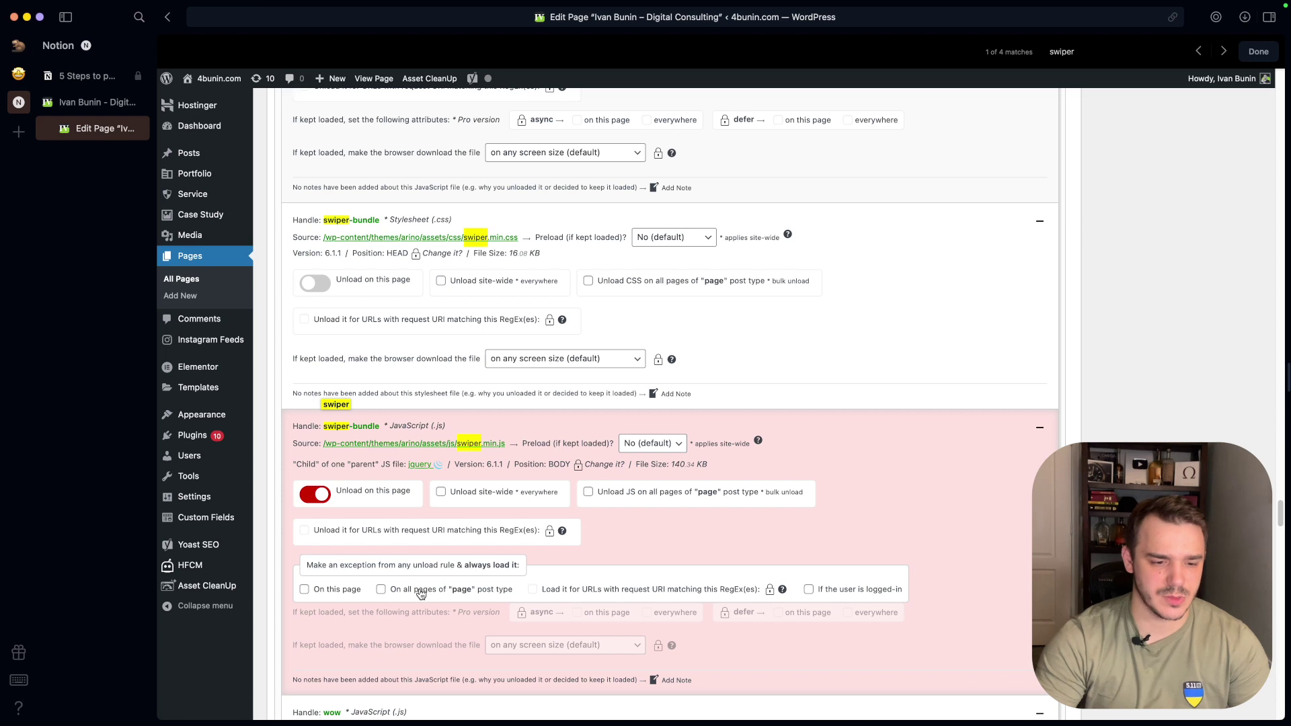
{"action": "scroll", "coordinate": [413, 568], "scroll_direction": "down", "scroll_amount": 4}
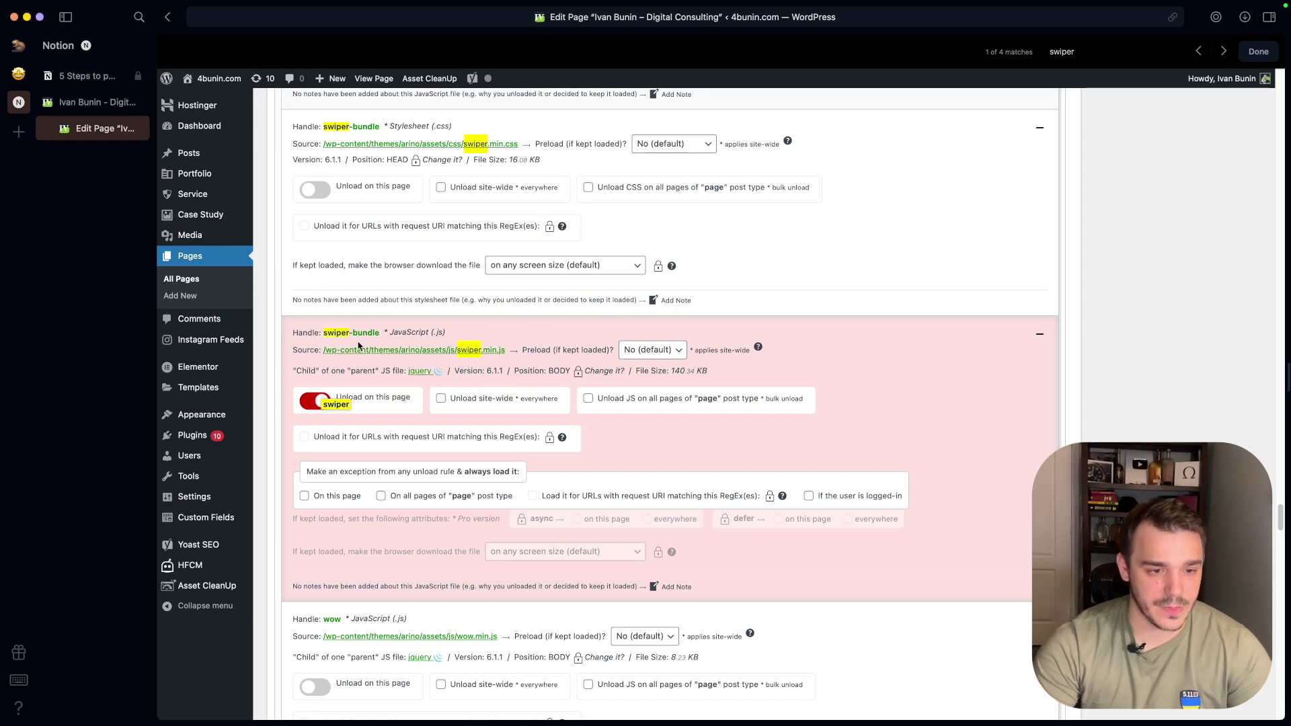
{"action": "scroll", "coordinate": [322, 396], "scroll_direction": "up", "scroll_amount": 3}
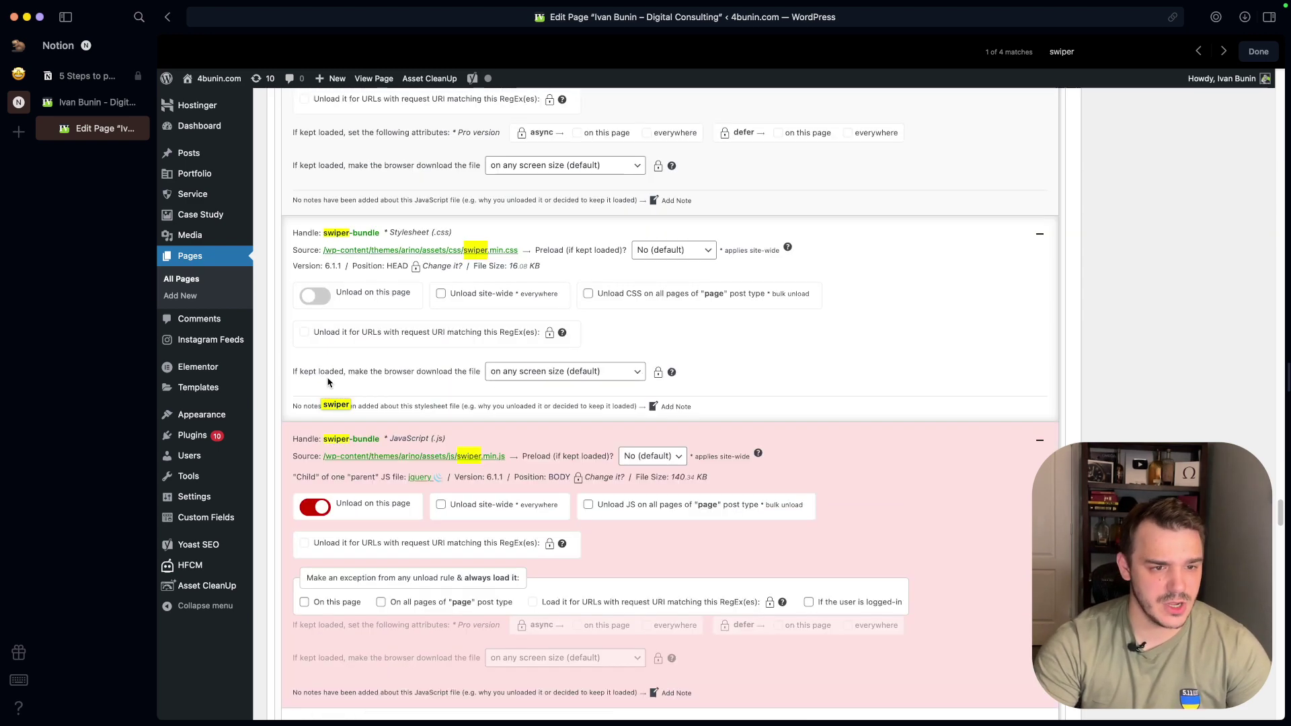
{"action": "left_click", "coordinate": [321, 300]}
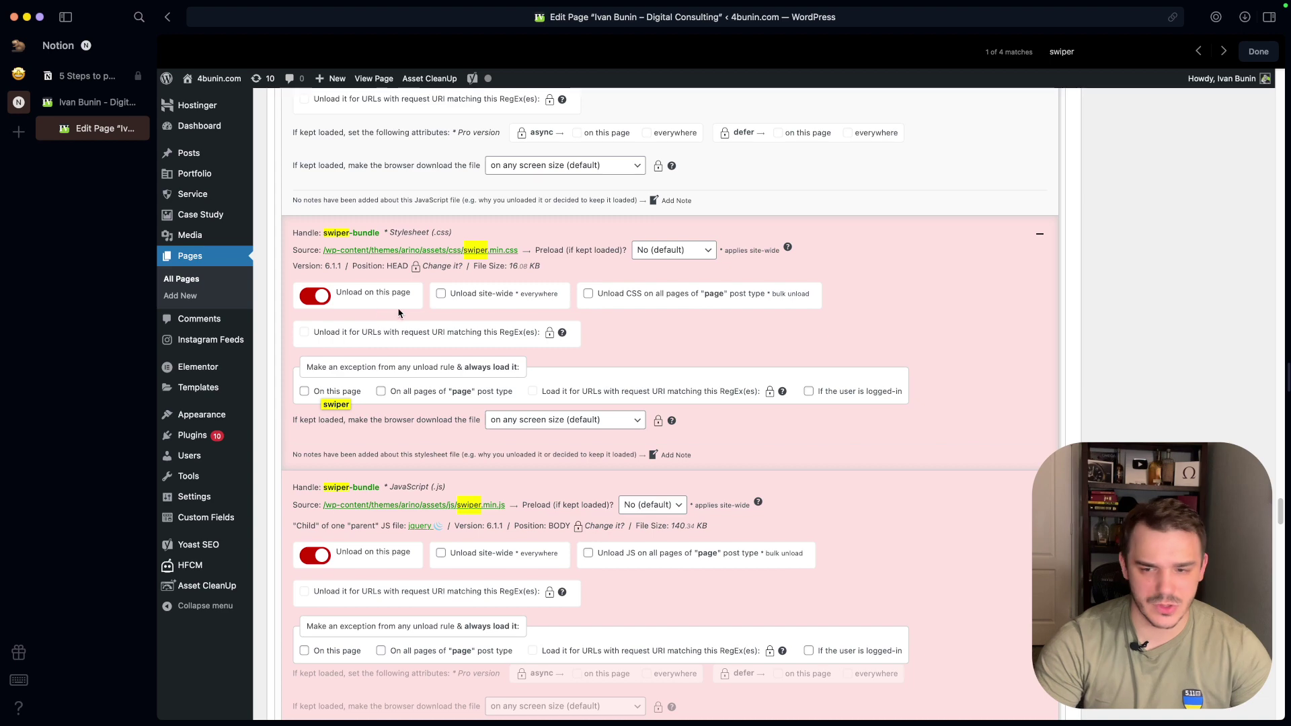
- Return to the Lighthouse report and check the render-blocking resources list for further files to unload, such as lightgallery.min.css
{"action": "scroll", "coordinate": [634, 355], "scroll_direction": "up", "scroll_amount": 4}
{"action": "scroll", "coordinate": [635, 355], "scroll_direction": "up", "scroll_amount": 2}
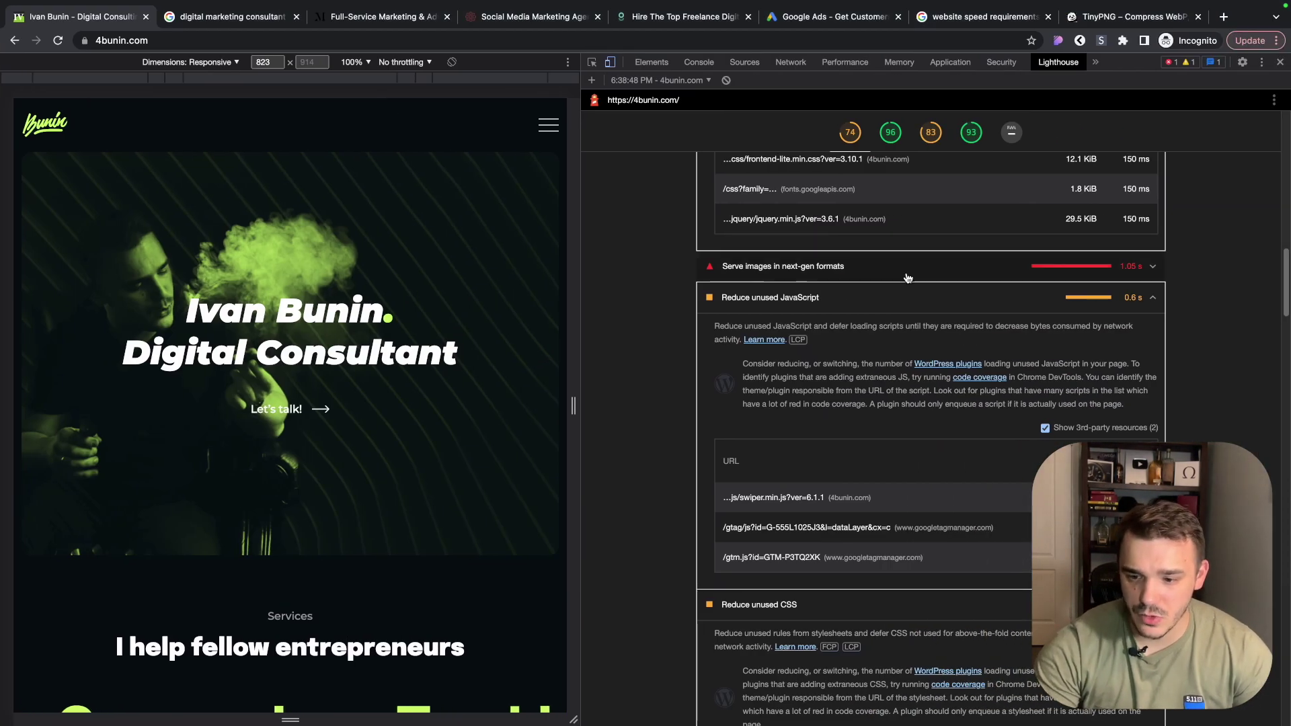
{"action": "scroll", "coordinate": [904, 285], "scroll_direction": "up", "scroll_amount": 3}
{"action": "scroll", "coordinate": [904, 296], "scroll_direction": "up", "scroll_amount": 5}
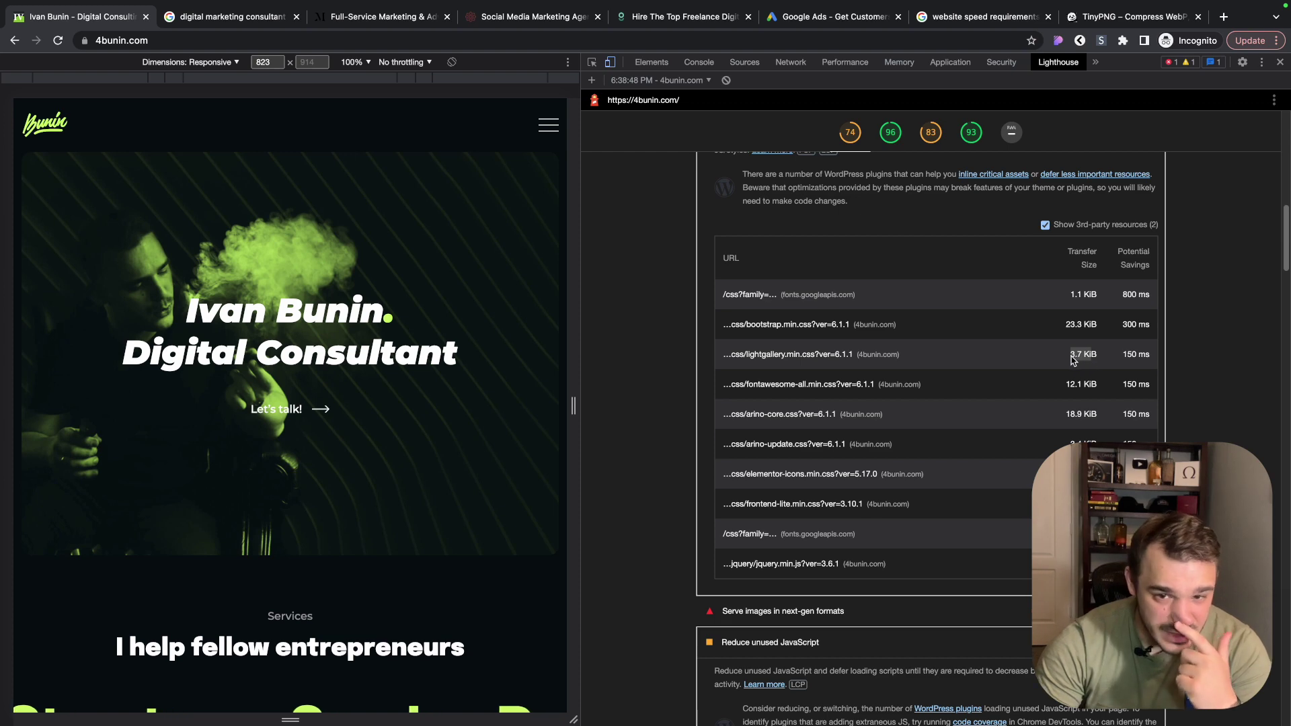
{"action": "scroll", "coordinate": [1076, 360], "scroll_direction": "up", "scroll_amount": 2}
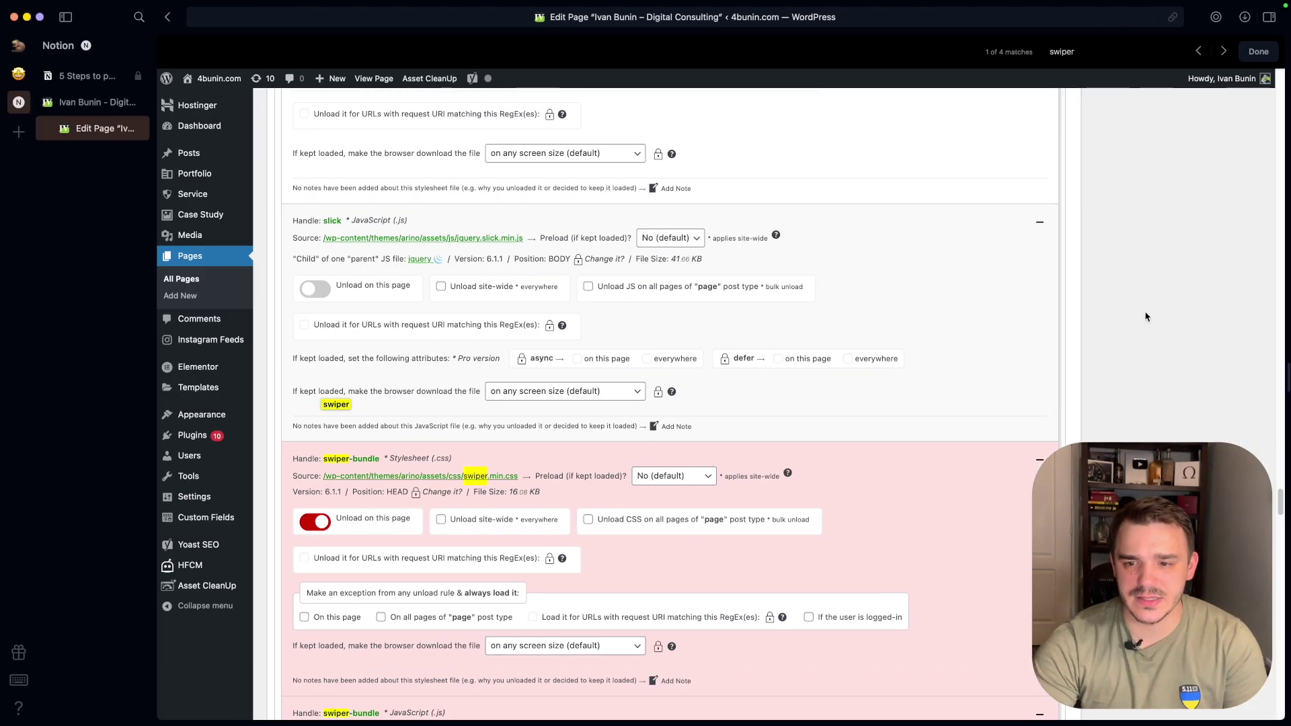
- In the WordPress asset list, find "lightg" and unload both the lightgallery stylesheet and JavaScript on this page
{"action": "scroll", "coordinate": [739, 564], "scroll_direction": "down", "scroll_amount": 2}
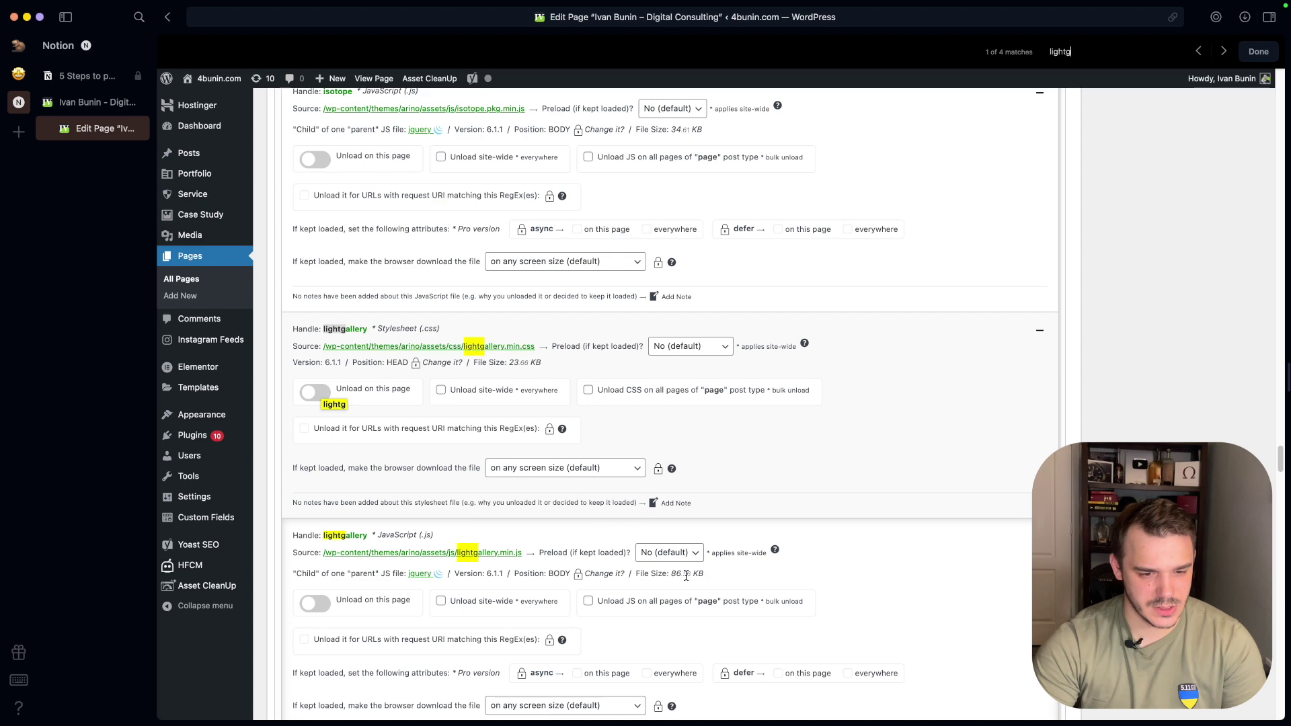
{"action": "left_click", "coordinate": [315, 393]}
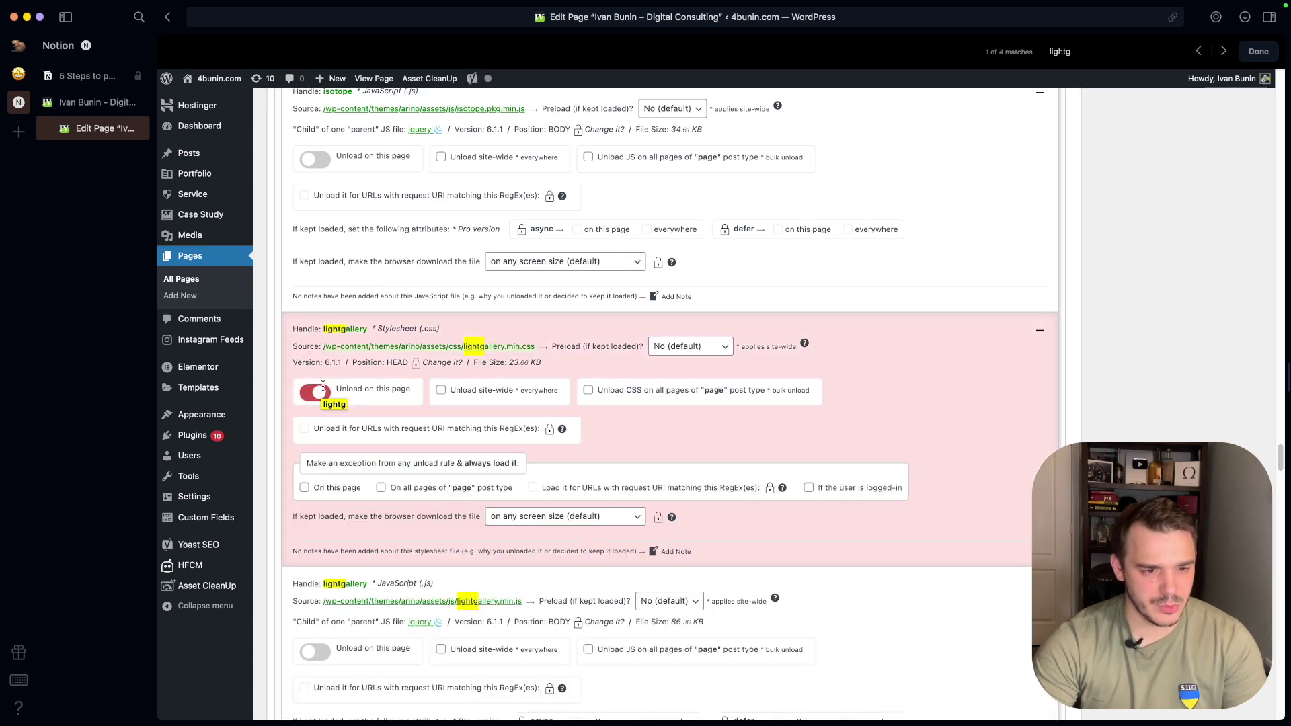
{"action": "left_click", "coordinate": [315, 651]}
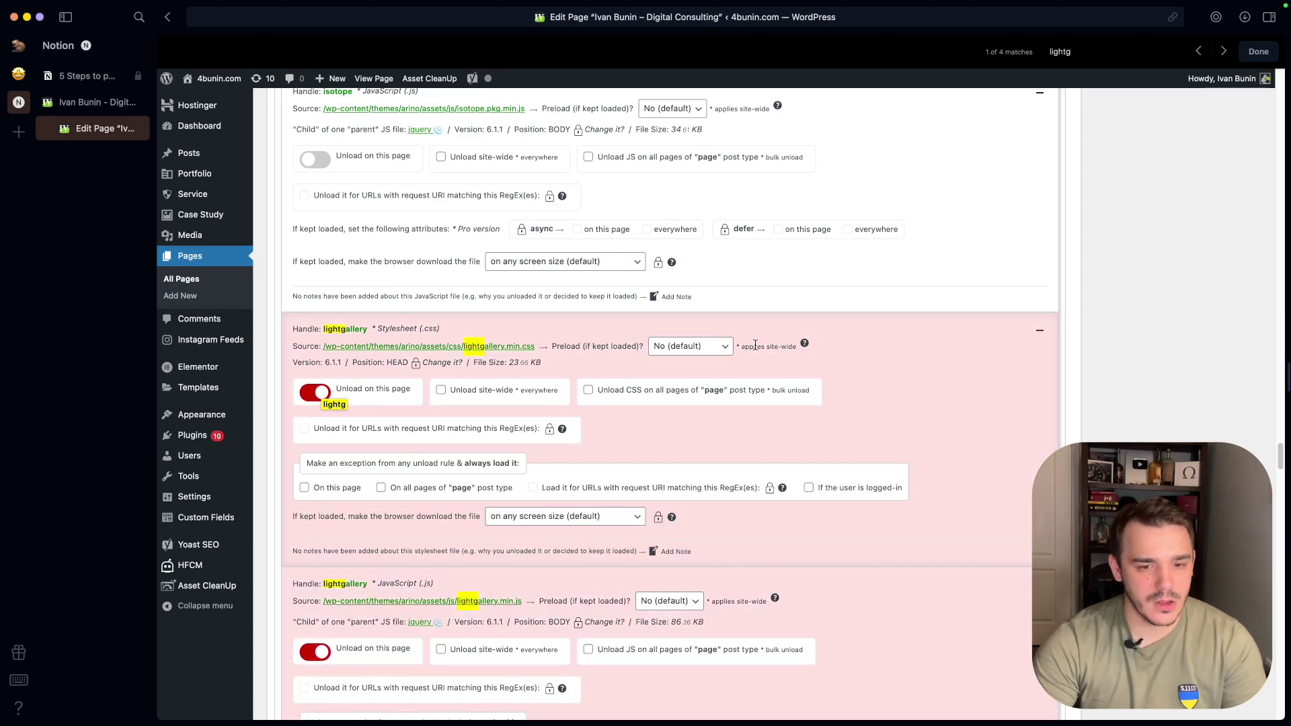
{"action": "scroll", "coordinate": [711, 399], "scroll_direction": "down", "scroll_amount": 3}
{"action": "scroll", "coordinate": [711, 400], "scroll_direction": "down", "scroll_amount": 1}
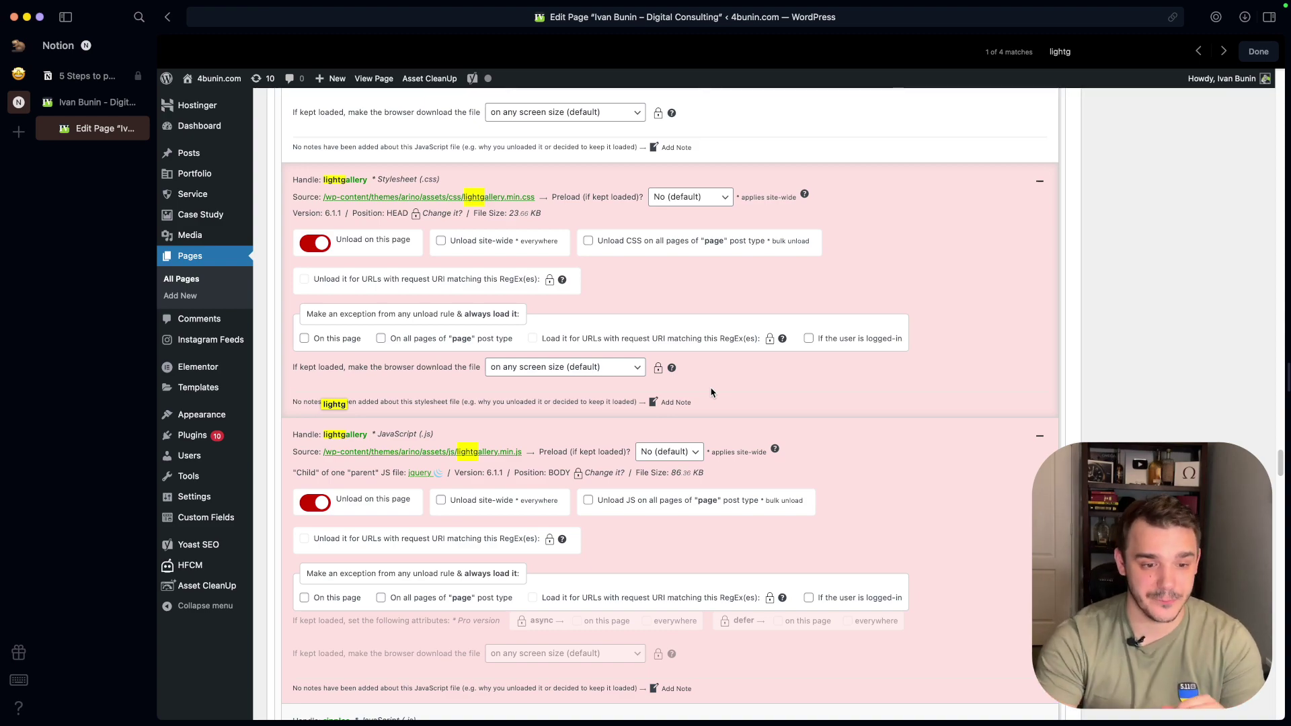
- Update the page, then rerun Lighthouse on 4bunin.com and review the new report's metrics and opportunities
{"action": "scroll", "coordinate": [1033, 340], "scroll_direction": "up", "scroll_amount": 20}
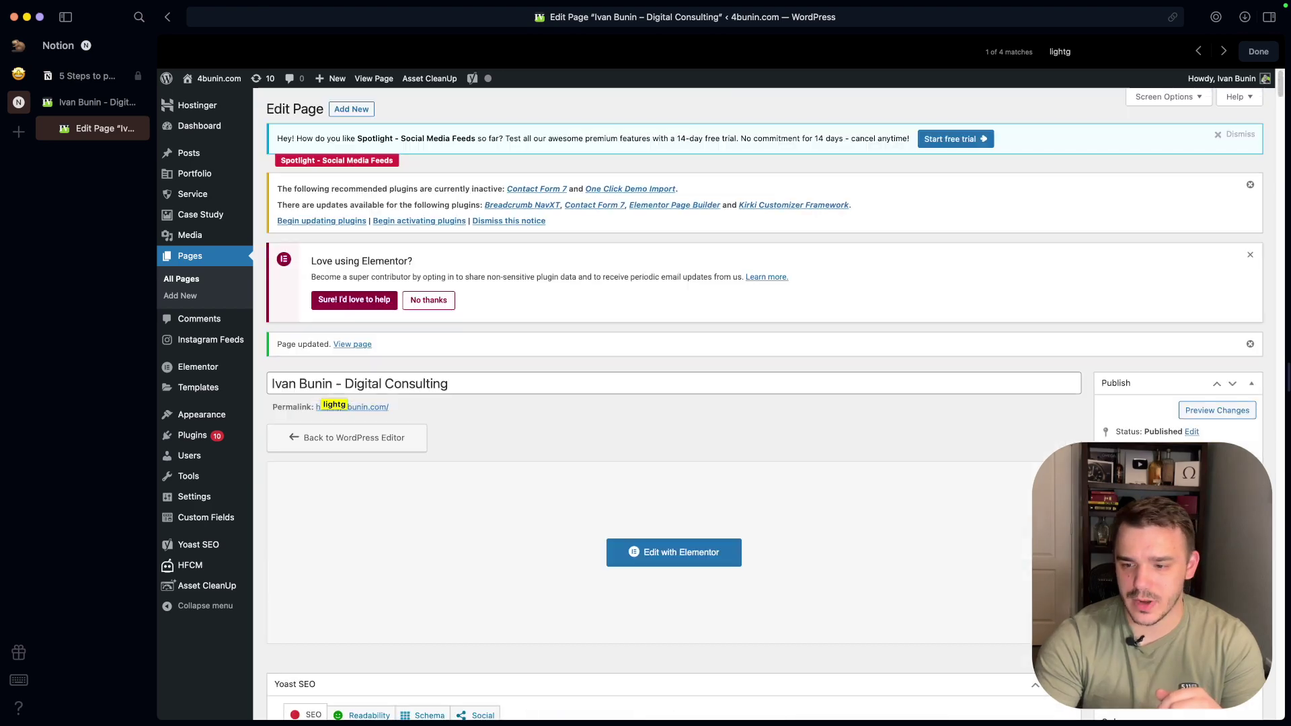
{"action": "key", "text": "super+Tab"}
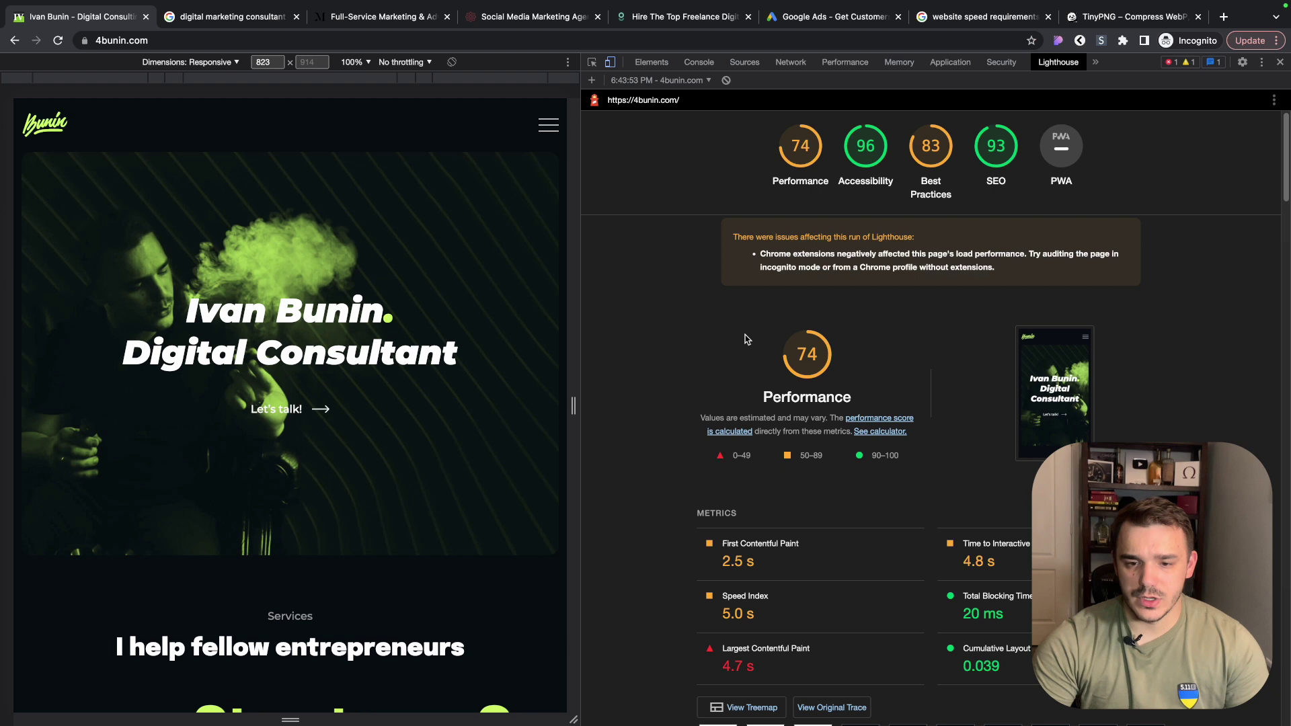
{"action": "scroll", "coordinate": [827, 556], "scroll_direction": "down", "scroll_amount": 1}
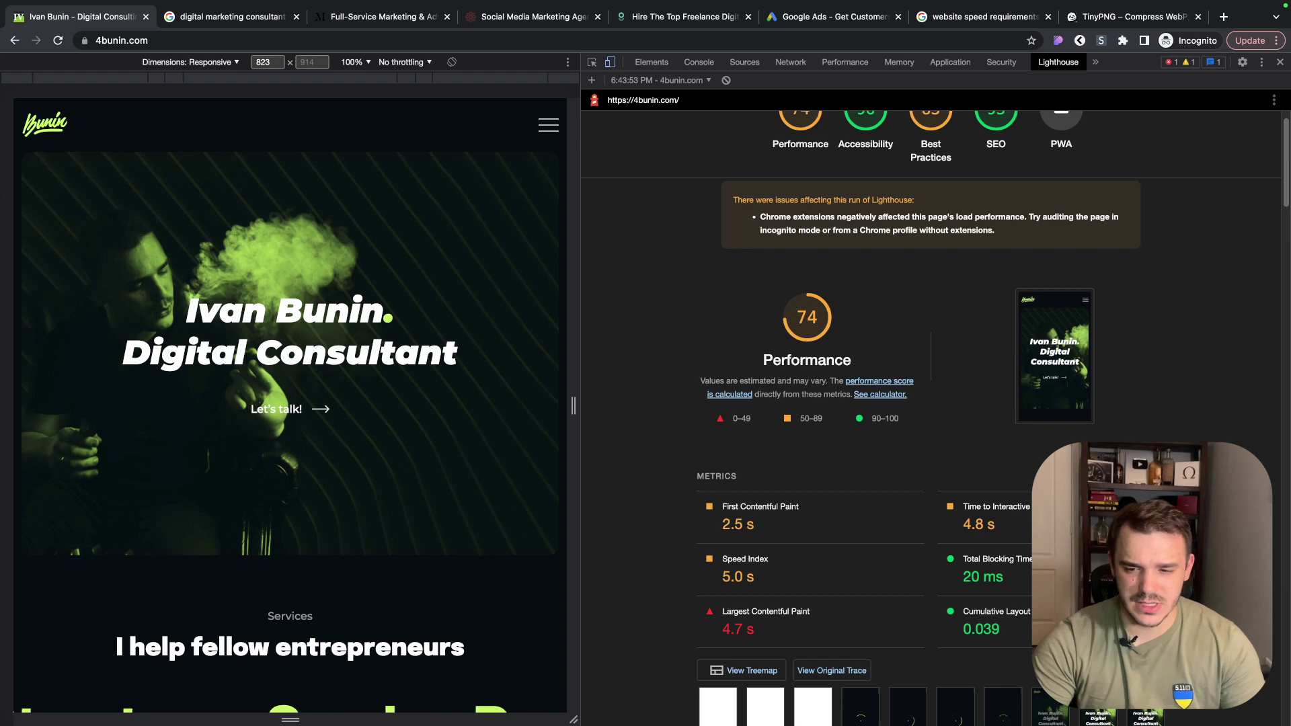
{"action": "scroll", "coordinate": [983, 531], "scroll_direction": "down", "scroll_amount": 5}
{"action": "scroll", "coordinate": [1154, 280], "scroll_direction": "down", "scroll_amount": 2}
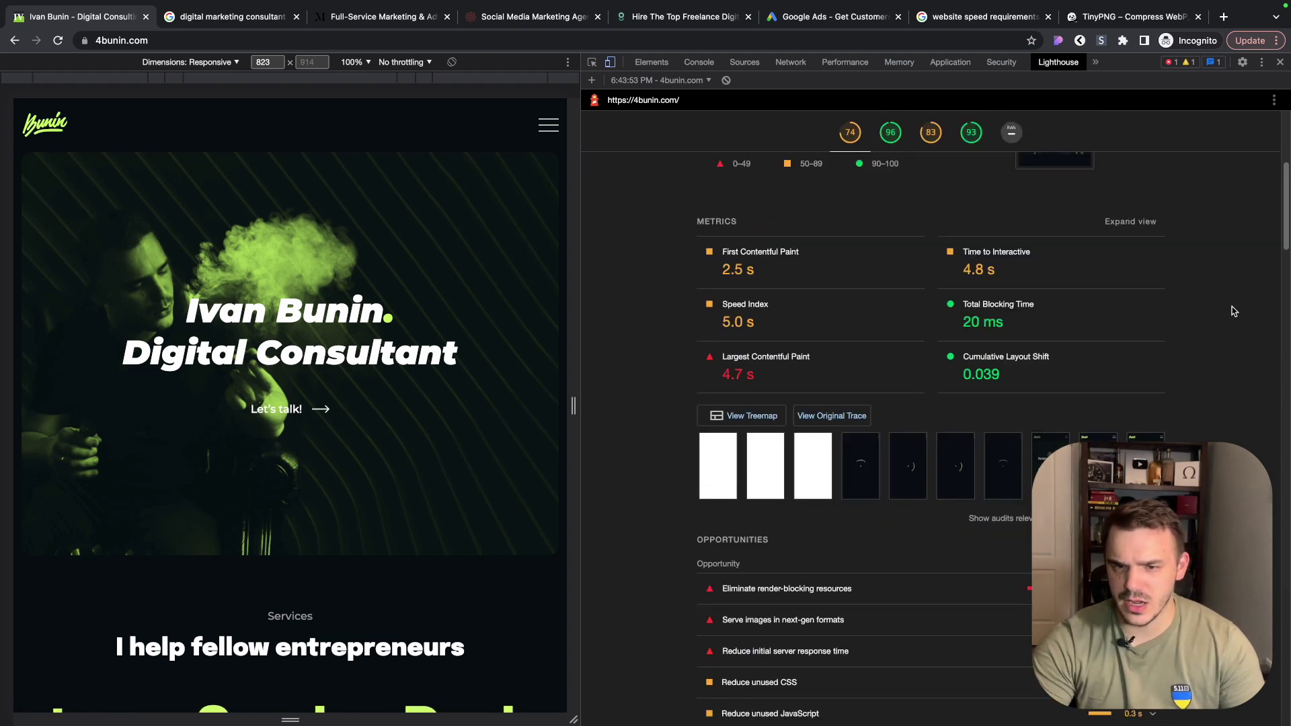
{"action": "scroll", "coordinate": [1183, 370], "scroll_direction": "down", "scroll_amount": 5}
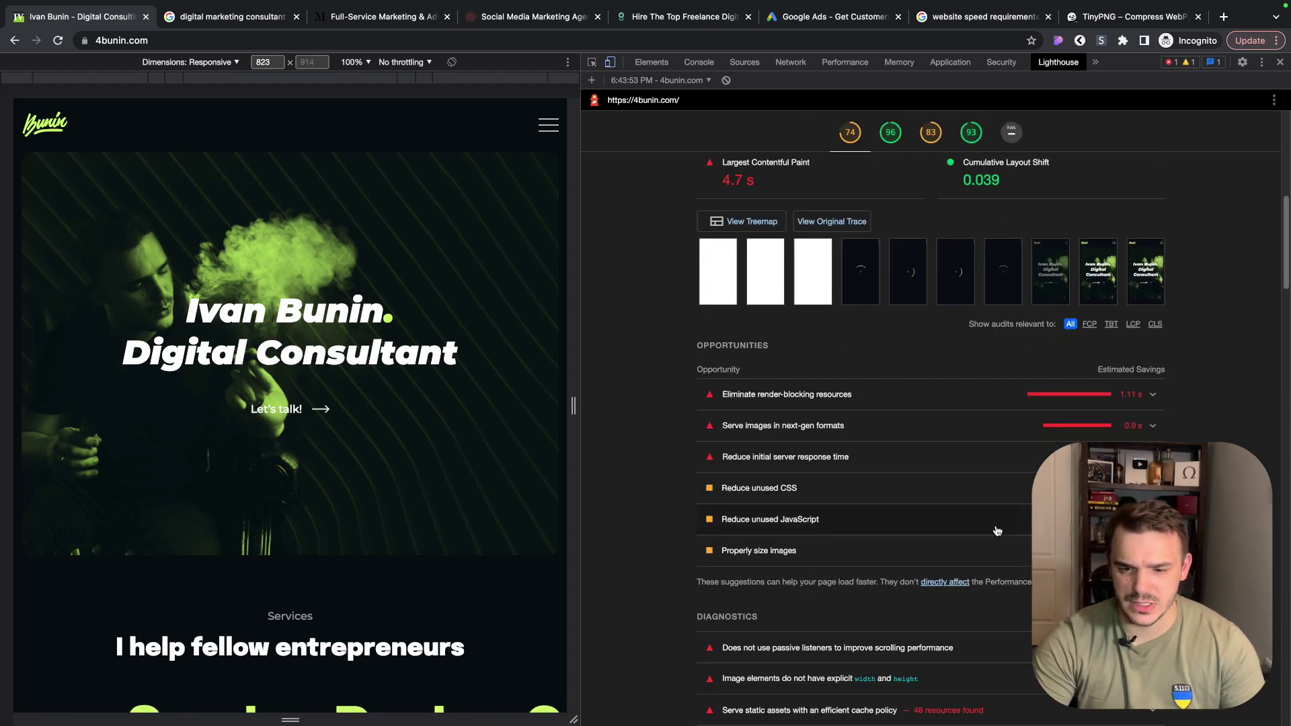
- Expand the "Reduce unused JavaScript" and "Eliminate render-blocking resources" opportunities in the new report and examine the files they list
{"action": "left_click", "coordinate": [988, 526]}
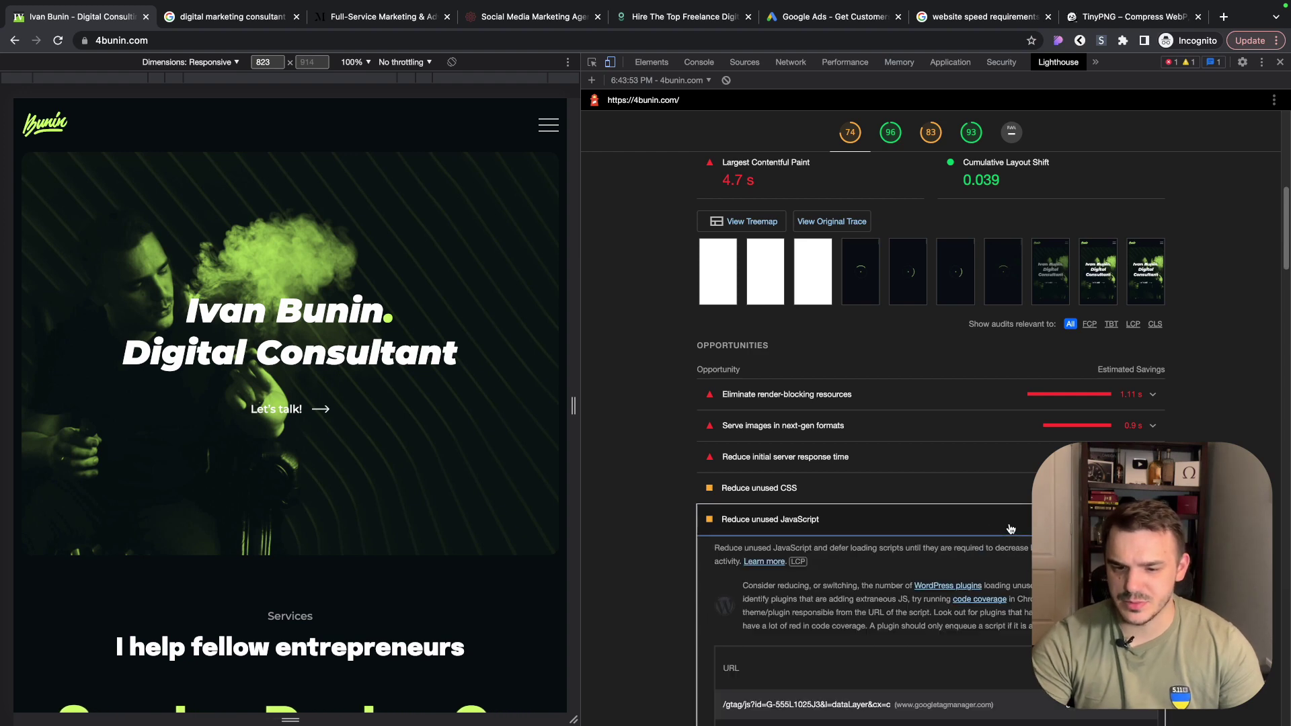
{"action": "scroll", "coordinate": [855, 543], "scroll_direction": "down", "scroll_amount": 3}
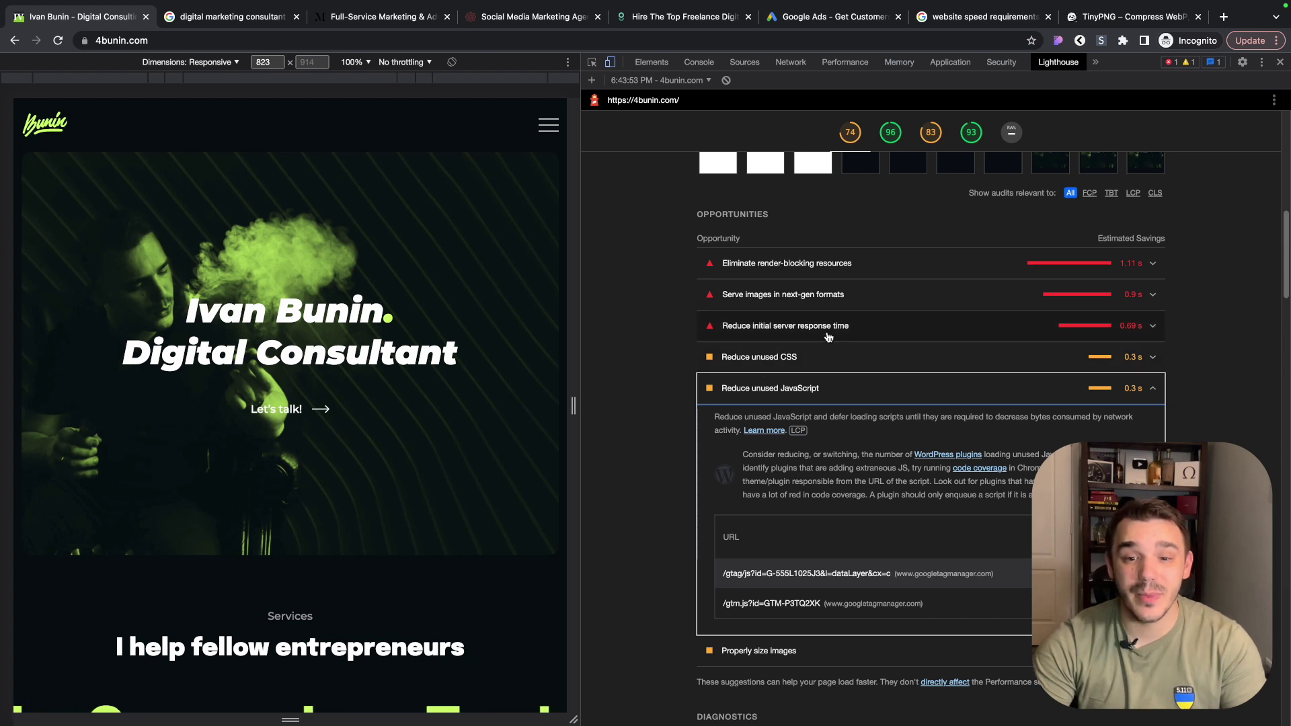
{"action": "left_click", "coordinate": [910, 275]}
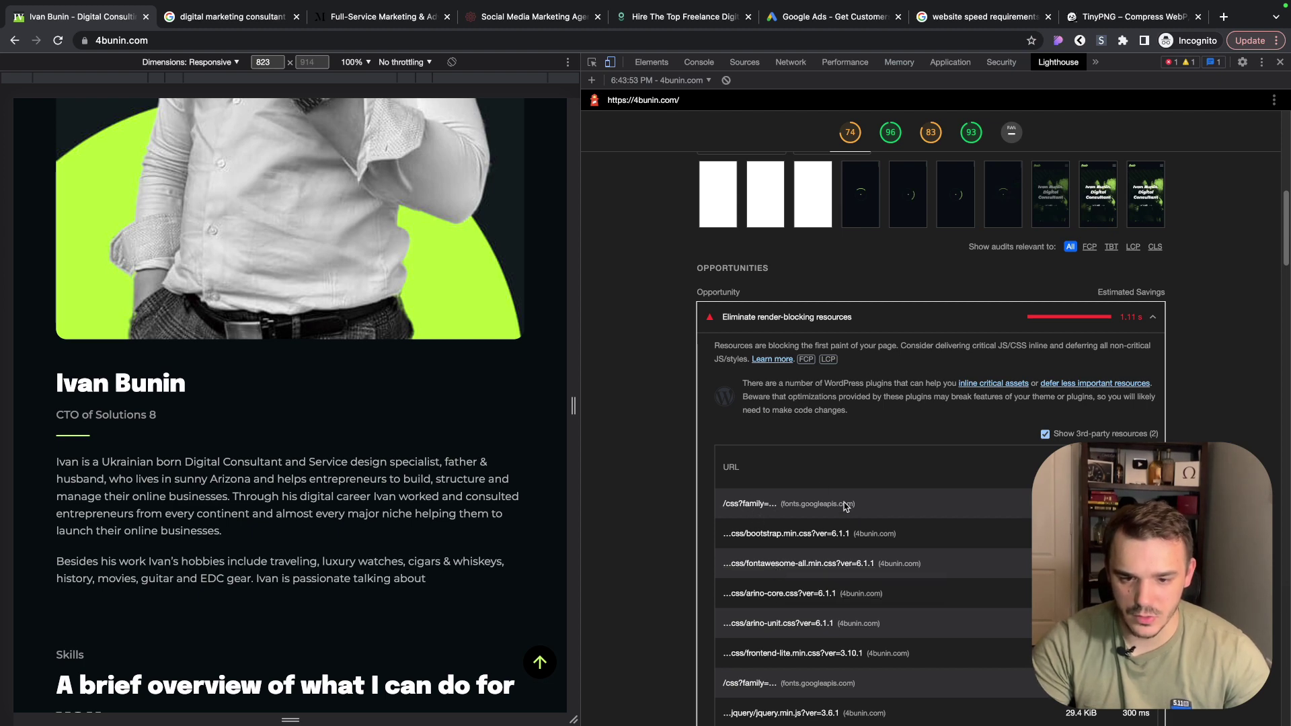
- In the WordPress asset list, find "fonts.g" and unload the arino-fonts Google Fonts stylesheet on this page
{"action": "key", "text": "ctrl+Left"}
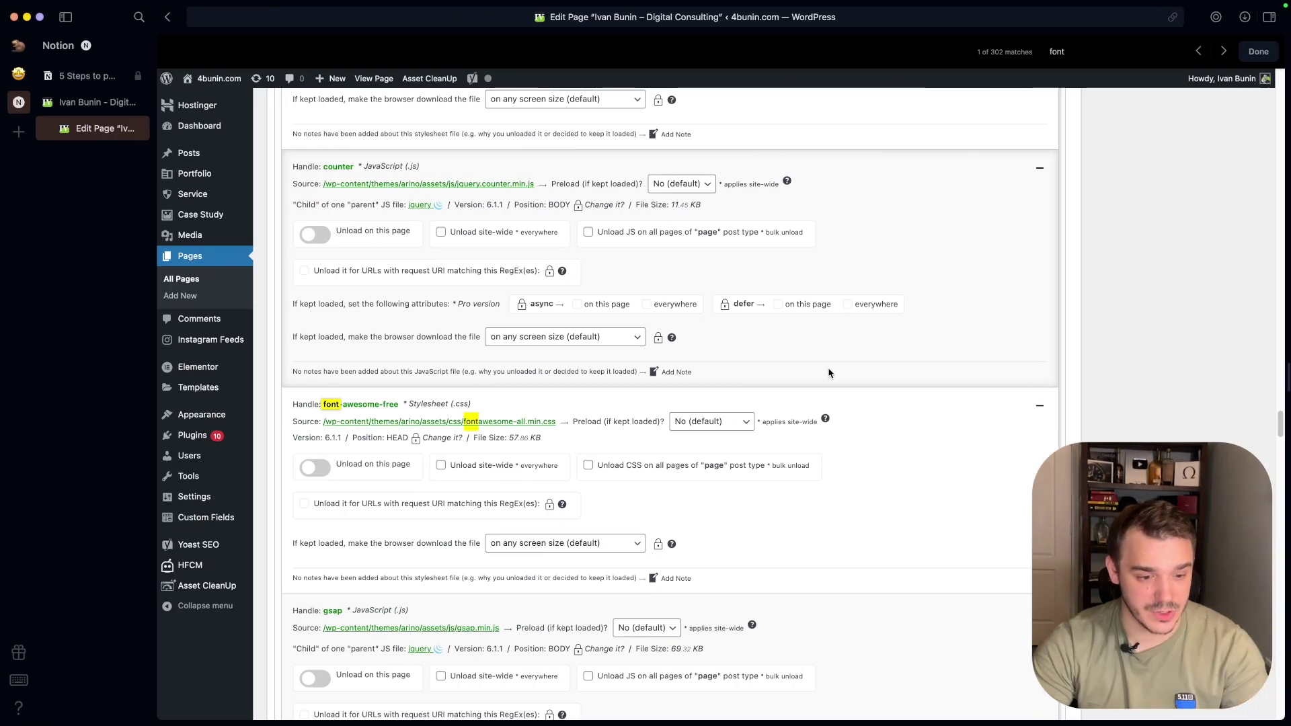
{"action": "key", "text": "ctrl+Right"}
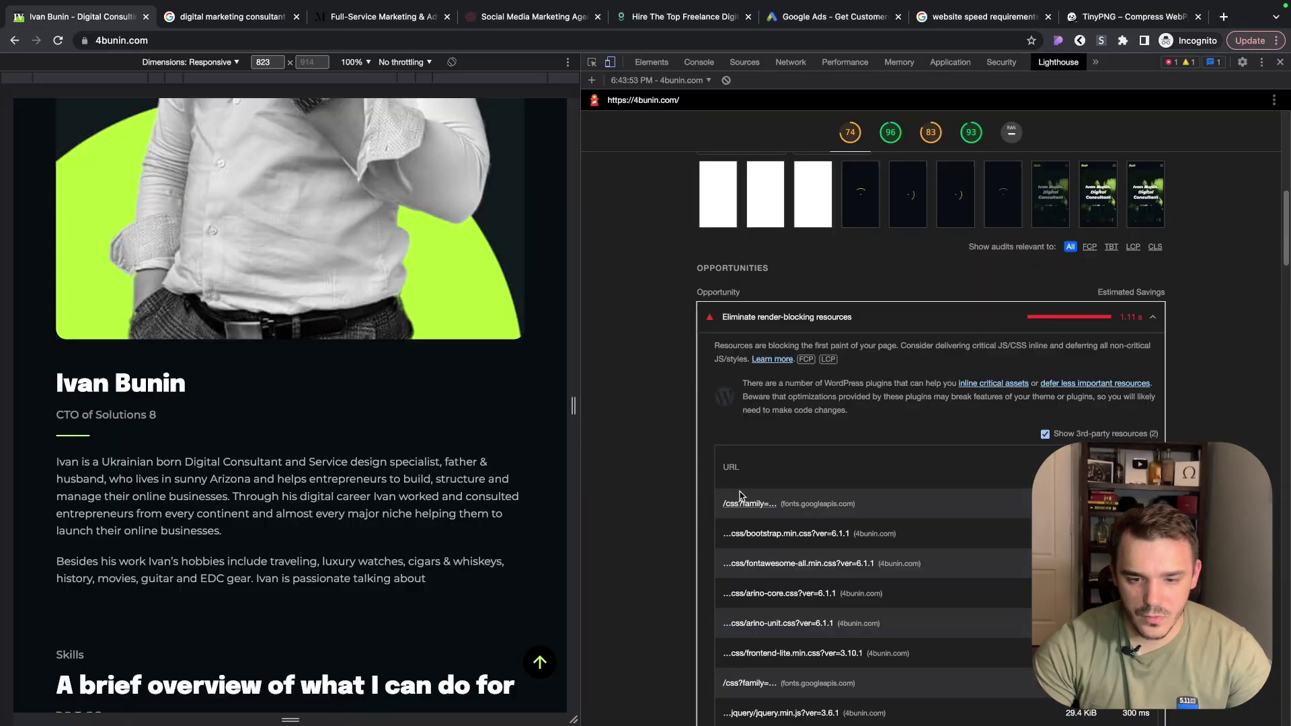
{"action": "key", "text": "ctrl+Left"}
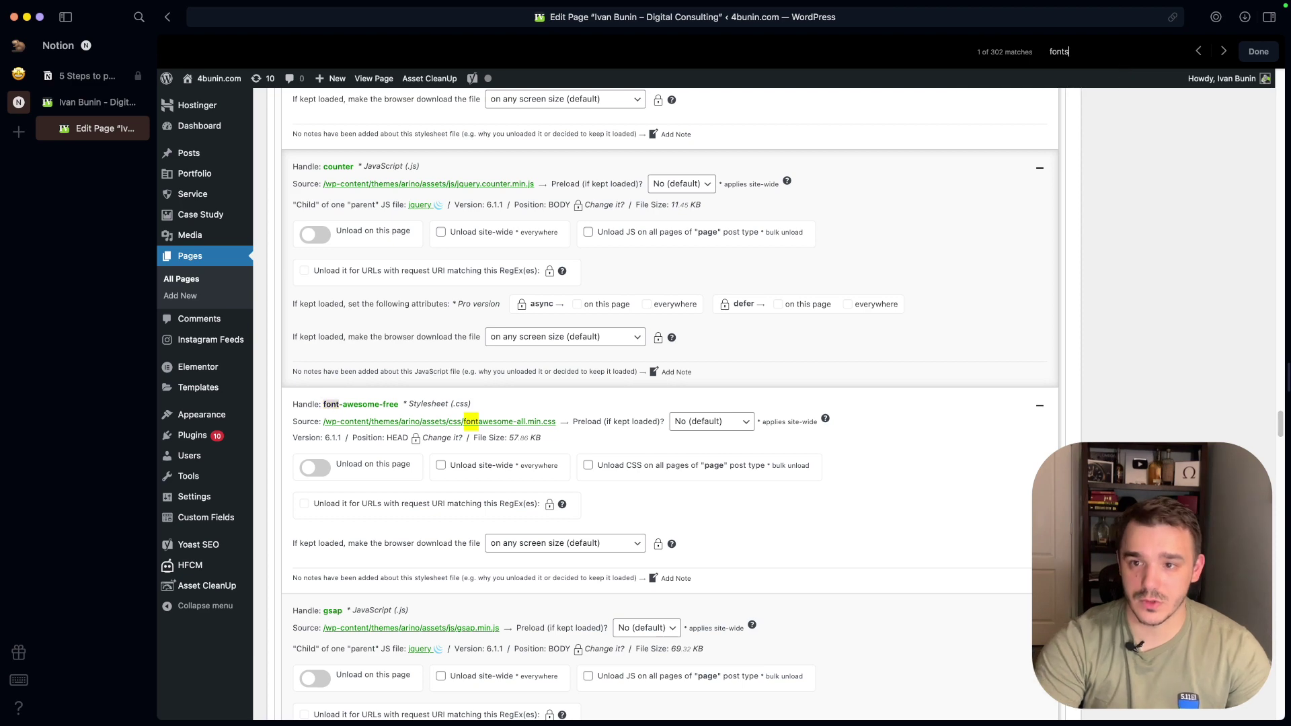
{"action": "type", "text": ".g"}
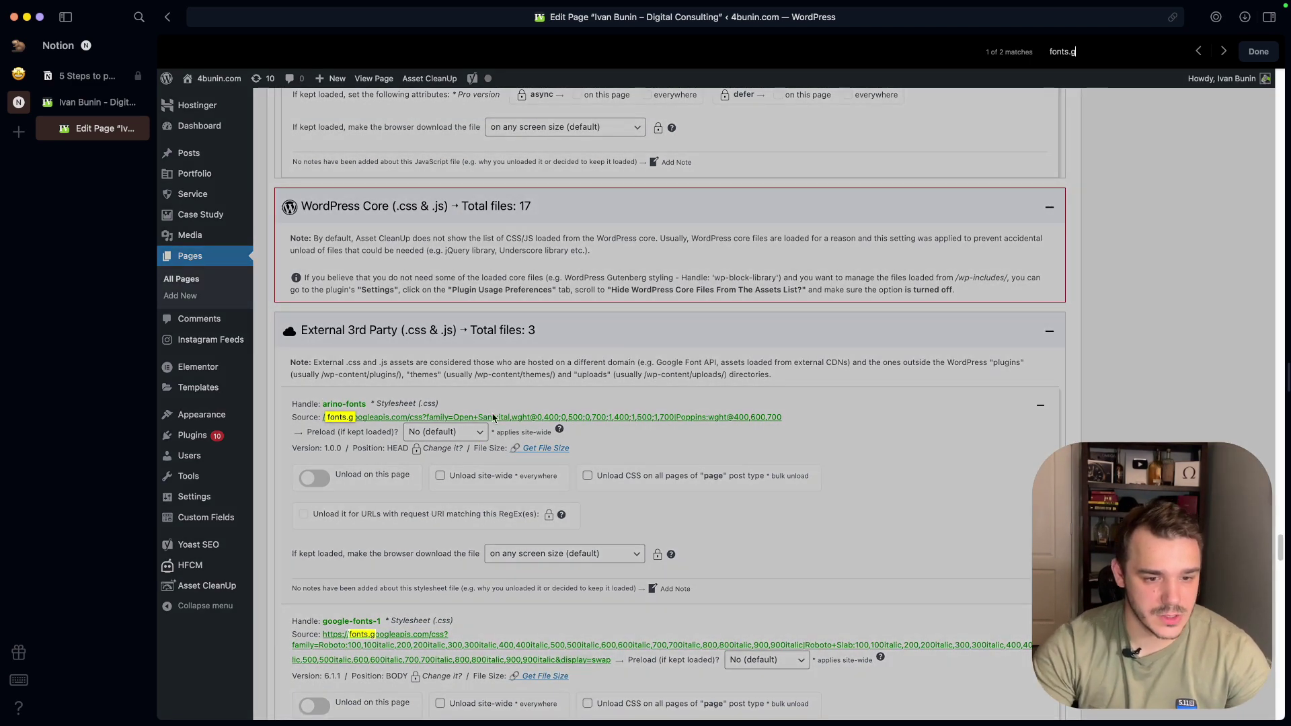
{"action": "left_click", "coordinate": [516, 450]}
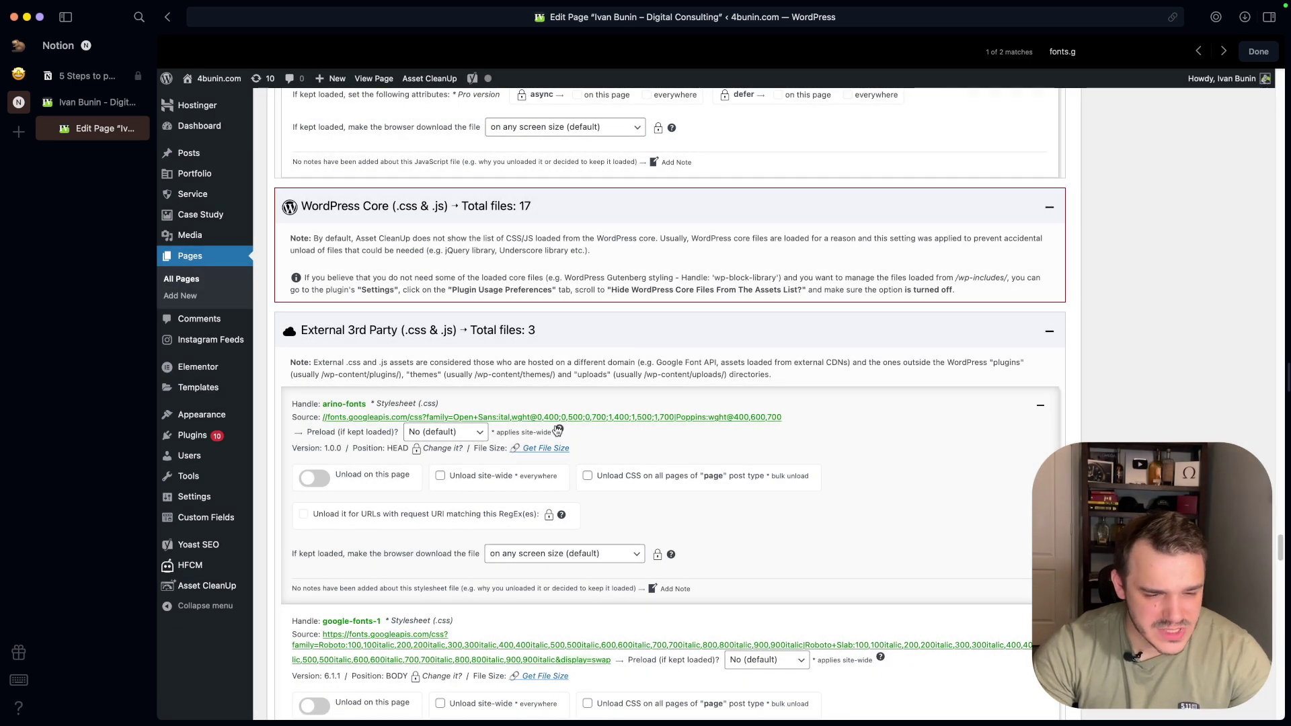
{"action": "left_click", "coordinate": [320, 480]}
{"action": "scroll", "coordinate": [415, 455], "scroll_direction": "down", "scroll_amount": 3}
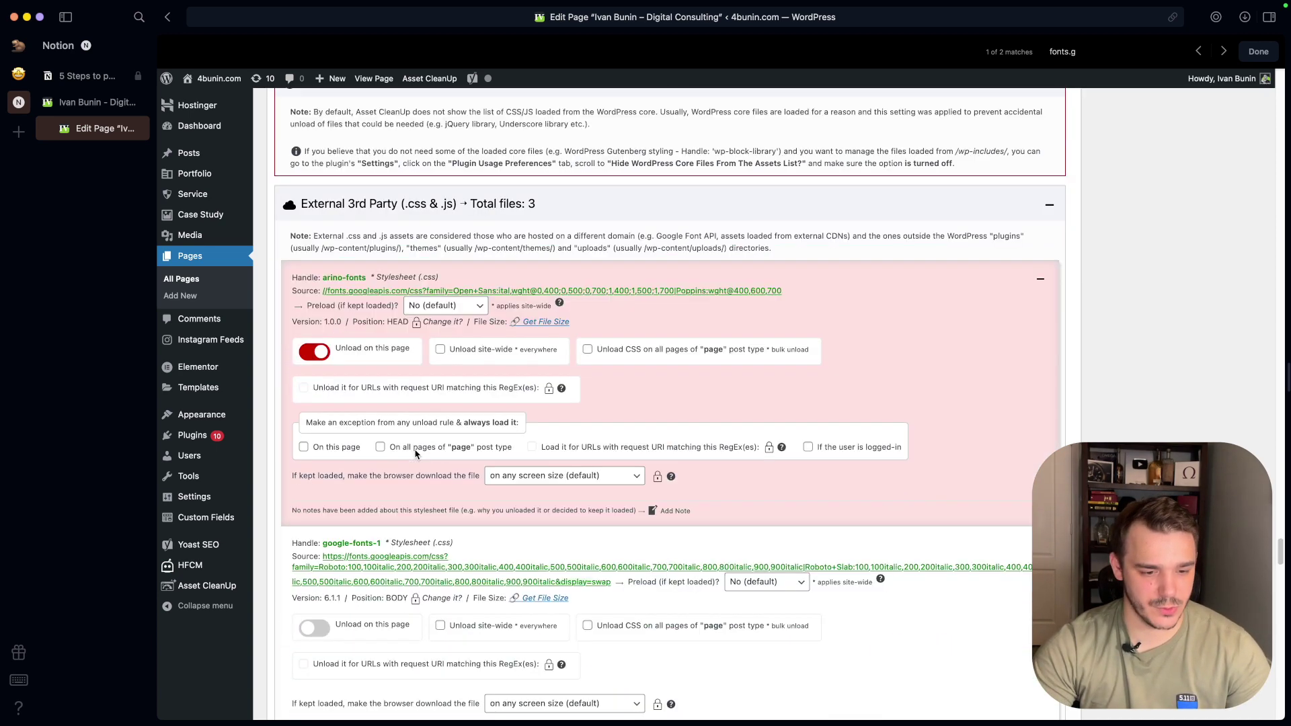
- Check the remaining external third-party assets, then find "fonta" and unload the font-awesome-free stylesheet on this page
{"action": "scroll", "coordinate": [416, 454], "scroll_direction": "down", "scroll_amount": 2}
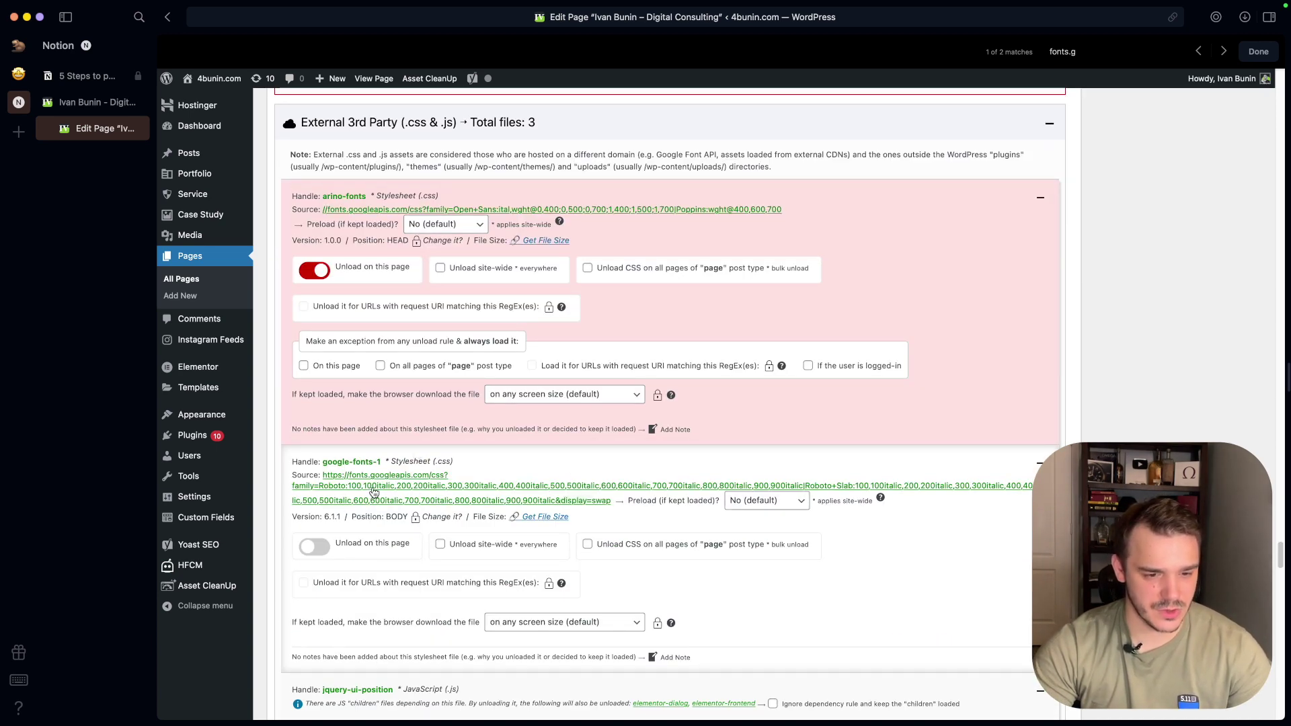
{"action": "scroll", "coordinate": [485, 495], "scroll_direction": "down", "scroll_amount": 6}
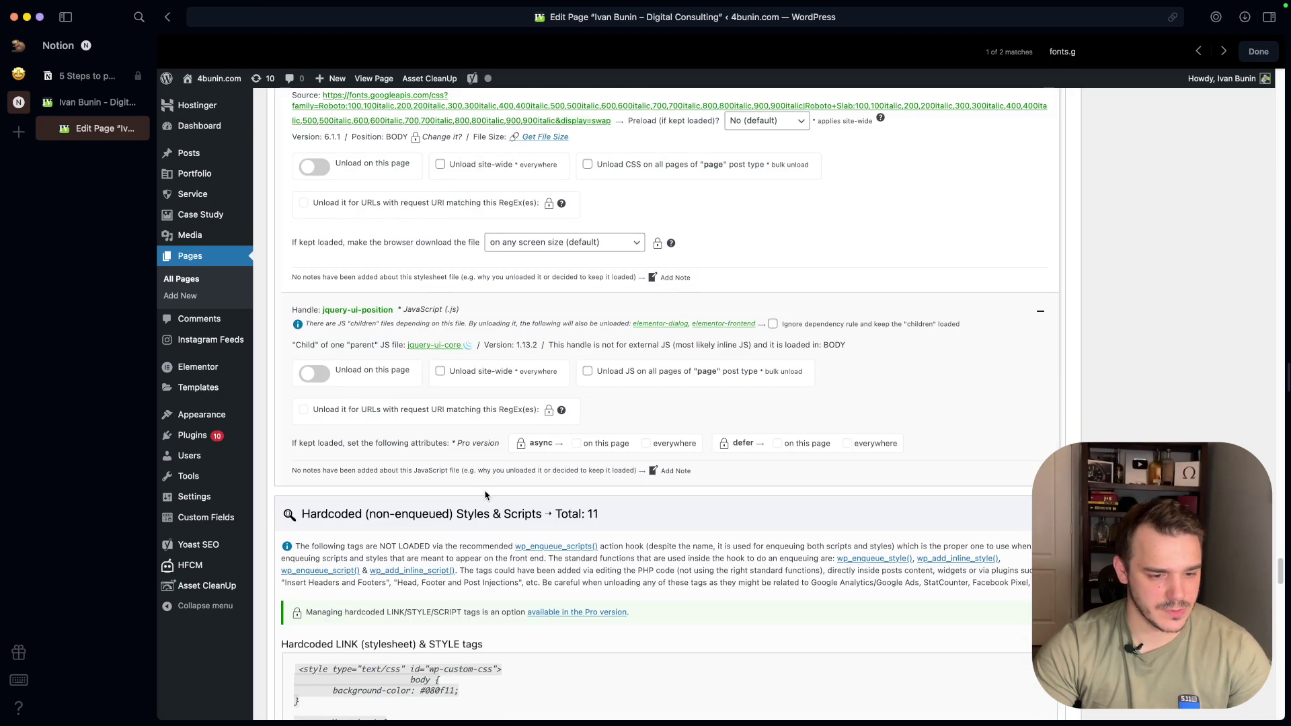
{"action": "scroll", "coordinate": [485, 496], "scroll_direction": "up", "scroll_amount": 9}
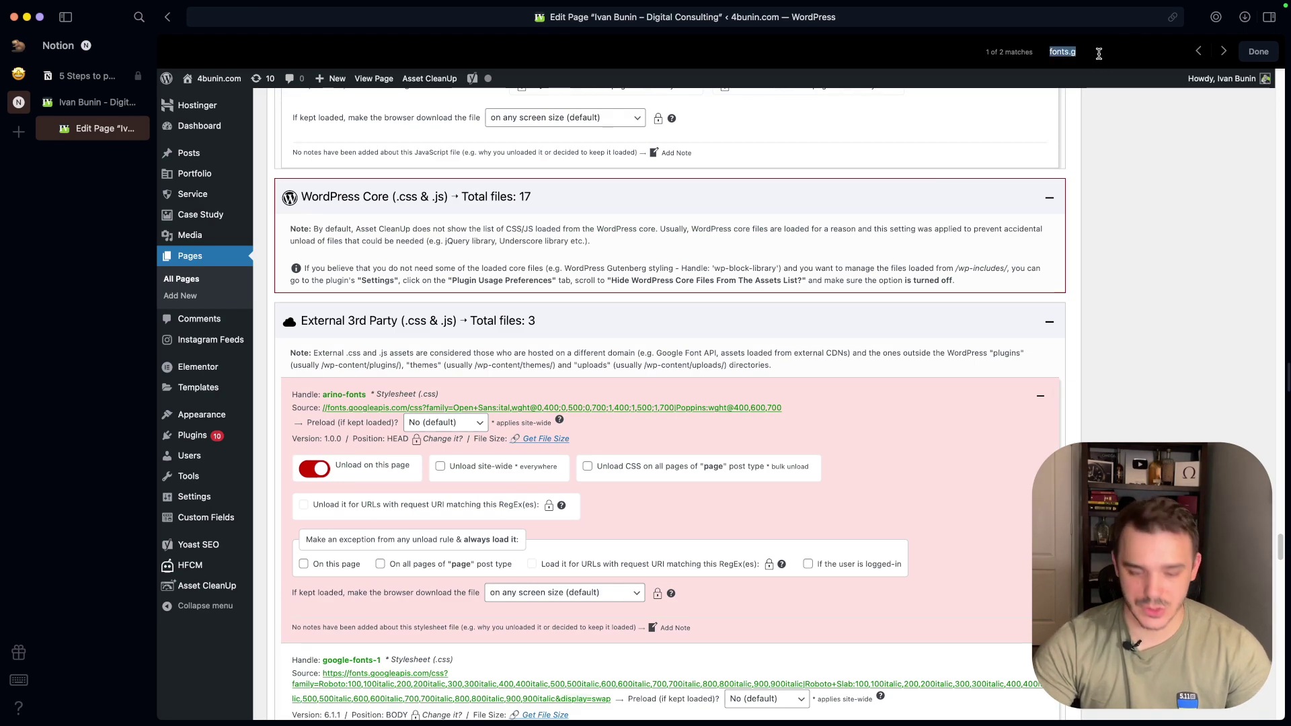
{"action": "type", "text": "nt"}
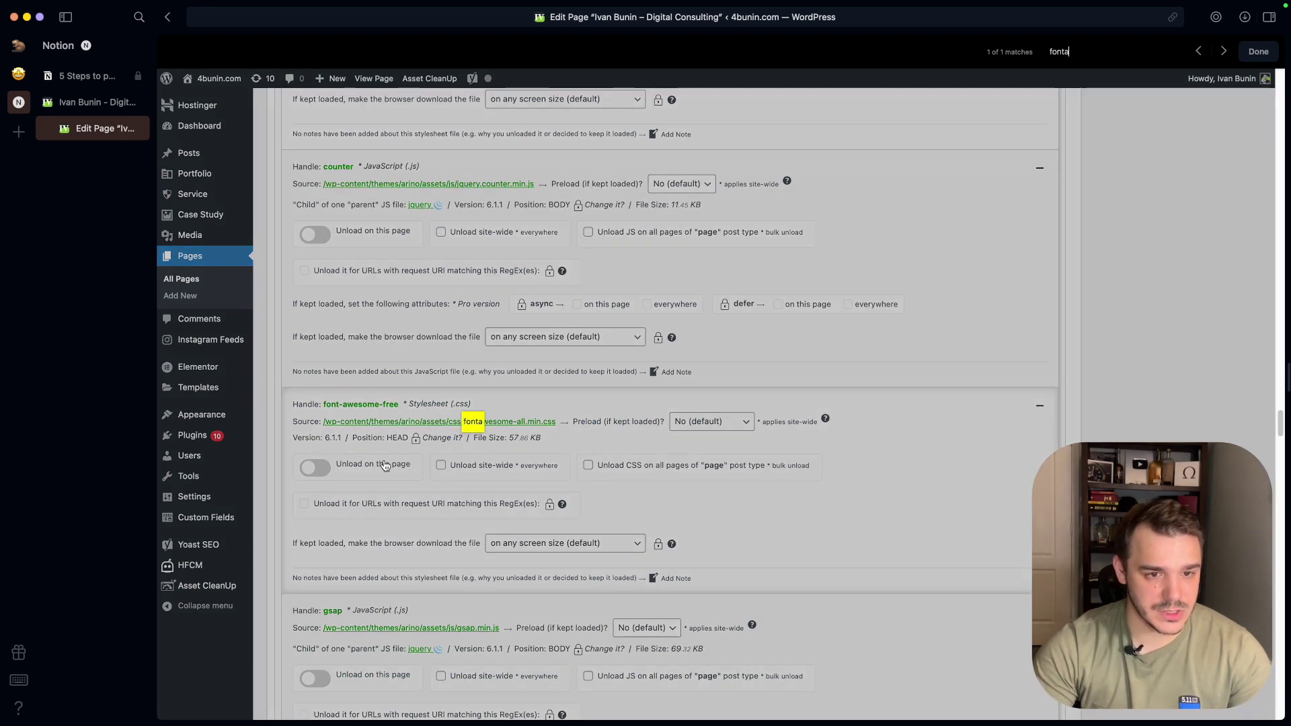
{"action": "left_click", "coordinate": [315, 468]}
- Update the page with the newly unloaded assets, and reload the live 4bunin.com homepage
{"action": "scroll", "coordinate": [1184, 395], "scroll_direction": "up", "scroll_amount": 15}
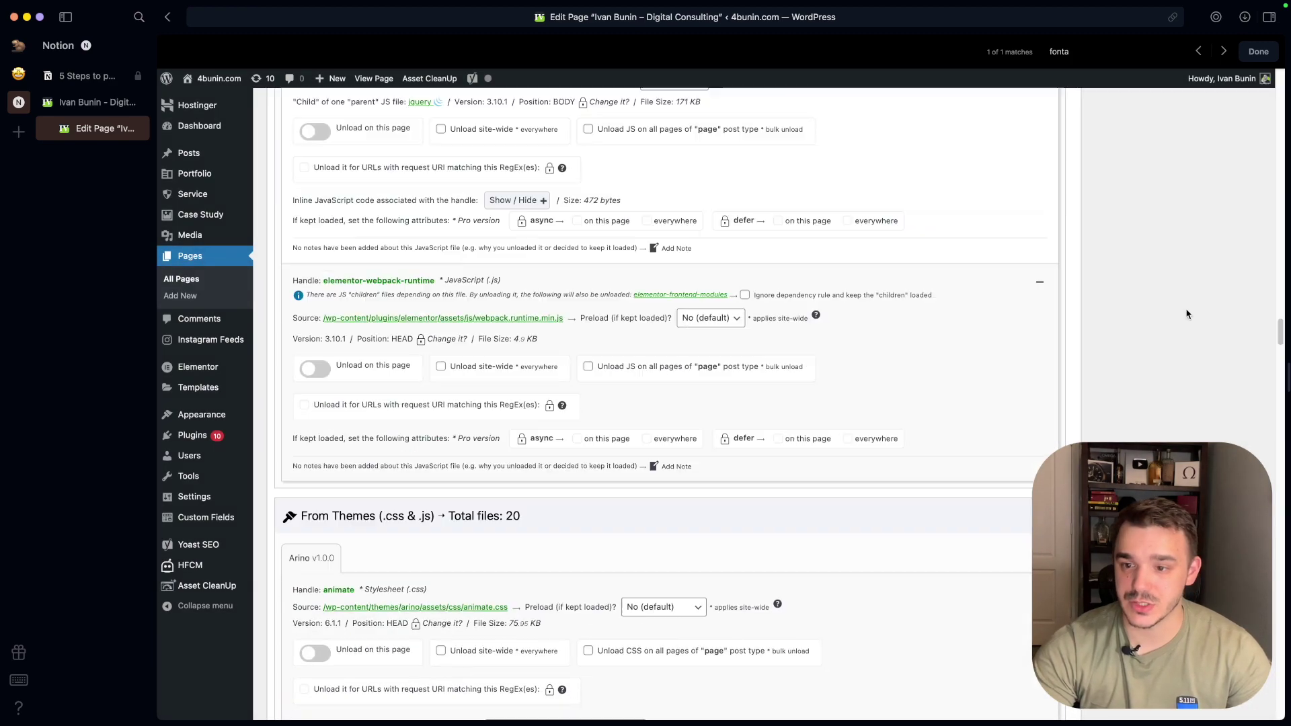
{"action": "scroll", "coordinate": [1176, 317], "scroll_direction": "up", "scroll_amount": 20}
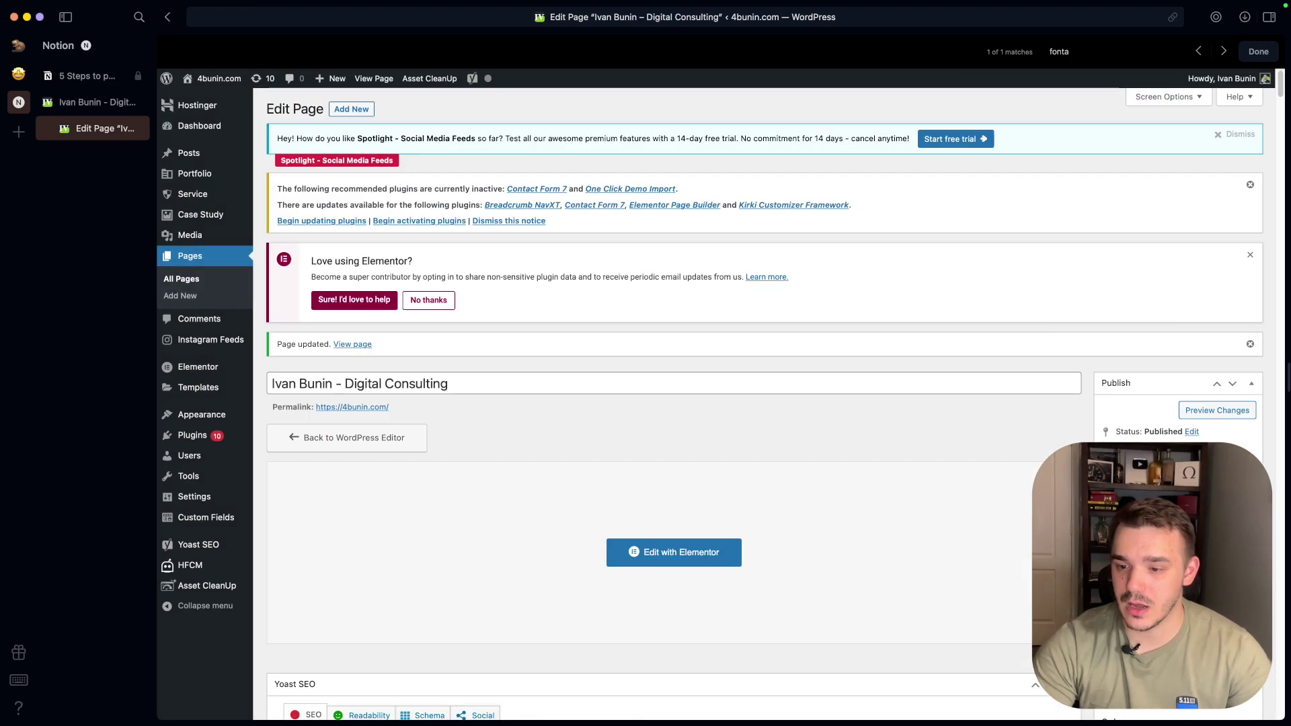
{"action": "left_click", "coordinate": [1217, 410]}
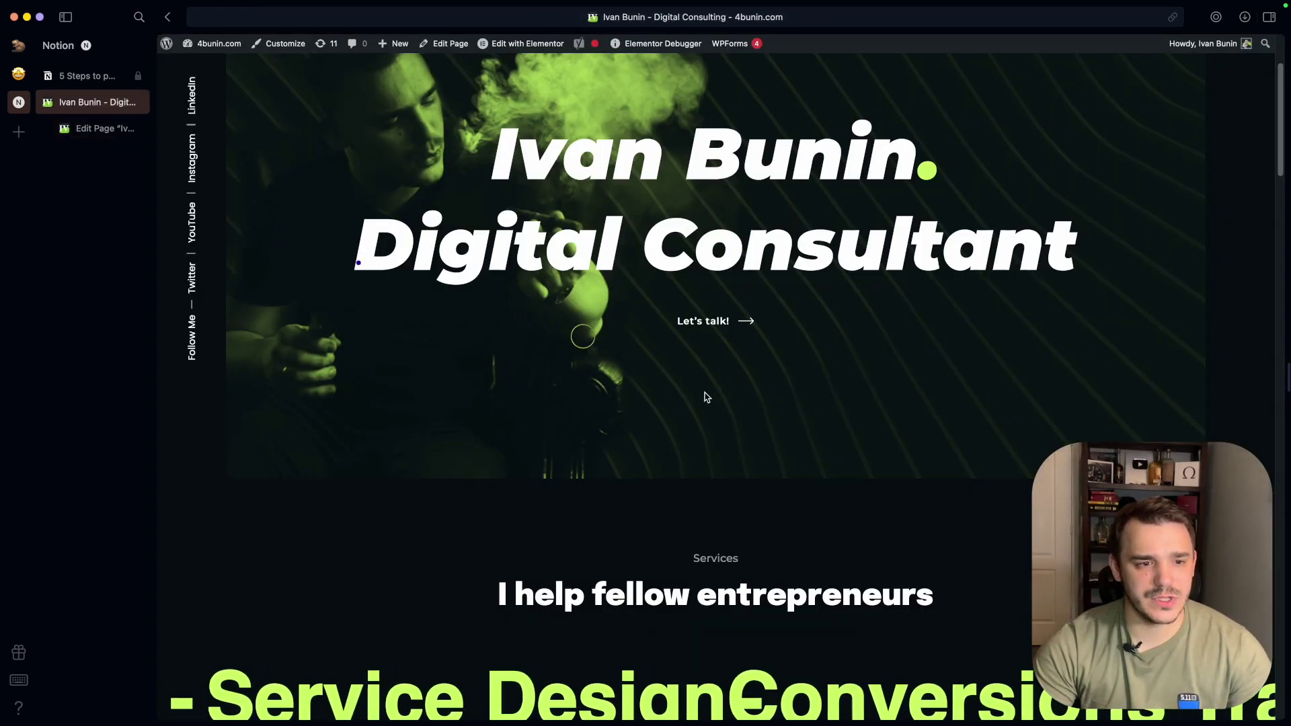
{"action": "key", "text": "super+r"}
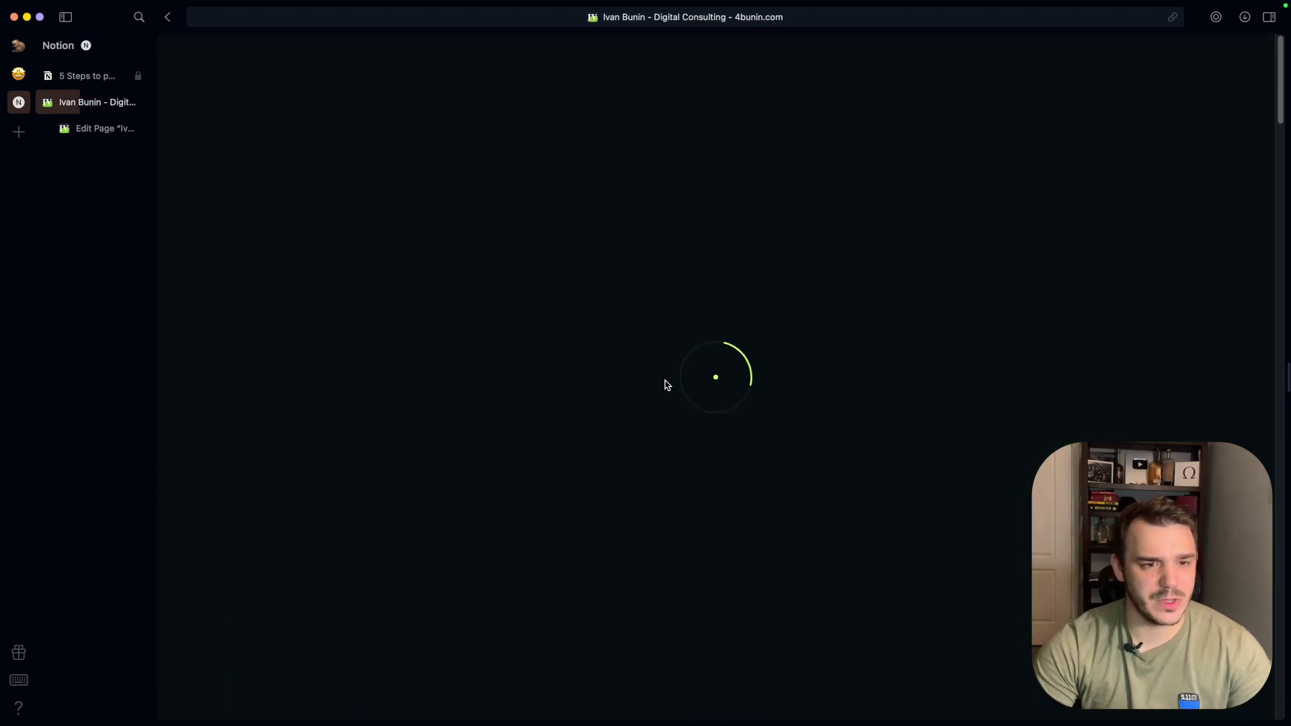
{"action": "scroll", "coordinate": [652, 379], "scroll_direction": "down", "scroll_amount": 3}
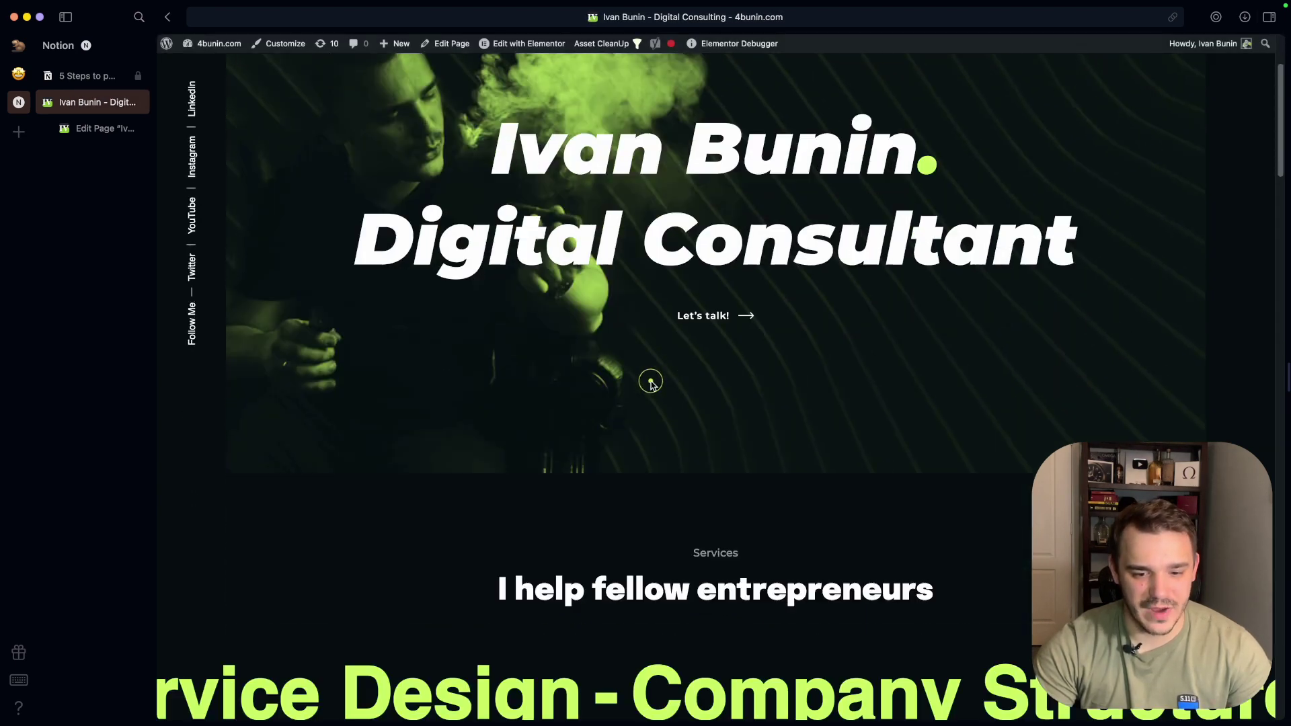
- Examine the reloaded homepage's sections and body text to check how its layout and fonts render
{"action": "scroll", "coordinate": [650, 383], "scroll_direction": "down", "scroll_amount": 15}
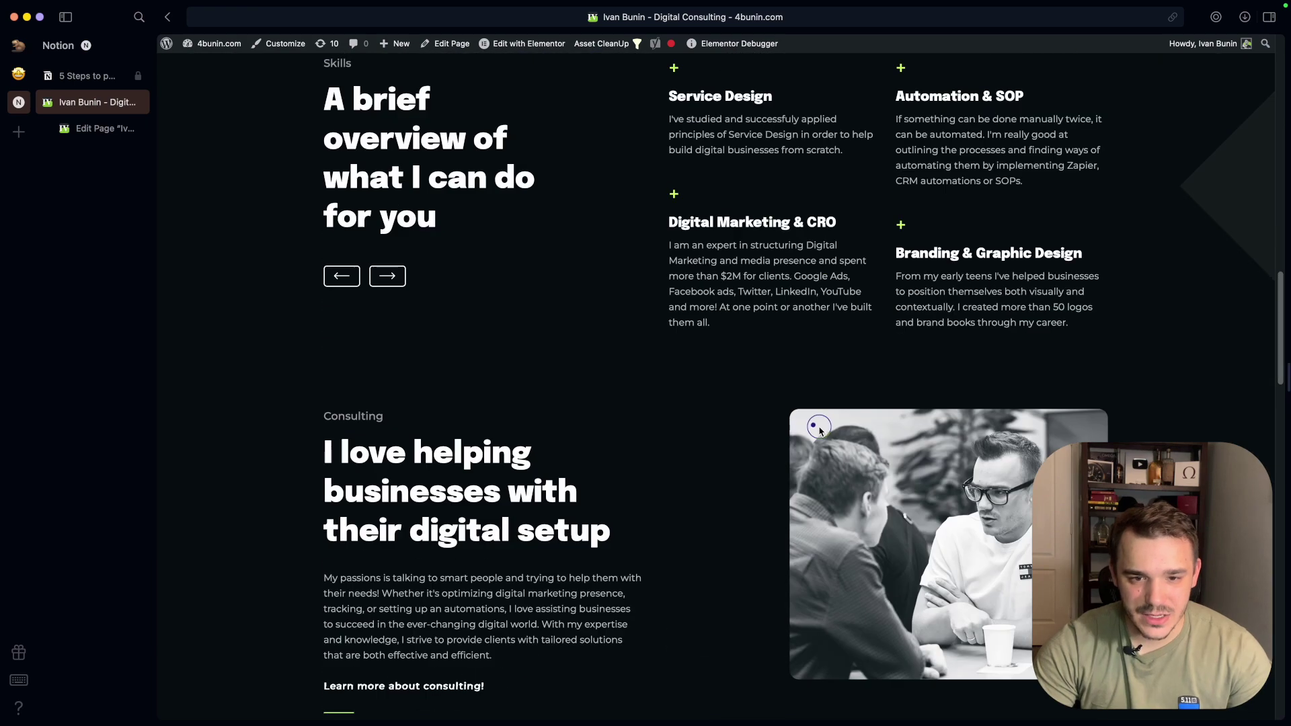
{"action": "scroll", "coordinate": [820, 430], "scroll_direction": "up", "scroll_amount": 10}
{"action": "left_click_drag", "start_coordinate": [821, 400], "coordinate": [919, 430]}
{"action": "left_click", "coordinate": [920, 431]}
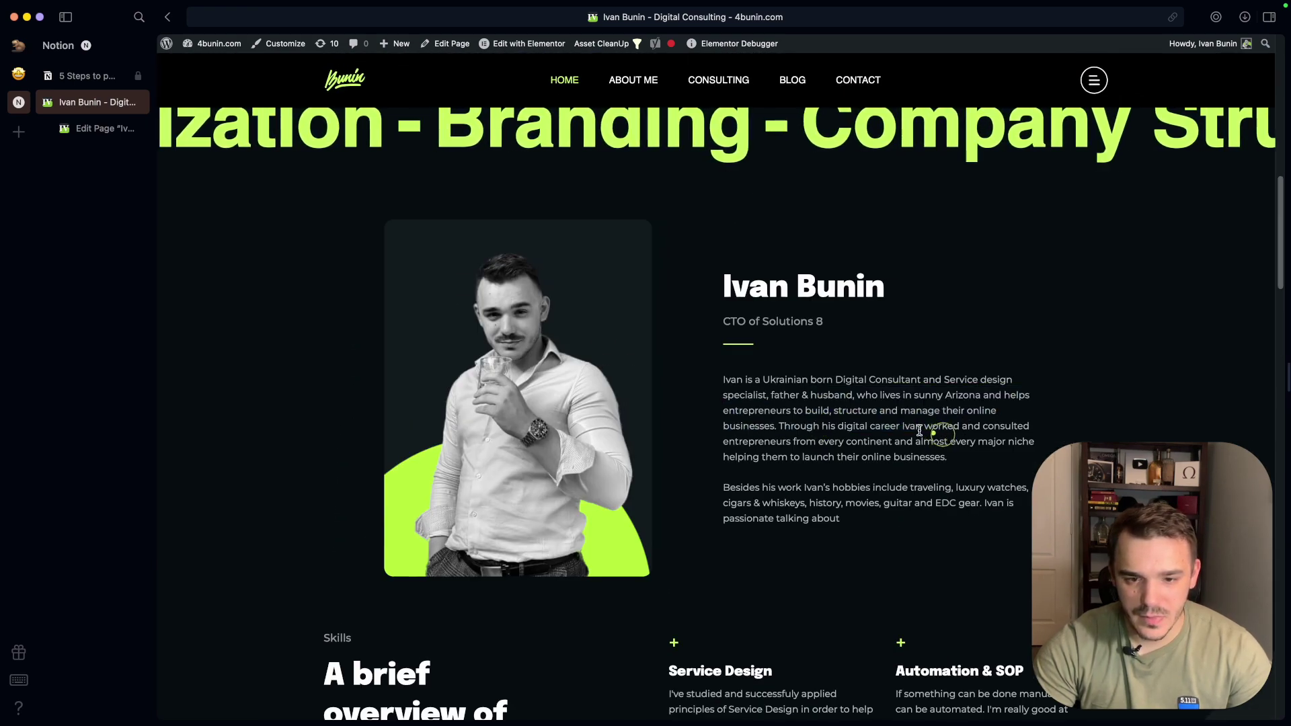
{"action": "left_click_drag", "start_coordinate": [727, 395], "coordinate": [892, 456]}
{"action": "scroll", "coordinate": [830, 514], "scroll_direction": "down", "scroll_amount": 4}
{"action": "scroll", "coordinate": [829, 514], "scroll_direction": "down", "scroll_amount": 5}
{"action": "scroll", "coordinate": [827, 510], "scroll_direction": "up", "scroll_amount": 15}
- Switch back to Chrome, rerun Lighthouse on 4bunin.com, and examine the new performance score, metrics and opportunities
{"action": "key", "text": "ctrl+Right"}
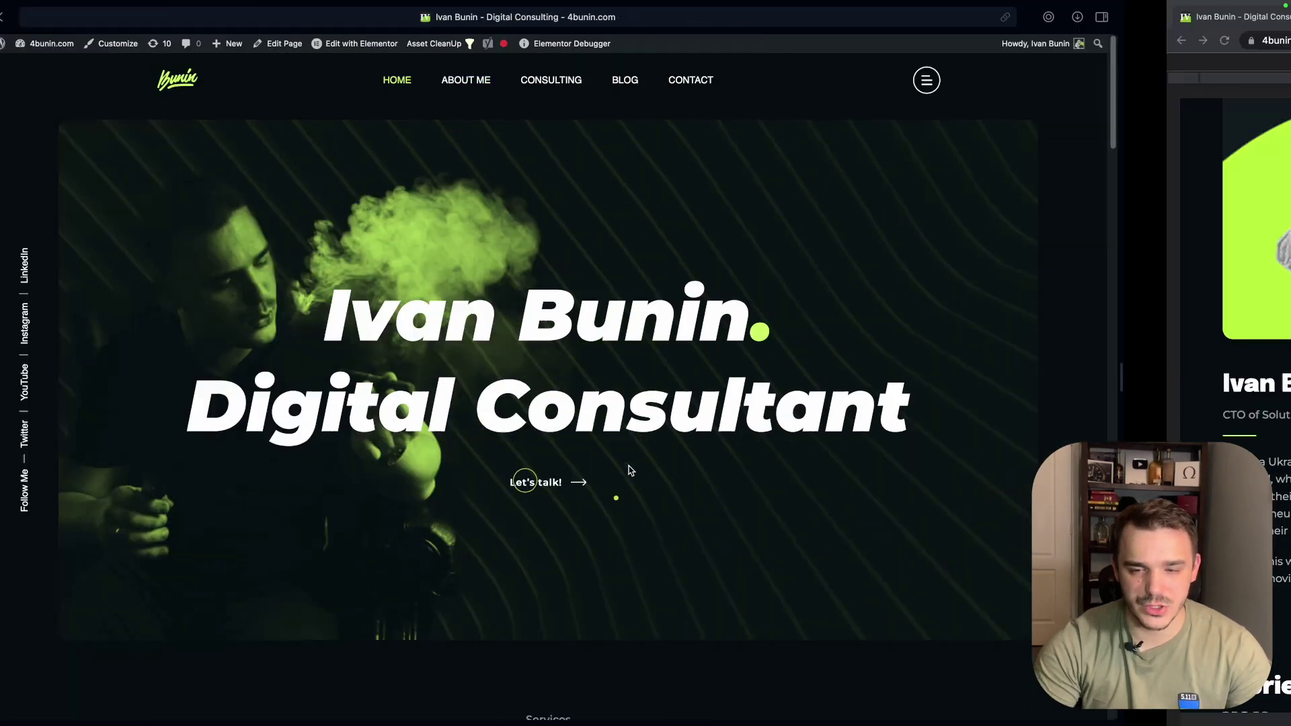
{"action": "scroll", "coordinate": [883, 378], "scroll_direction": "up", "scroll_amount": 10}
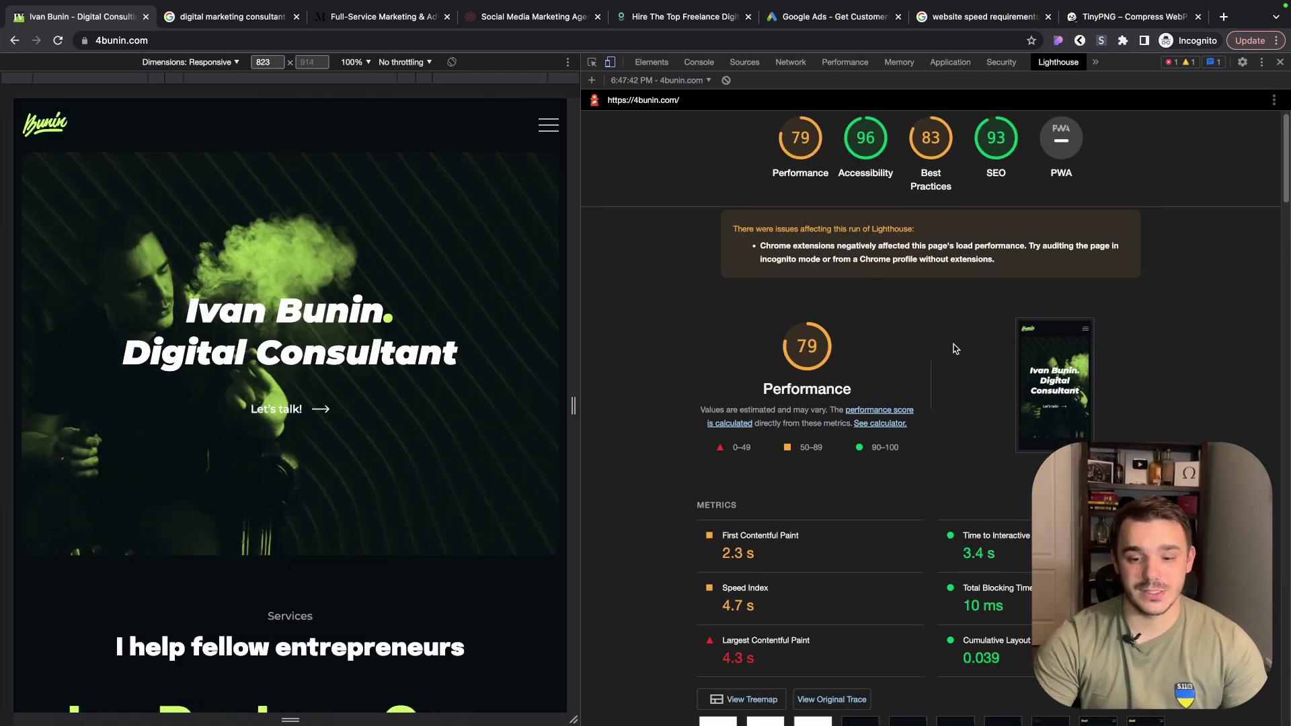
{"action": "scroll", "coordinate": [950, 345], "scroll_direction": "down", "scroll_amount": 5}
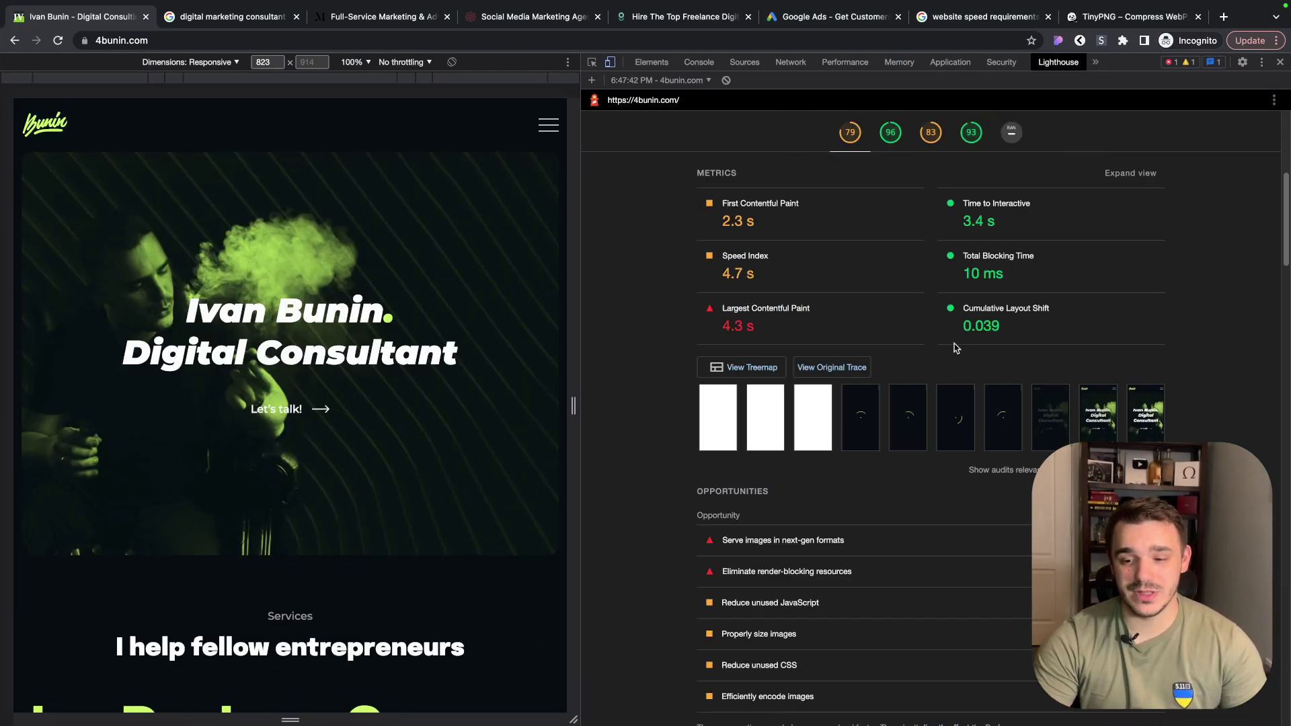
{"action": "scroll", "coordinate": [378, 380], "scroll_direction": "down", "scroll_amount": 5}
{"action": "scroll", "coordinate": [378, 380], "scroll_direction": "down", "scroll_amount": 10}
{"action": "scroll", "coordinate": [377, 379], "scroll_direction": "up", "scroll_amount": 15}
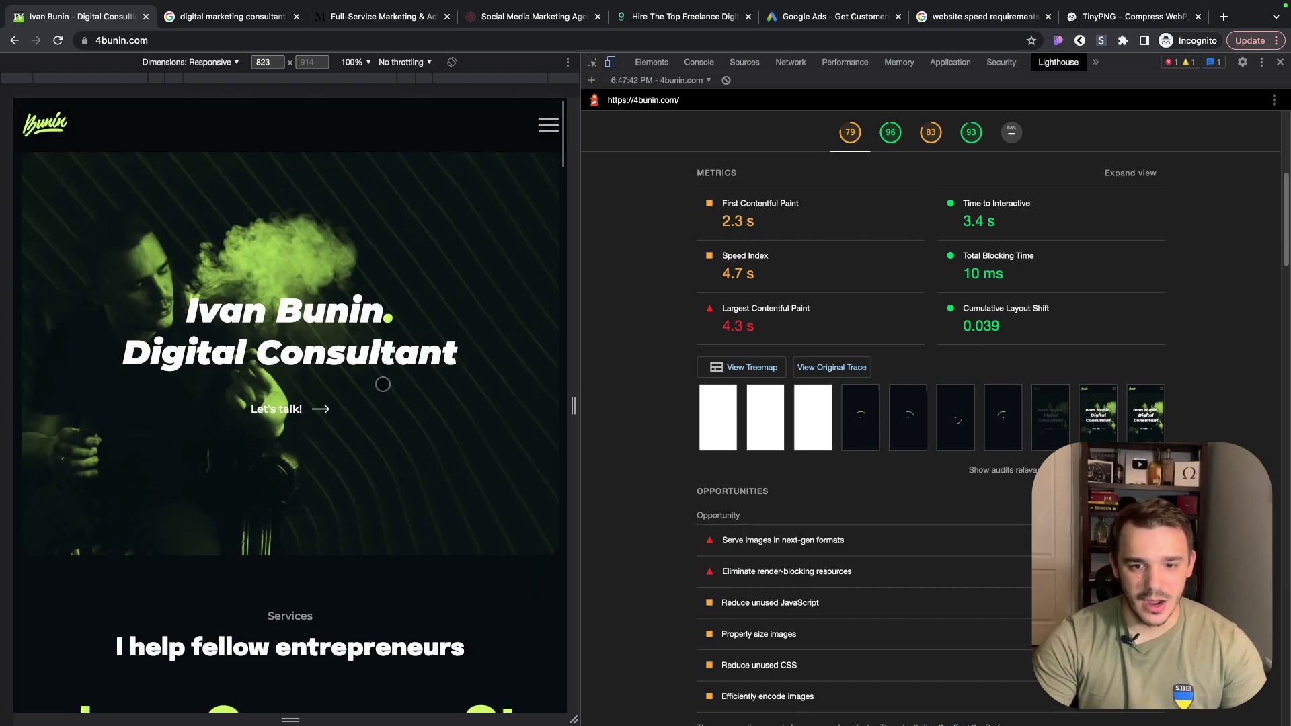
{"action": "scroll", "coordinate": [1025, 302], "scroll_direction": "up", "scroll_amount": 2}
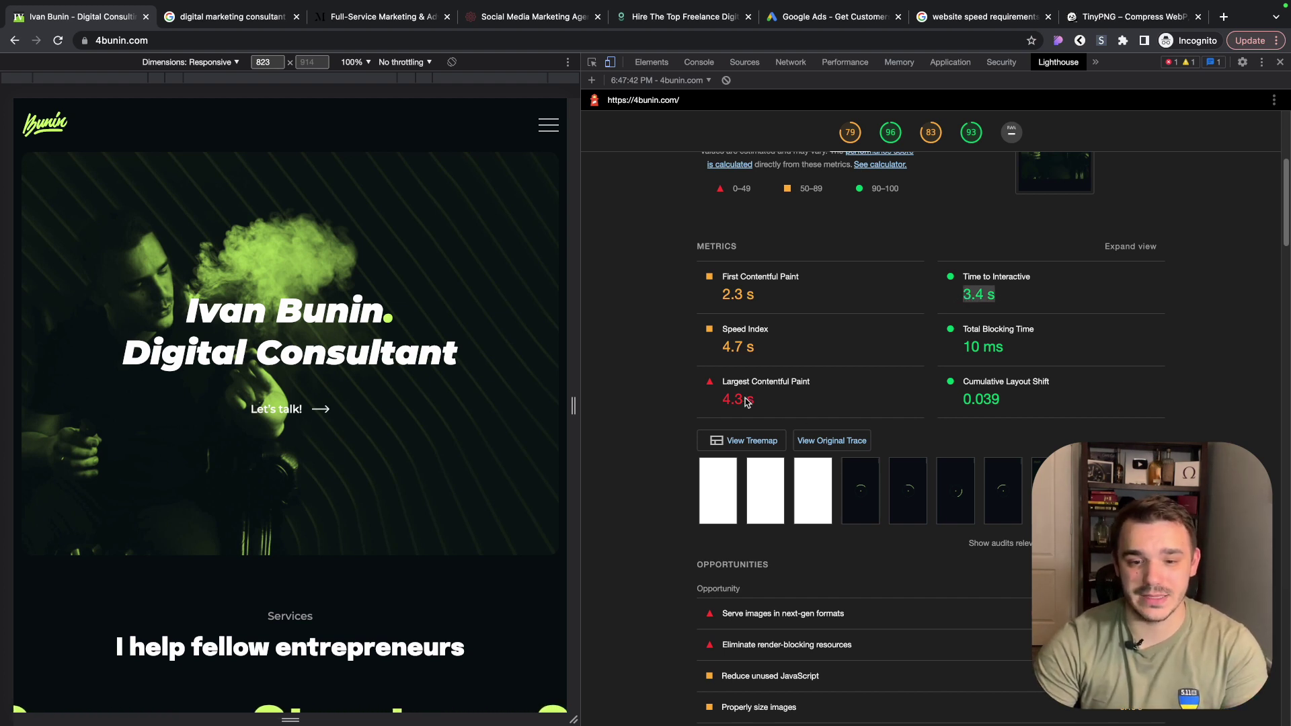
{"action": "scroll", "coordinate": [773, 403], "scroll_direction": "up", "scroll_amount": 5}
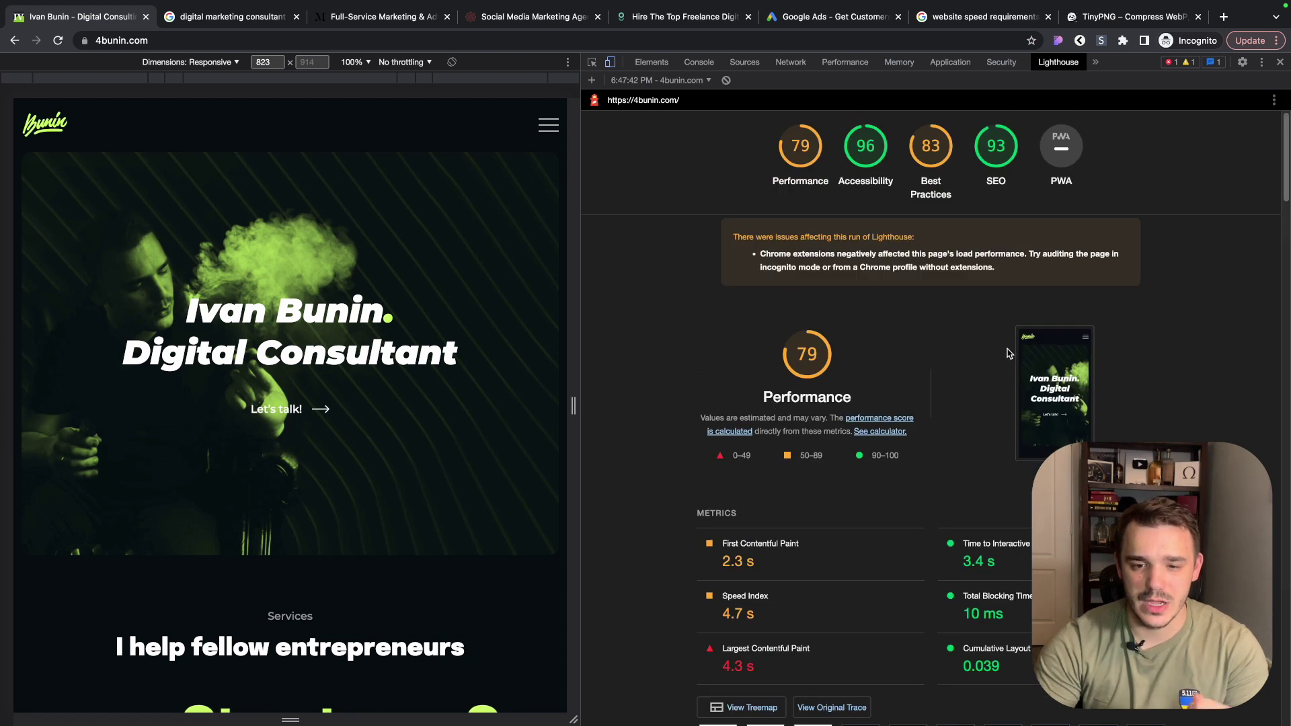
{"action": "double_click", "coordinate": [805, 361]}
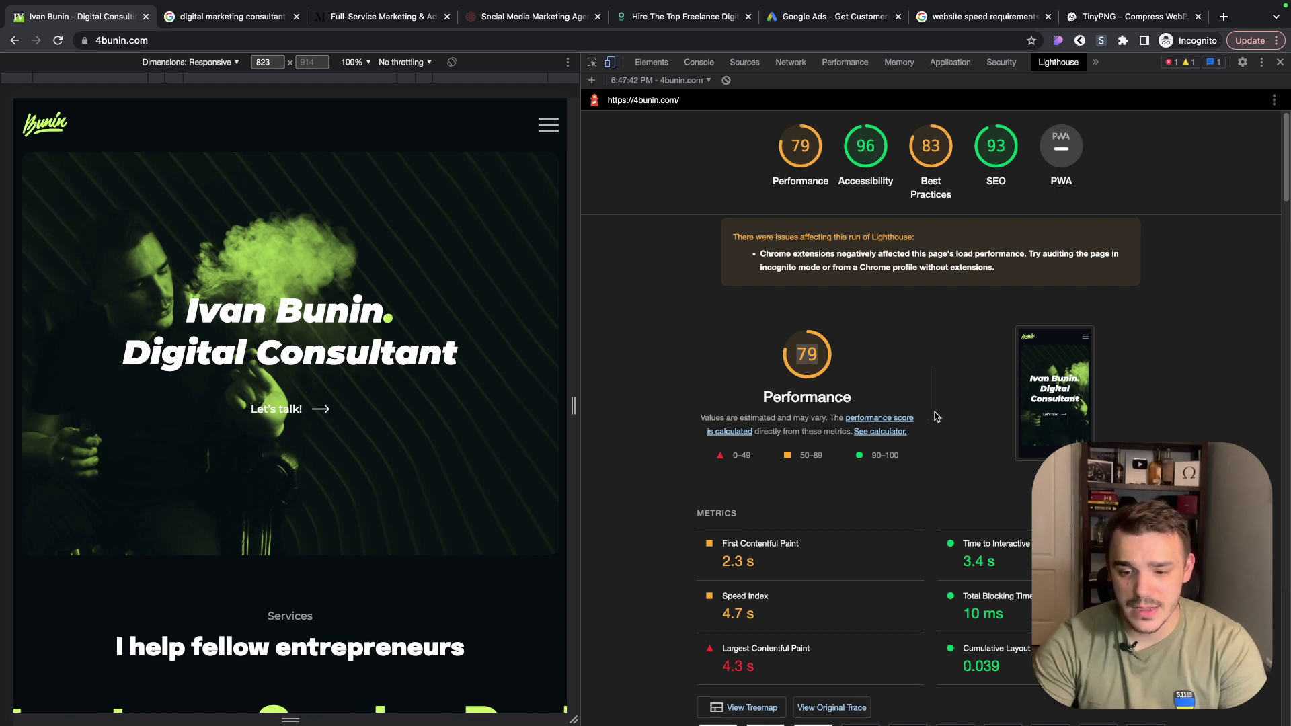
- Expand the "Serve images in next-gen formats" opportunity and examine the images it lists
{"action": "scroll", "coordinate": [921, 361], "scroll_direction": "down", "scroll_amount": 3}
{"action": "scroll", "coordinate": [922, 361], "scroll_direction": "down", "scroll_amount": 6}
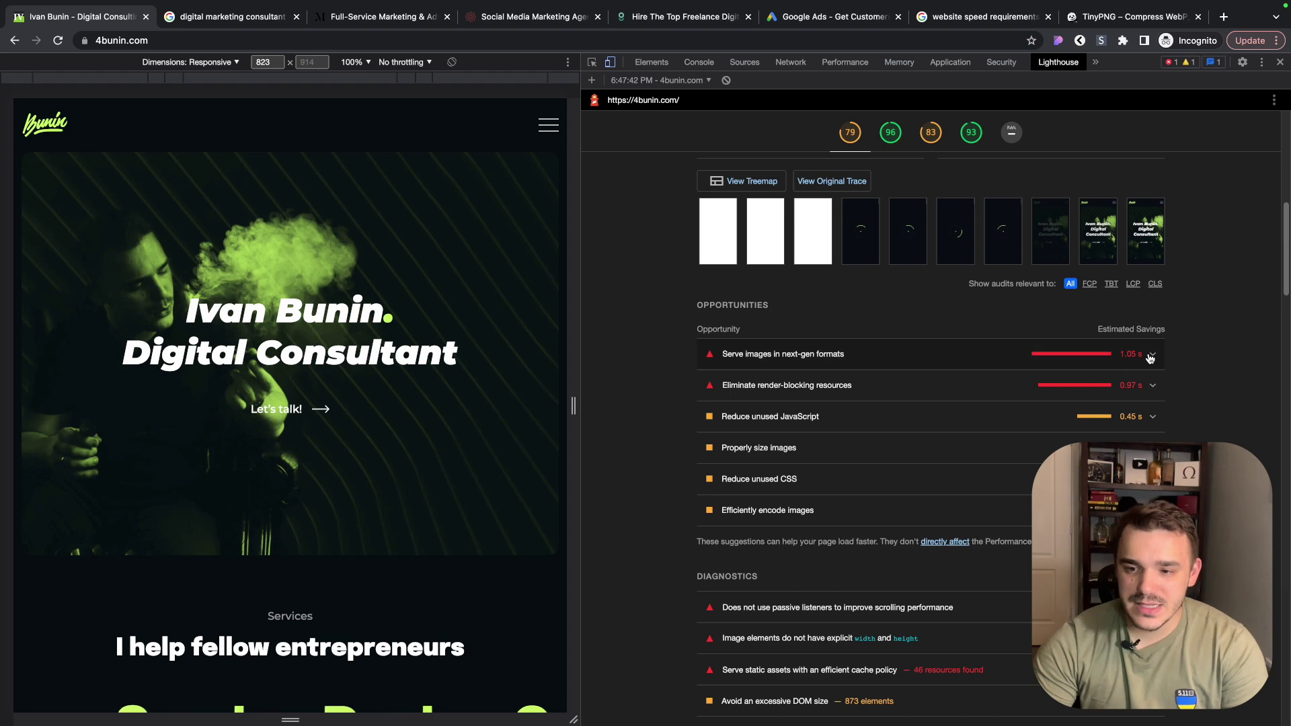
{"action": "left_click", "coordinate": [1109, 354]}
{"action": "scroll", "coordinate": [1093, 398], "scroll_direction": "down", "scroll_amount": 4}
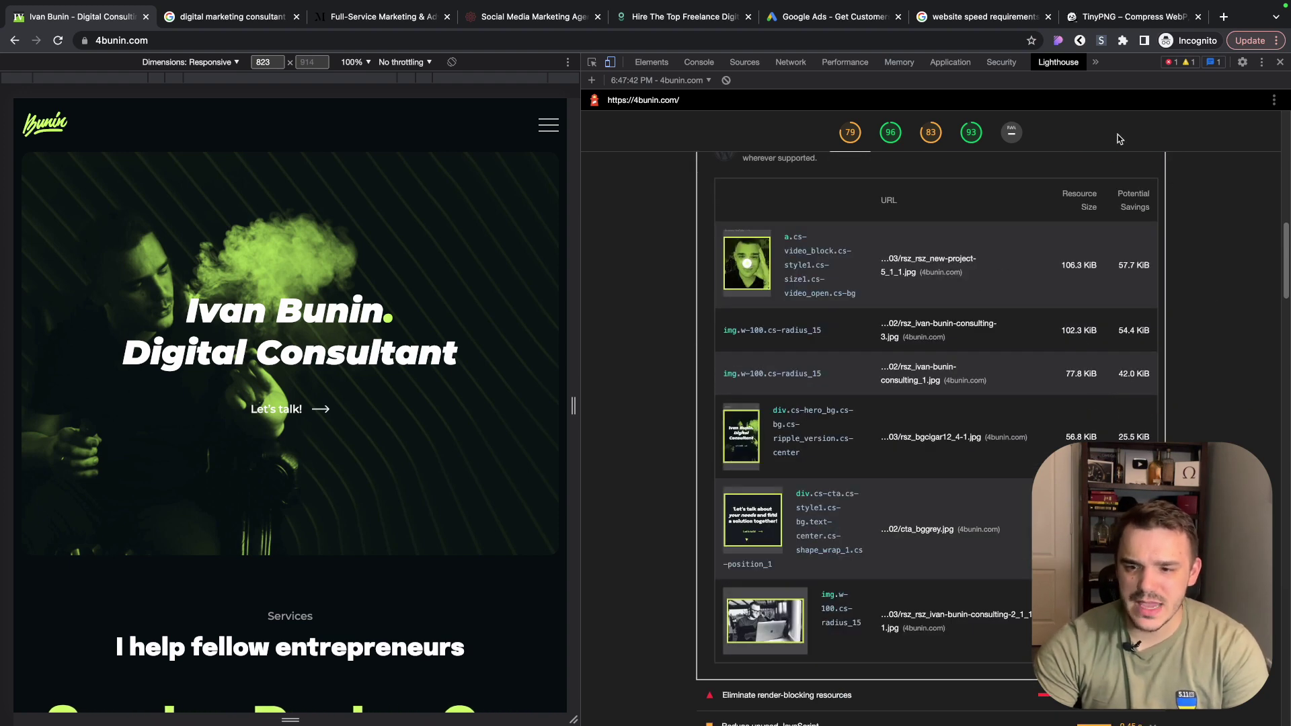
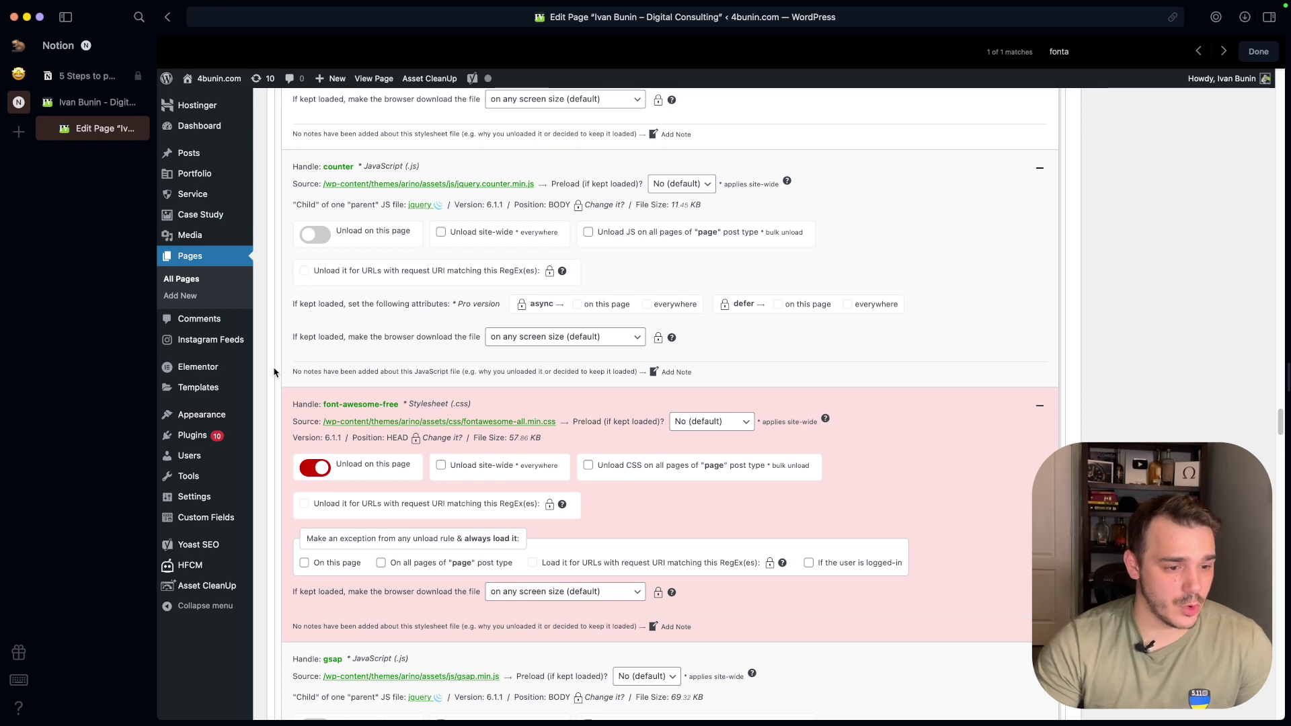
- In WordPress, search the installed plugins for "cache", then look for caching plugins in the new-plugin directory
{"action": "left_click", "coordinate": [183, 444]}
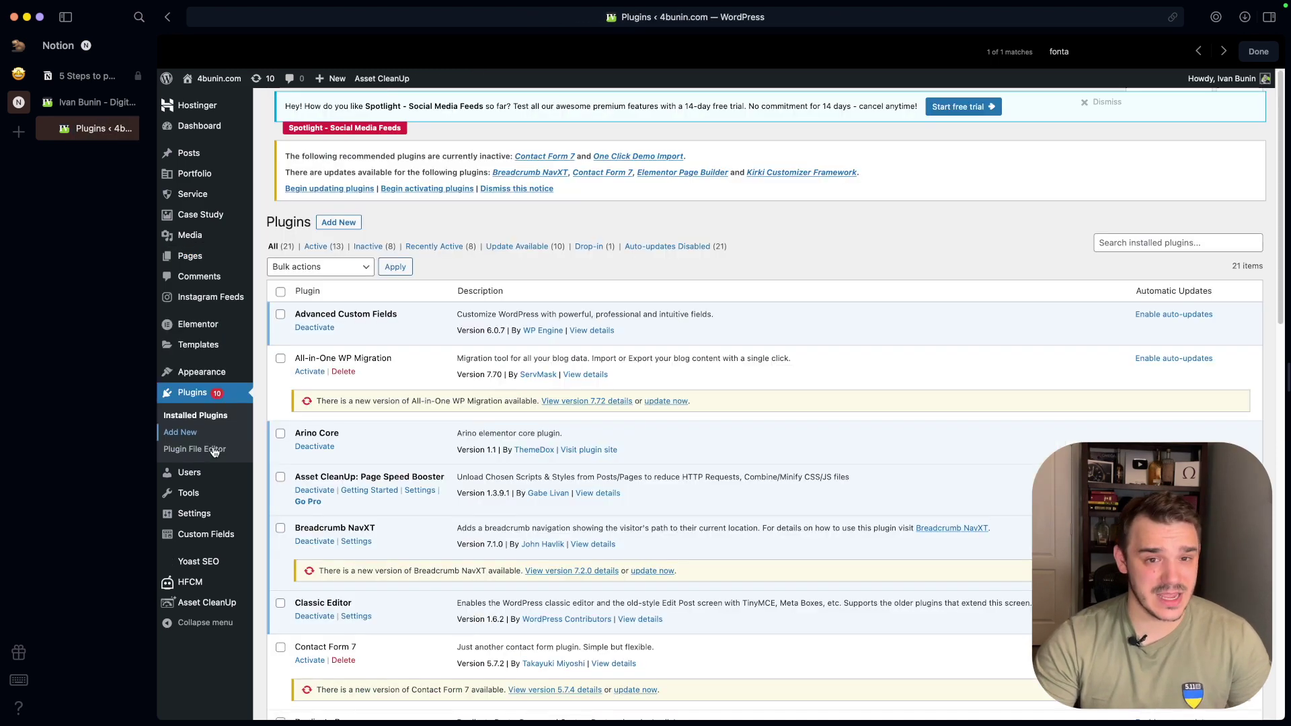
{"action": "left_click", "coordinate": [1158, 253]}
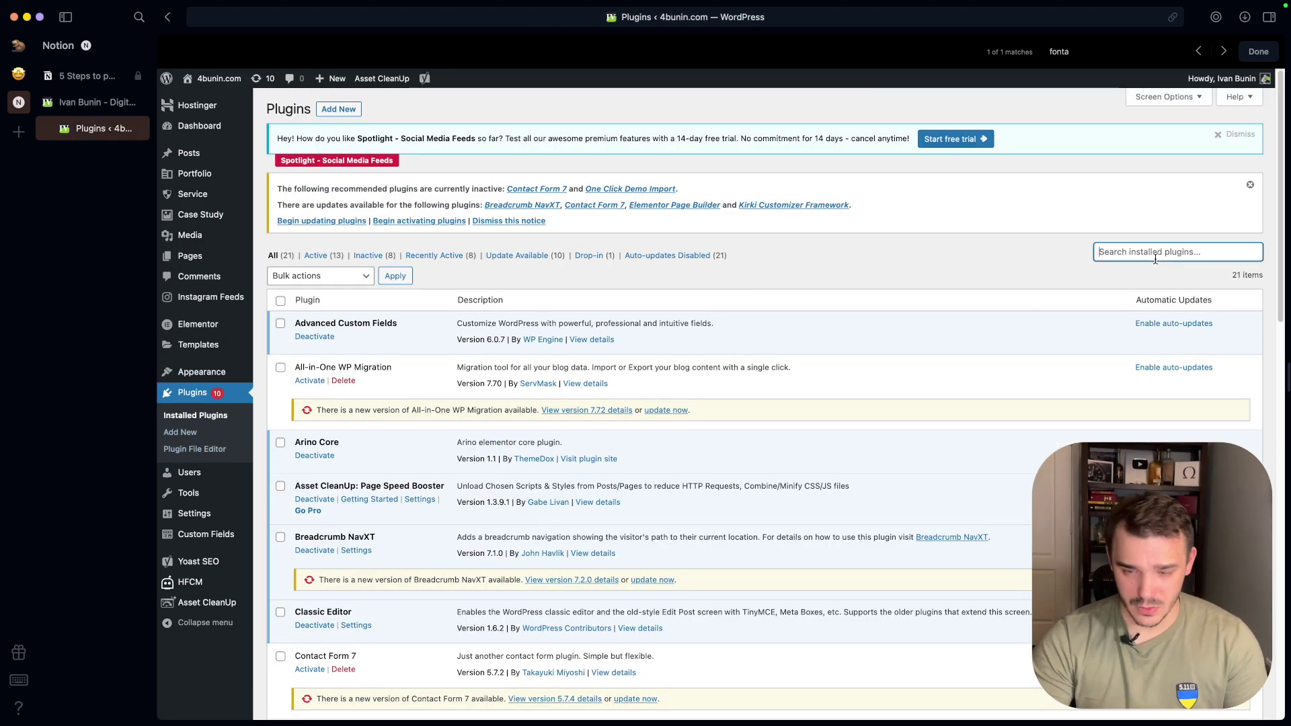
{"action": "type", "text": "cache"}
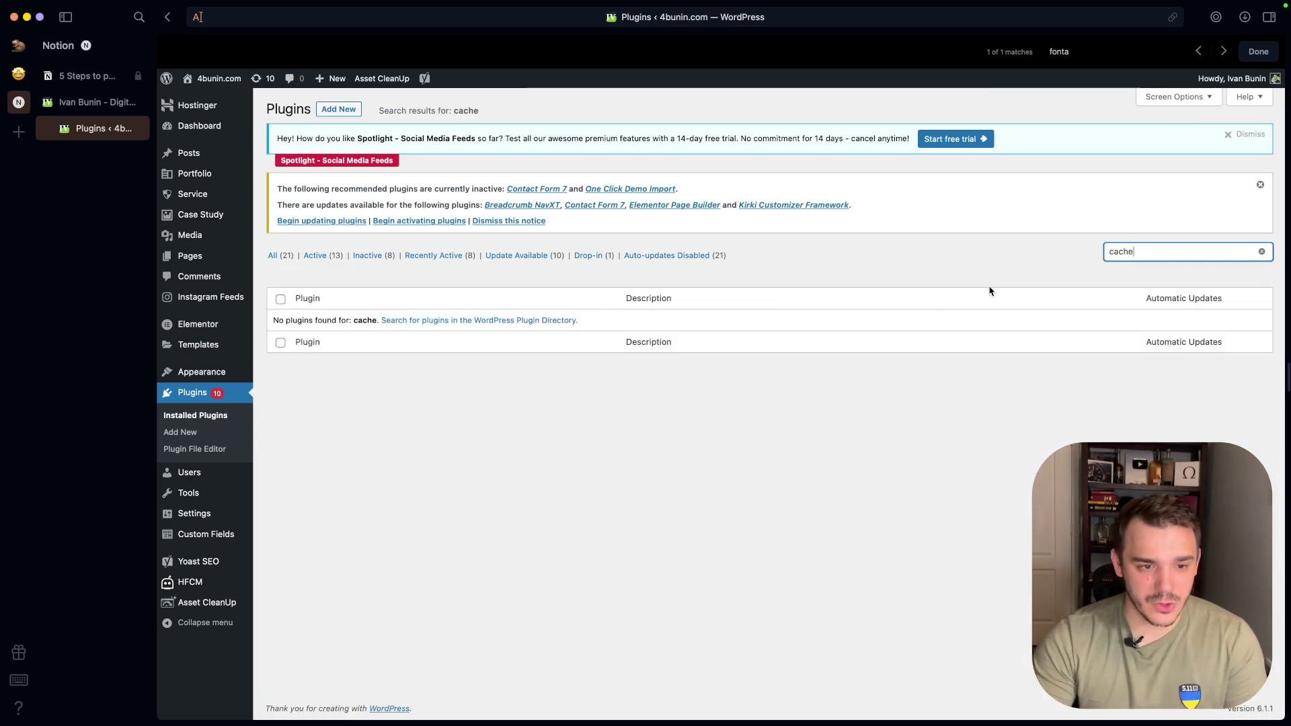
{"action": "left_click", "coordinate": [191, 438]}
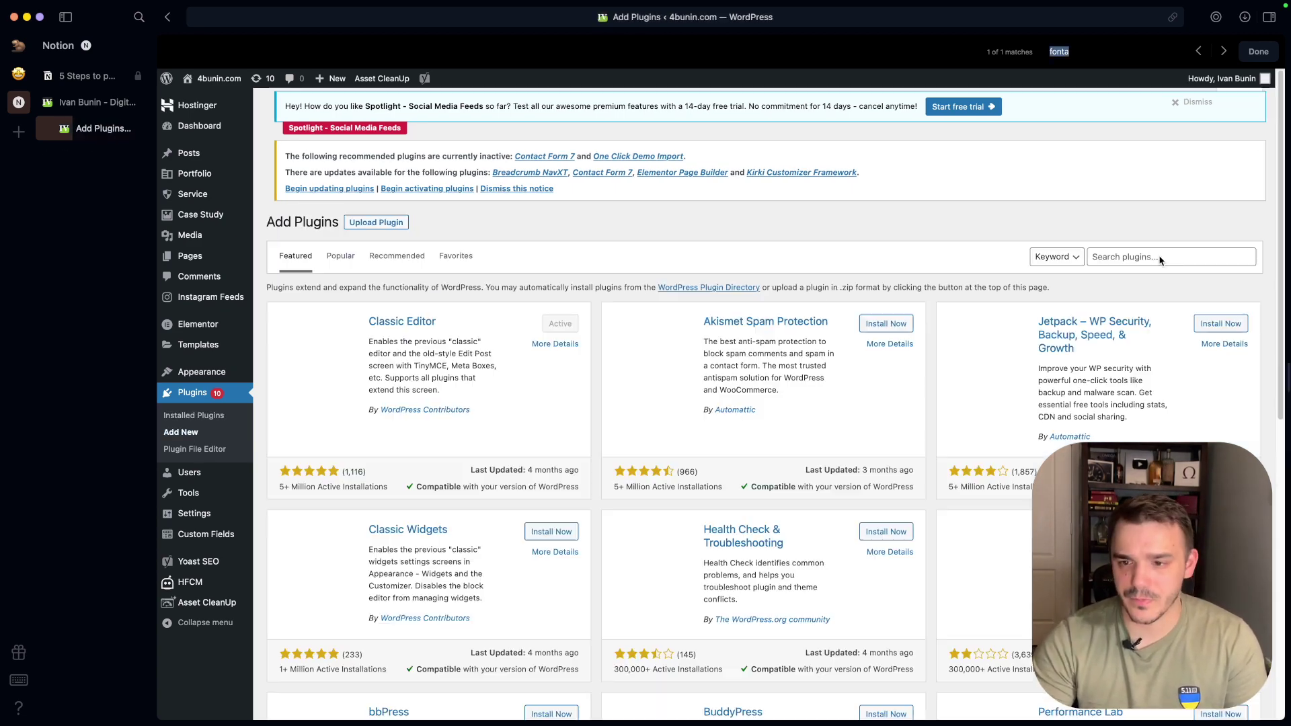
{"action": "left_click", "coordinate": [1148, 260]}
{"action": "type", "text": "cach"}
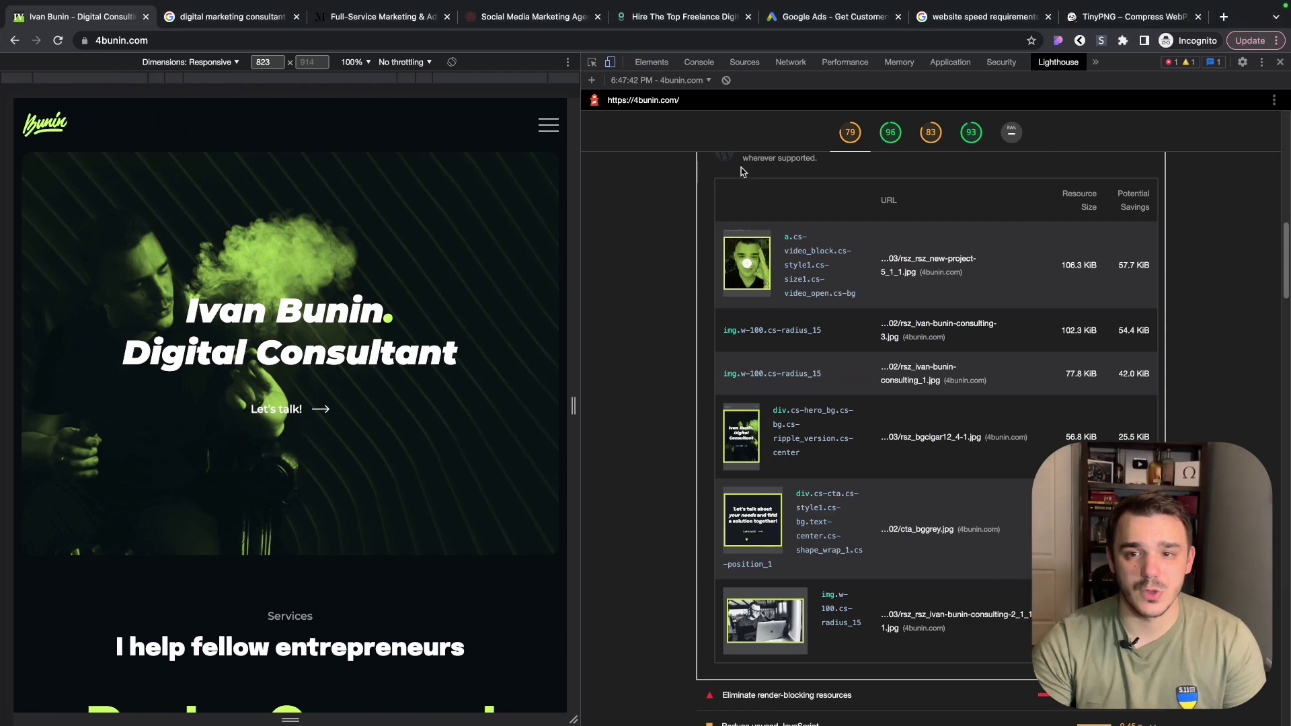
- In a new Chrome tab, search Google for "wp rocket" and open the WP Rocket website
{"action": "key", "text": "super+shift+n"}
{"action": "type", "text": "wp"}
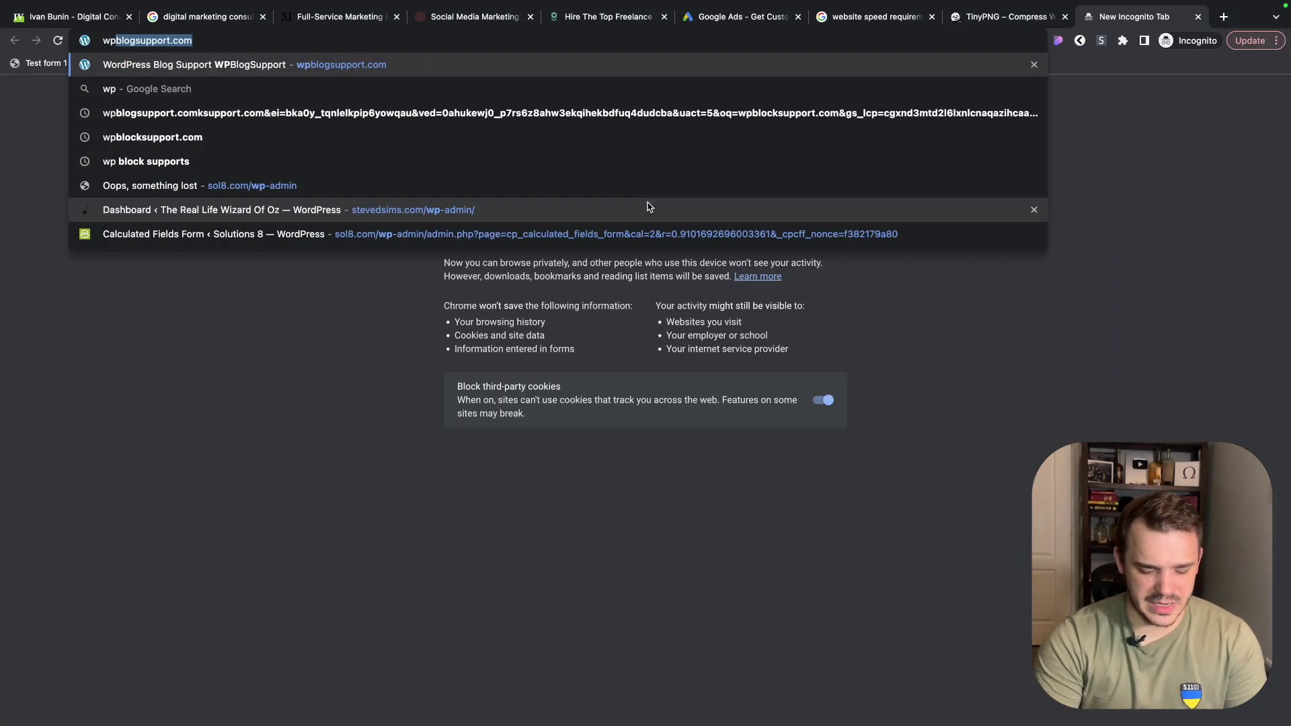
{"action": "type", "text": " rocket"}
{"action": "key", "text": "Return"}
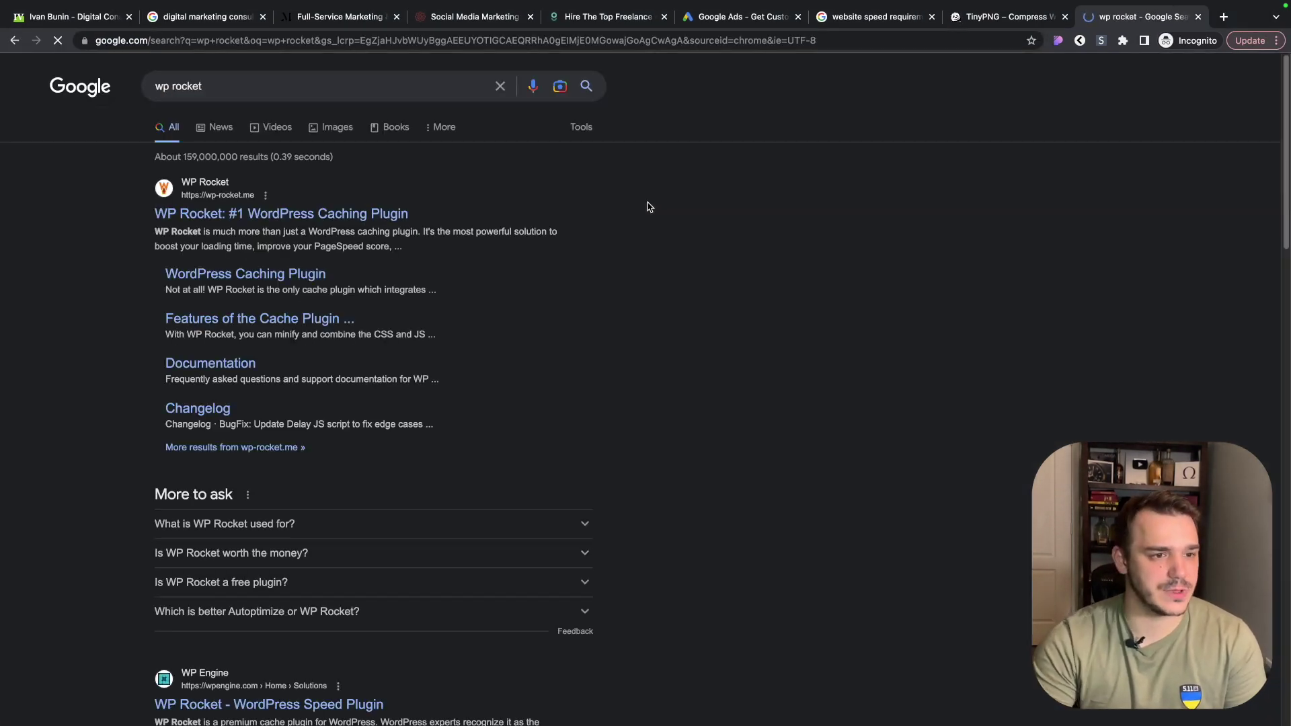
{"action": "left_click", "coordinate": [269, 215]}
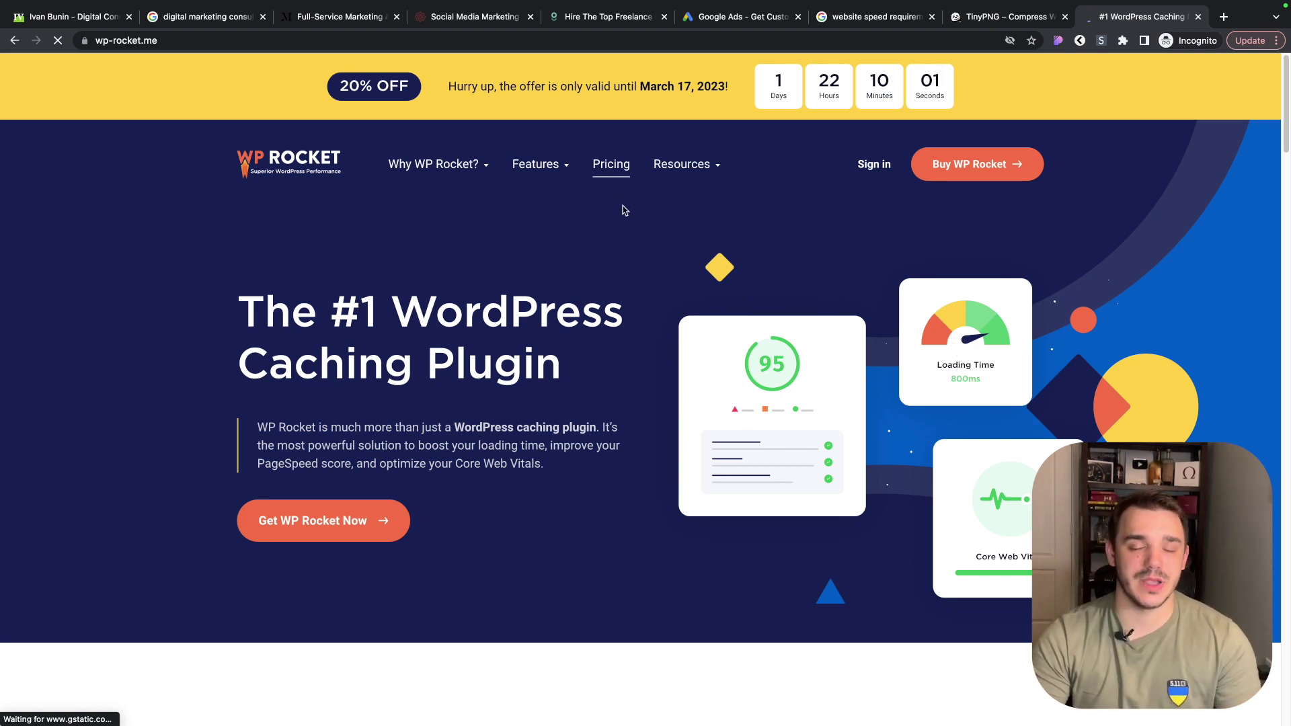
- Open WP Rocket's pricing page and compare the Single, Plus and Infinite license plans
{"action": "scroll", "coordinate": [620, 197], "scroll_direction": "down", "scroll_amount": 2}
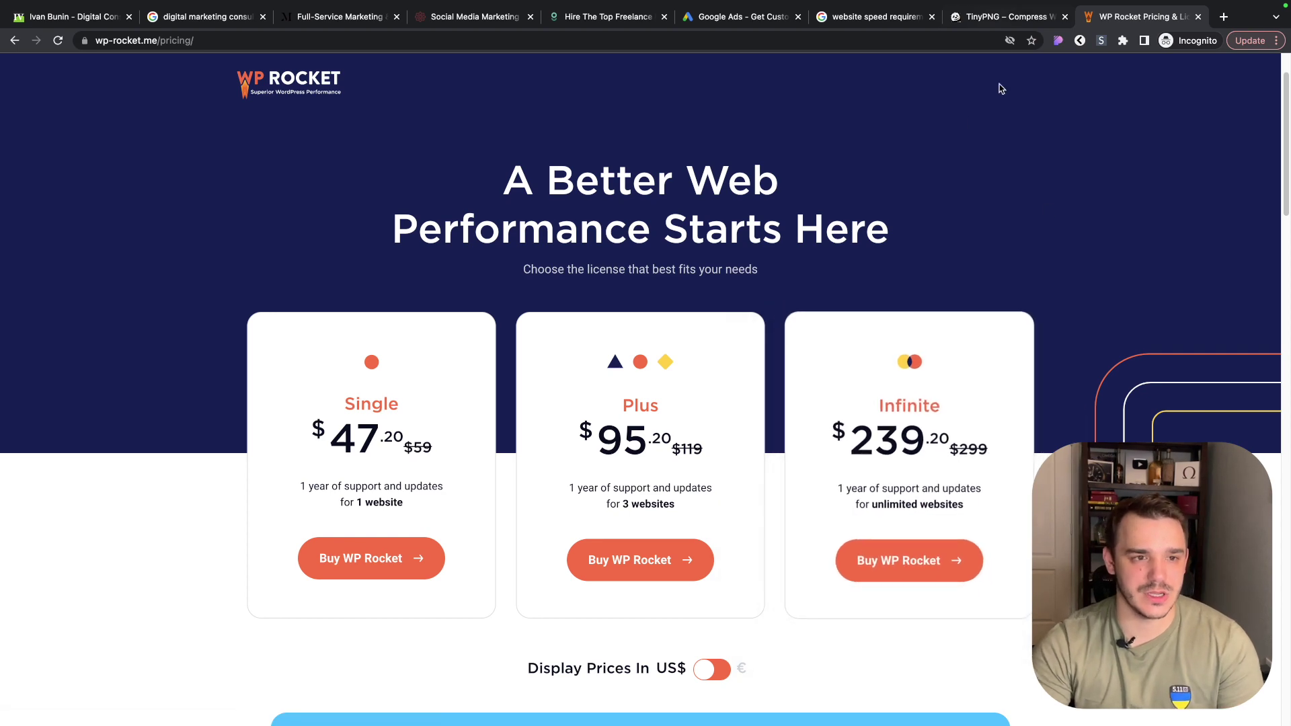
{"action": "scroll", "coordinate": [954, 150], "scroll_direction": "up", "scroll_amount": 2}
- Return to the WordPress plugin directory, then install and activate WP Fastest Cache
{"action": "key", "text": "ctrl+Left"}
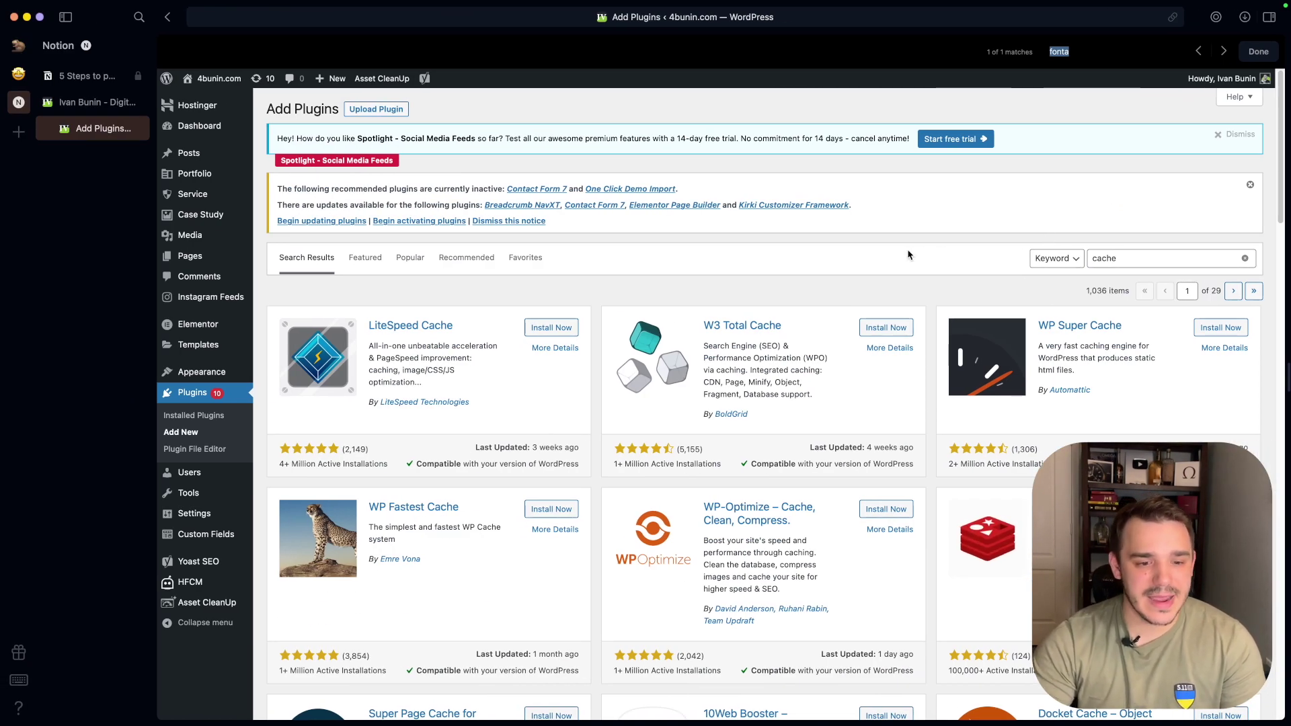
{"action": "scroll", "coordinate": [911, 254], "scroll_direction": "down", "scroll_amount": 4}
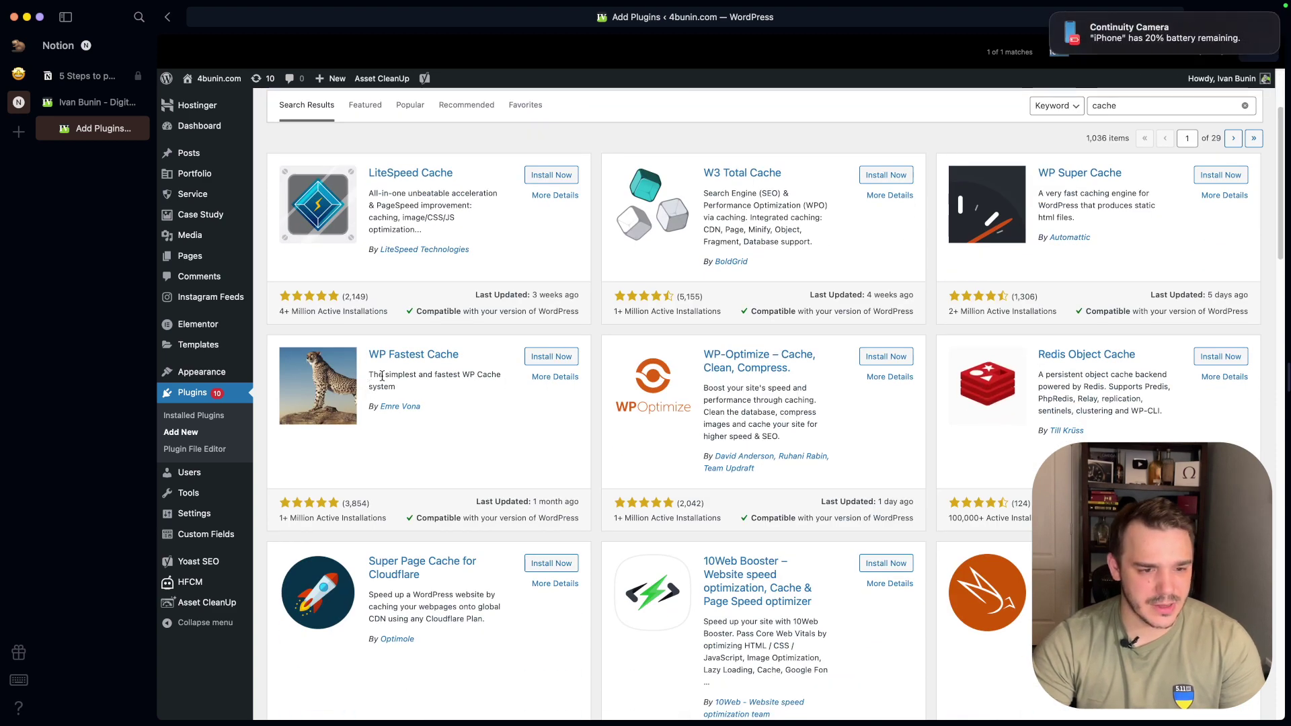
{"action": "left_click", "coordinate": [546, 357]}
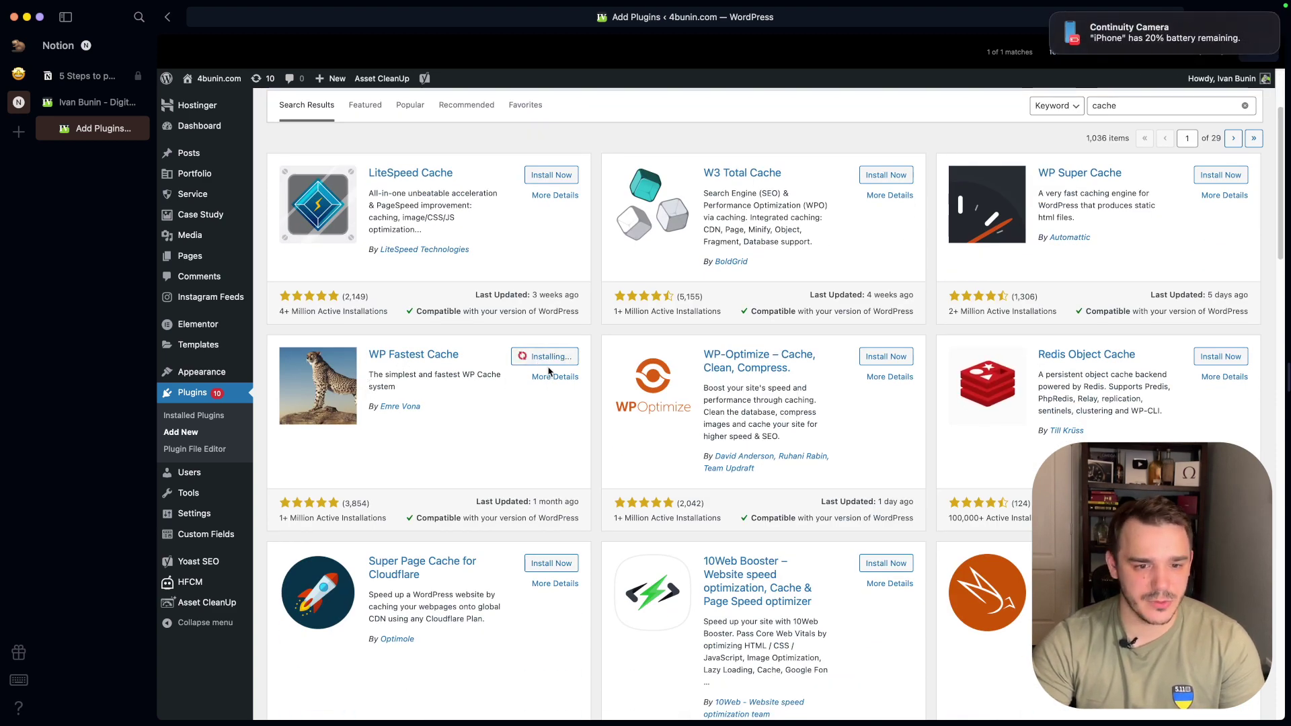
{"action": "left_click", "coordinate": [563, 362]}
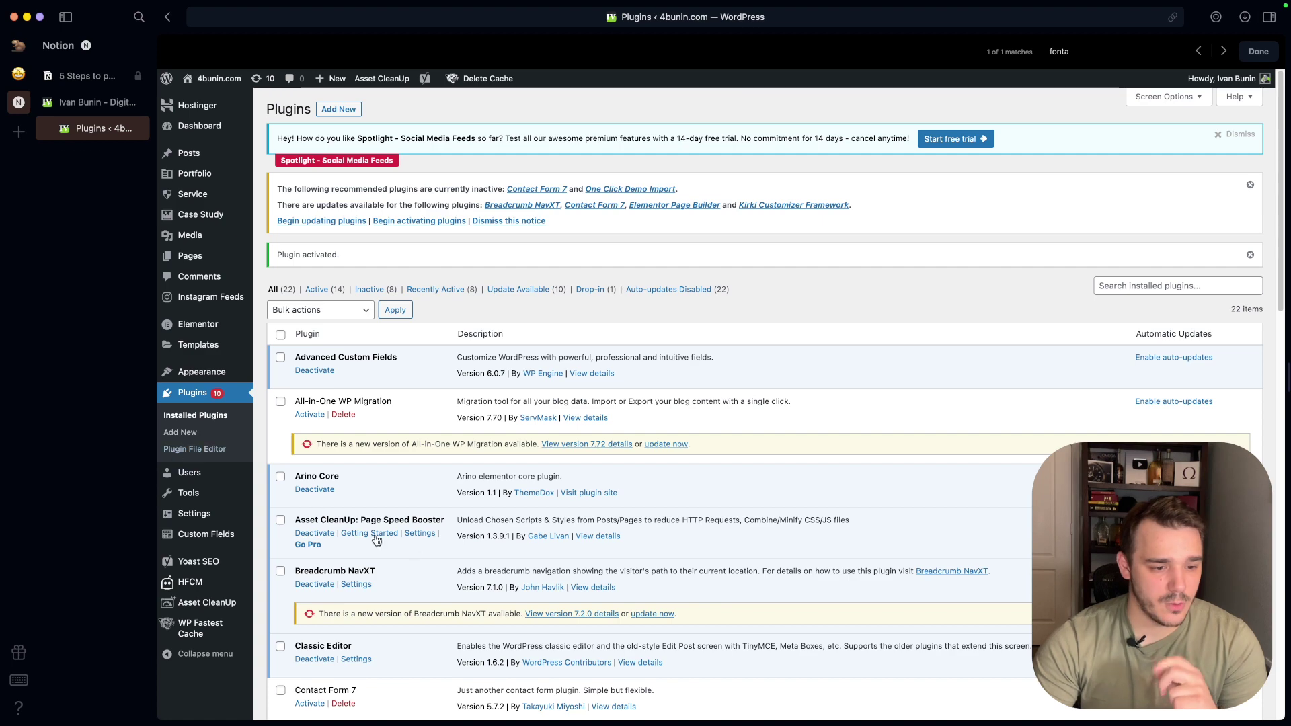
- In WP Fastest Cache, enable Cache System, Minify HTML, Minify Css, Combine Css, Combine Js, Gzip and Disable Emojis, and save the options
{"action": "left_click", "coordinate": [188, 628]}
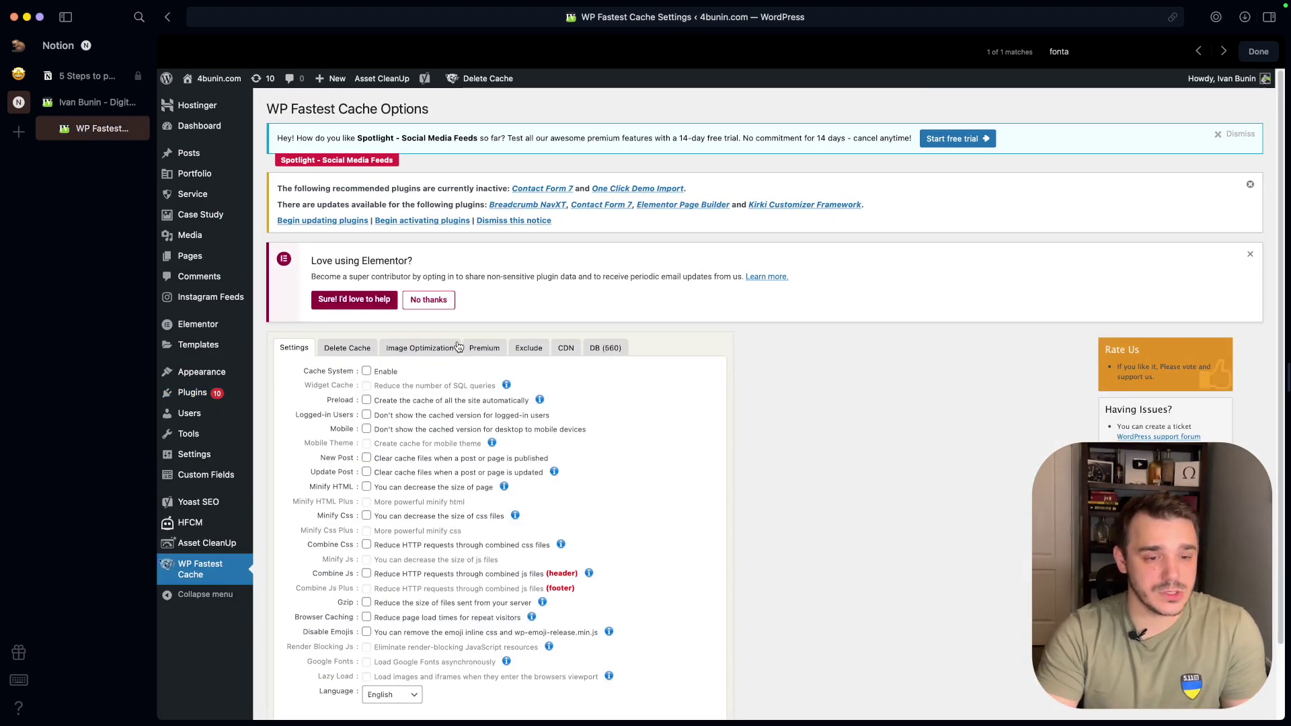
{"action": "scroll", "coordinate": [457, 347], "scroll_direction": "down", "scroll_amount": 1}
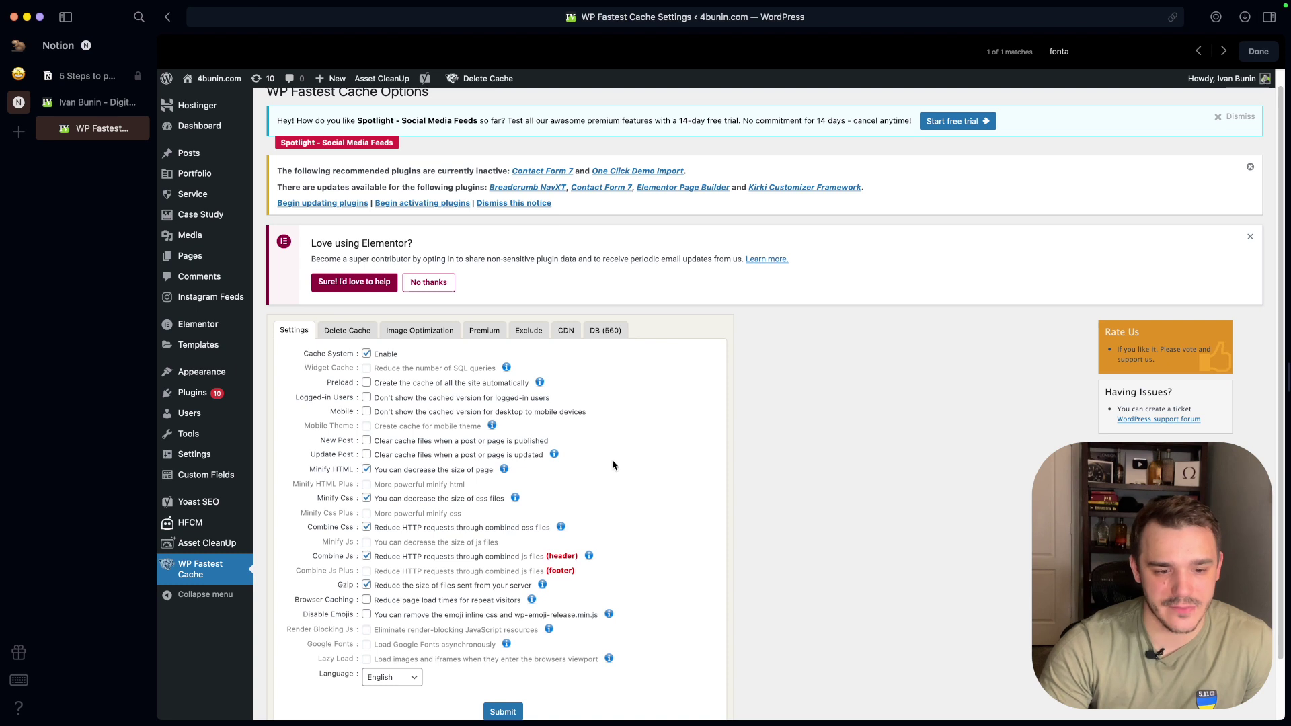
{"action": "scroll", "coordinate": [608, 457], "scroll_direction": "down", "scroll_amount": 2}
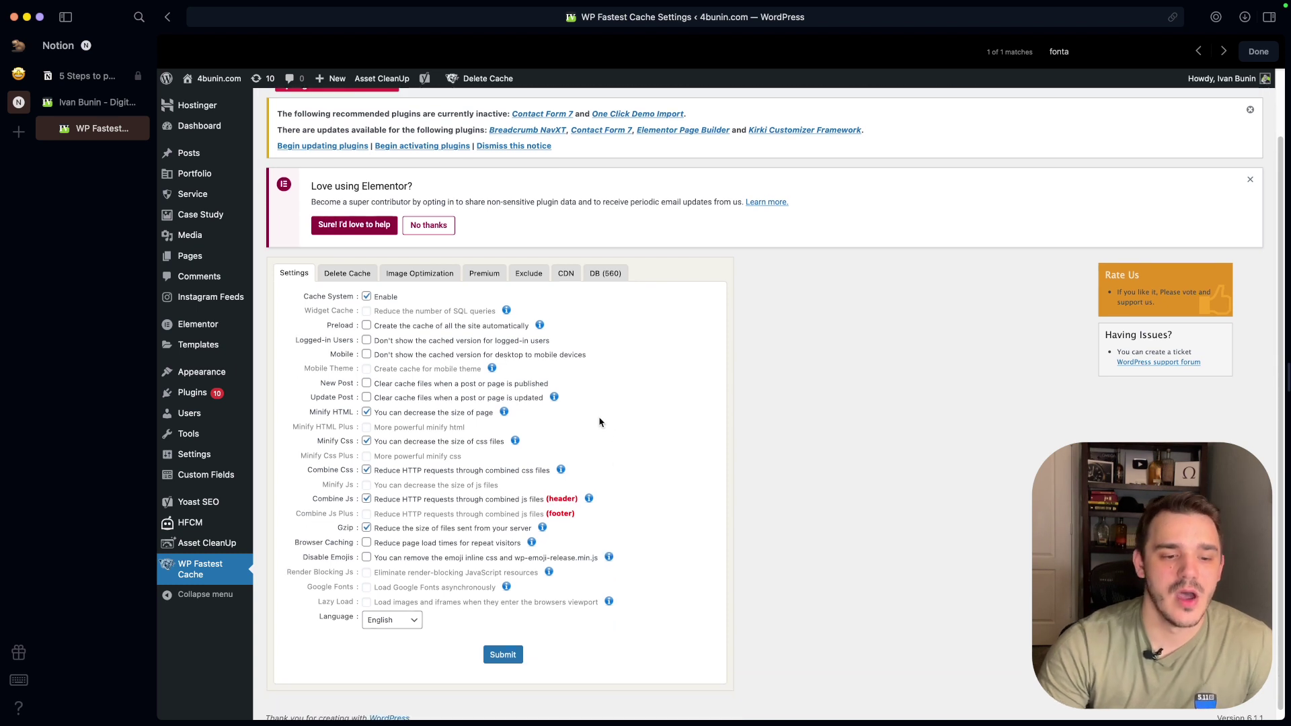
{"action": "left_click", "coordinate": [365, 558]}
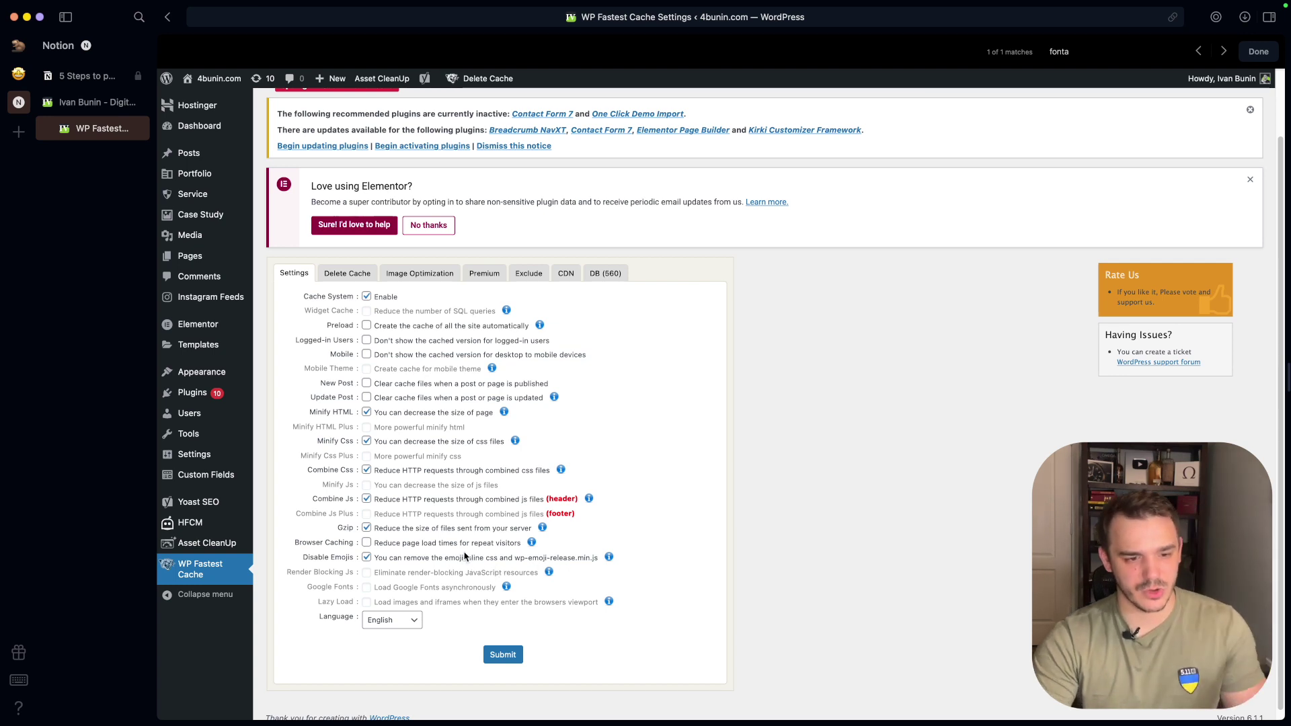
{"action": "left_click", "coordinate": [508, 658]}
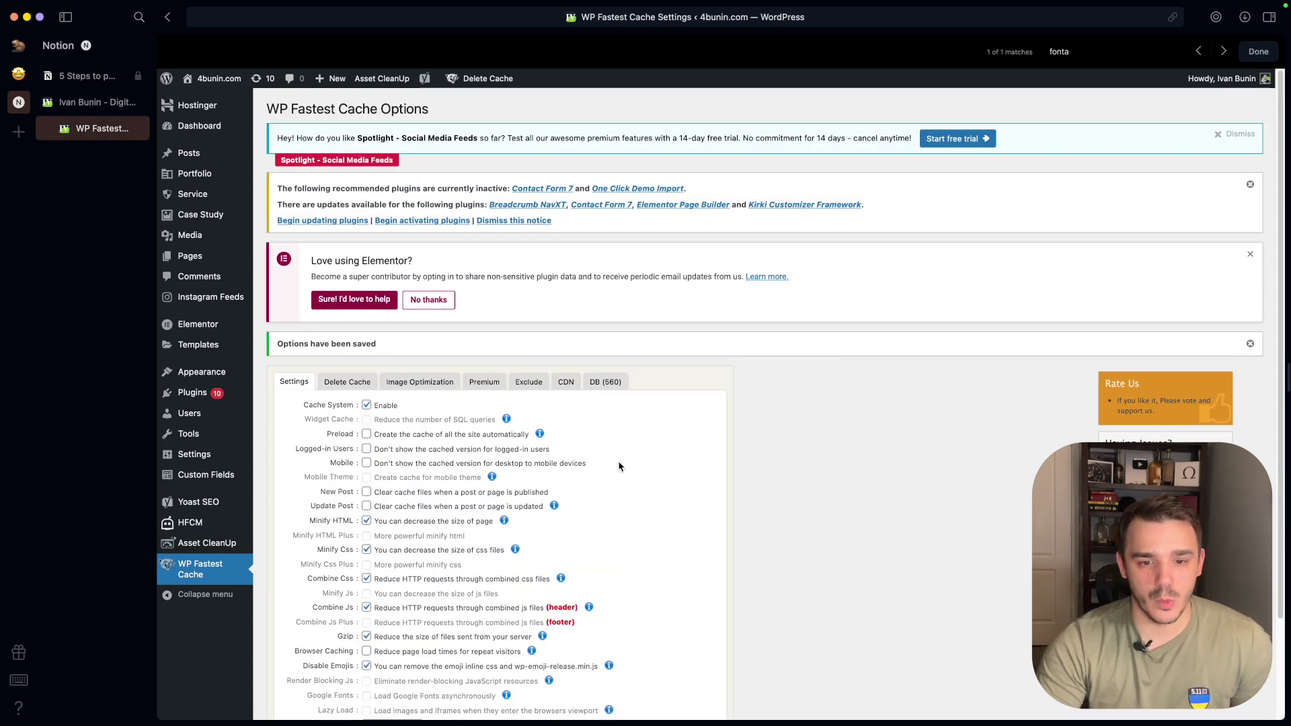
{"action": "scroll", "coordinate": [605, 531], "scroll_direction": "down", "scroll_amount": 3}
{"action": "mouse_move", "coordinate": [490, 82]}
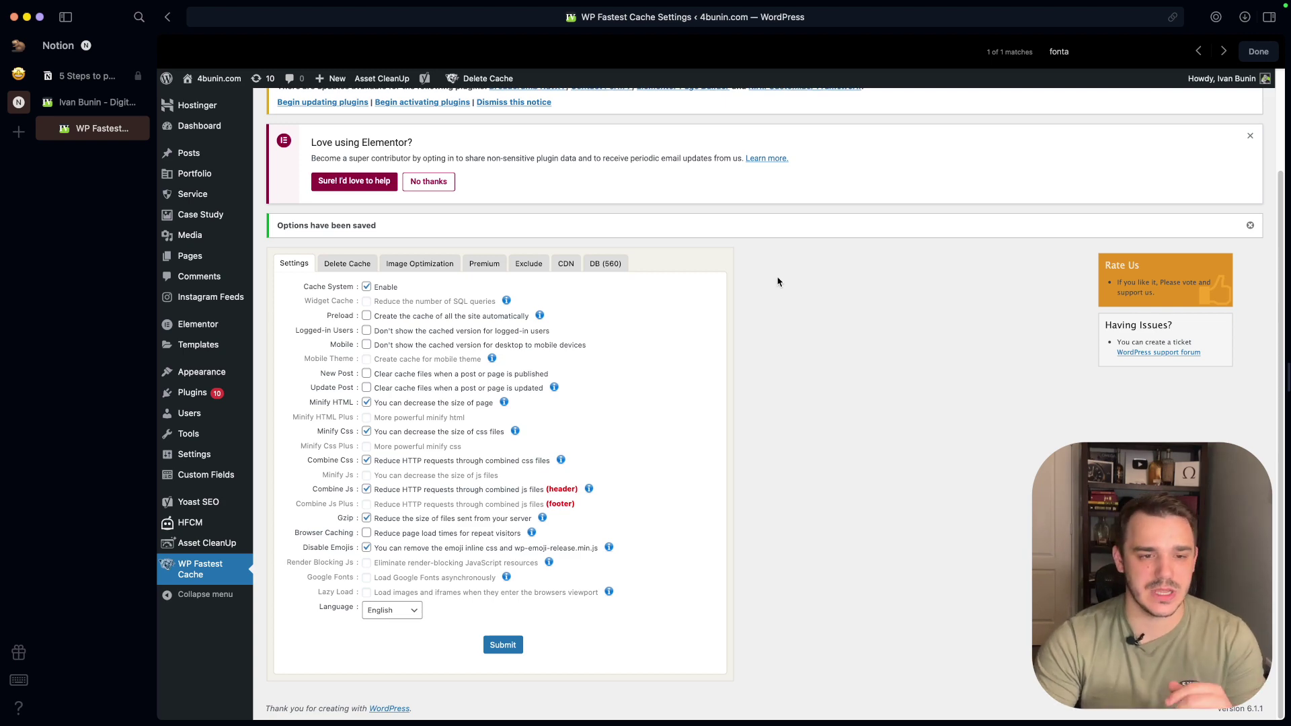
- Switch back to Chrome and reload the 4bunin.com homepage with the caching options applied
{"action": "key", "text": "ctrl+Right"}
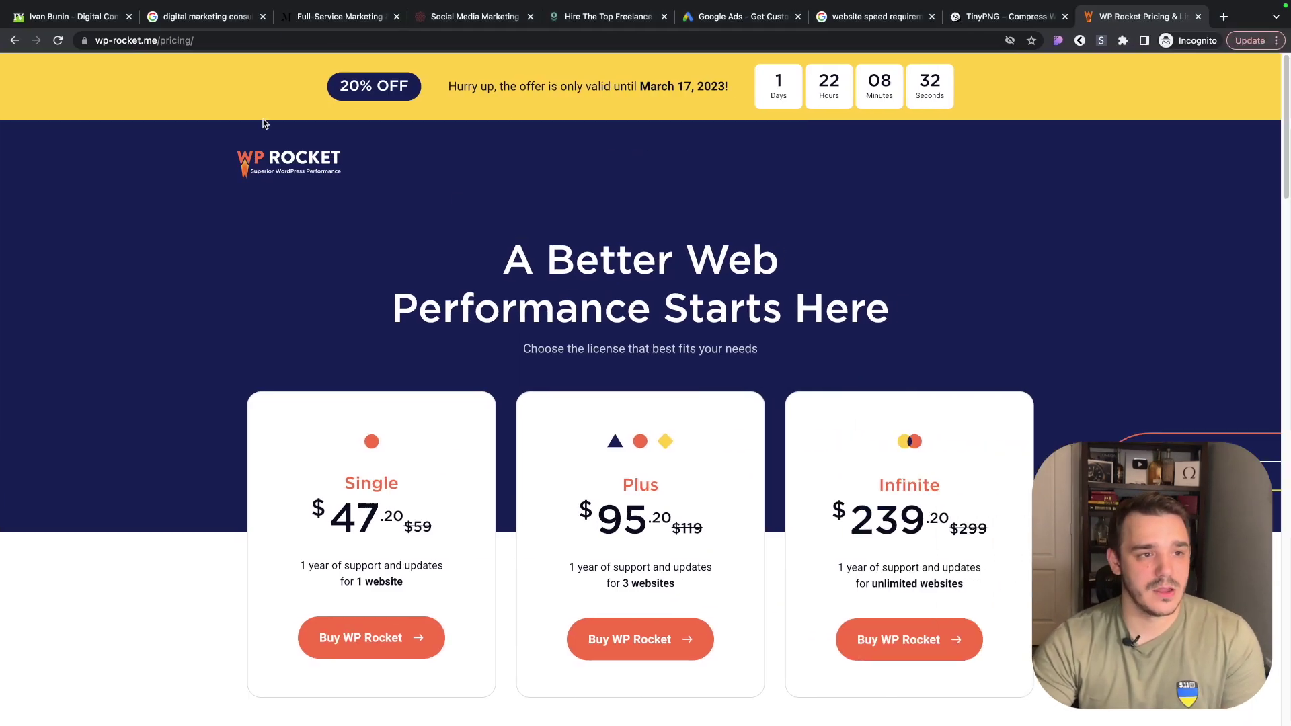
{"action": "left_click", "coordinate": [72, 18]}
{"action": "left_click", "coordinate": [1279, 61]}
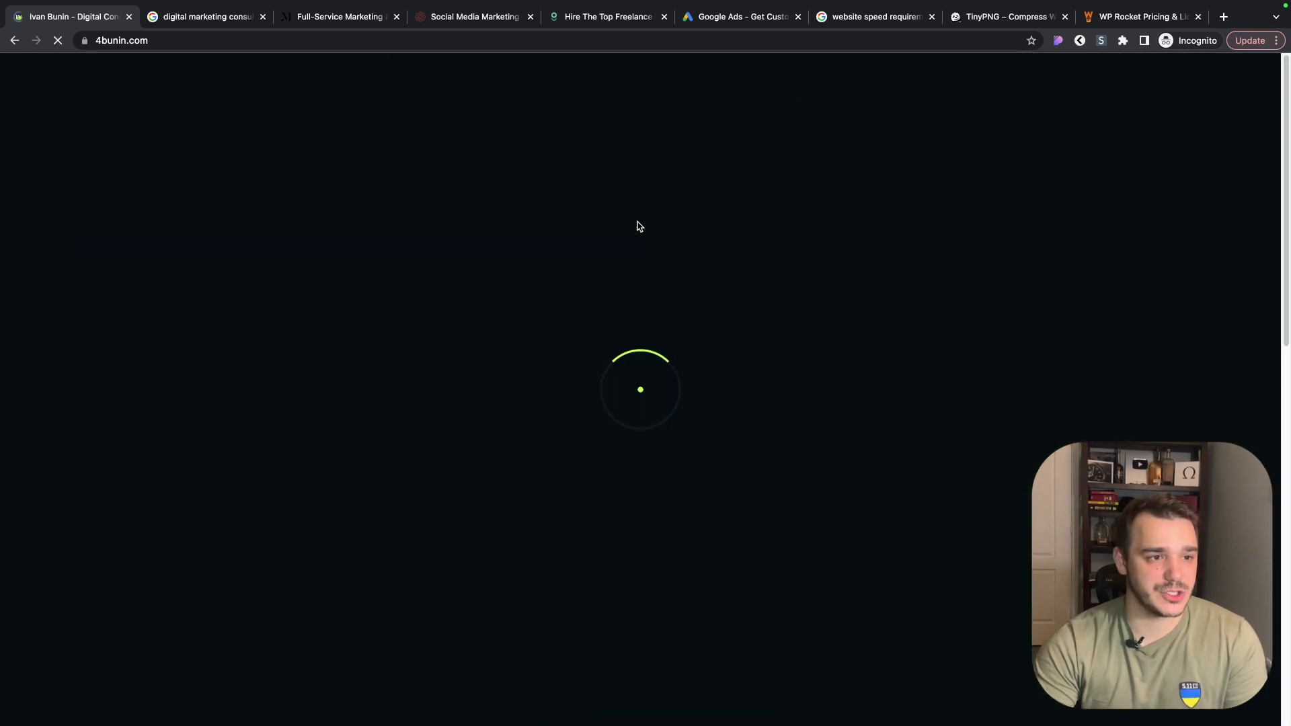
{"action": "right_click", "coordinate": [535, 209]}
{"action": "left_click", "coordinate": [768, 320]}
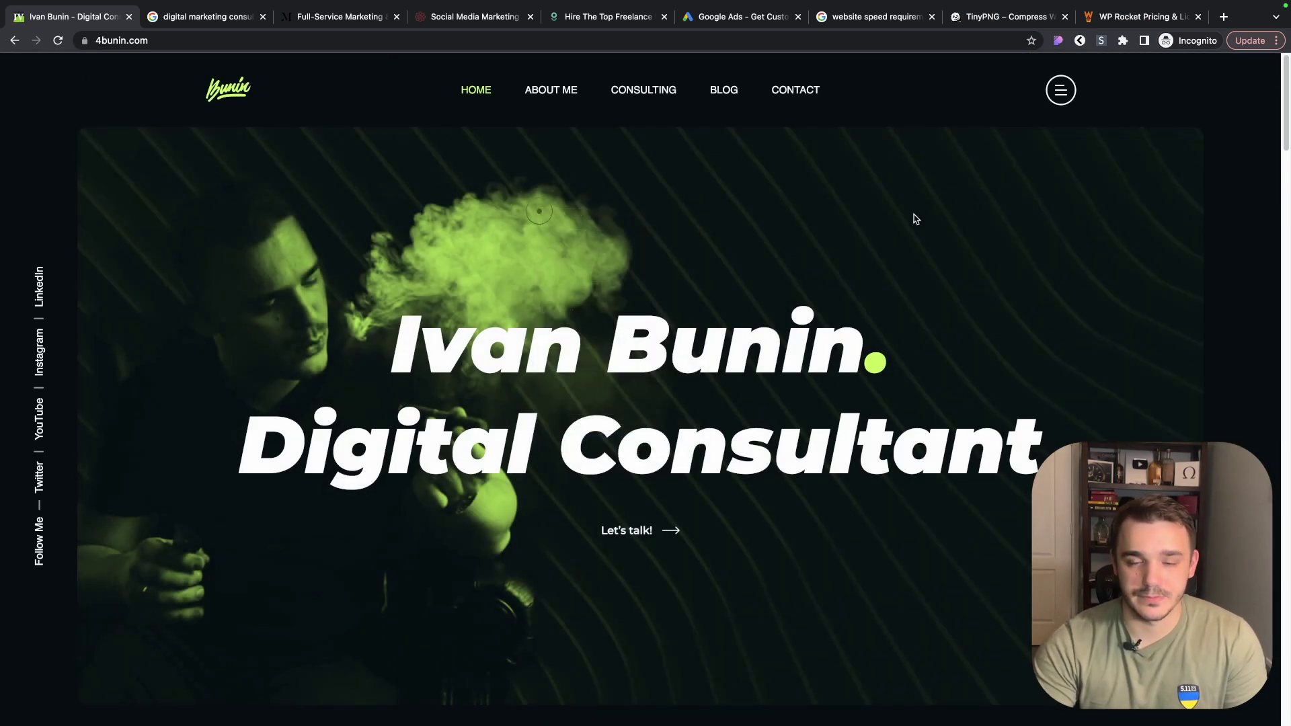
- Open the Lighthouse report for 4bunin.com and examine its performance score, load-time metrics and remaining opportunities
{"action": "key", "text": "super+alt+i"}
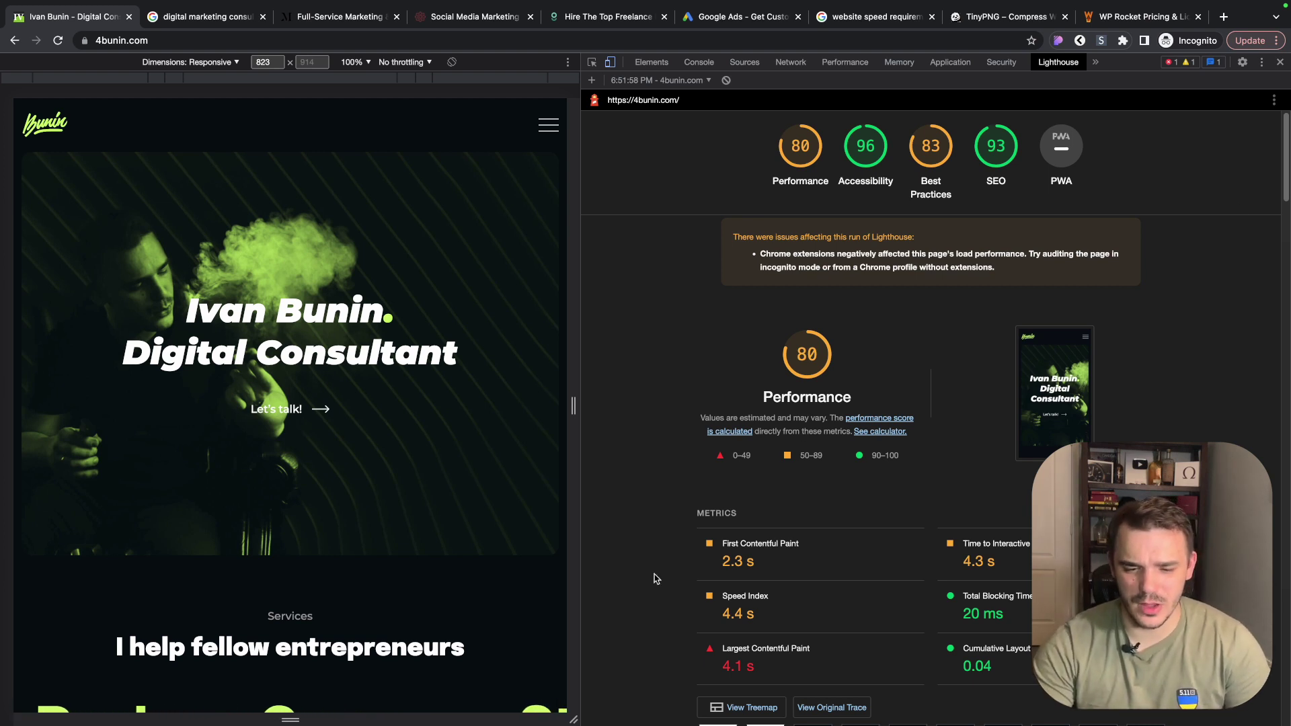
{"action": "scroll", "coordinate": [640, 575], "scroll_direction": "down", "scroll_amount": 1}
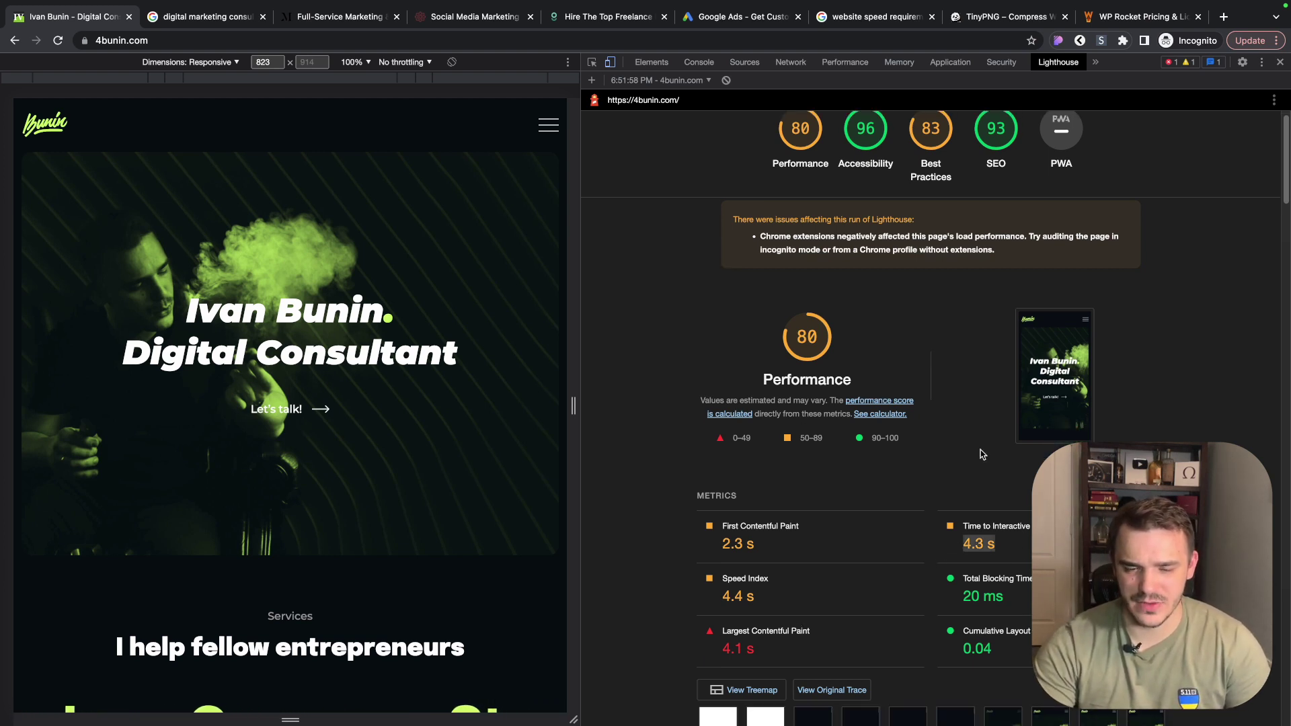
{"action": "left_click", "coordinate": [752, 648]}
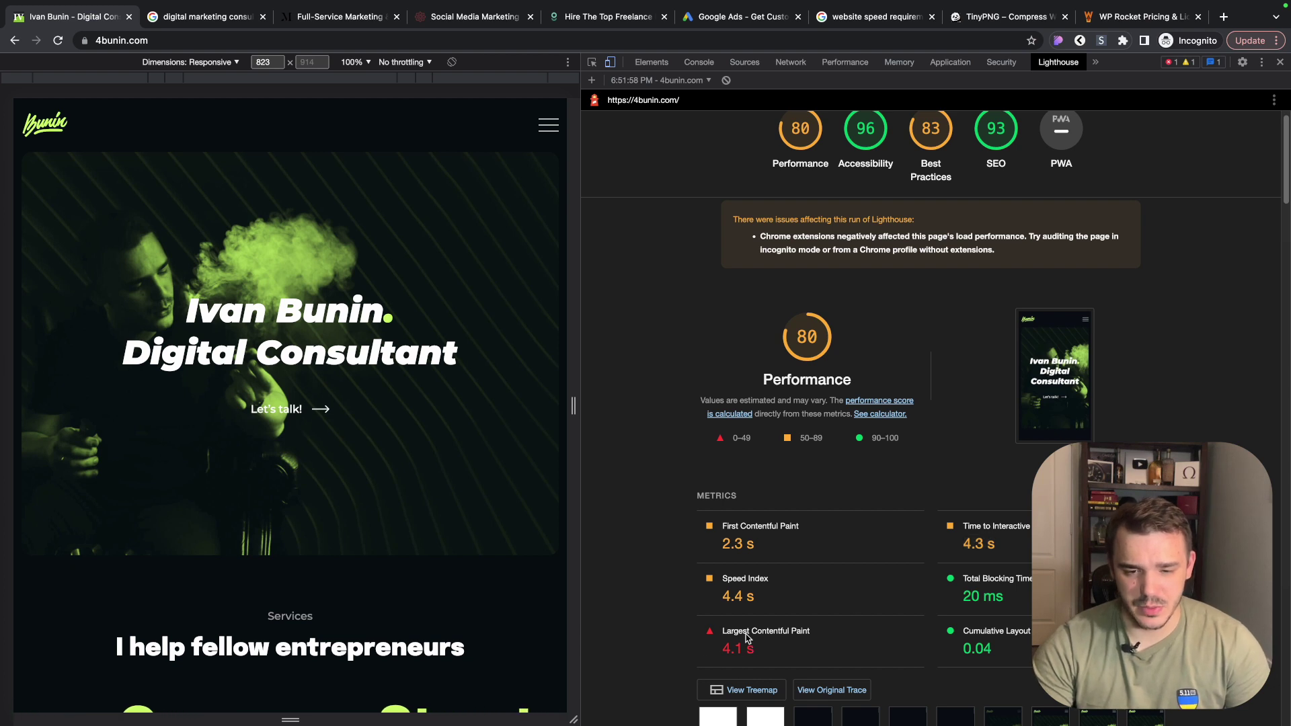
{"action": "double_click", "coordinate": [807, 336]}
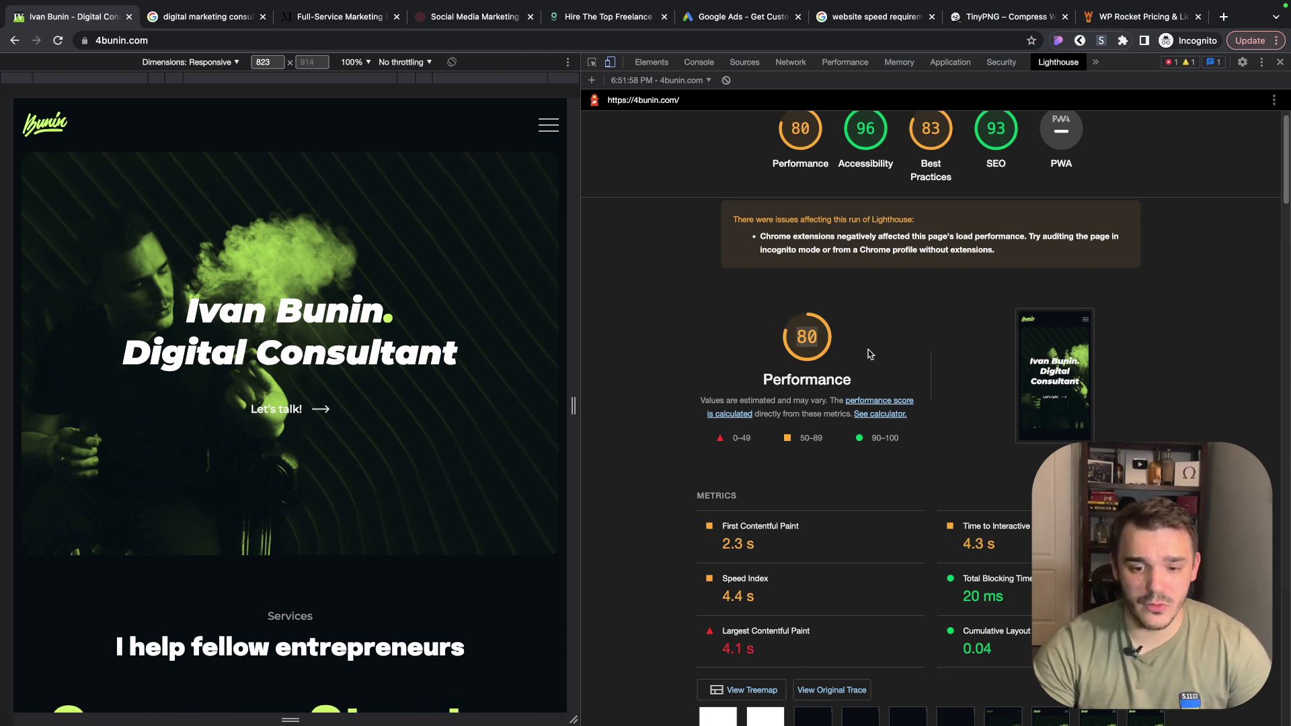
{"action": "scroll", "coordinate": [860, 359], "scroll_direction": "down", "scroll_amount": 3}
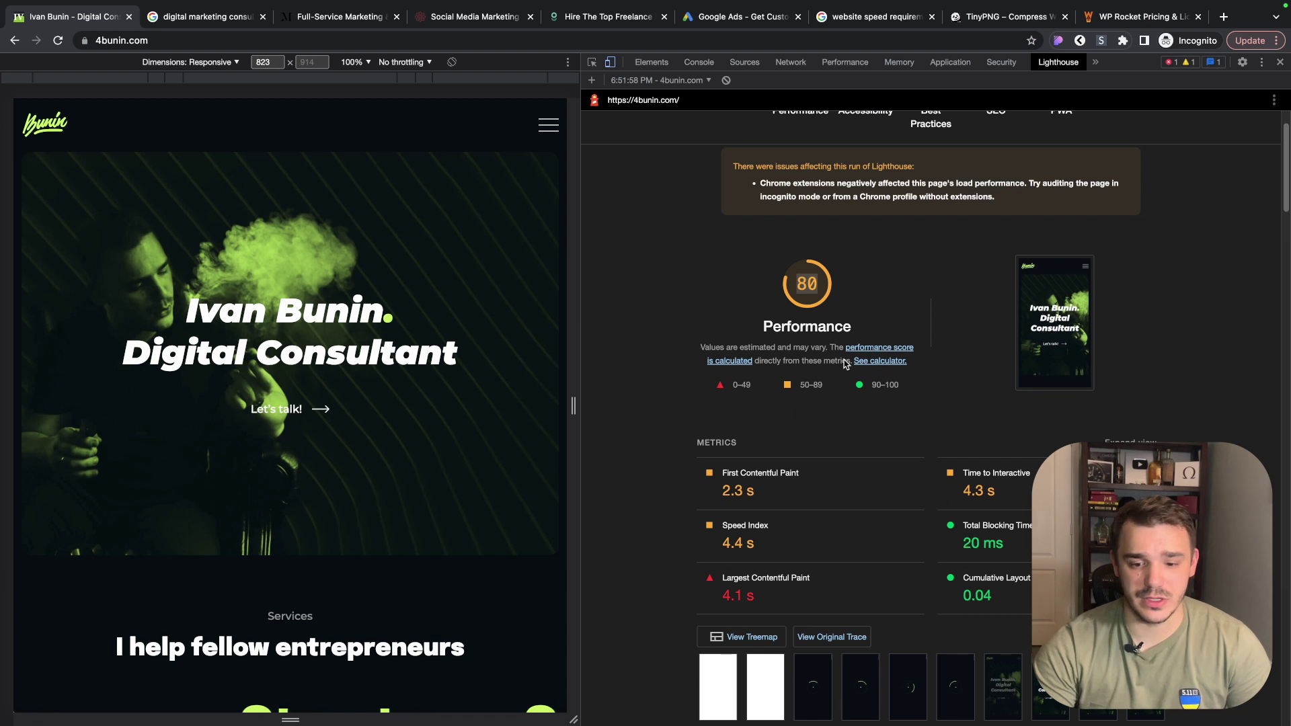
{"action": "left_click", "coordinate": [622, 245]}
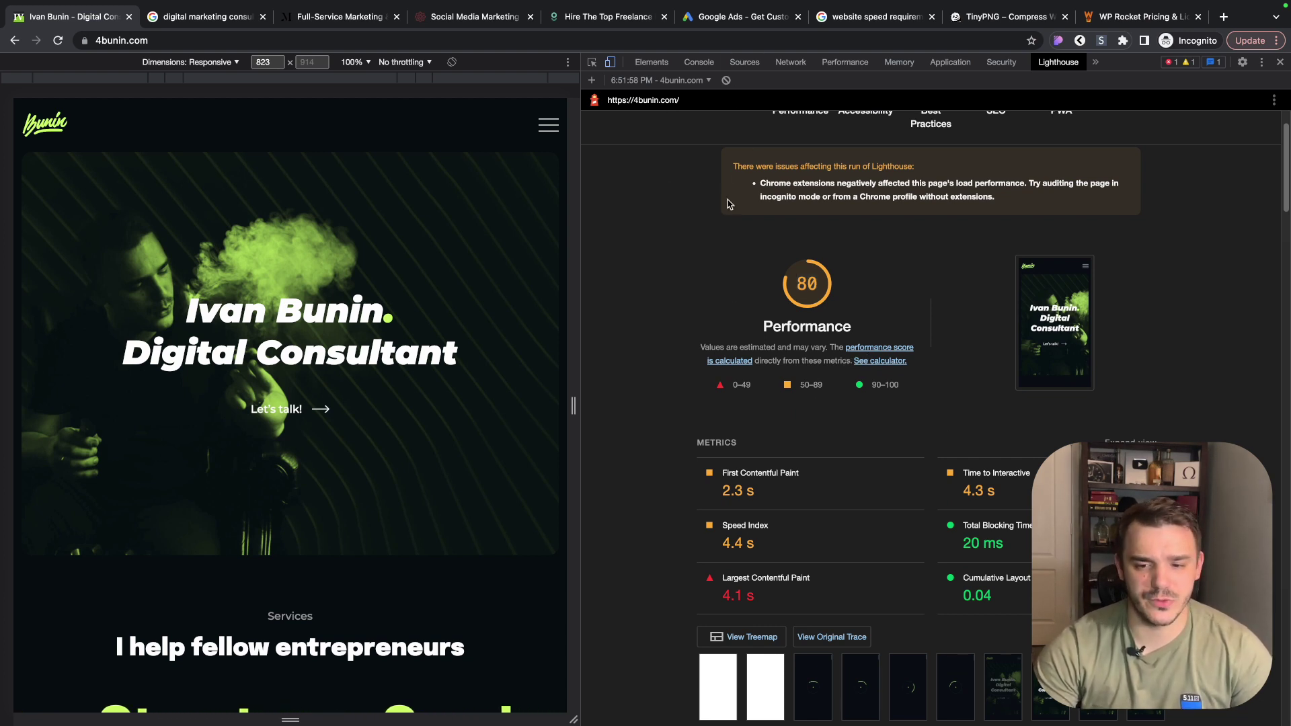
{"action": "scroll", "coordinate": [708, 299], "scroll_direction": "down", "scroll_amount": 5}
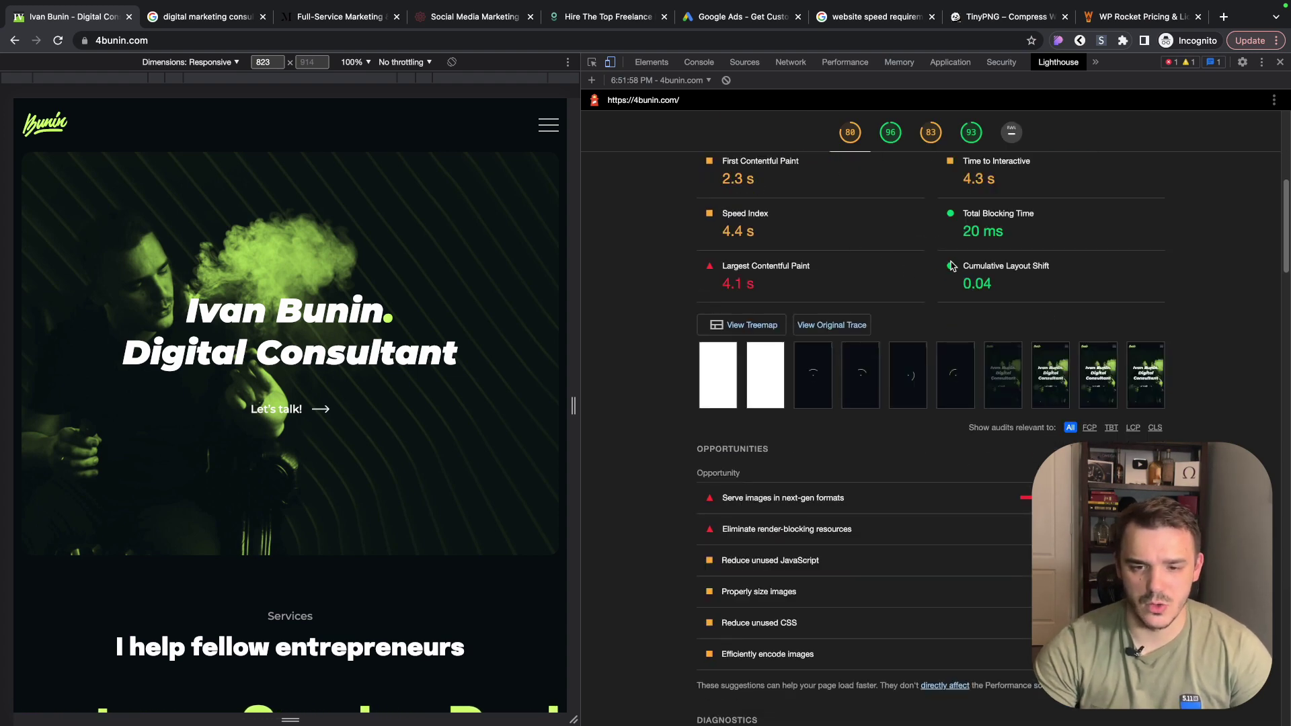
{"action": "scroll", "coordinate": [952, 267], "scroll_direction": "up", "scroll_amount": 6}
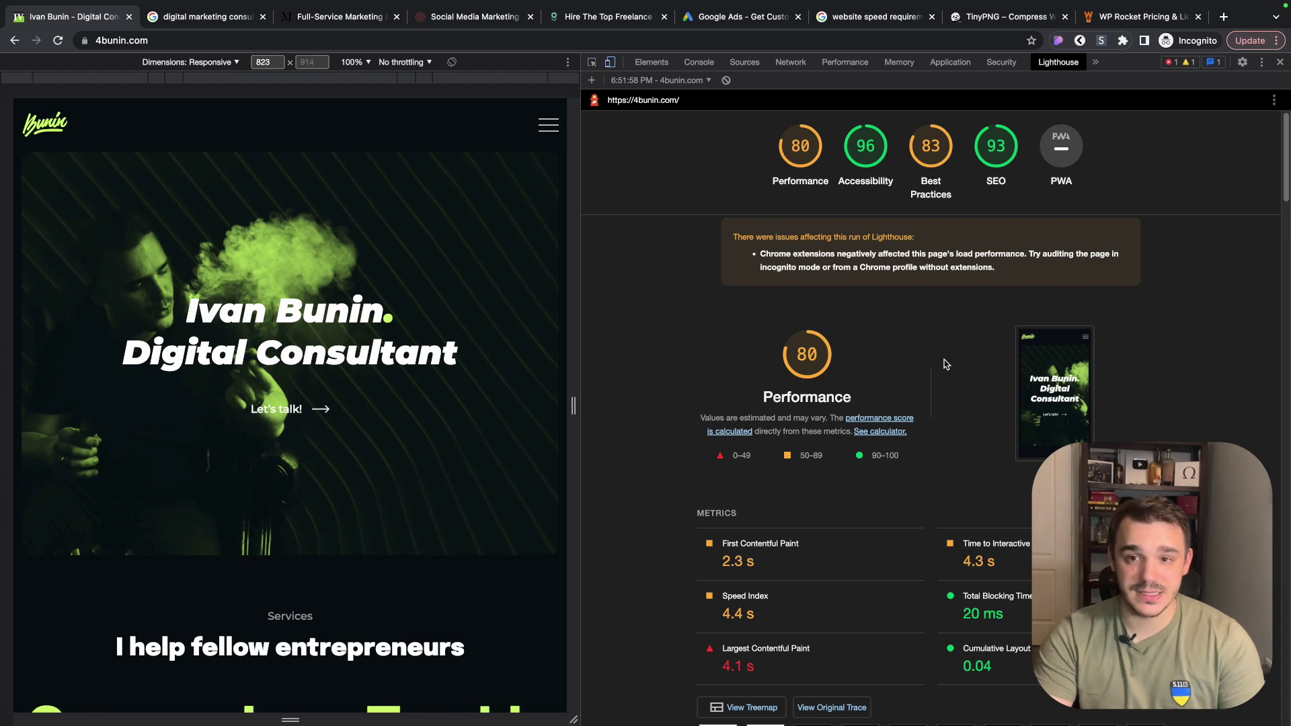
- Open Hostinger's web hosting page in a new tab and compare the plans' features, including WordPress Acceleration and Object Cache
{"action": "key", "text": "super+t"}
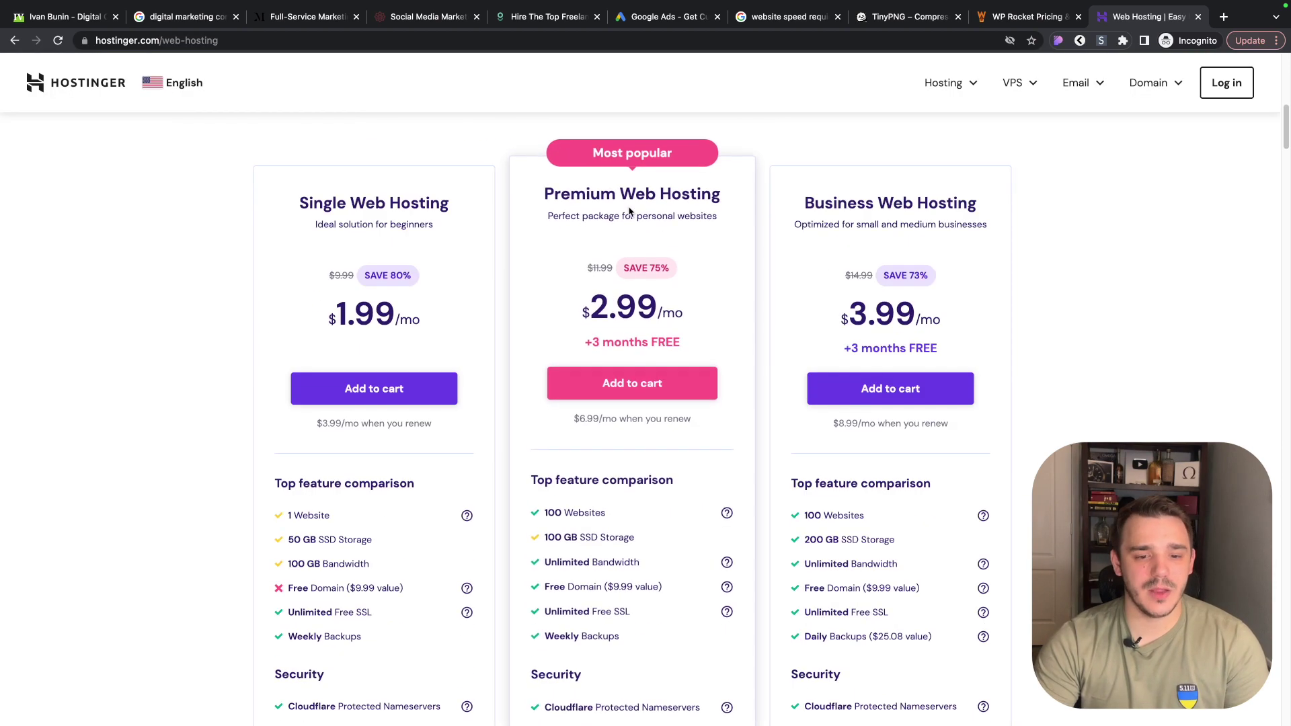
{"action": "scroll", "coordinate": [630, 211], "scroll_direction": "down", "scroll_amount": 7}
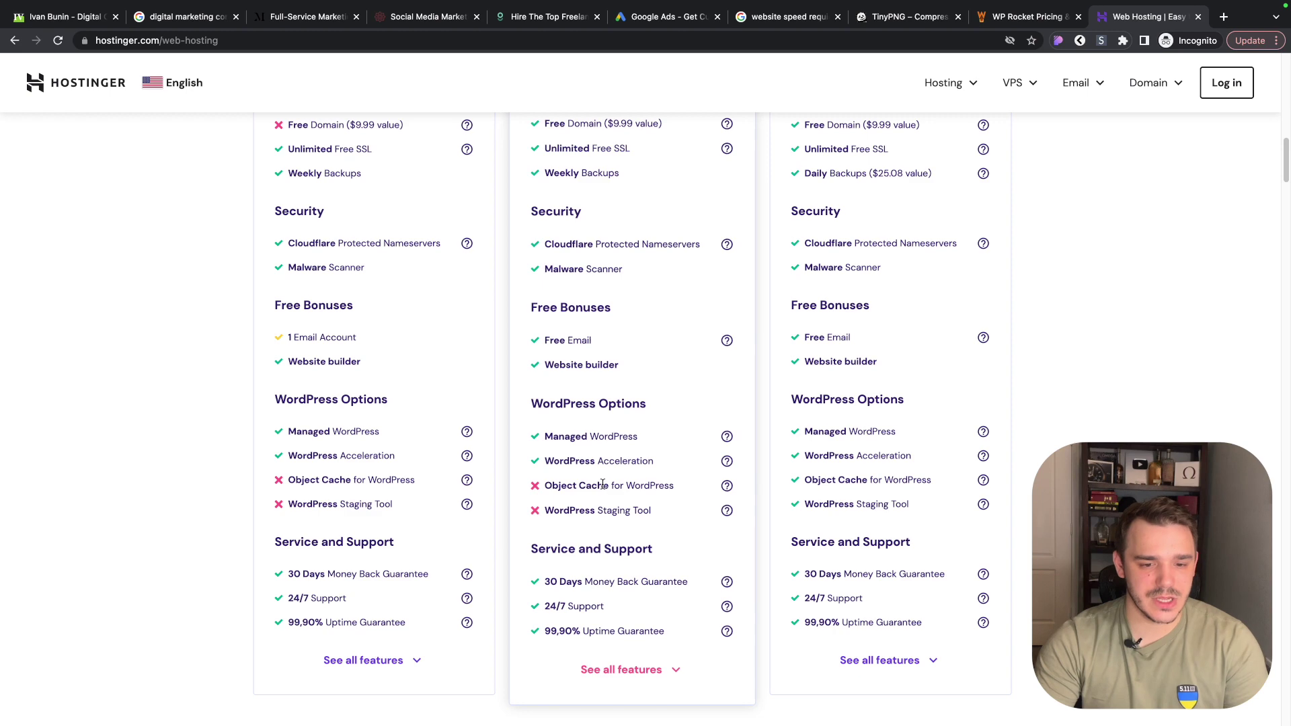
{"action": "scroll", "coordinate": [603, 489], "scroll_direction": "up", "scroll_amount": 3}
{"action": "scroll", "coordinate": [669, 551], "scroll_direction": "down", "scroll_amount": 1}
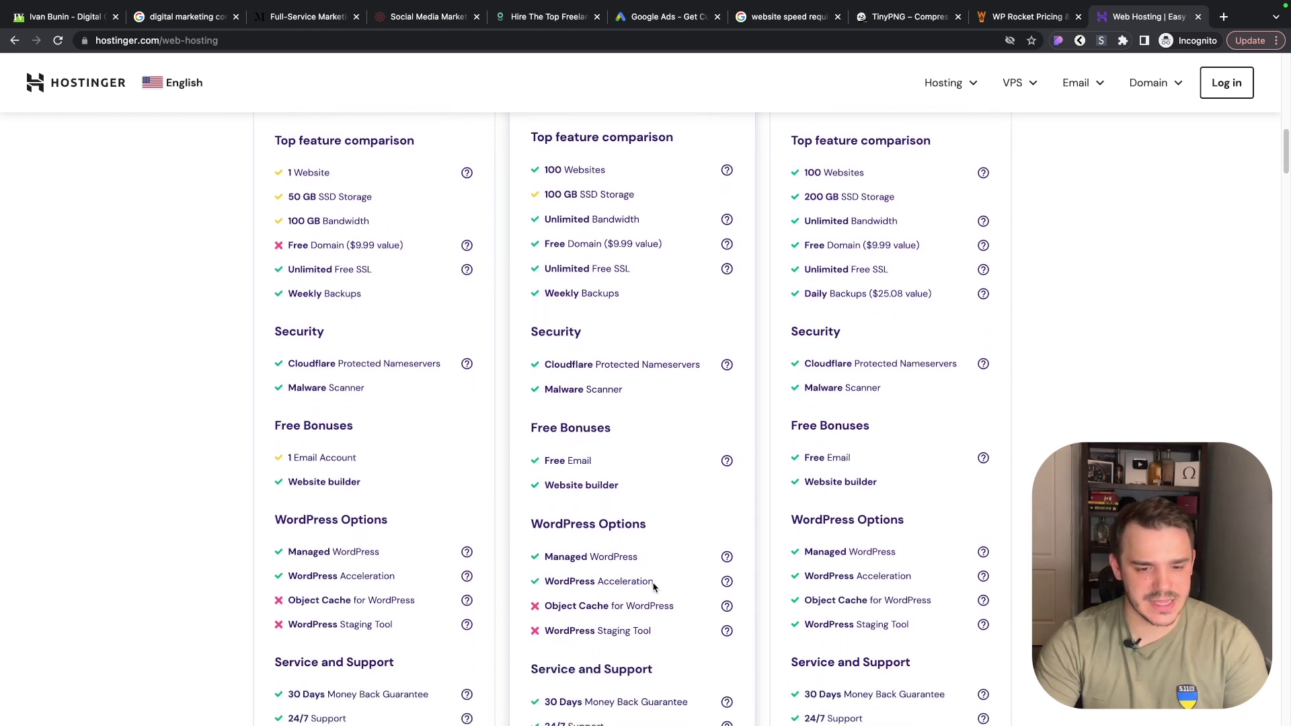
{"action": "left_click_drag", "start_coordinate": [577, 577], "coordinate": [654, 583]}
{"action": "left_click", "coordinate": [609, 580]}
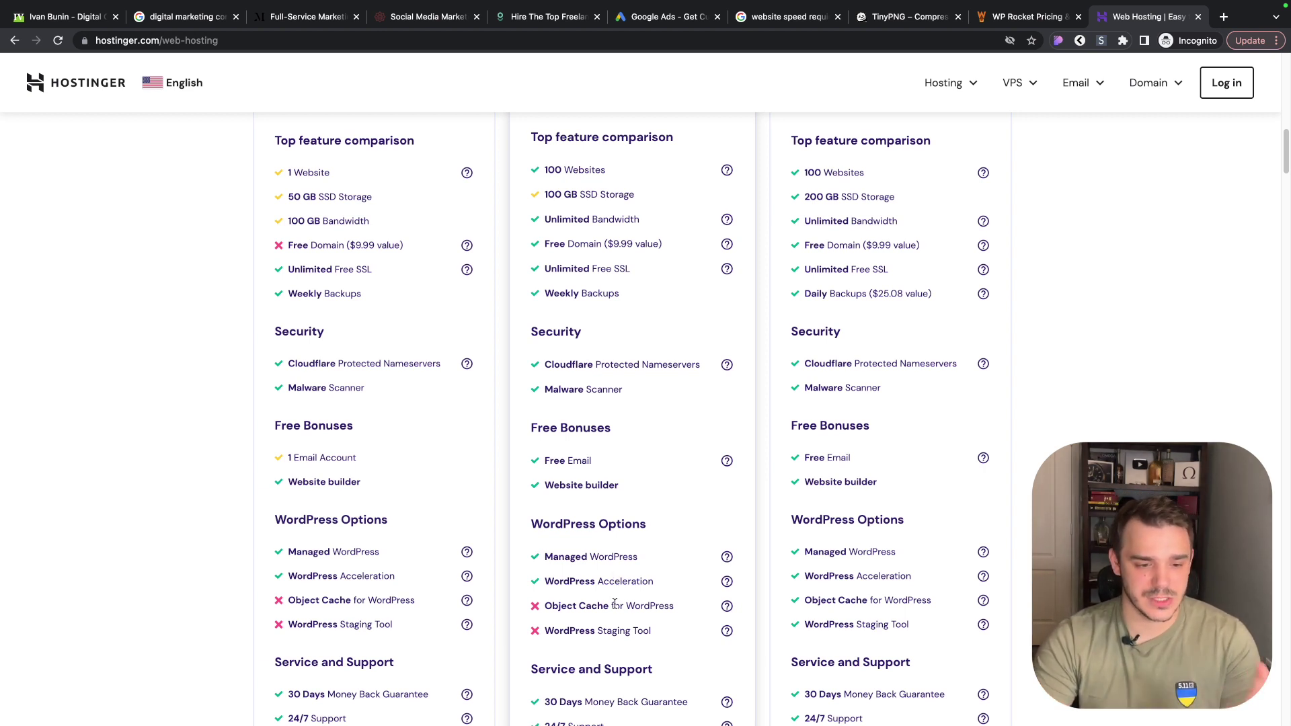
- Open Kinsta's pricing page in a new tab and examine its hosting plans and premium features
{"action": "scroll", "coordinate": [1115, 373], "scroll_direction": "down", "scroll_amount": 2}
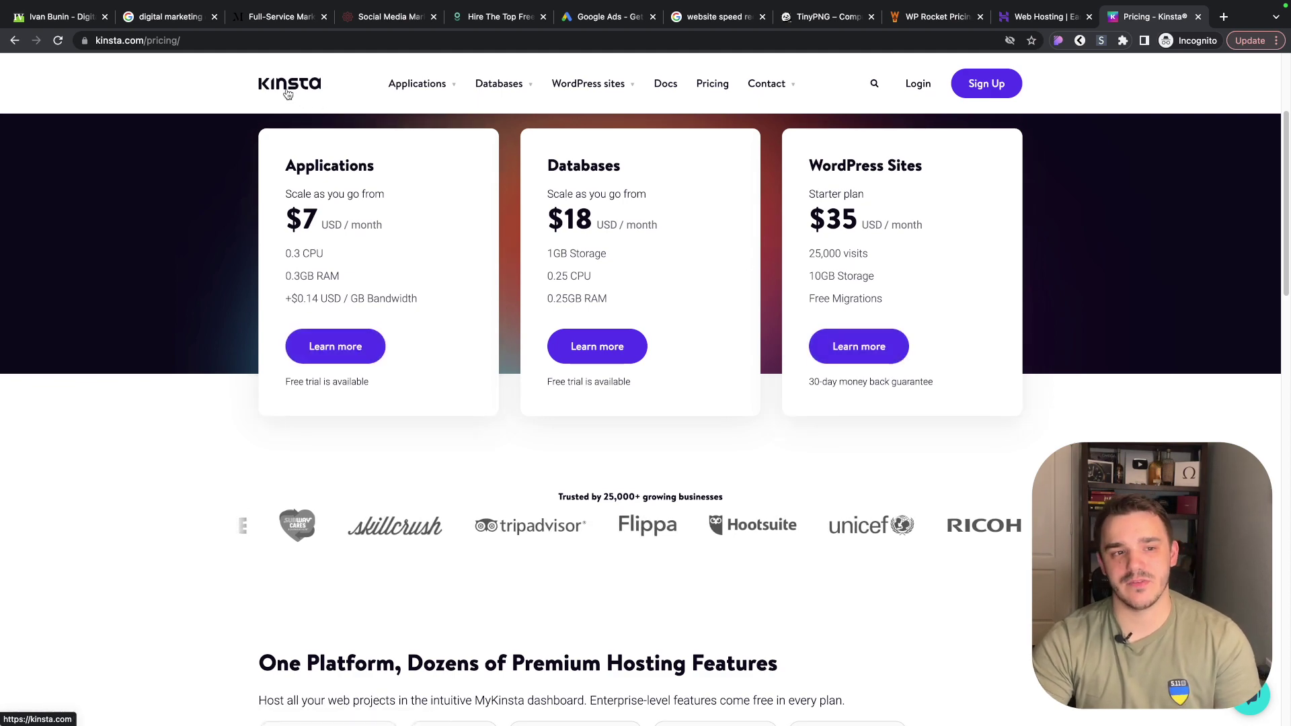
{"action": "scroll", "coordinate": [443, 263], "scroll_direction": "down", "scroll_amount": 3}
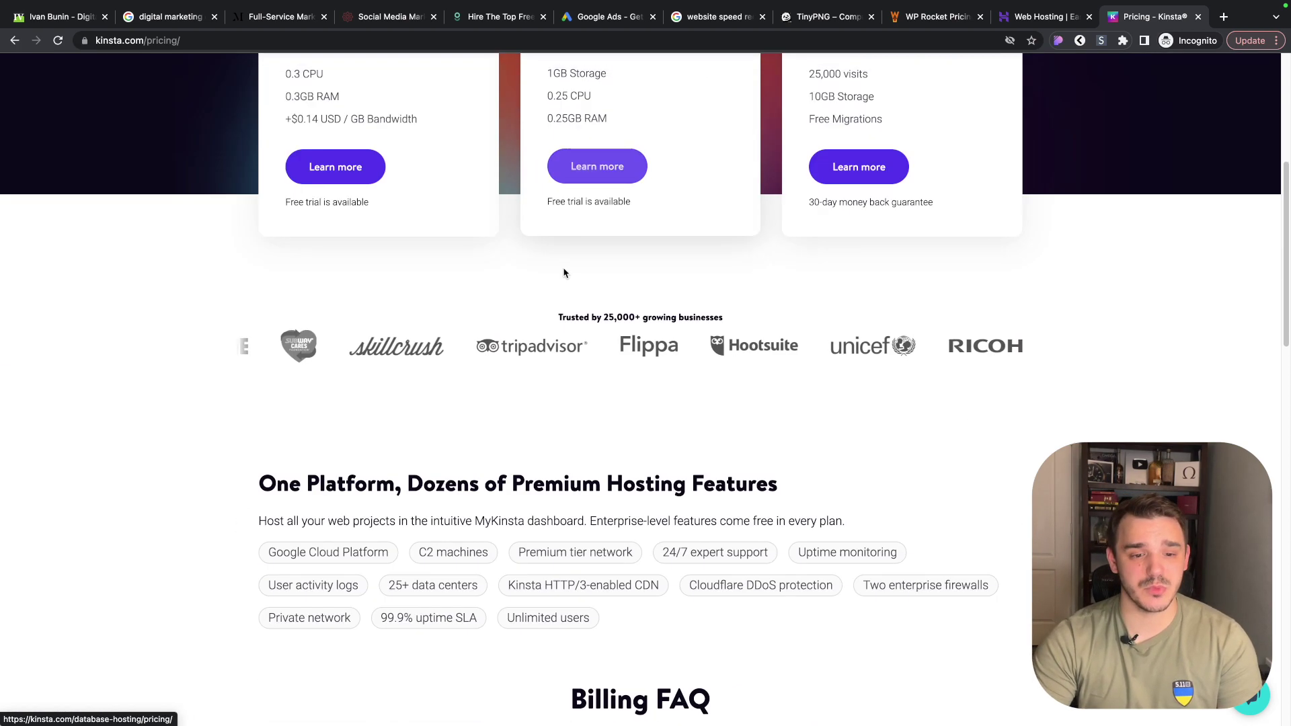
{"action": "scroll", "coordinate": [562, 273], "scroll_direction": "up", "scroll_amount": 4}
{"action": "scroll", "coordinate": [556, 269], "scroll_direction": "down", "scroll_amount": 1}
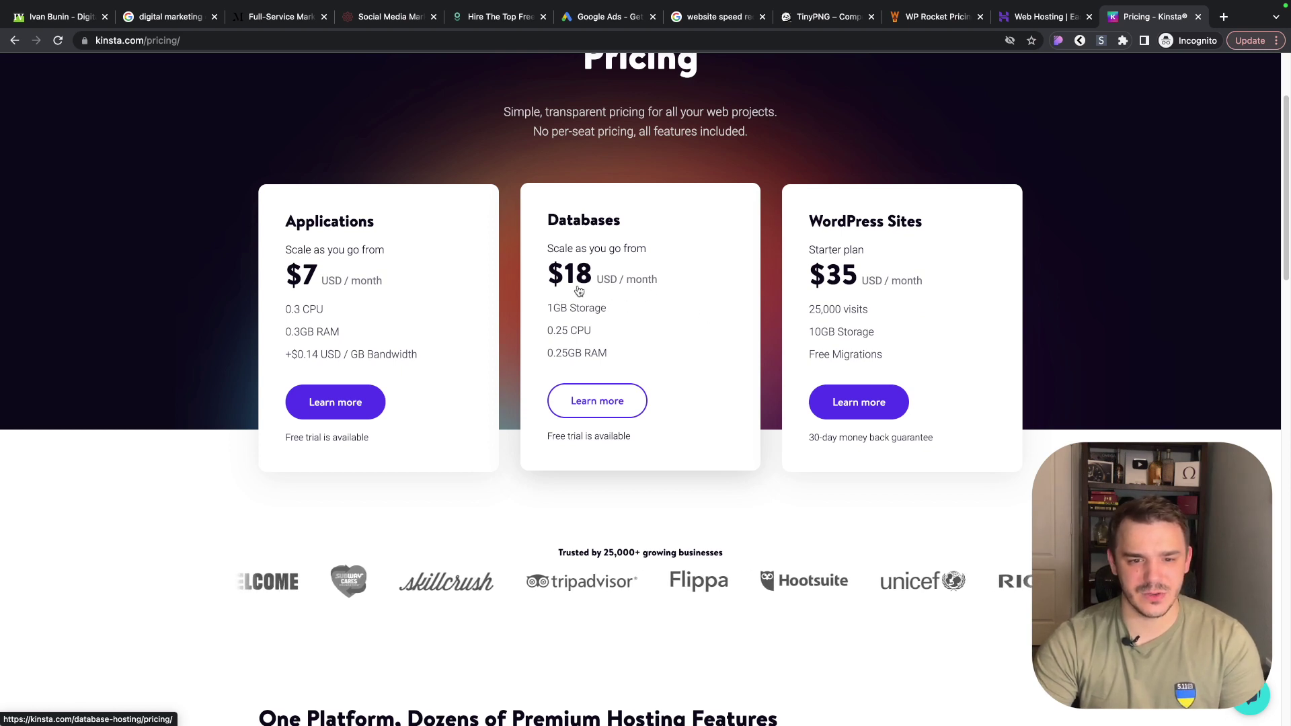
- Compare Hostinger's web hosting plan prices and discounts with Kinsta's plan prices
{"action": "left_click", "coordinate": [1046, 16]}
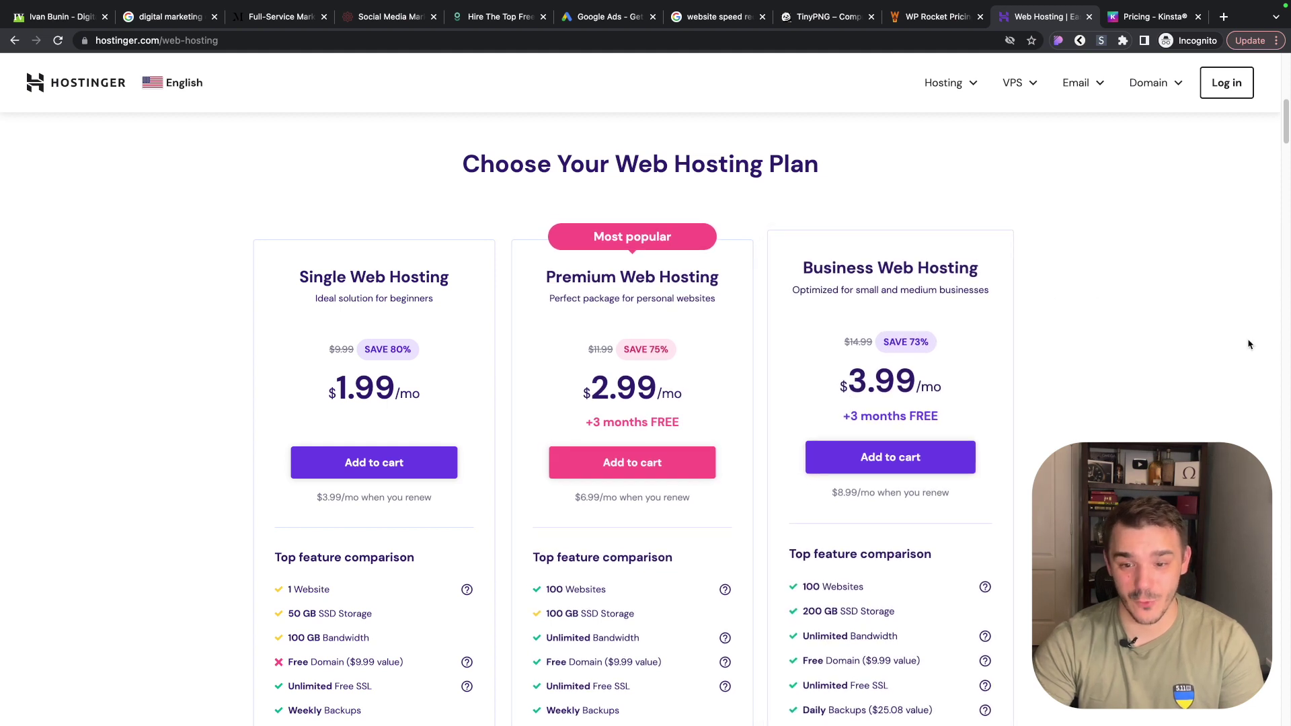
{"action": "left_click_drag", "start_coordinate": [849, 341], "coordinate": [884, 341]}
{"action": "left_click", "coordinate": [1150, 367]}
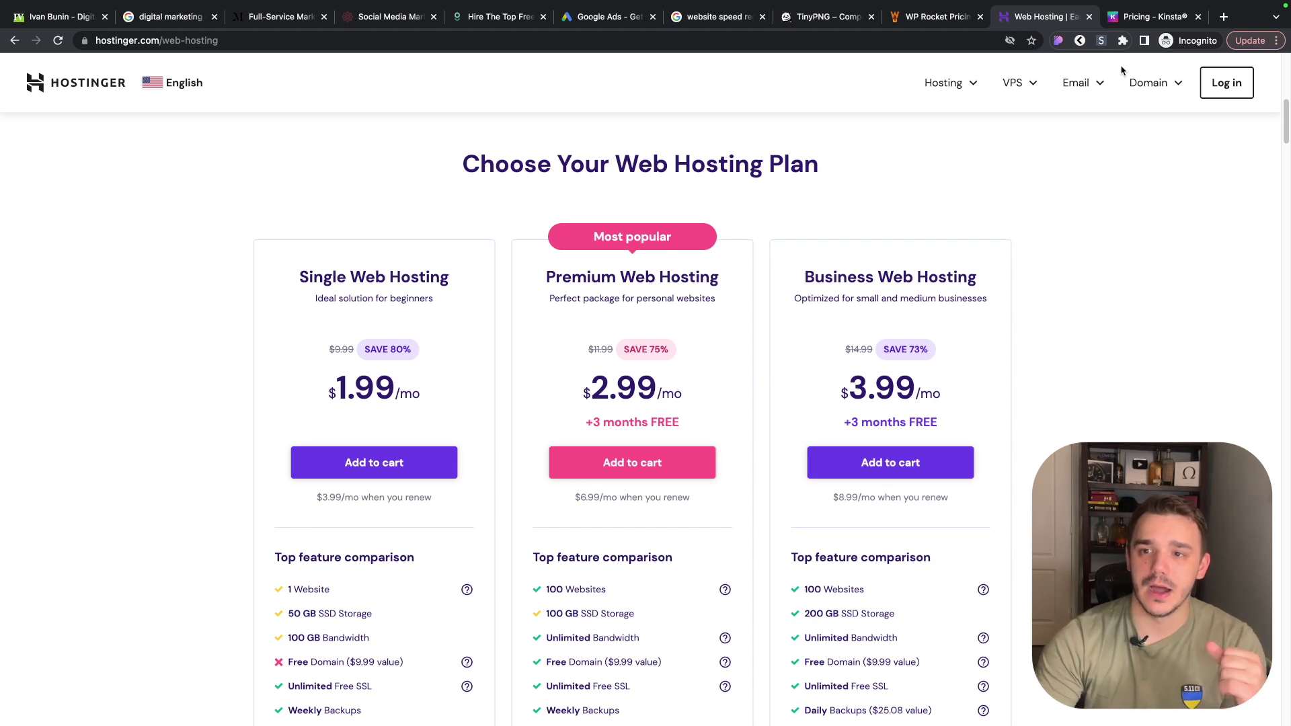
{"action": "left_click", "coordinate": [1148, 19]}
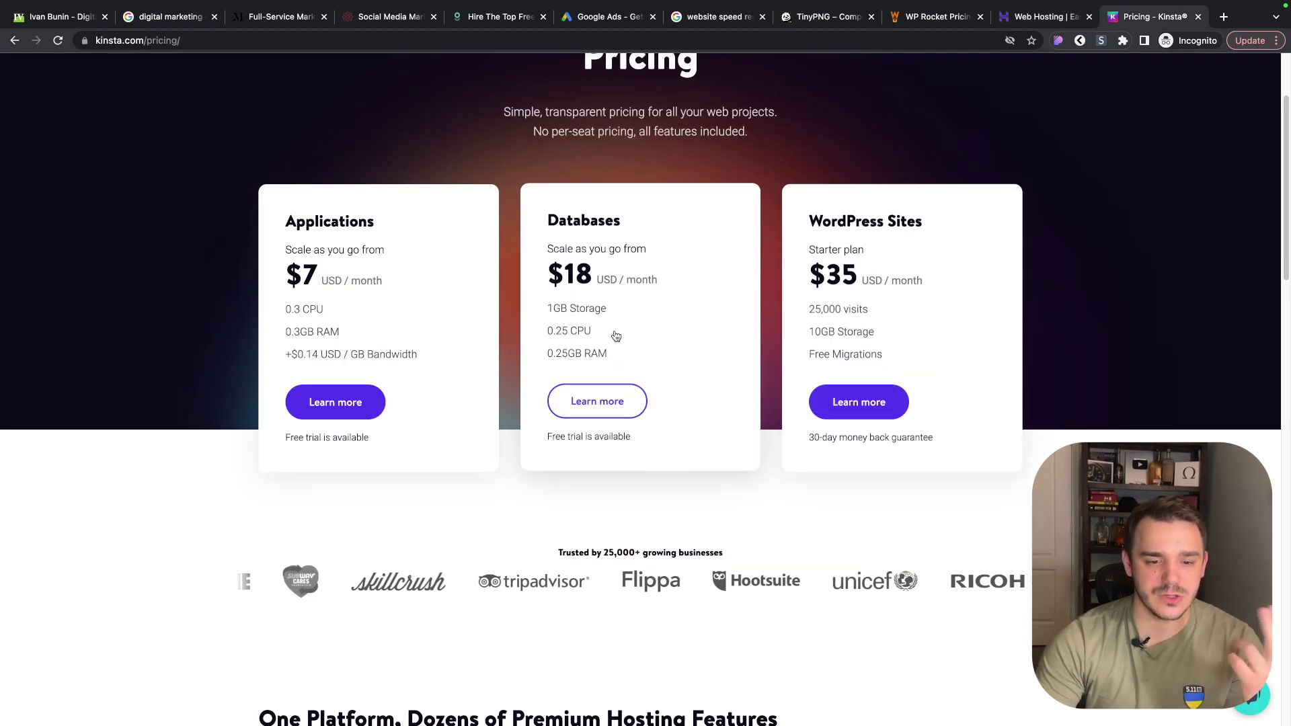
{"action": "left_click", "coordinate": [1048, 20]}
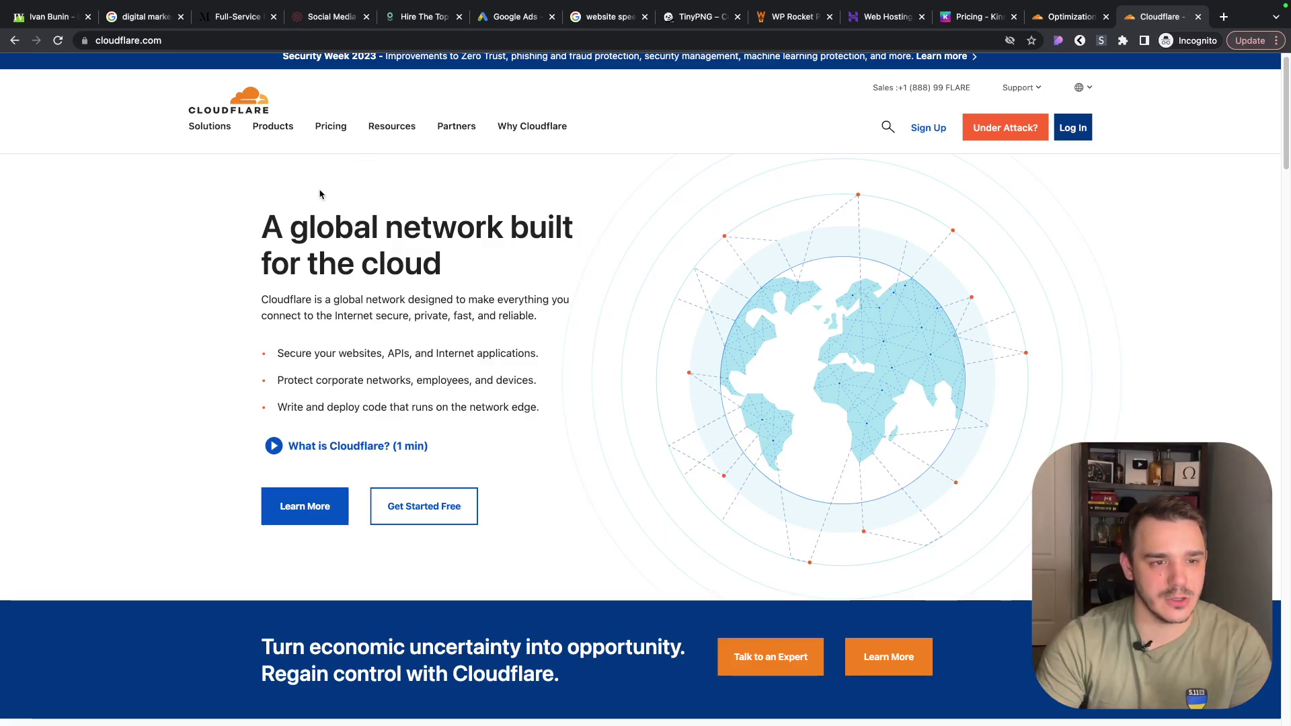
- On the Cloudflare website, examine the product categories and the pricing options
{"action": "left_click", "coordinate": [273, 126]}
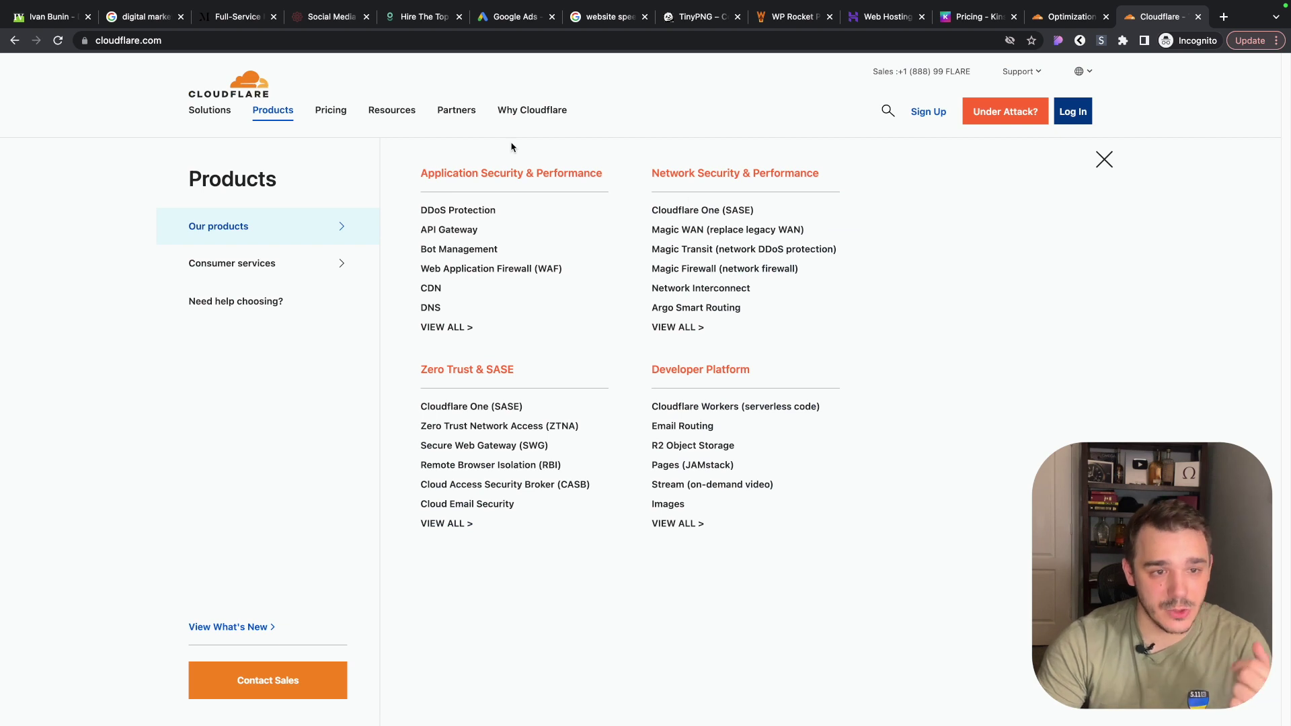
{"action": "left_click", "coordinate": [323, 113]}
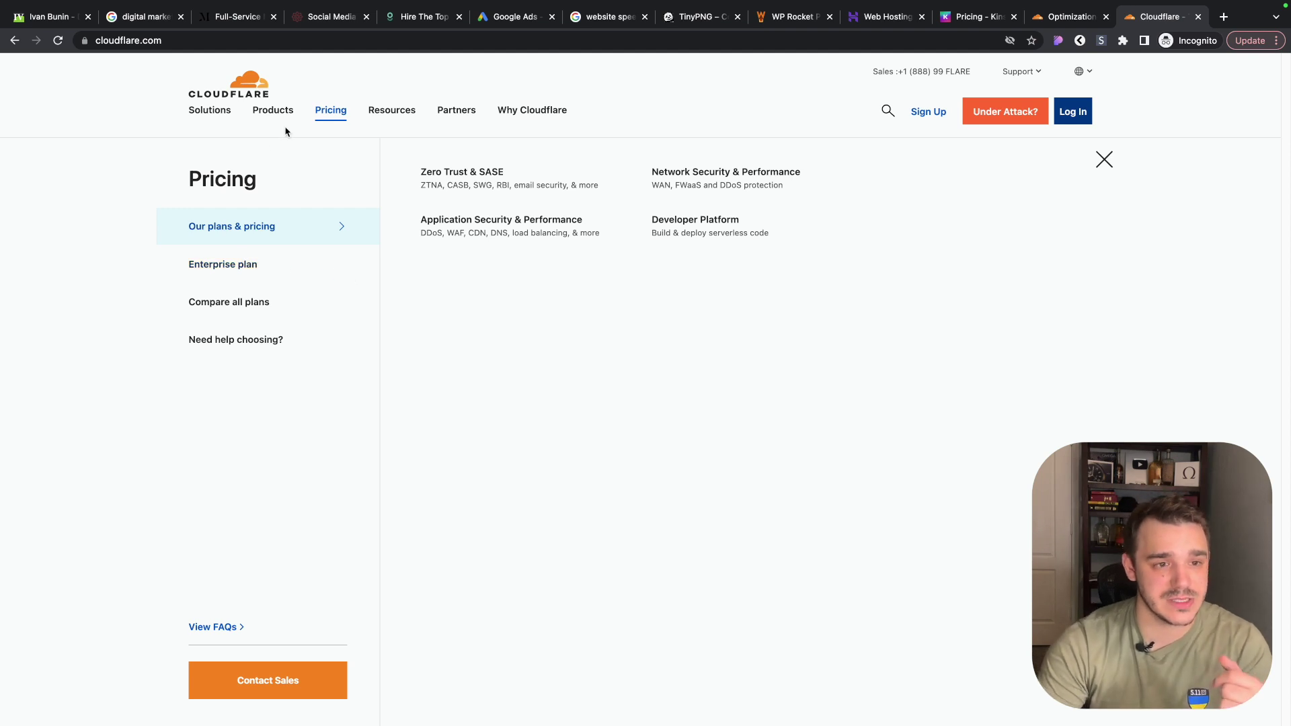
- Open Cloudflare's Application Security & Performance plans and compare their performance features, including CDN availability and the Free plan's price
{"action": "left_click", "coordinate": [501, 215]}
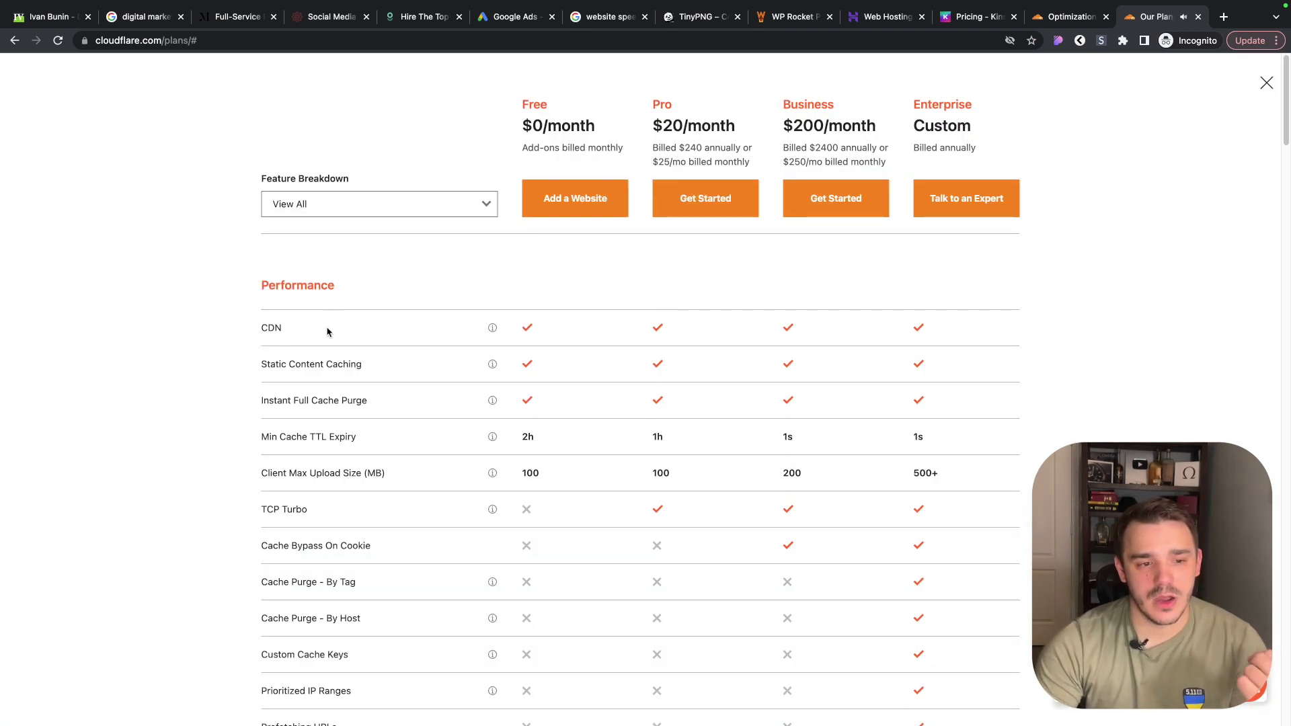
{"action": "left_click_drag", "start_coordinate": [262, 328], "coordinate": [375, 336]}
{"action": "left_click", "coordinate": [383, 338]}
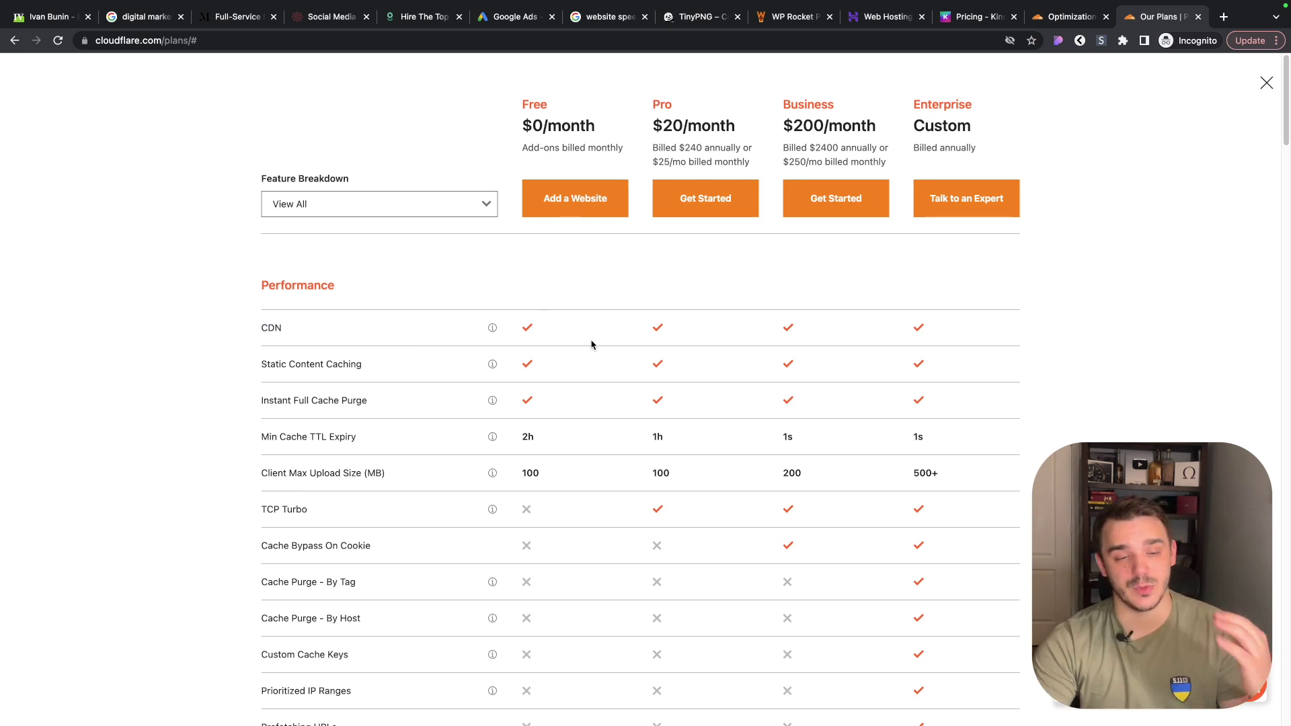
{"action": "left_click_drag", "start_coordinate": [519, 121], "coordinate": [601, 132]}
{"action": "left_click", "coordinate": [610, 147]}
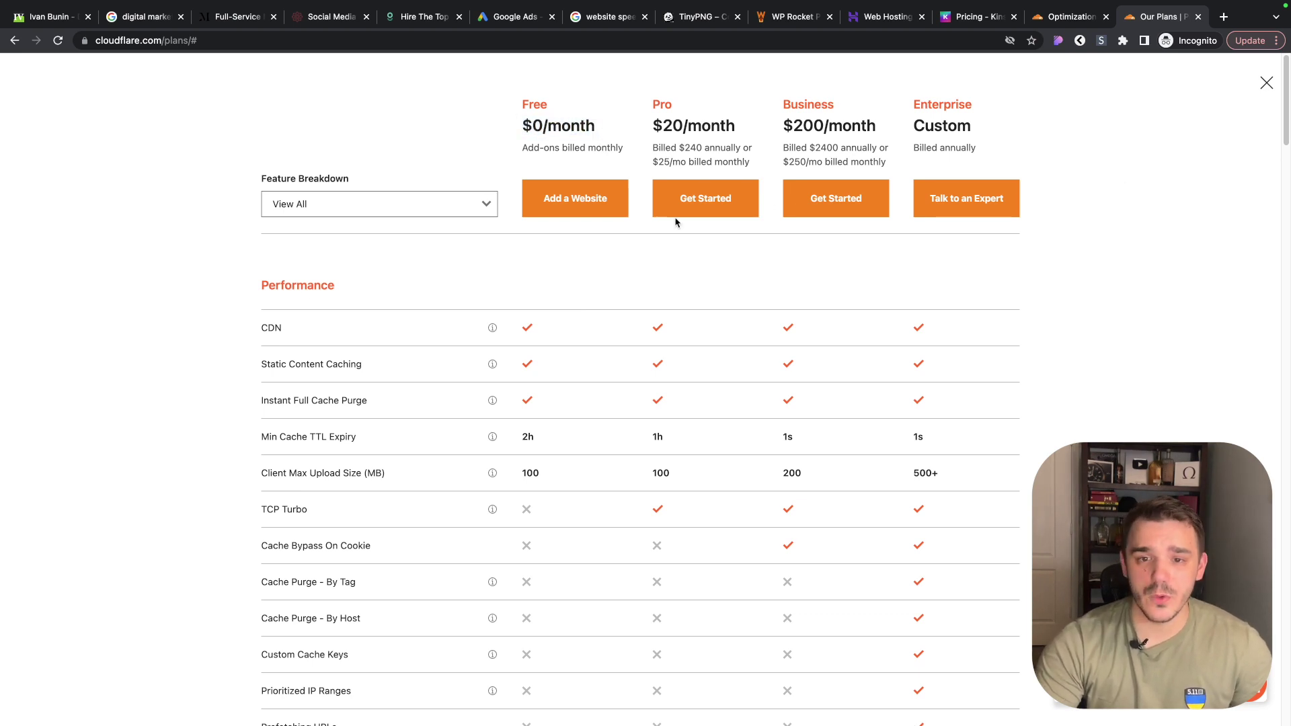
{"action": "scroll", "coordinate": [694, 283], "scroll_direction": "down", "scroll_amount": 5}
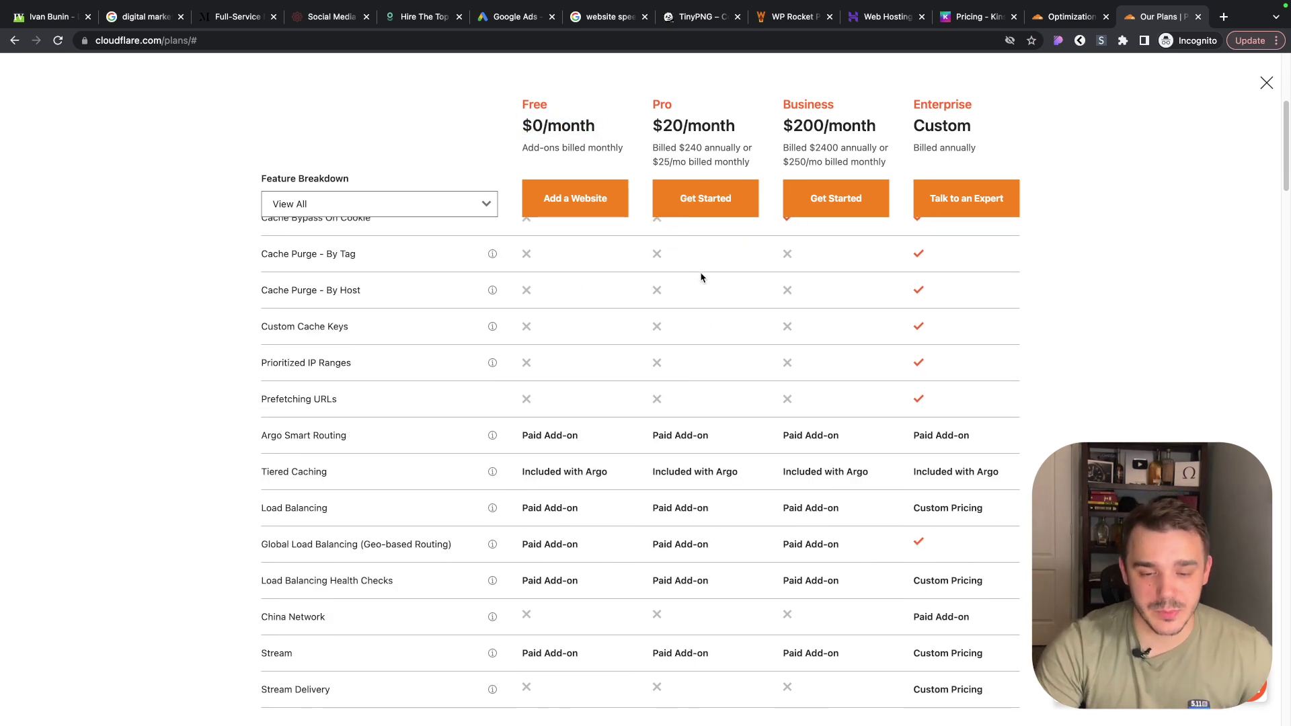
- Check the Cloudflare dashboard's speed optimization settings, then compare the Customization & Optimization features across the plans
{"action": "left_click", "coordinate": [1079, 17]}
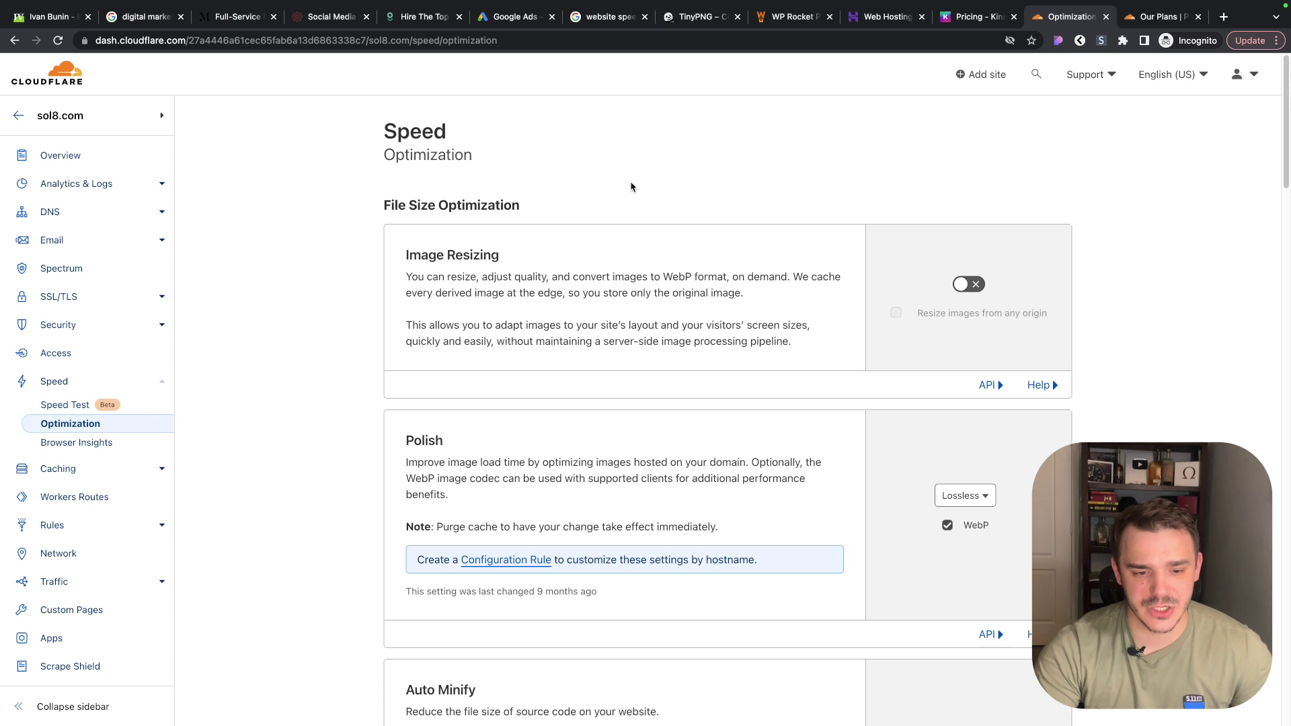
{"action": "left_click", "coordinate": [1149, 18]}
{"action": "scroll", "coordinate": [662, 277], "scroll_direction": "up", "scroll_amount": 1}
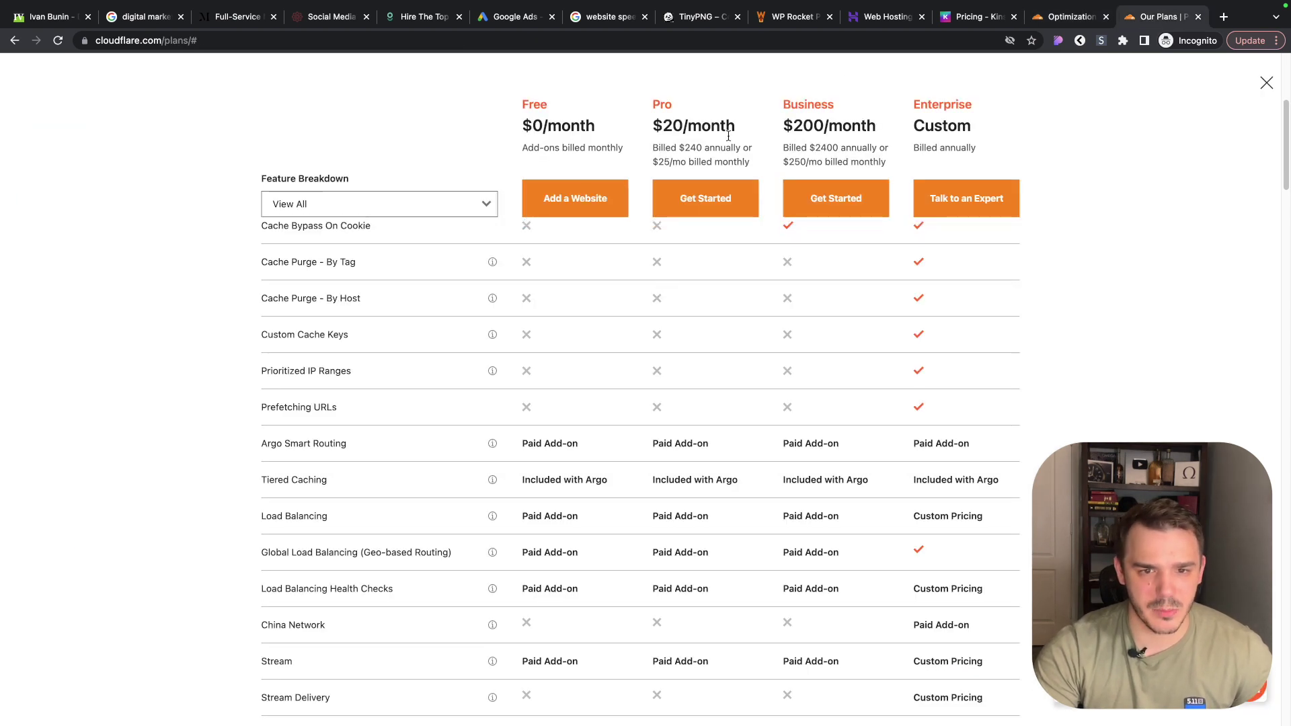
{"action": "scroll", "coordinate": [705, 268], "scroll_direction": "down", "scroll_amount": 7}
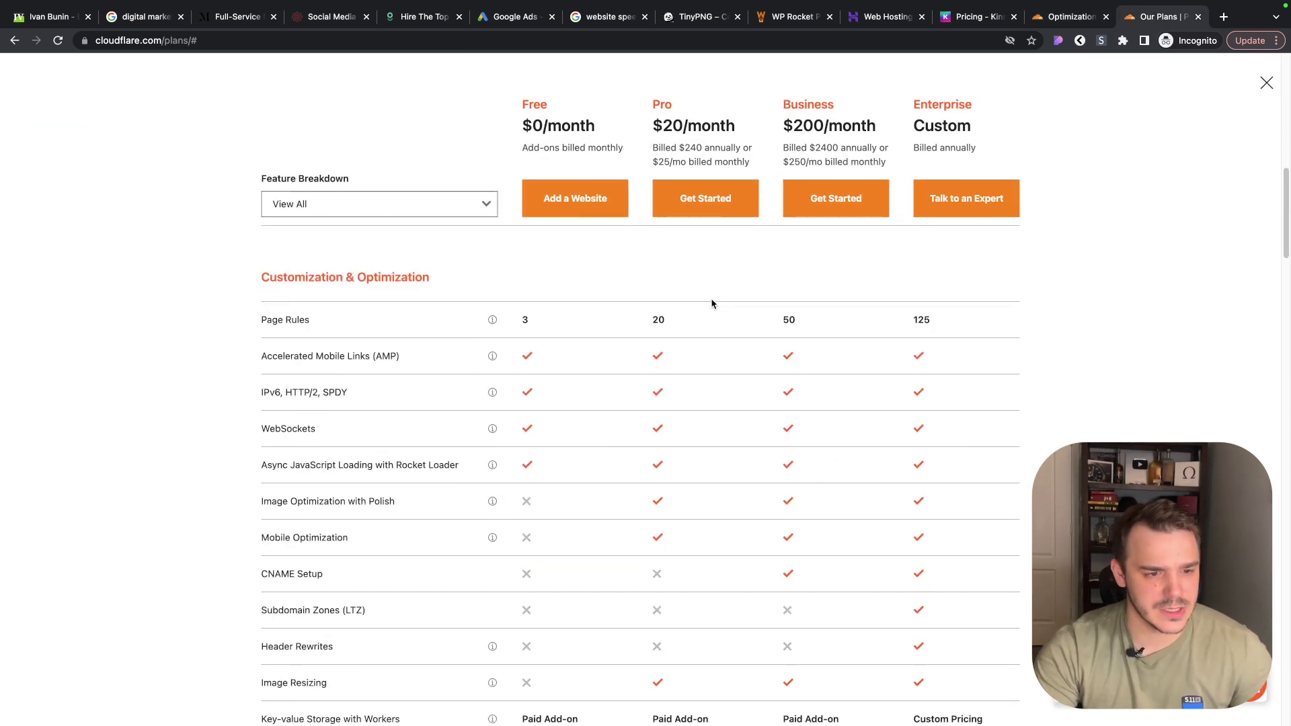